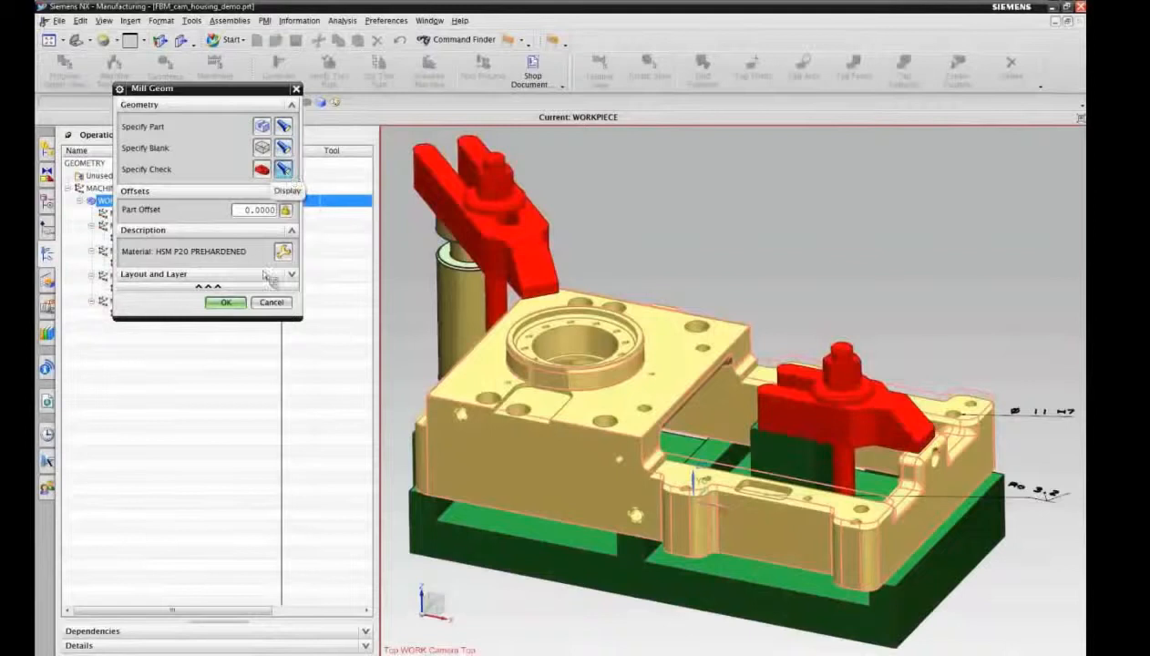
Step: Accept the workpiece geometry settings and review the program order, machine tool and geometry views of the operations
click(225, 305)
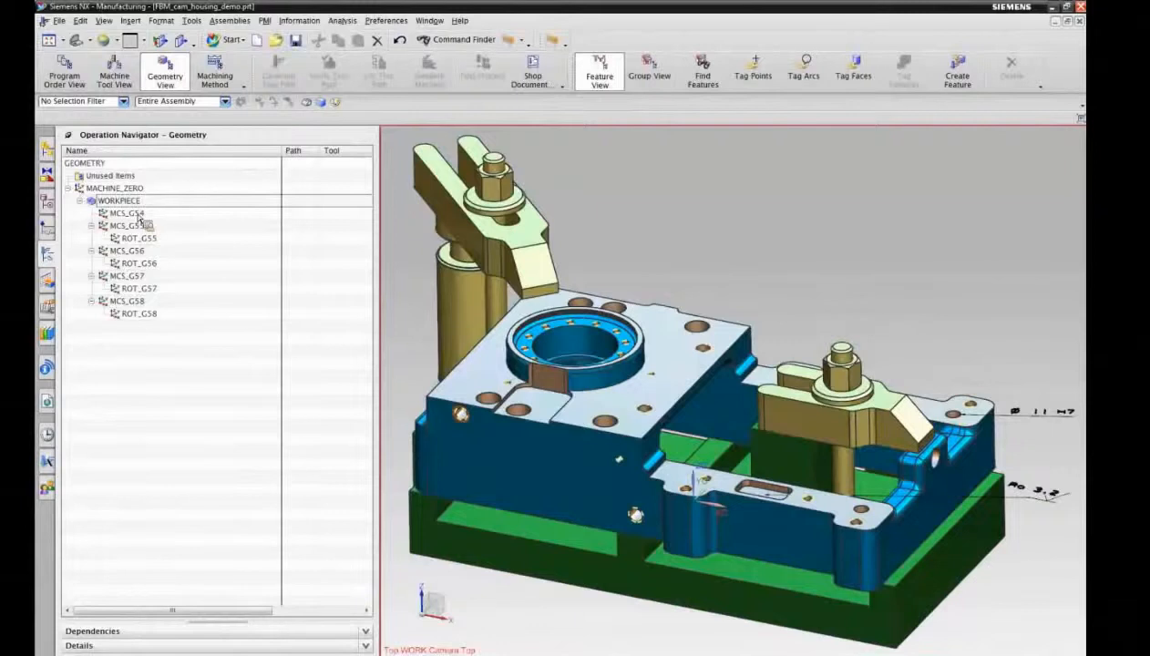
click(86, 78)
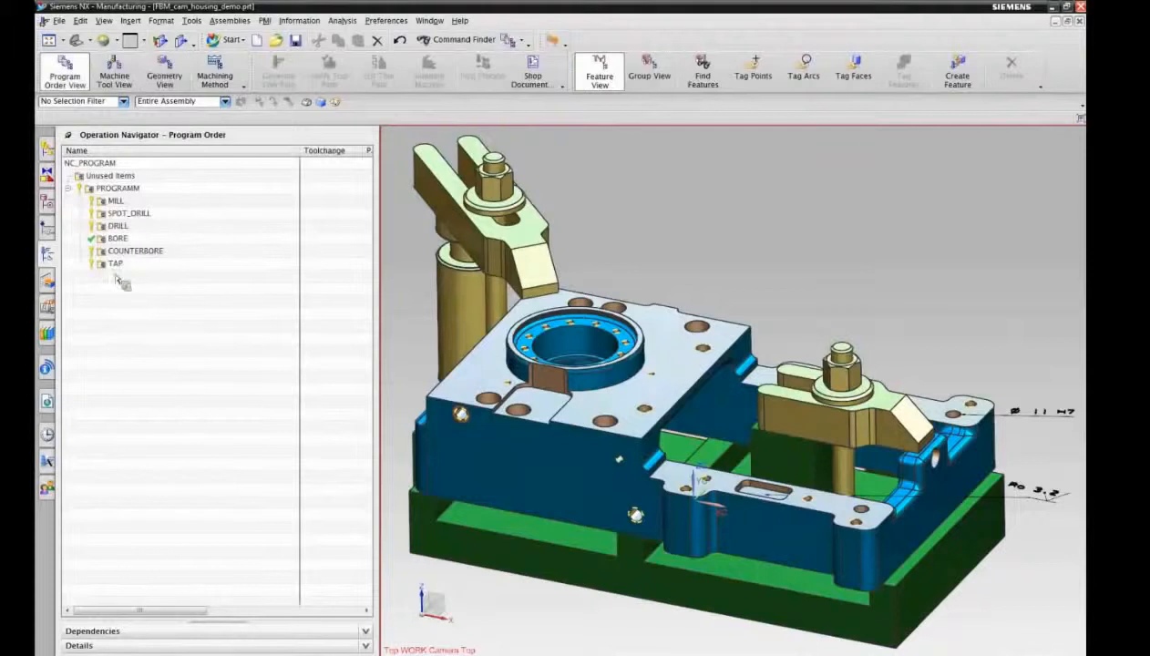
click(116, 76)
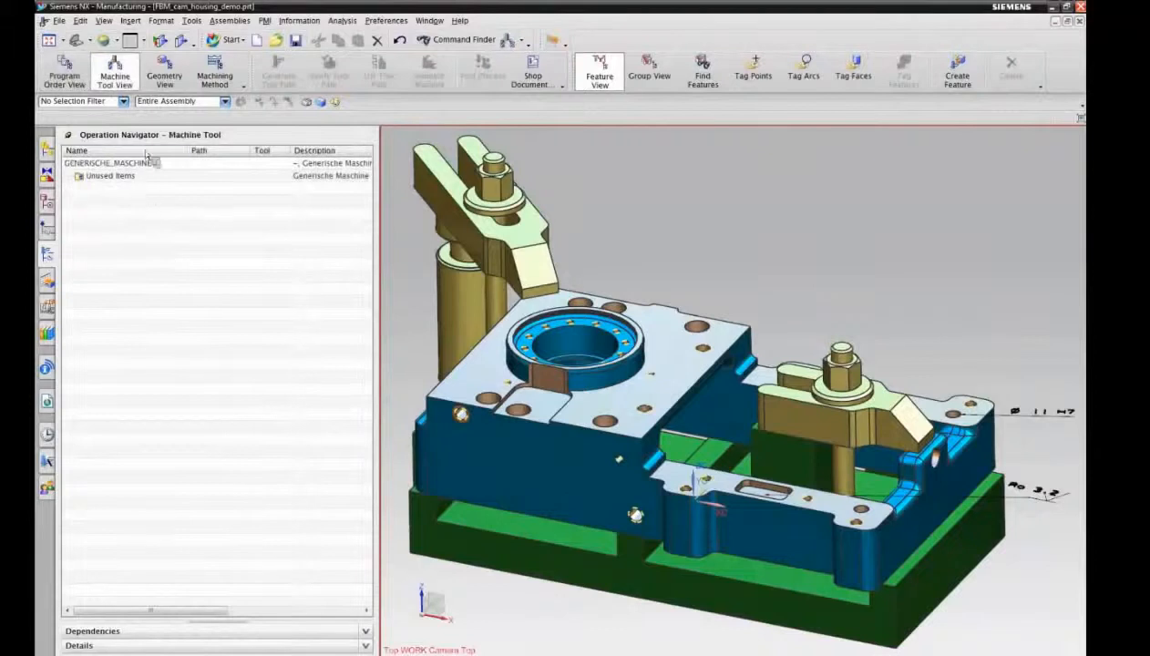
click(164, 75)
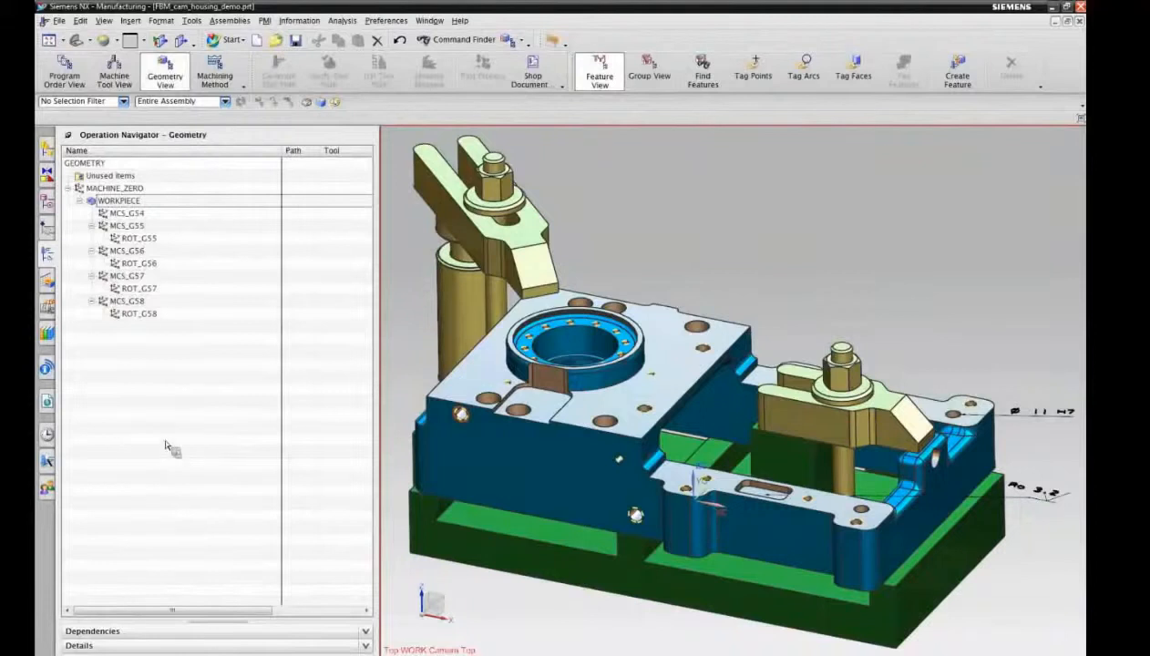
Step: Show the list of machining features with its details collapsed and start a parametric feature search on the workpiece
click(48, 284)
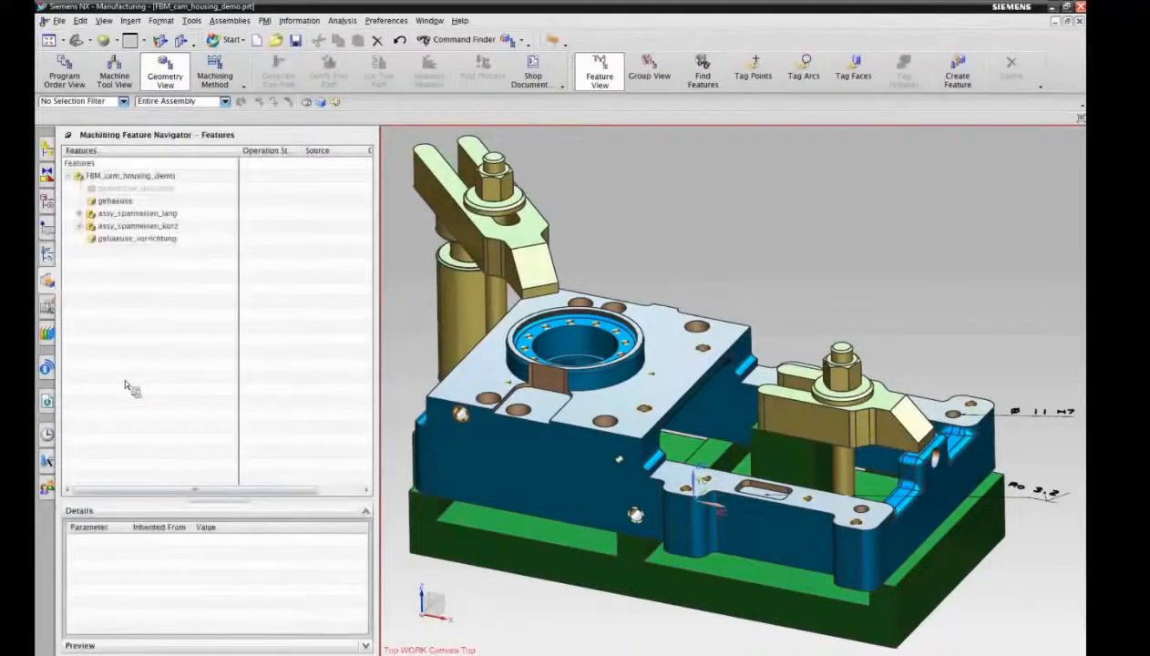
click(204, 501)
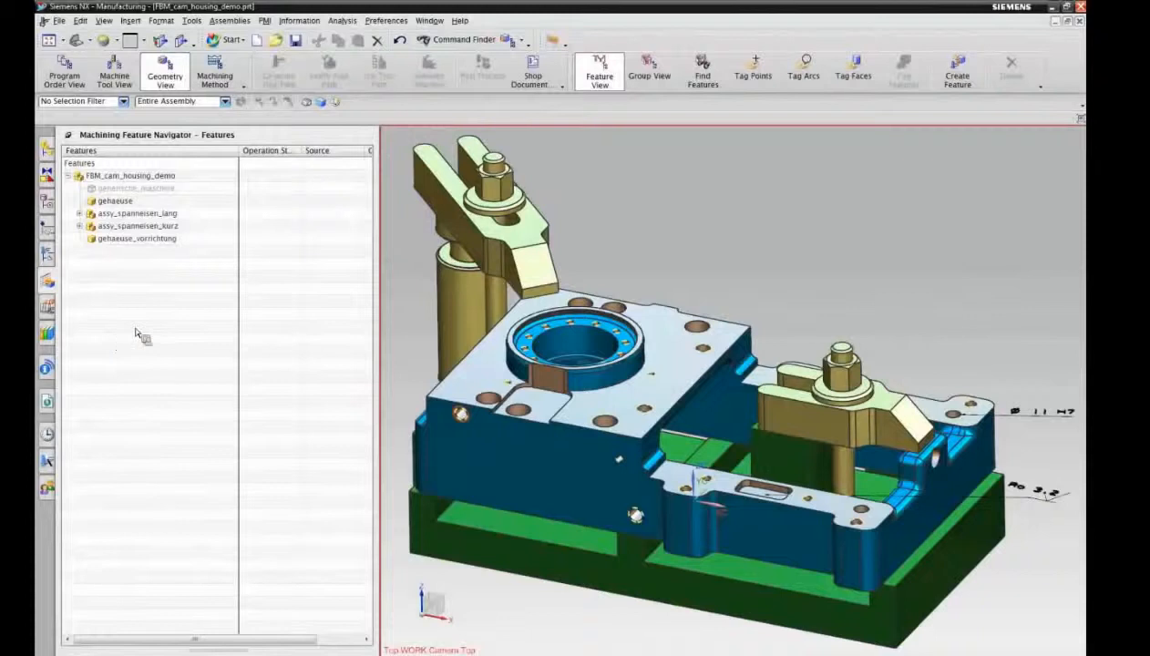
click(706, 73)
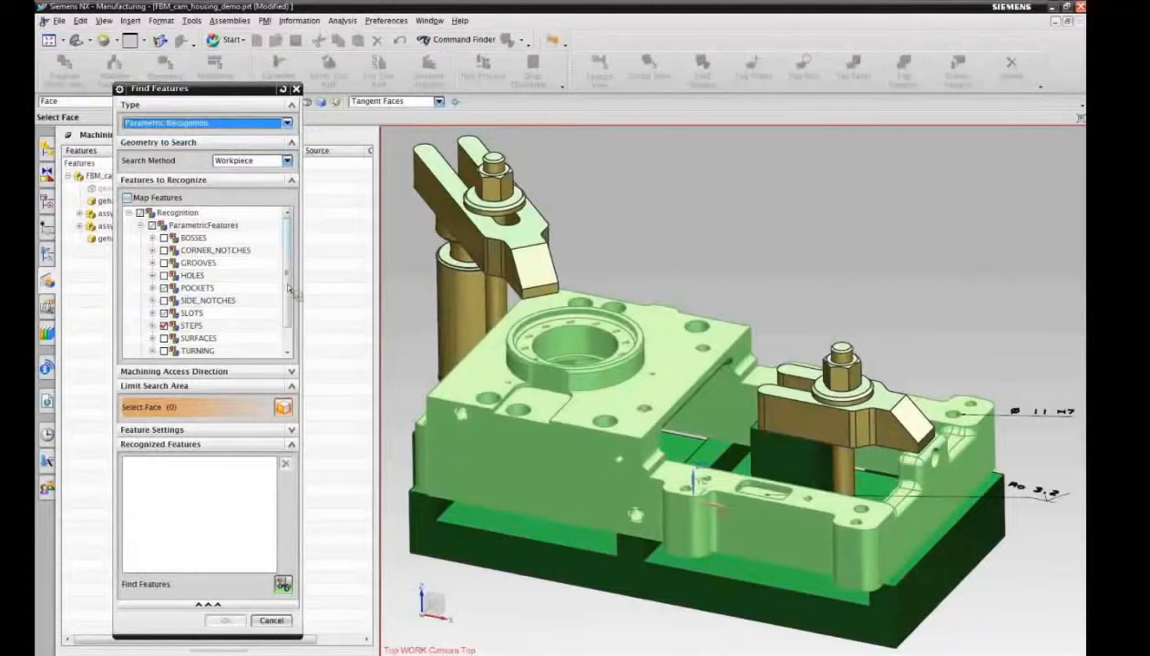
mouse_move(286, 281)
mouse_down()
mouse_move(292, 339)
mouse_move(293, 281)
mouse_up()
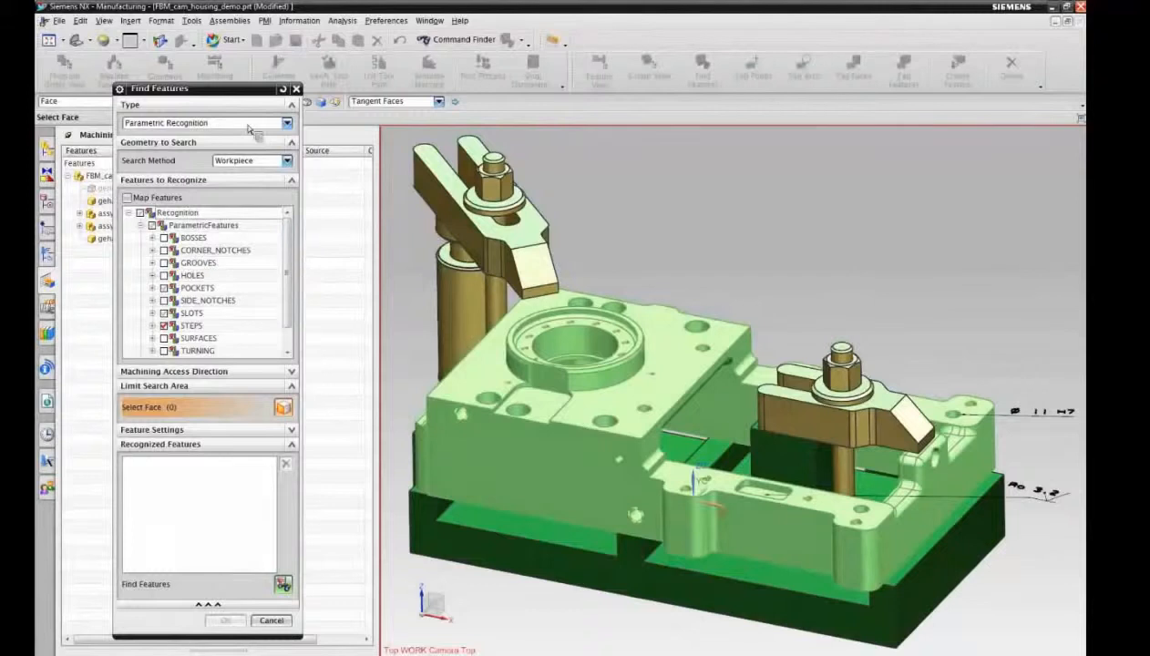
drag(243, 96, 217, 85)
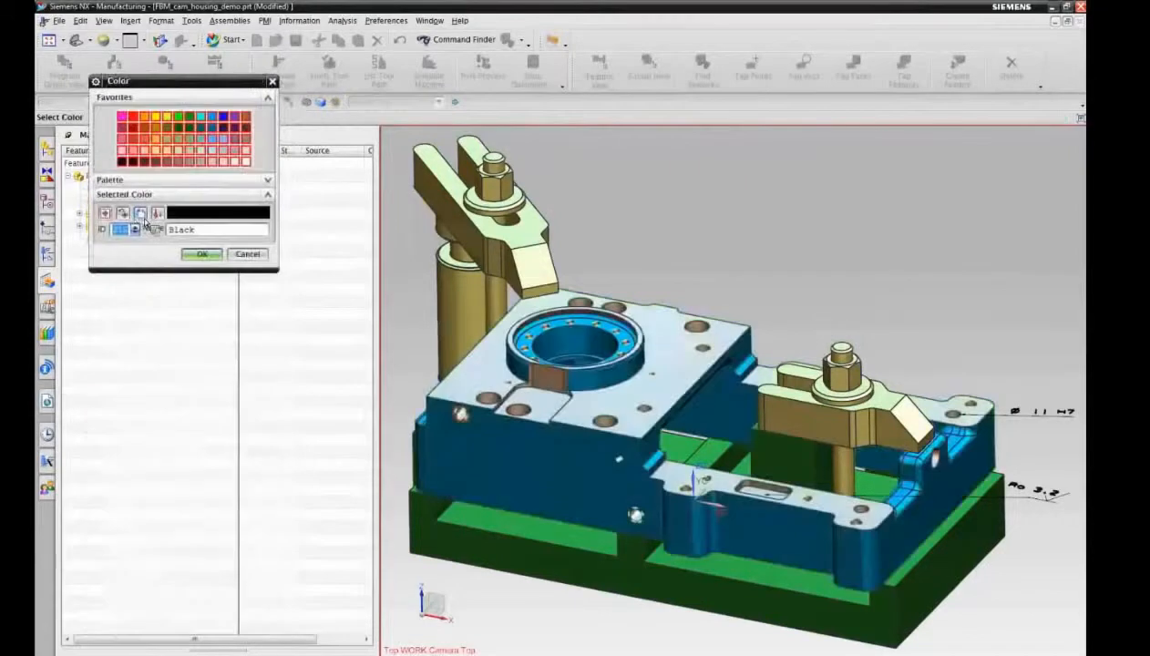
Step: Limit the search area to housing faces in the top face's Medium Peach colour, and find and accept their features
click(142, 215)
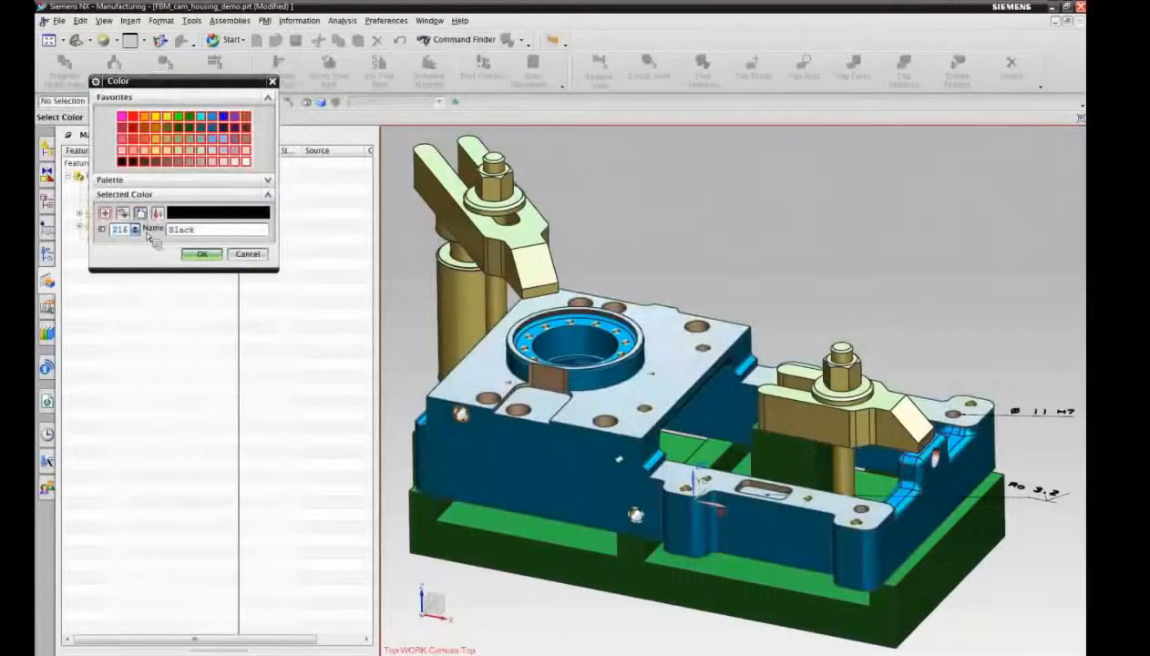
click(475, 384)
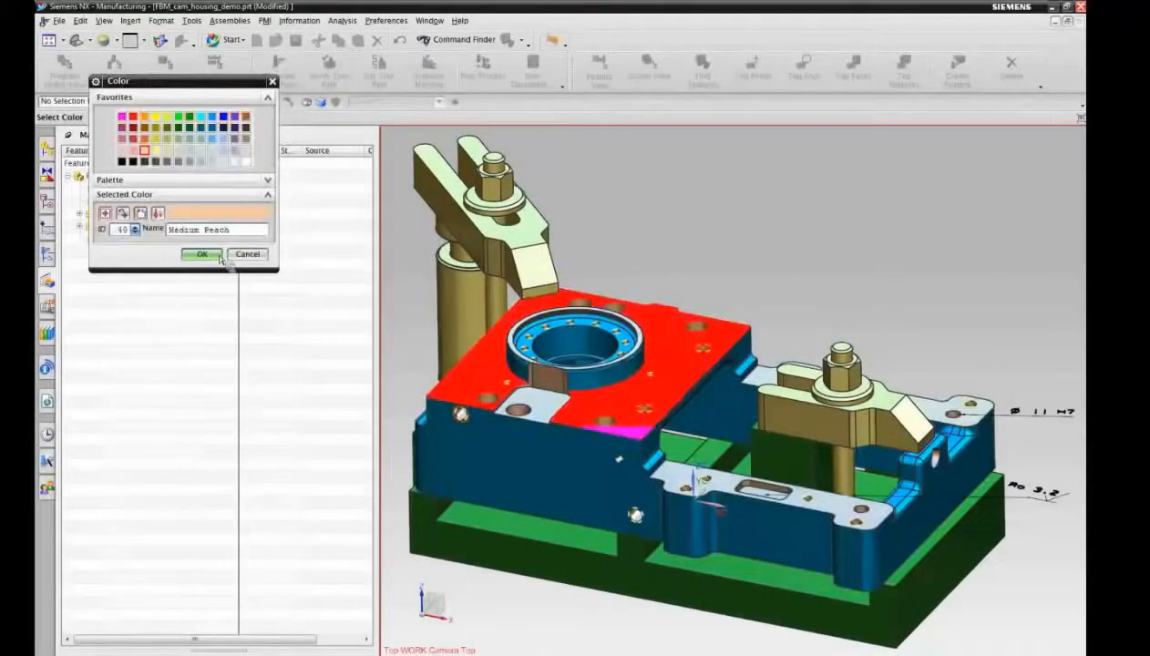
click(203, 254)
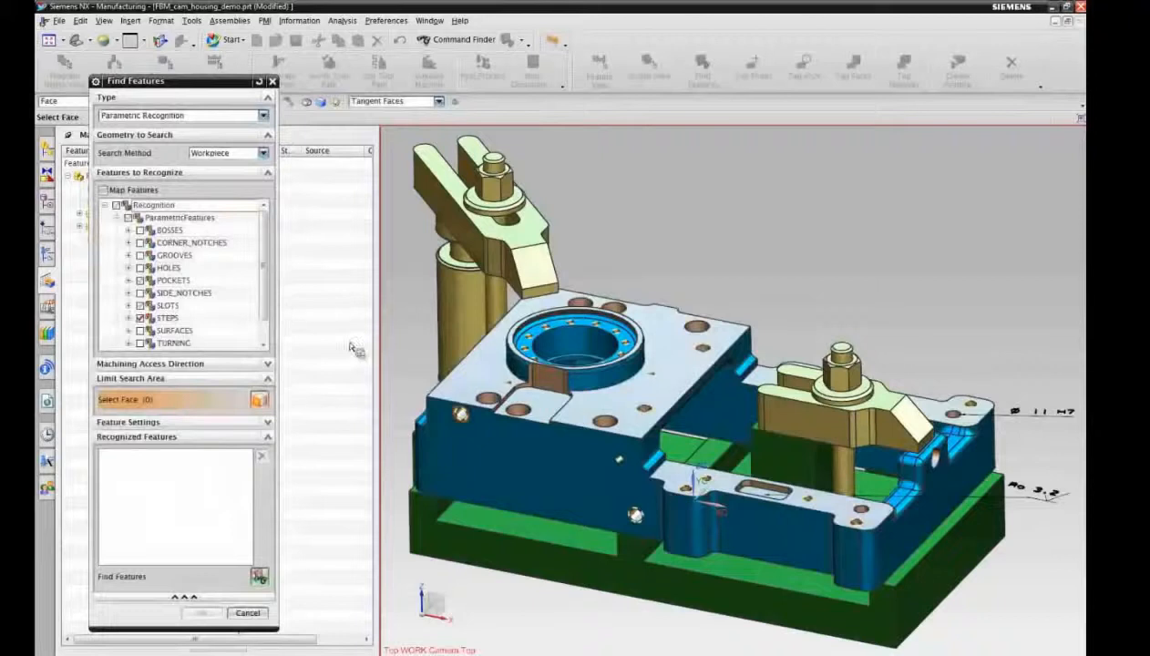
drag(399, 256, 1048, 625)
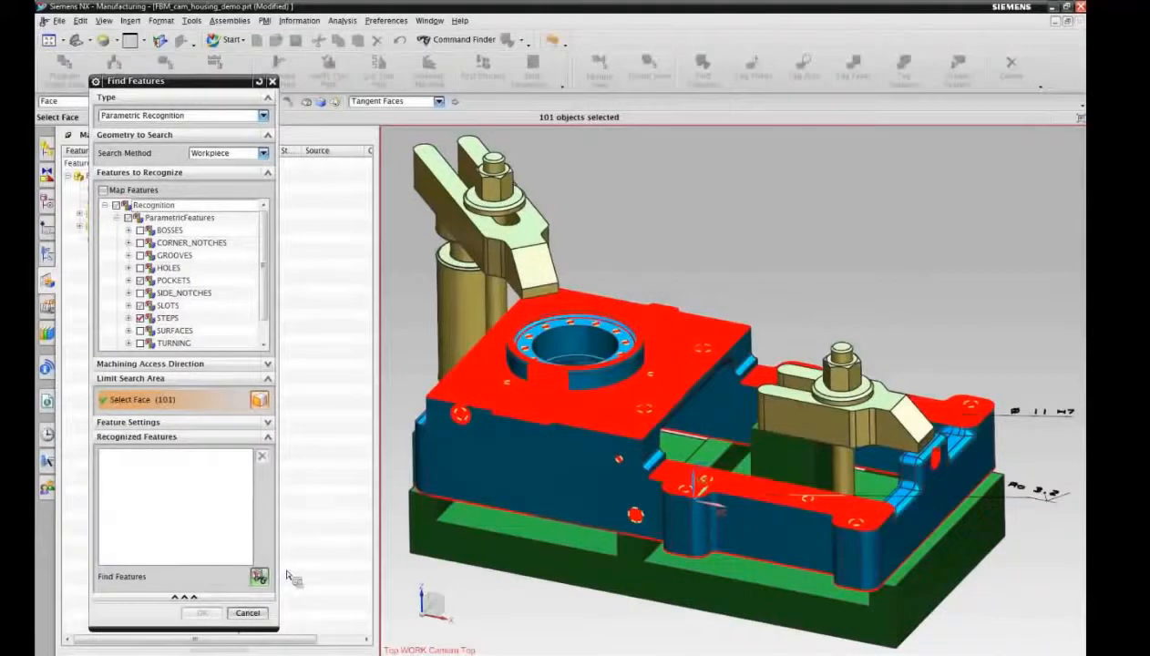
click(259, 576)
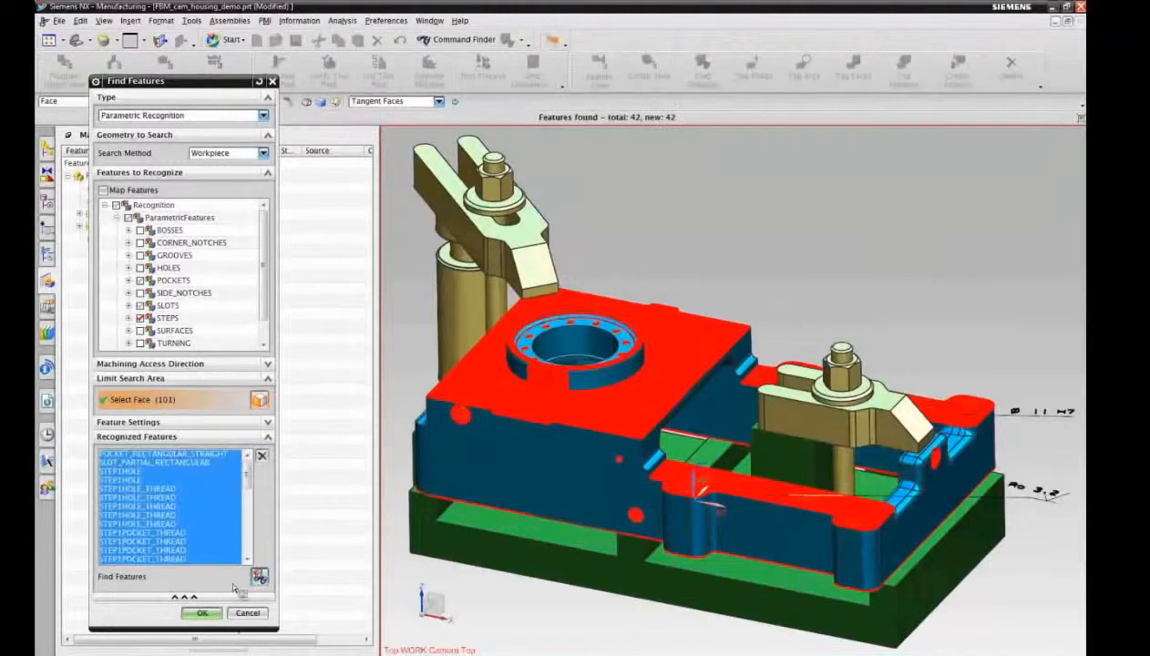
click(202, 613)
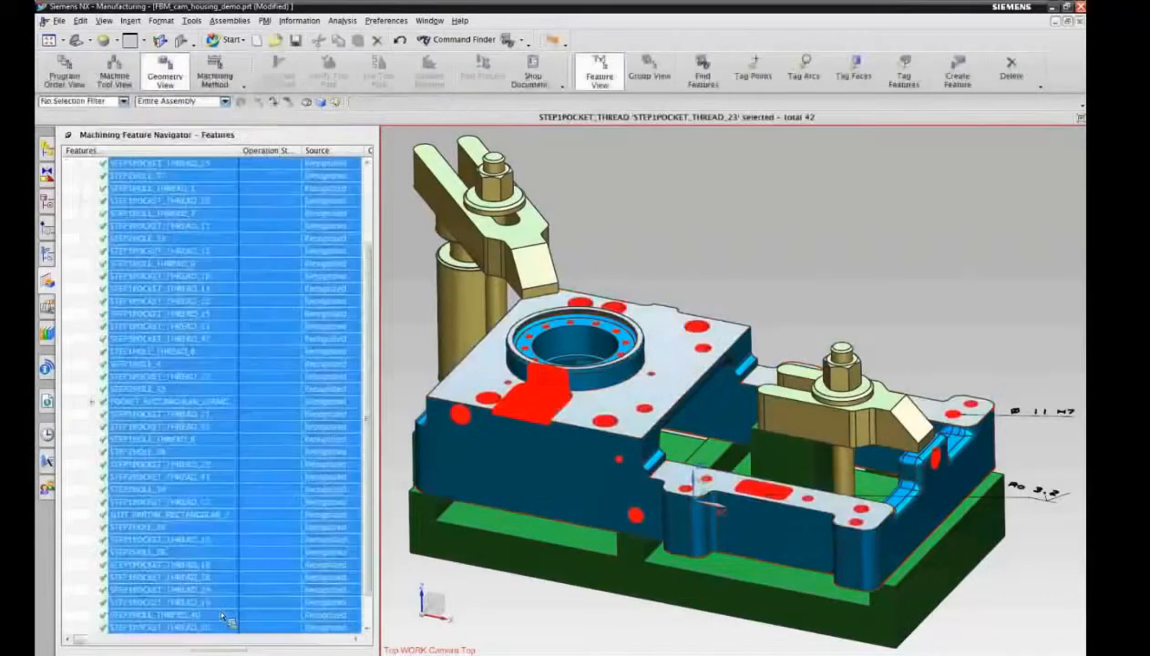
Step: Sort the recognized features by name and clear their selection
drag(369, 384, 374, 242)
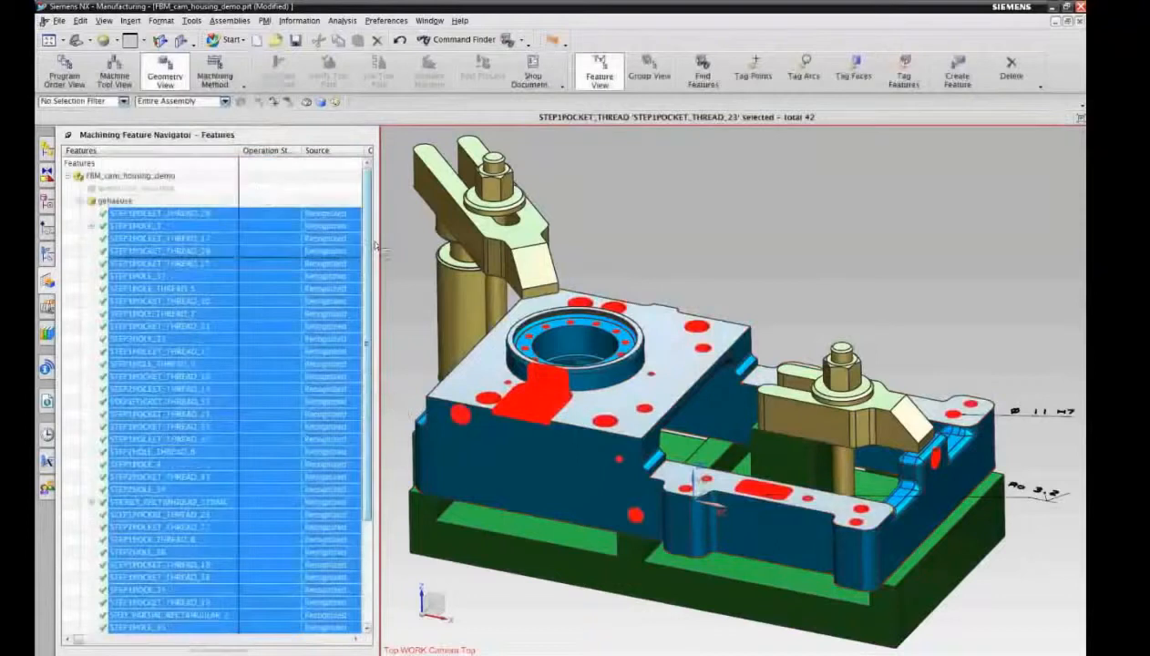
click(146, 152)
key(Escape)
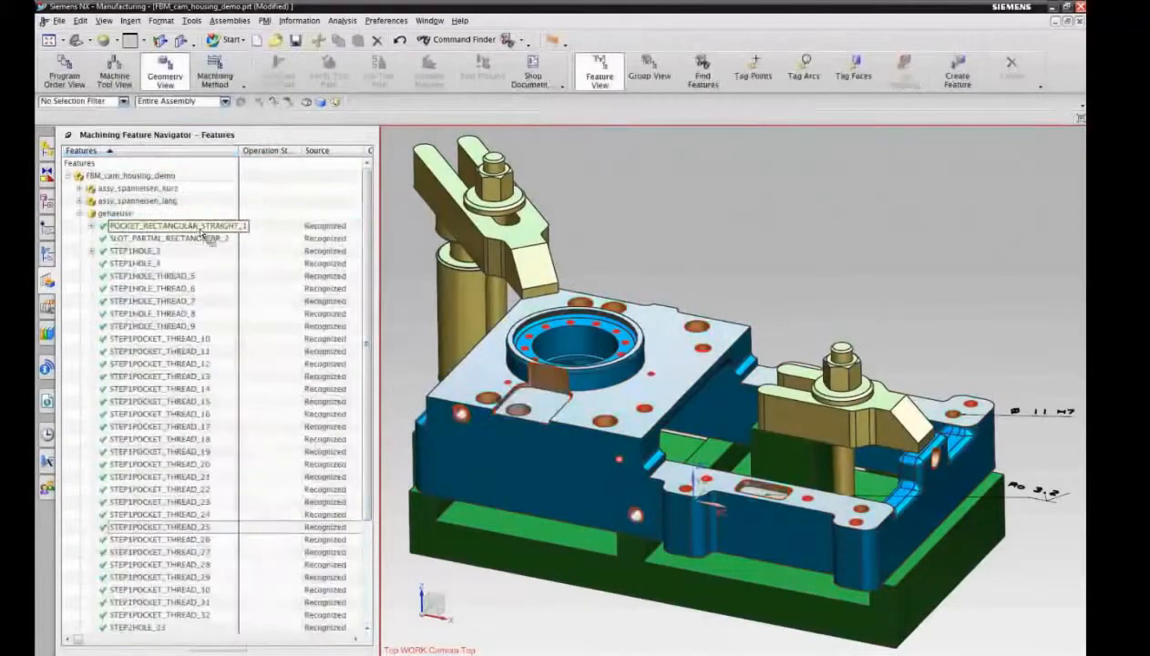
Step: Select the feature POCKET_RECTANGULAR_STRAIGHT_1 and switch the surrounding assembly to translucent display
click(201, 227)
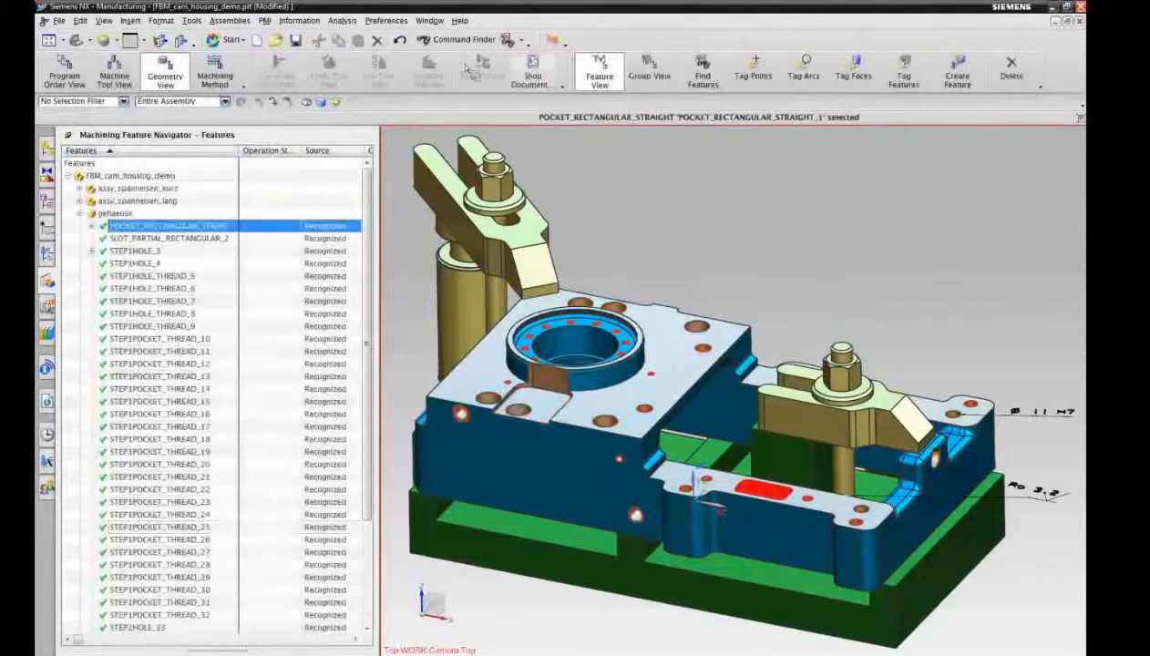
click(552, 40)
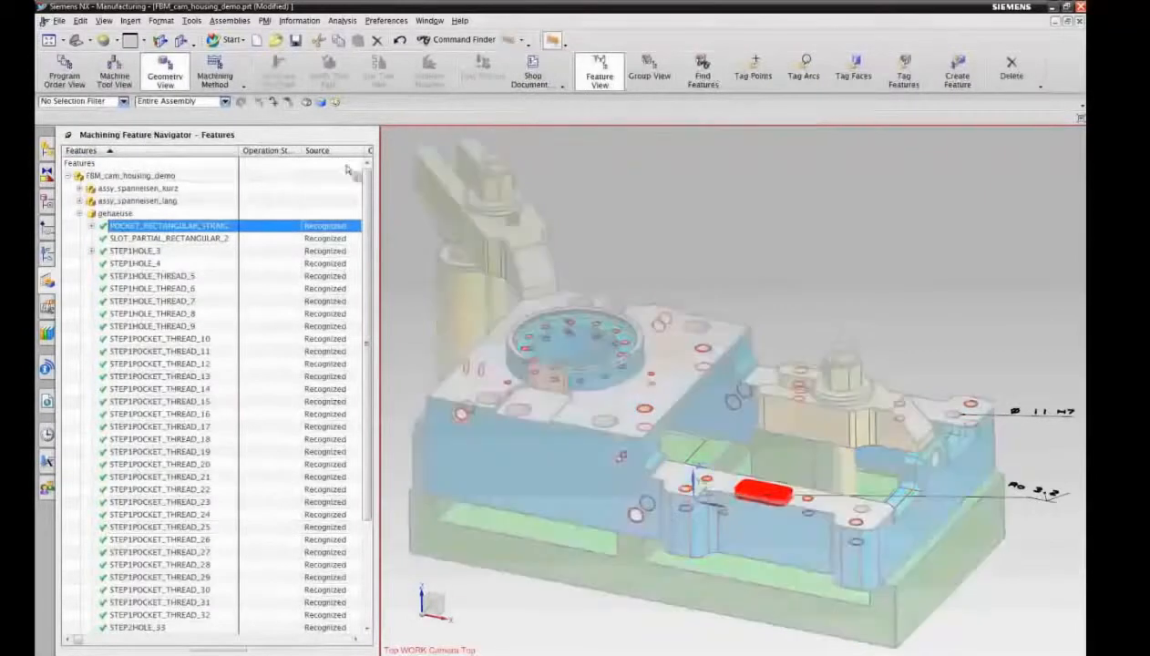
Step: Examine the rectangular pocket's attributes sorted by name, including BOTTOM_ROUGHNESS, and hide the details again
click(219, 649)
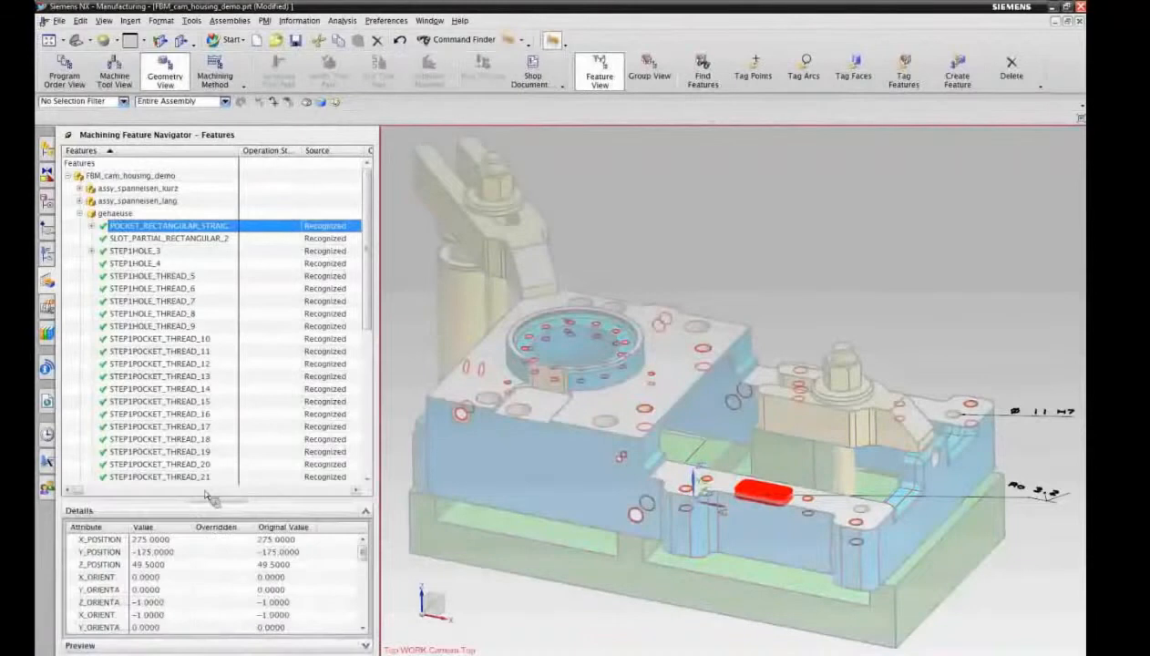
drag(220, 507, 227, 467)
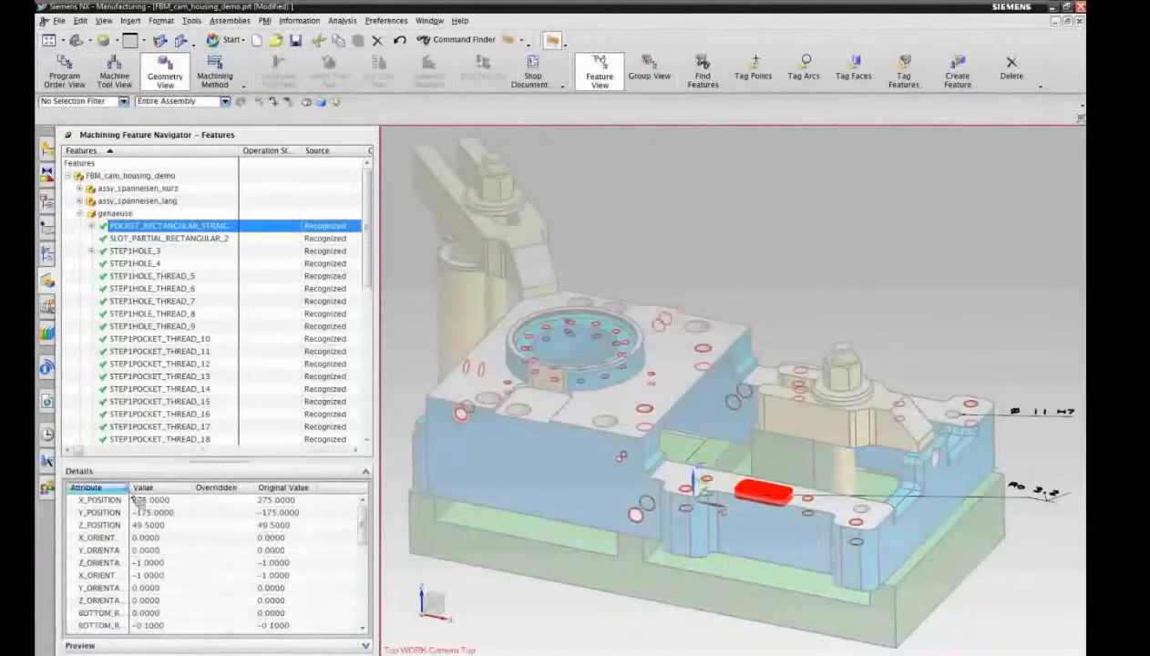
drag(134, 492, 196, 494)
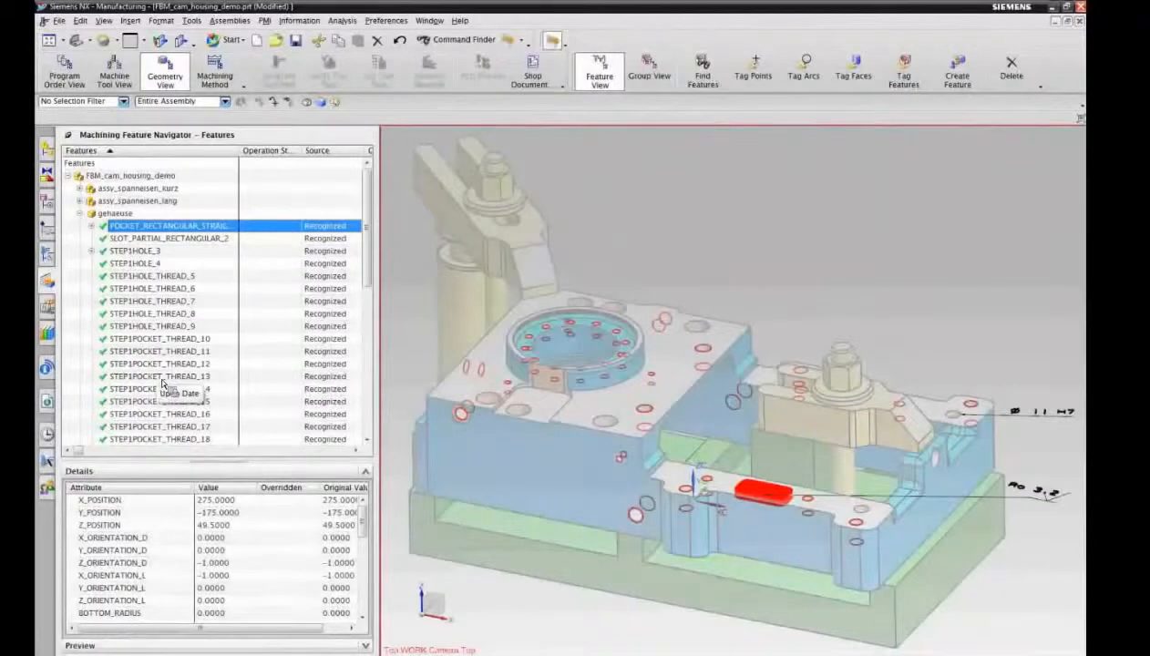
click(173, 487)
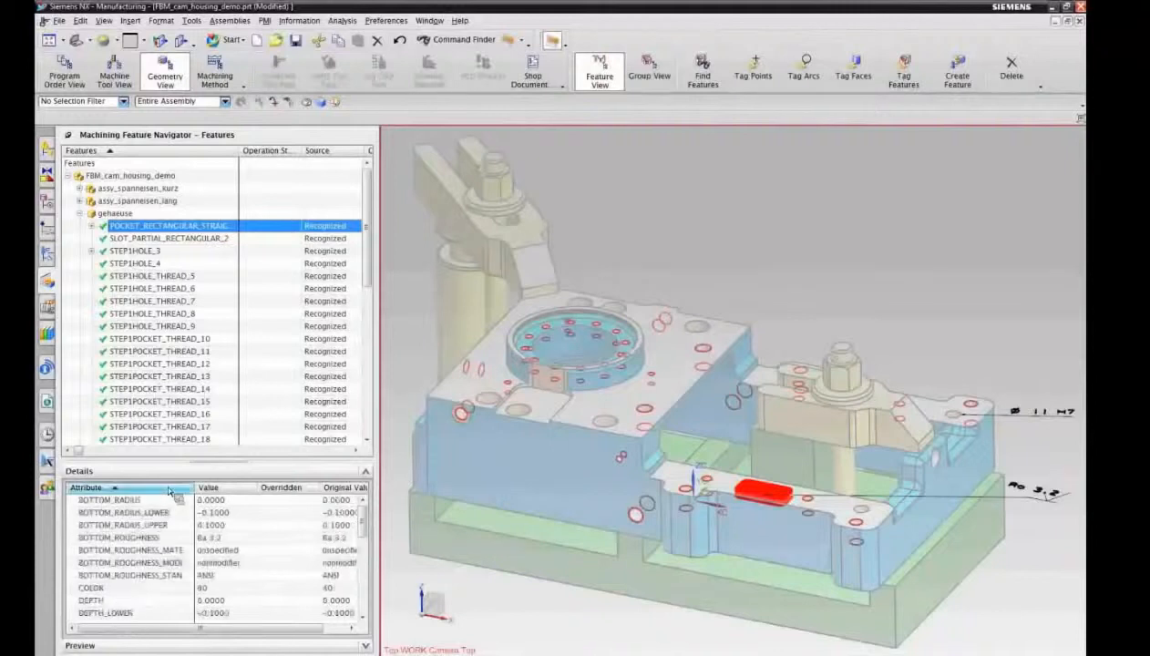
mouse_move(356, 520)
mouse_down()
mouse_move(369, 557)
mouse_move(370, 525)
mouse_up()
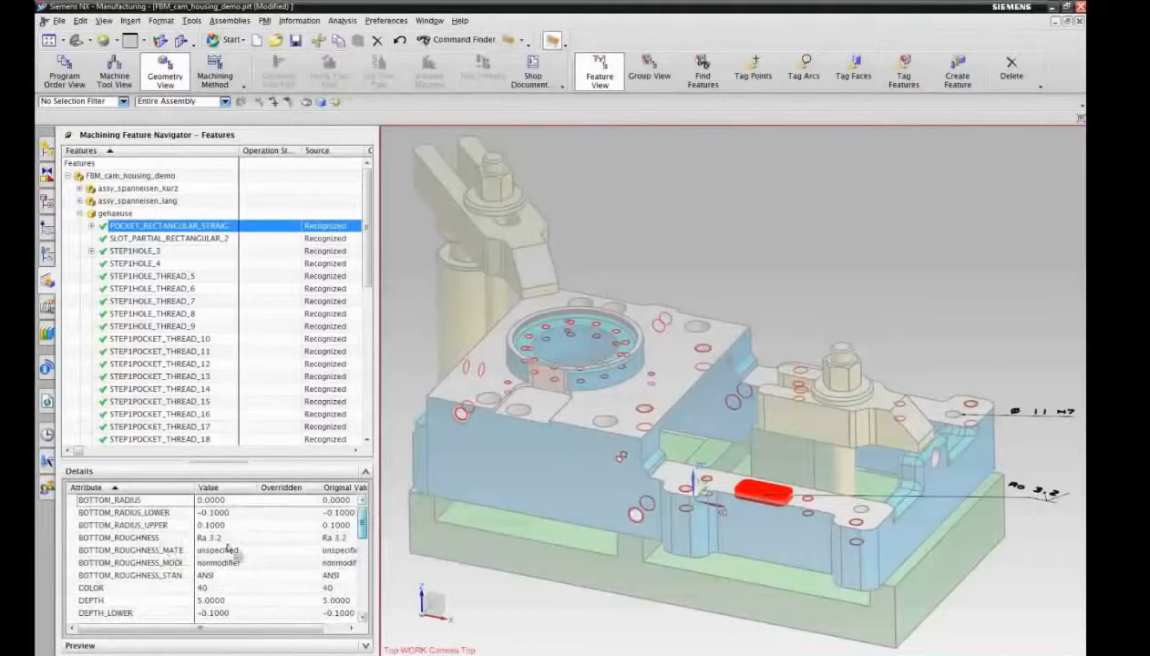
click(164, 538)
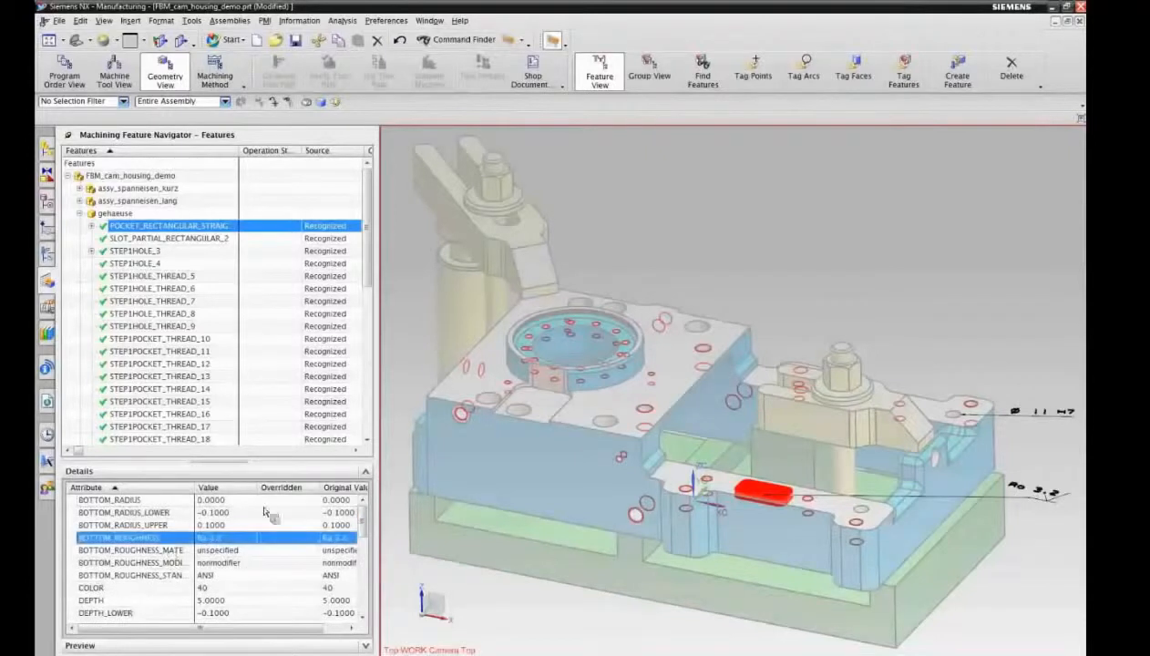
click(214, 463)
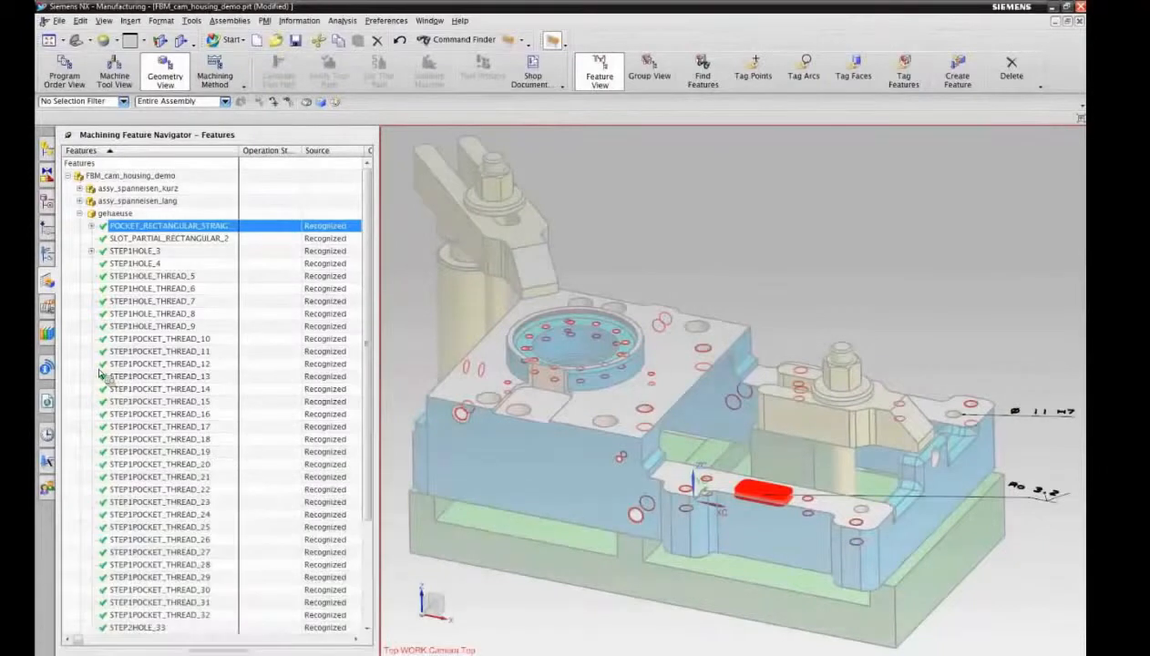
Step: Highlight the partial rectangular slot, both STEP1HOLE features and the STEP1HOLE_THREAD group in turn to check their locations
click(193, 239)
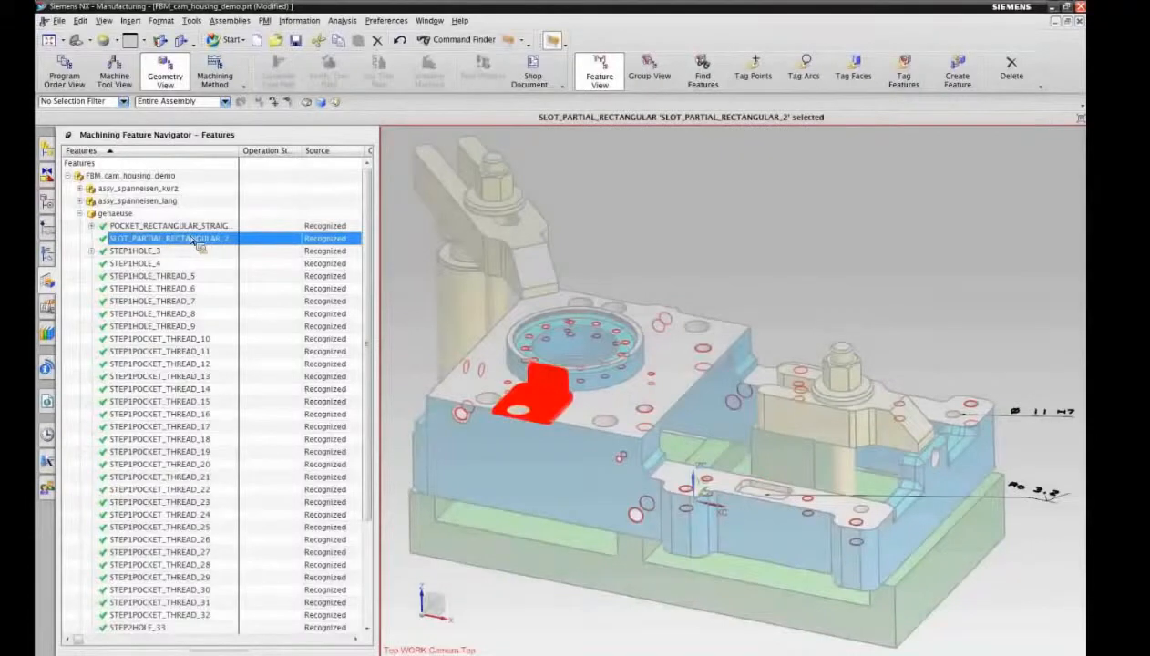
click(170, 251)
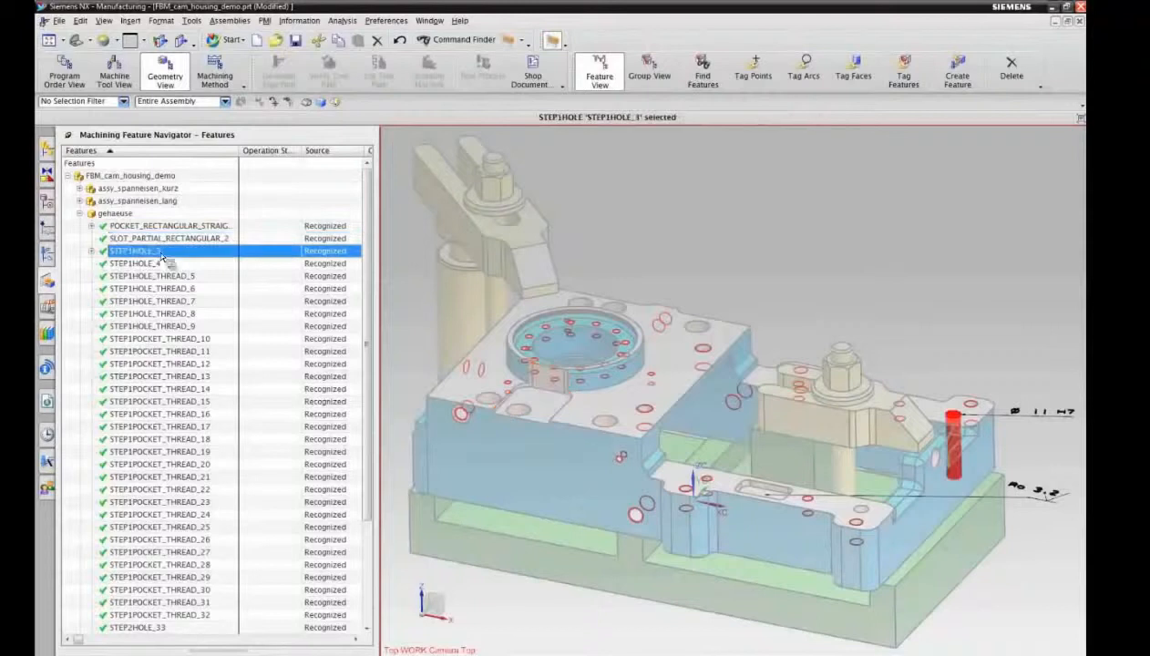
ctrl+click(159, 264)
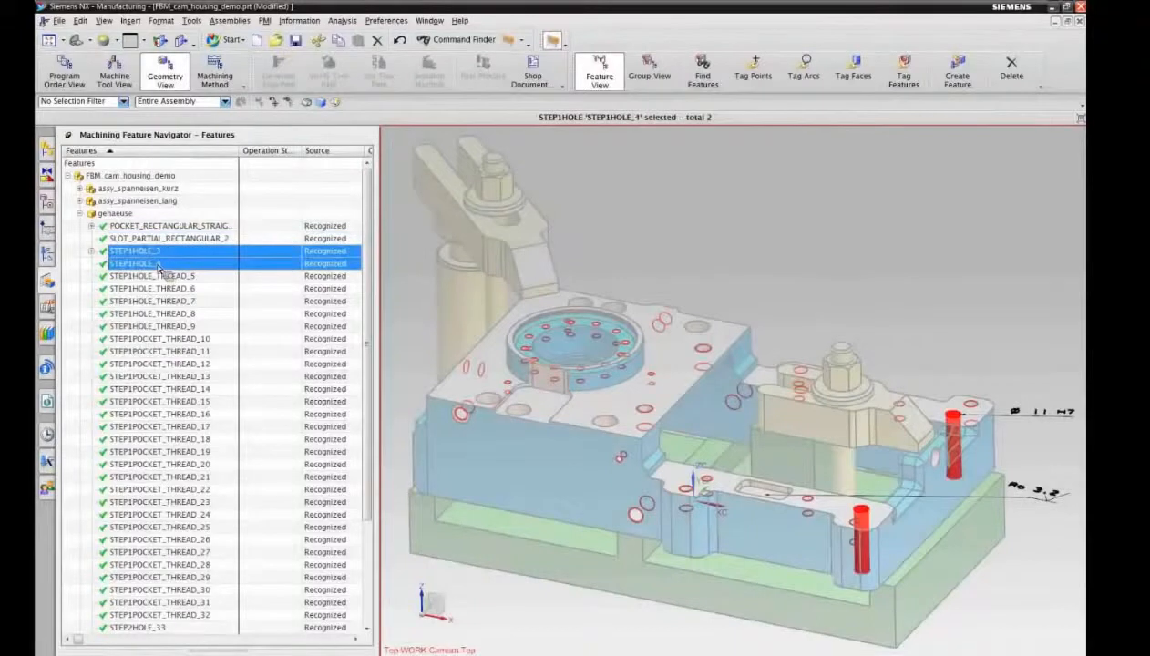
click(173, 277)
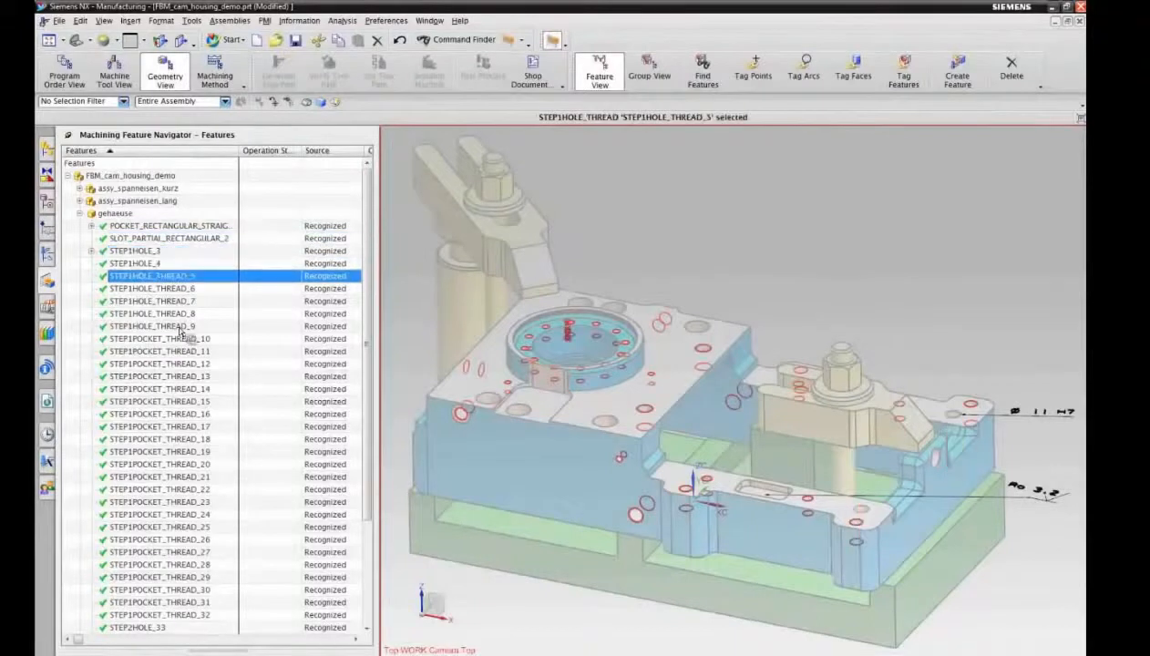
shift+click(180, 328)
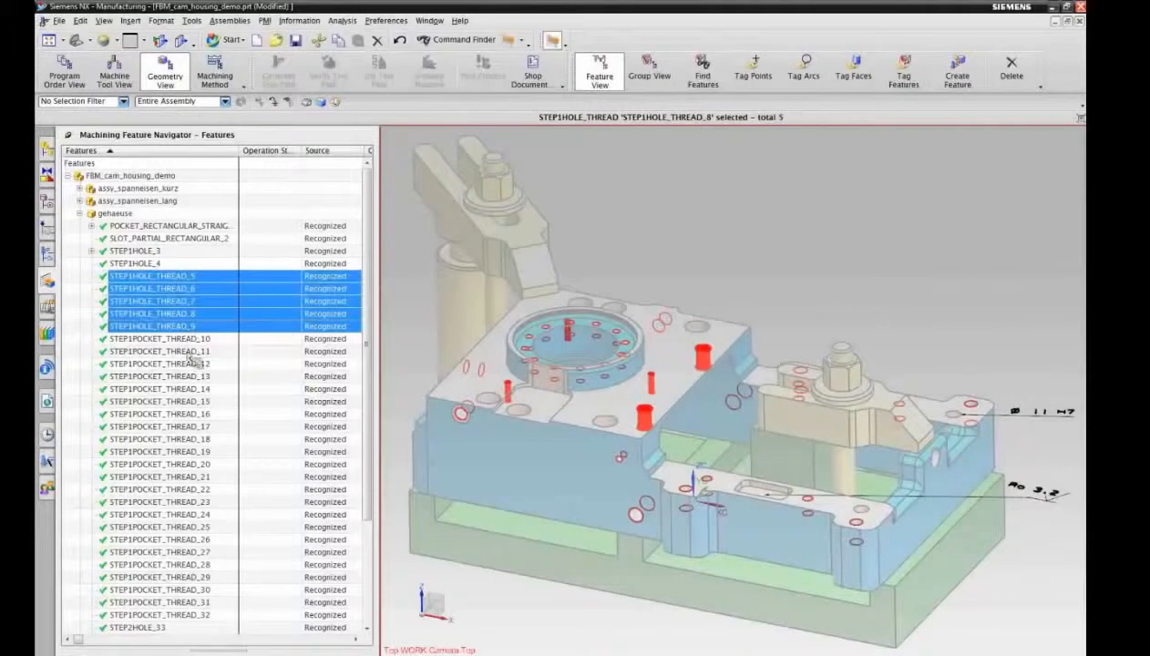
Step: Highlight STEP1POCKET_THREAD_10 and the group STEP2HOLE_33 to STEP2HOLE_39 to check their locations in the housing
click(186, 339)
drag(362, 351, 362, 433)
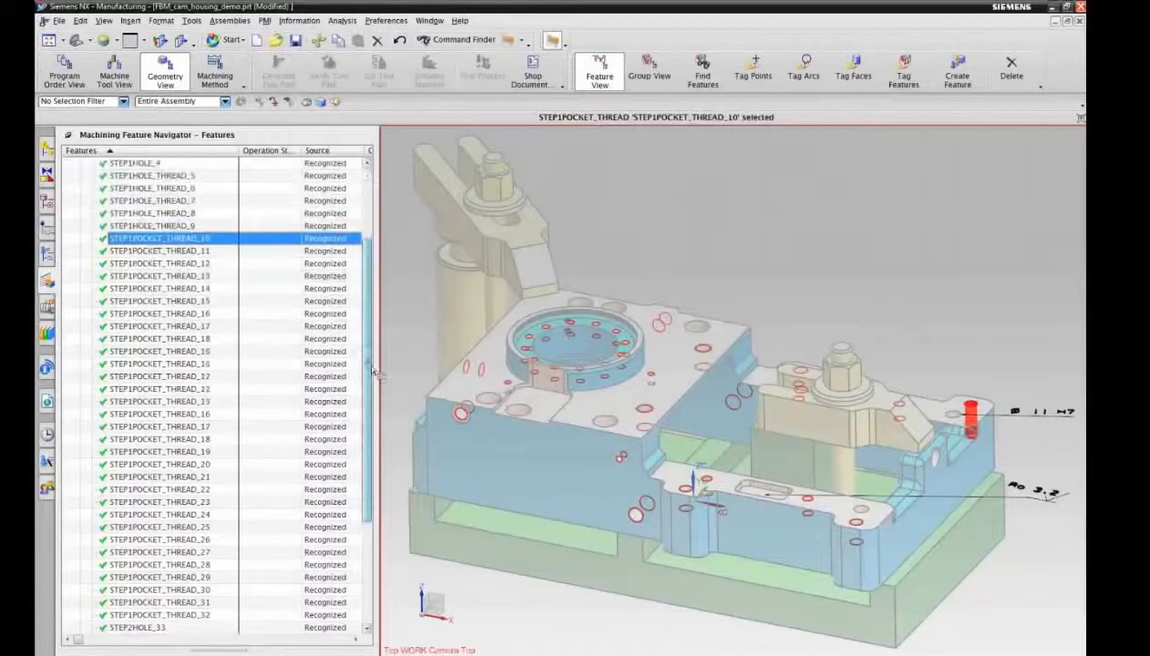
shift+click(193, 504)
click(173, 516)
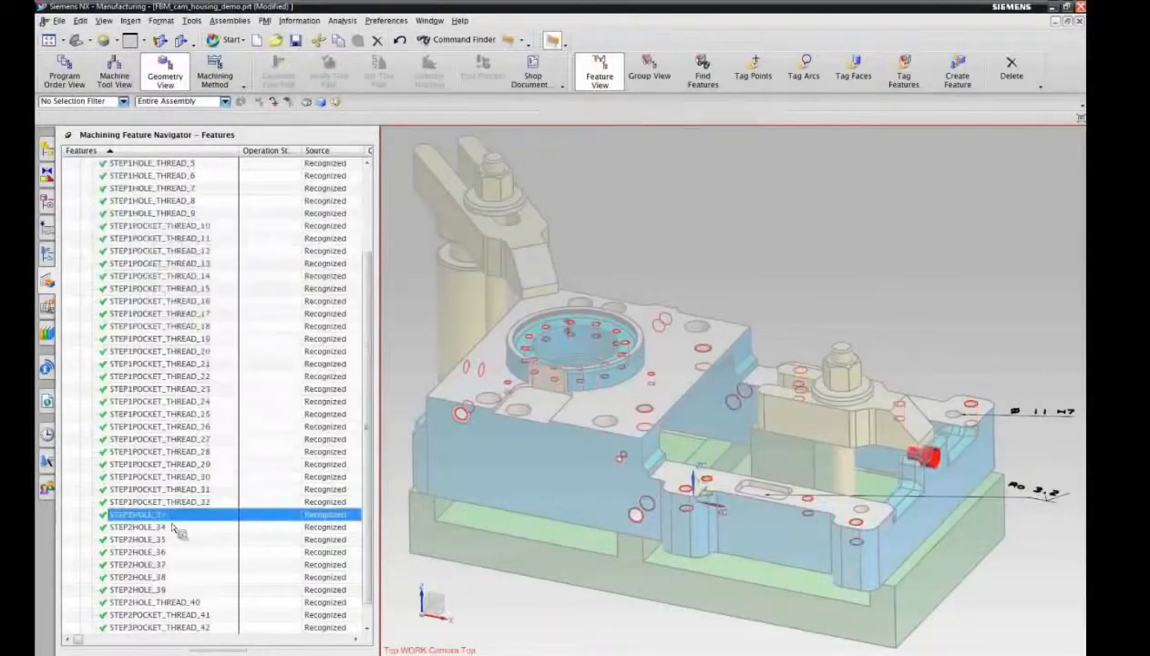
shift+click(166, 590)
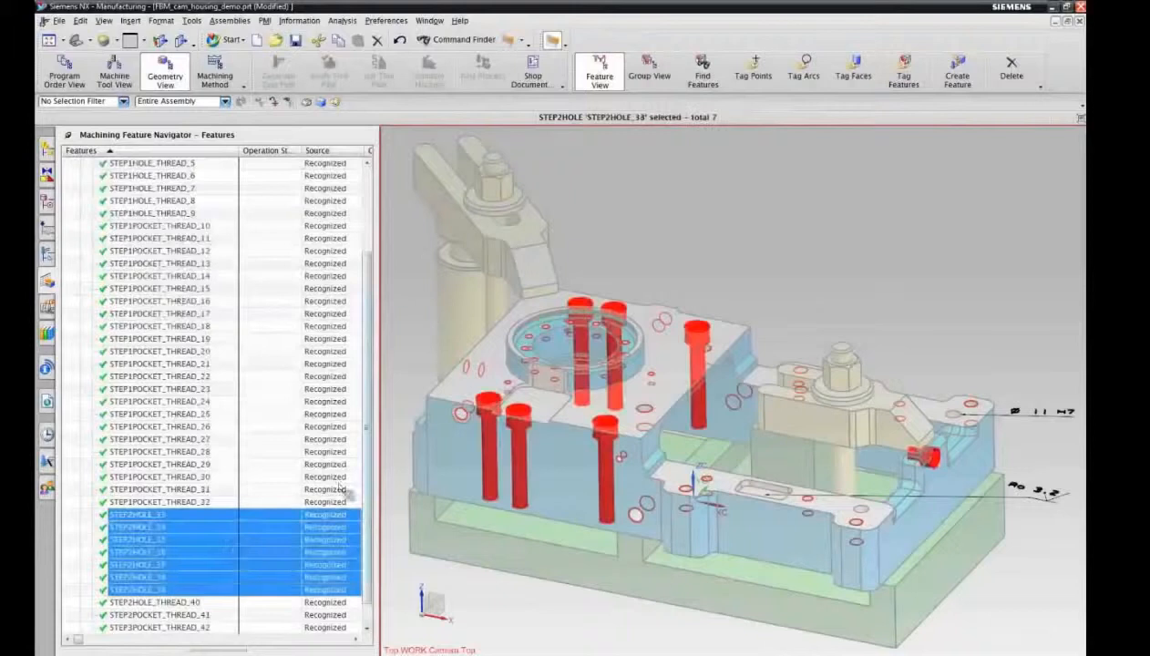
scroll(375, 417, down, 1)
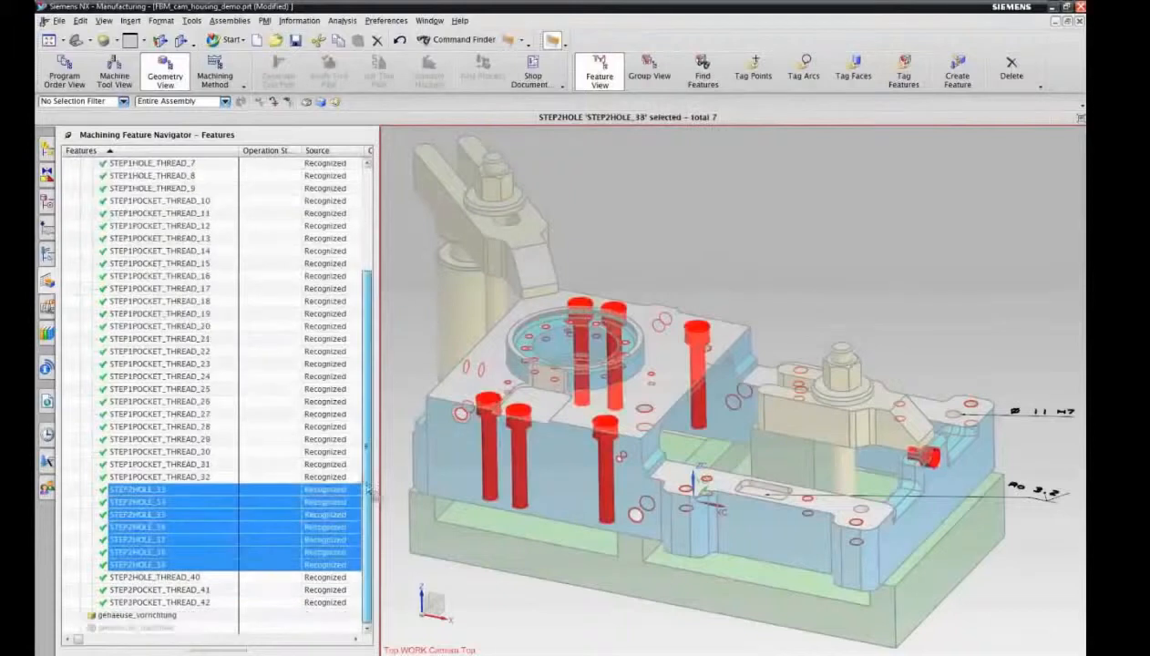
Step: Highlight the features STEP2HOLE_THREAD_40 to STEP3POCKET_THREAD_42 together to check their locations, clear the selection and return the assembly to opaque display
click(189, 582)
shift+click(180, 603)
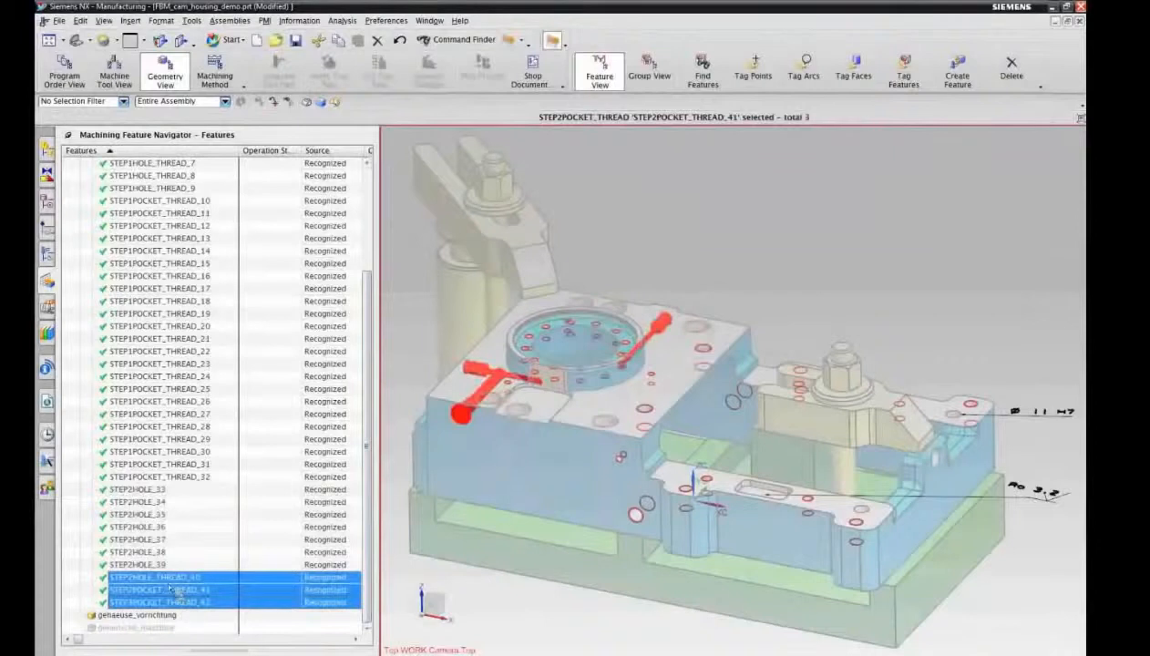
click(80, 511)
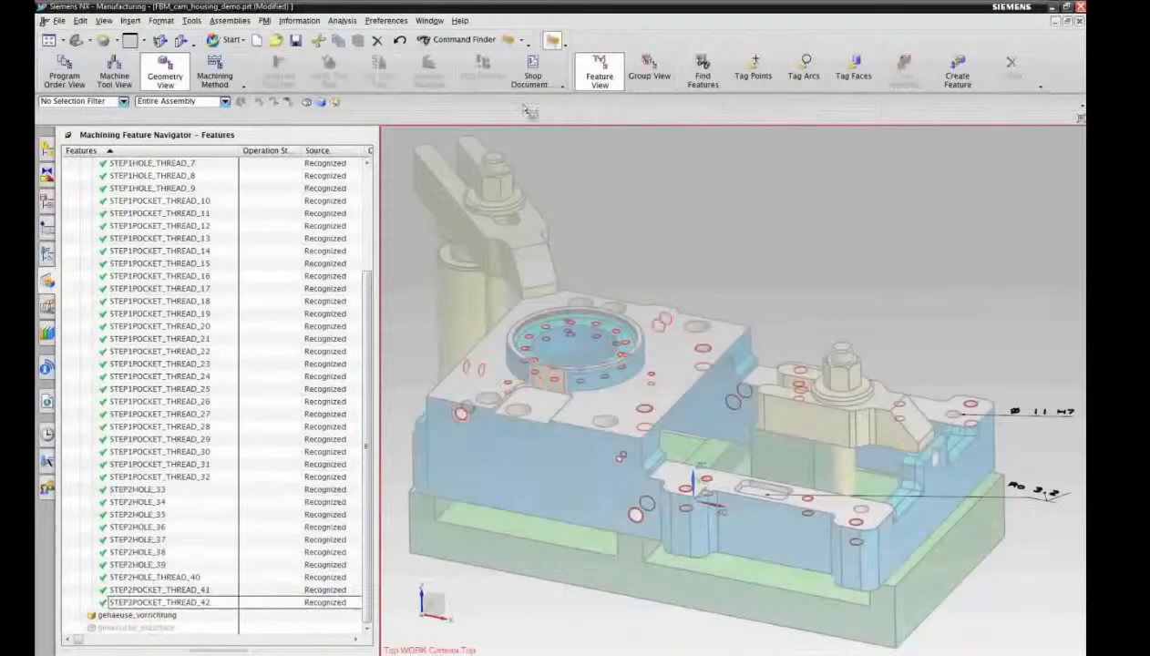
click(553, 41)
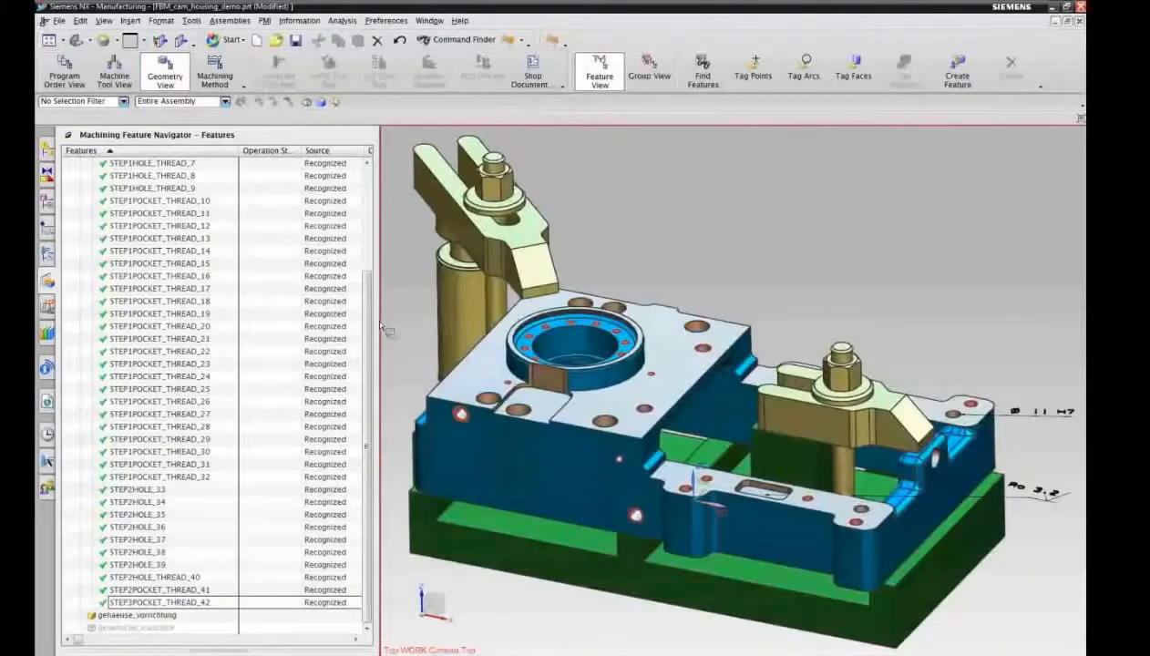
Step: Create a rule-based feature process for all recognized features from POCKET_RECTANGULAR_STRAIGHT_1 to STEP3POCKET_THREAD_42, using the MillDrill library, automatic geometry location and always creating new groups
drag(369, 275, 379, 206)
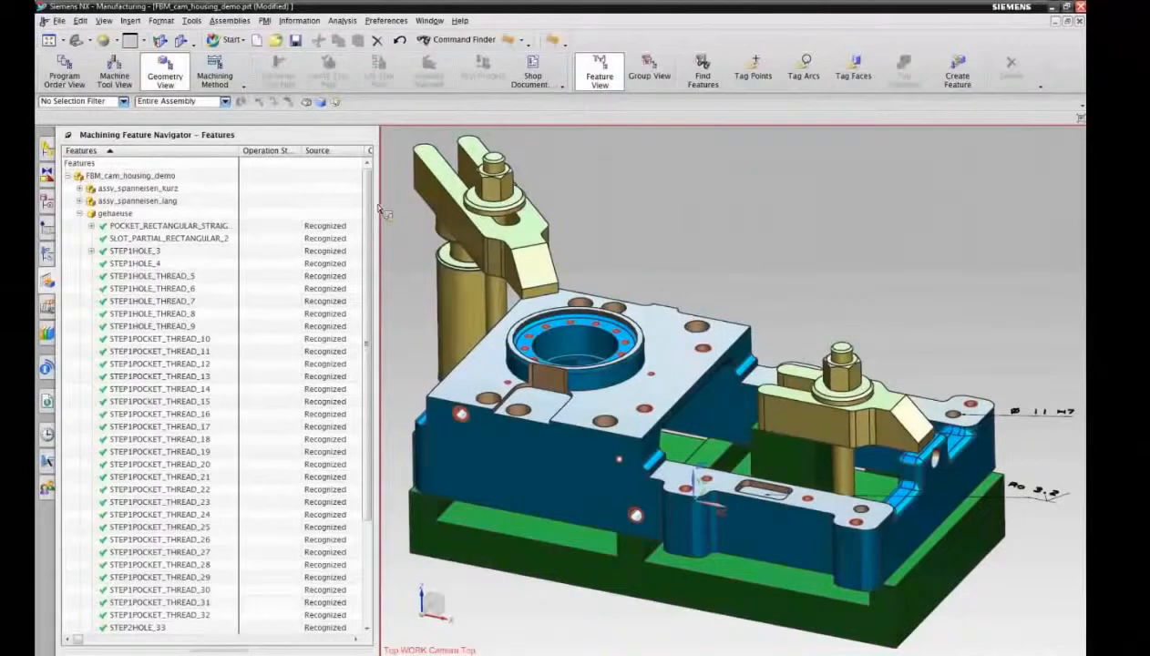
click(176, 228)
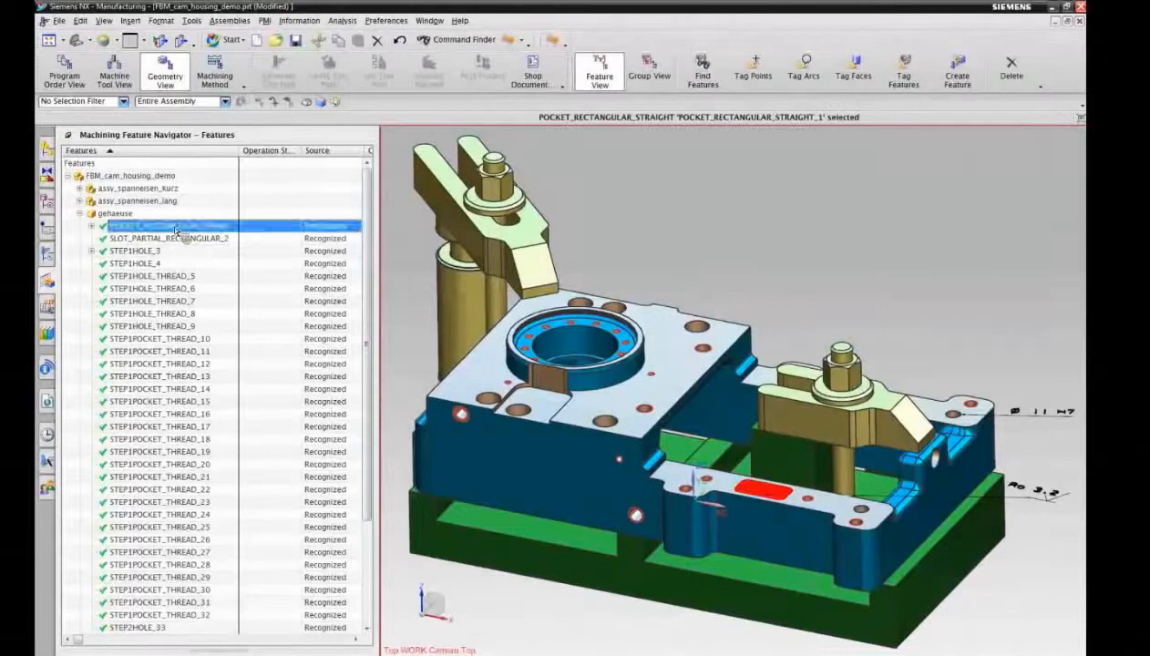
drag(365, 284, 356, 406)
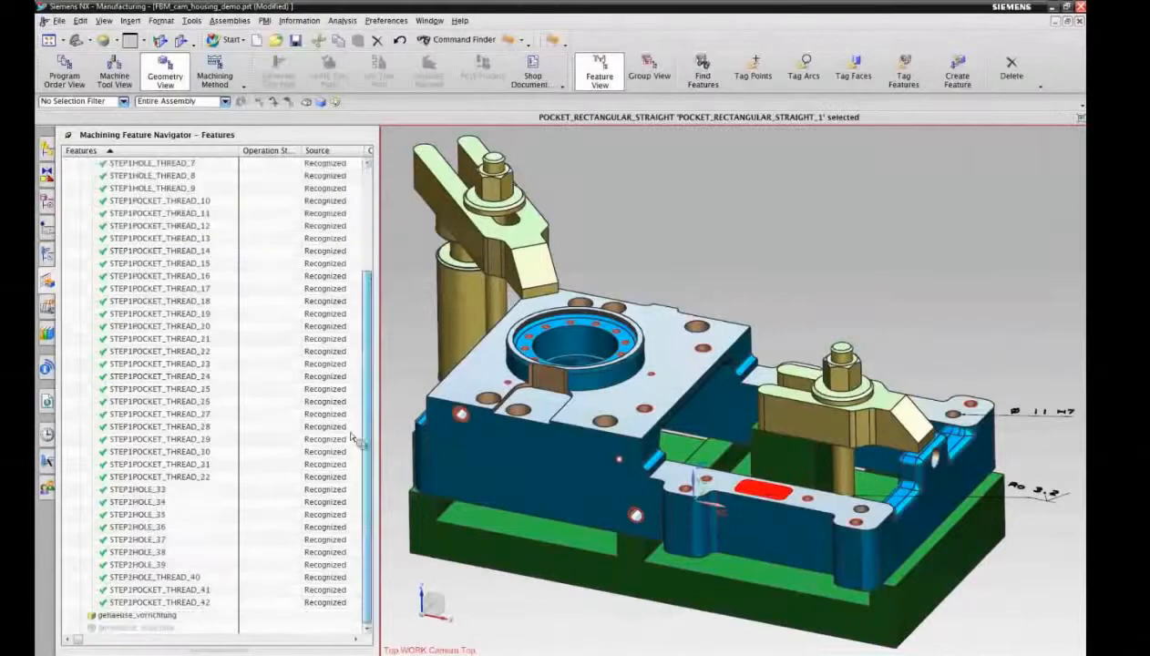
shift+click(183, 604)
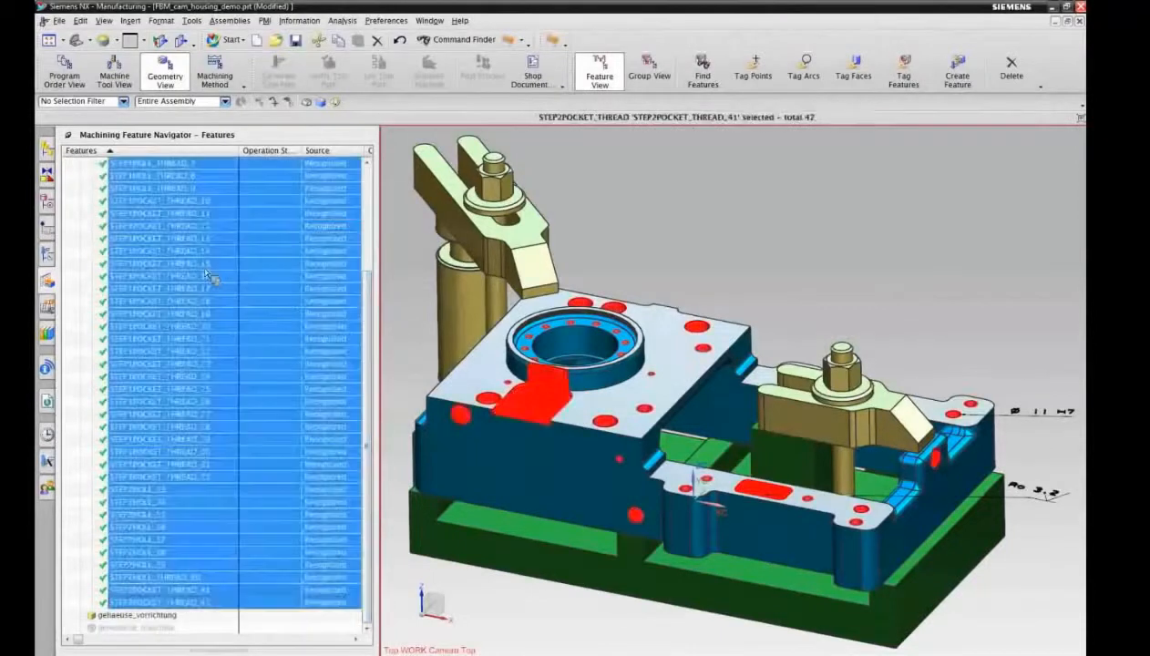
right_click(195, 269)
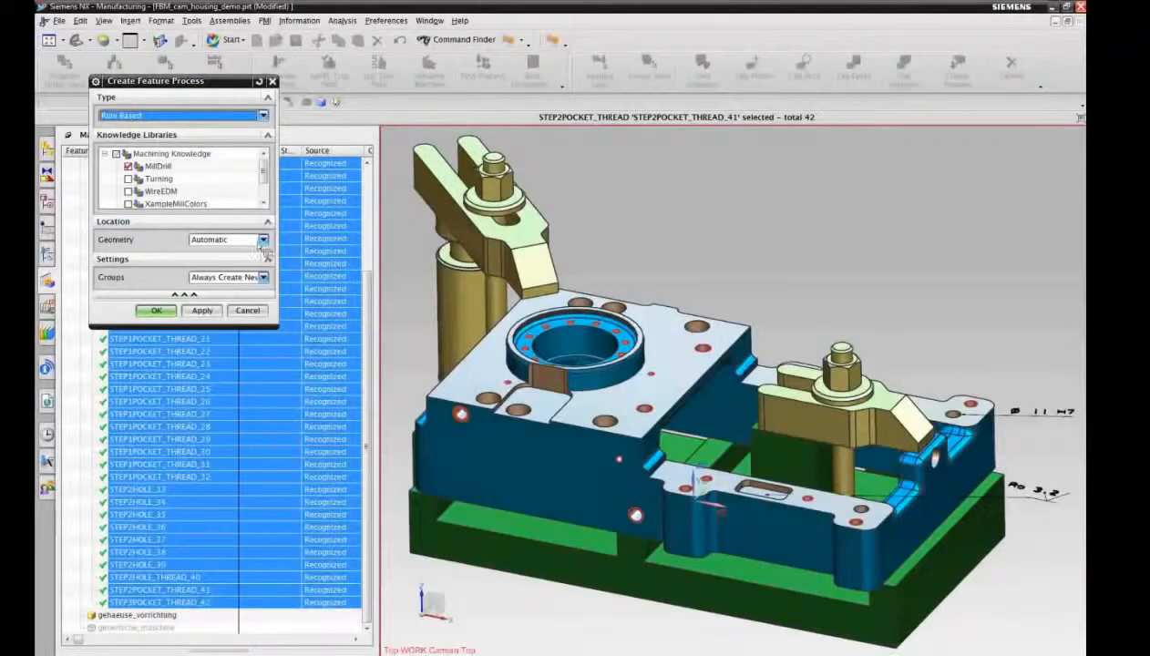
click(159, 311)
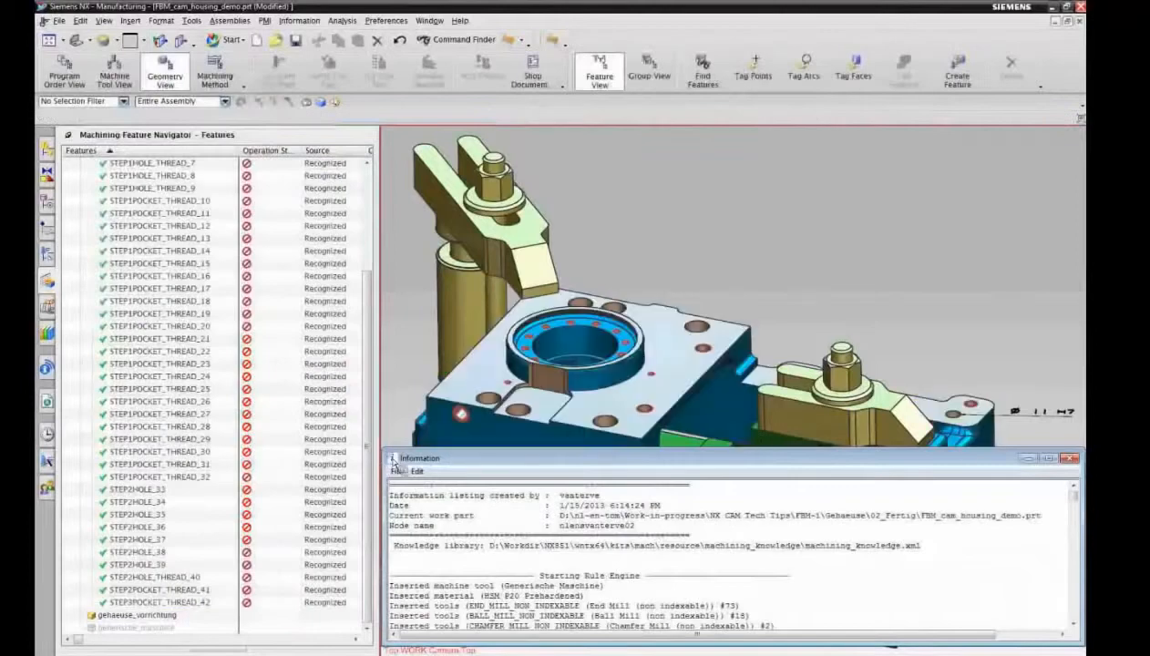
Step: Close the rule engine's information listing, show the operations arranged by geometry and switch the assembly to translucent display
double_click(392, 459)
click(49, 254)
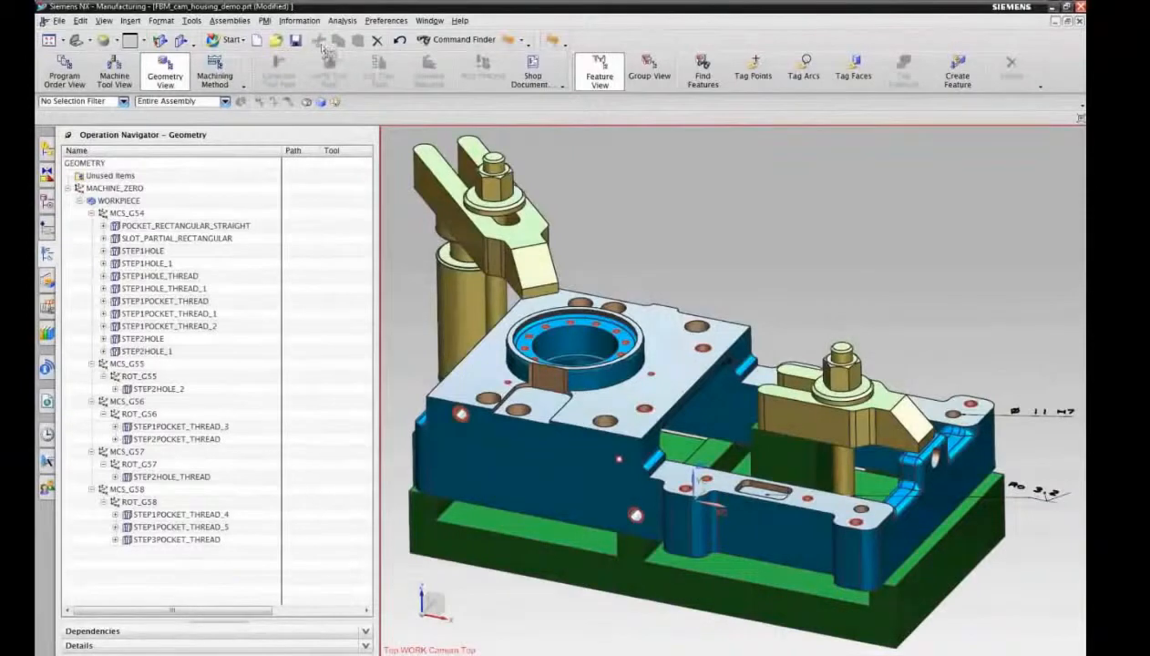
click(552, 40)
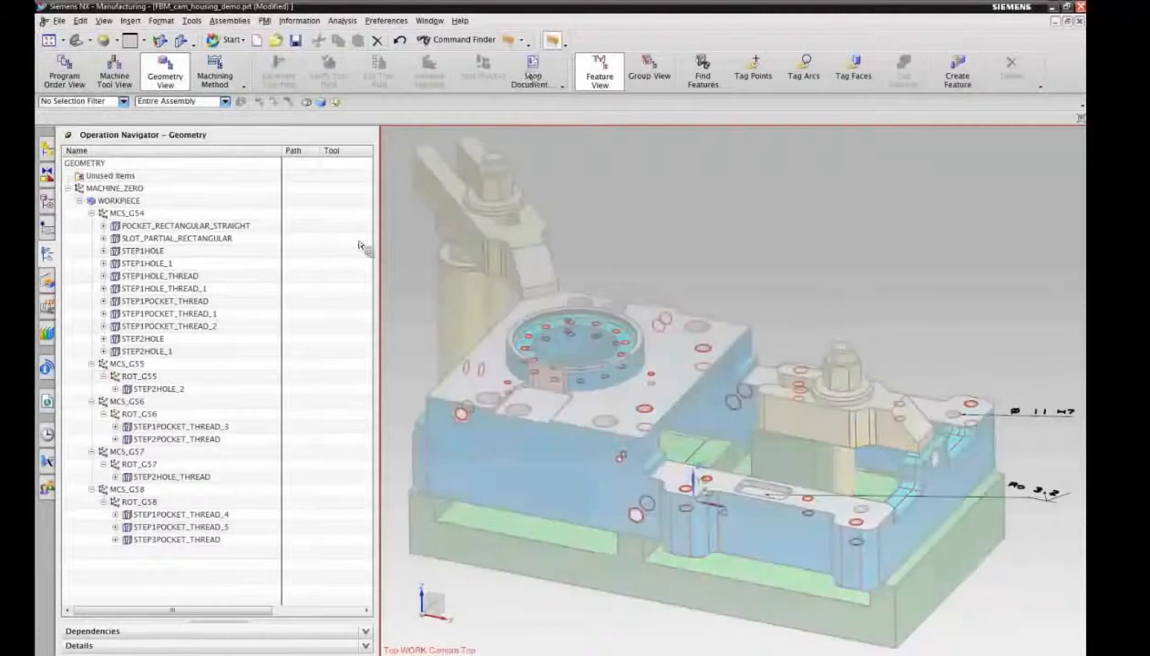
Step: Highlight the geometry groups POCKET_RECTANGULAR_STRAIGHT, SLOT_PARTIAL_RECTANGULAR, STEP1HOLE and STEP1HOLE_1 in turn to compare their locations
click(144, 227)
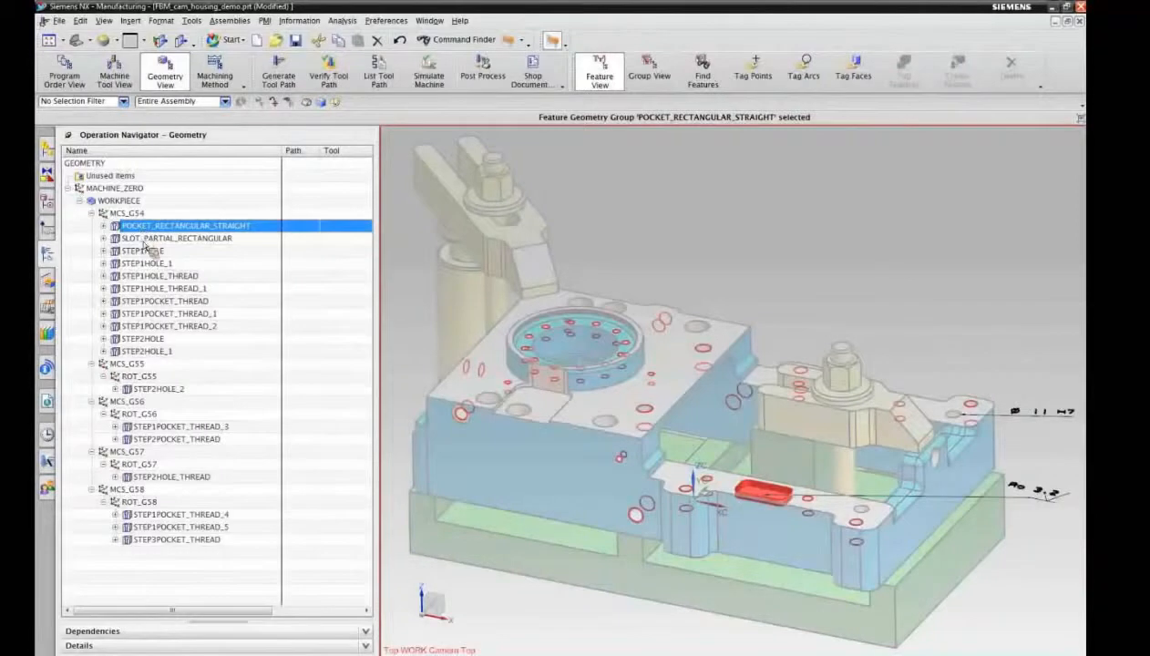
click(144, 240)
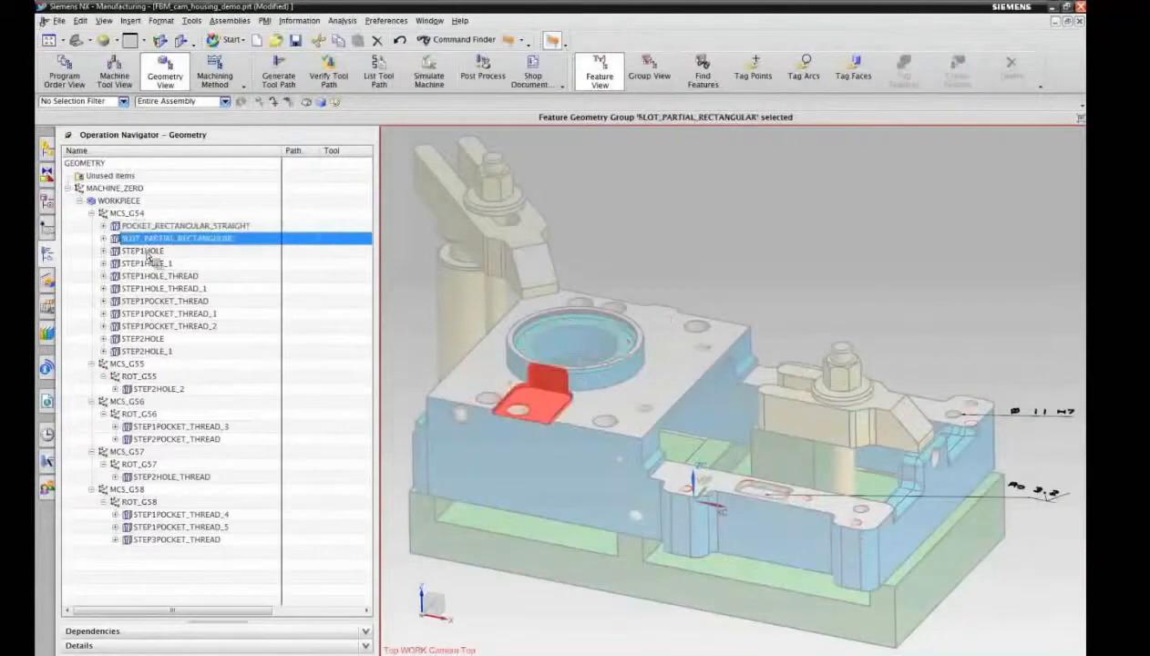
click(147, 254)
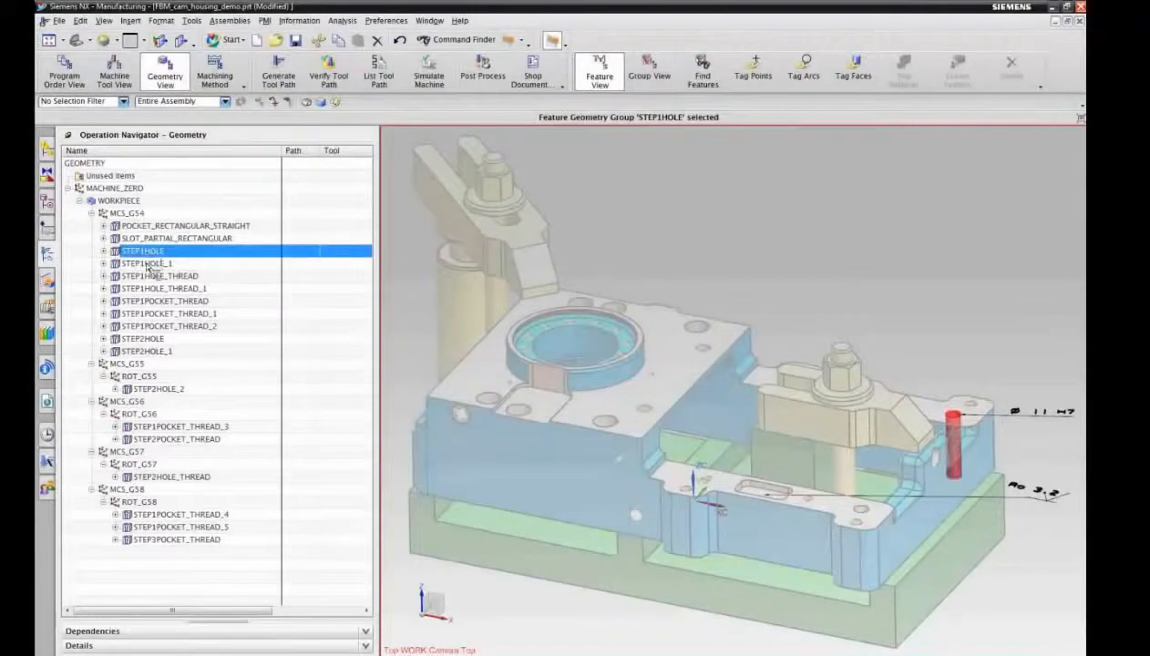
click(150, 265)
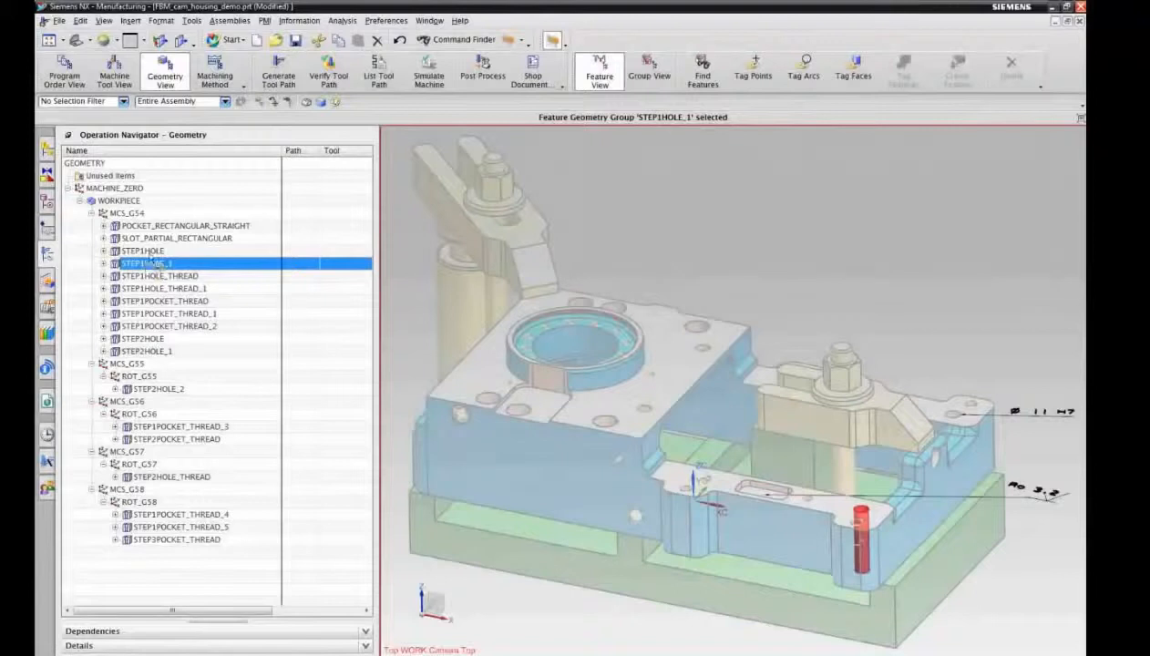
click(150, 255)
click(151, 262)
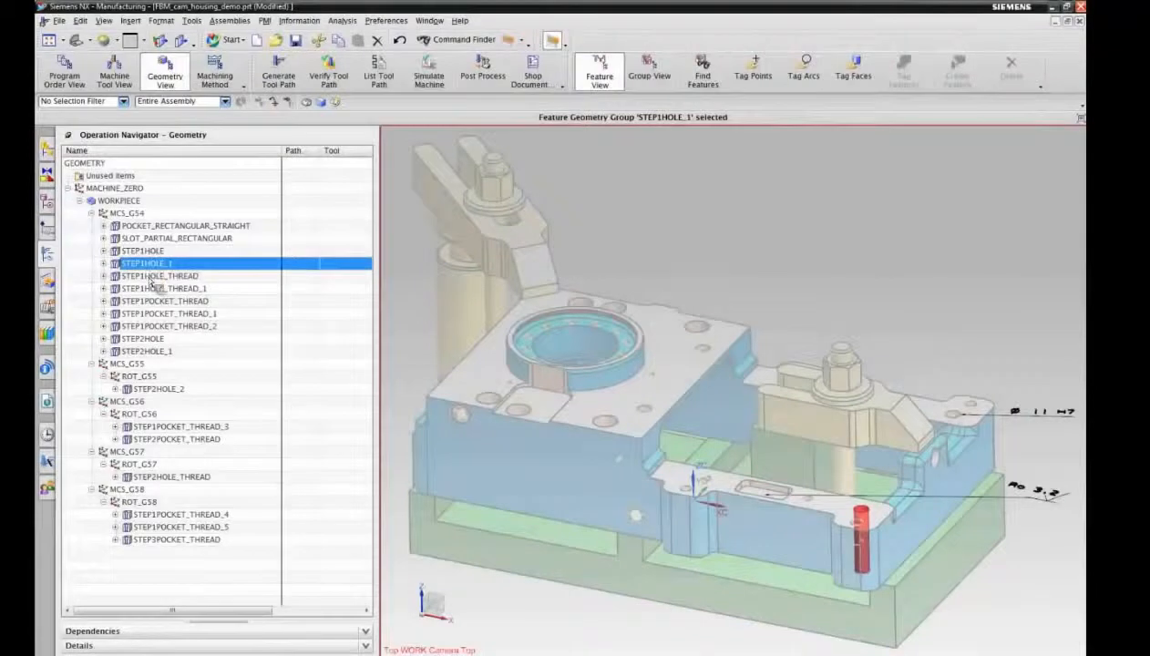
Step: Highlight the STEP1HOLE_THREAD and STEP1POCKET_THREAD groups under MCS_G54 in turn and examine the operations inside STEP1POCKET_THREAD_1
click(151, 278)
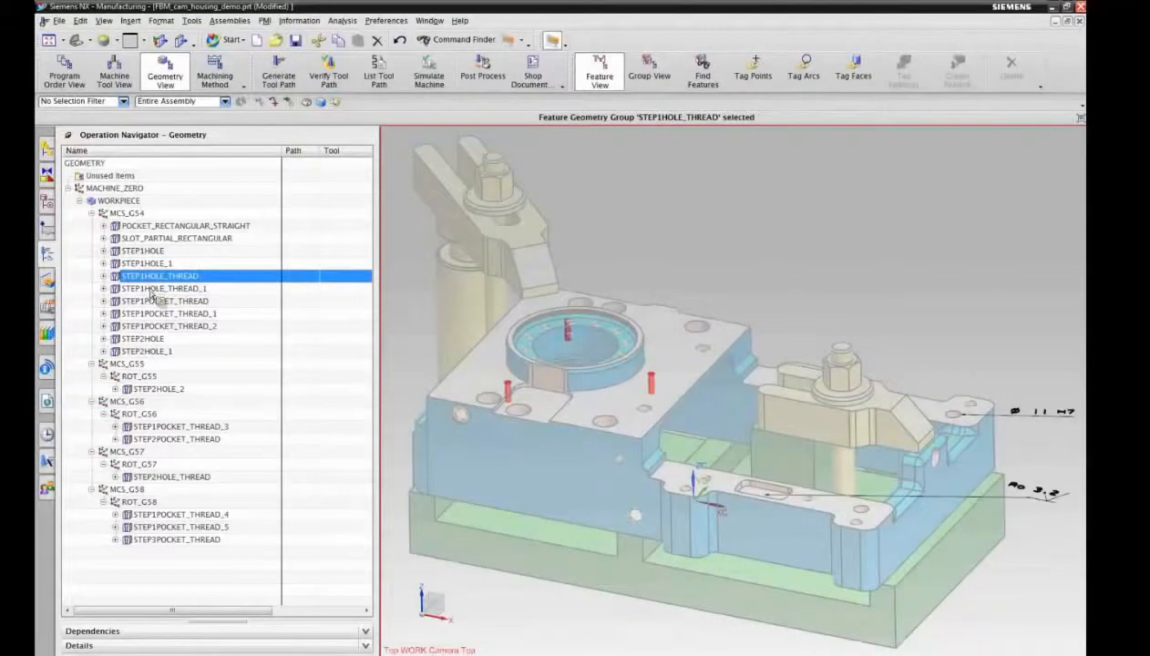
click(151, 288)
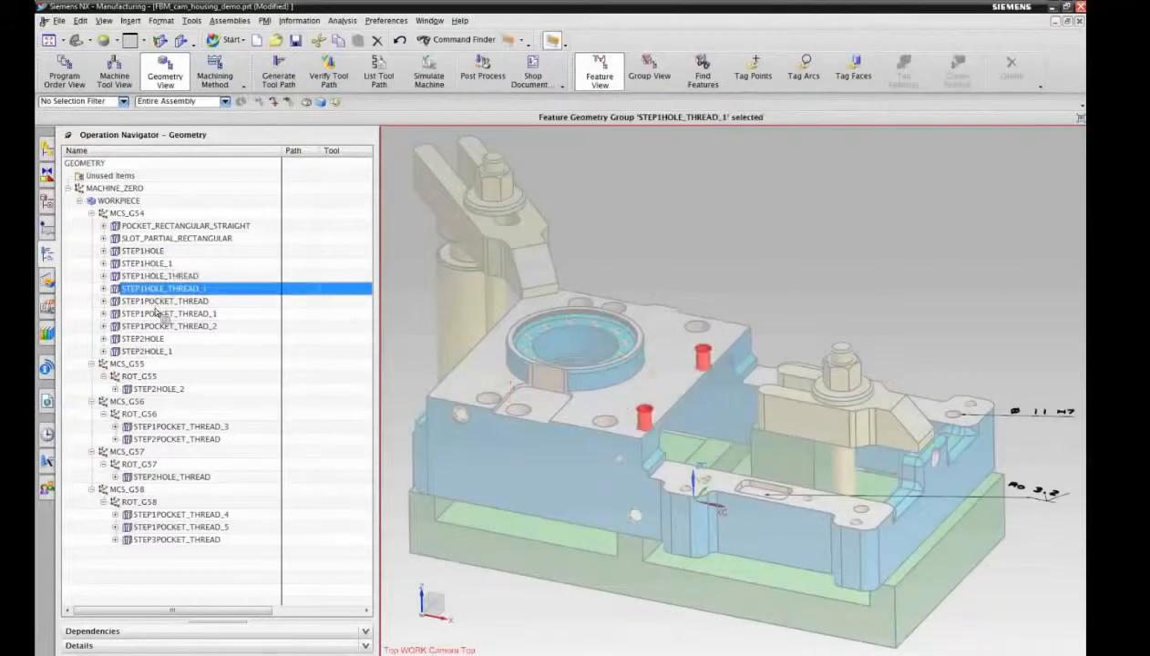
click(157, 302)
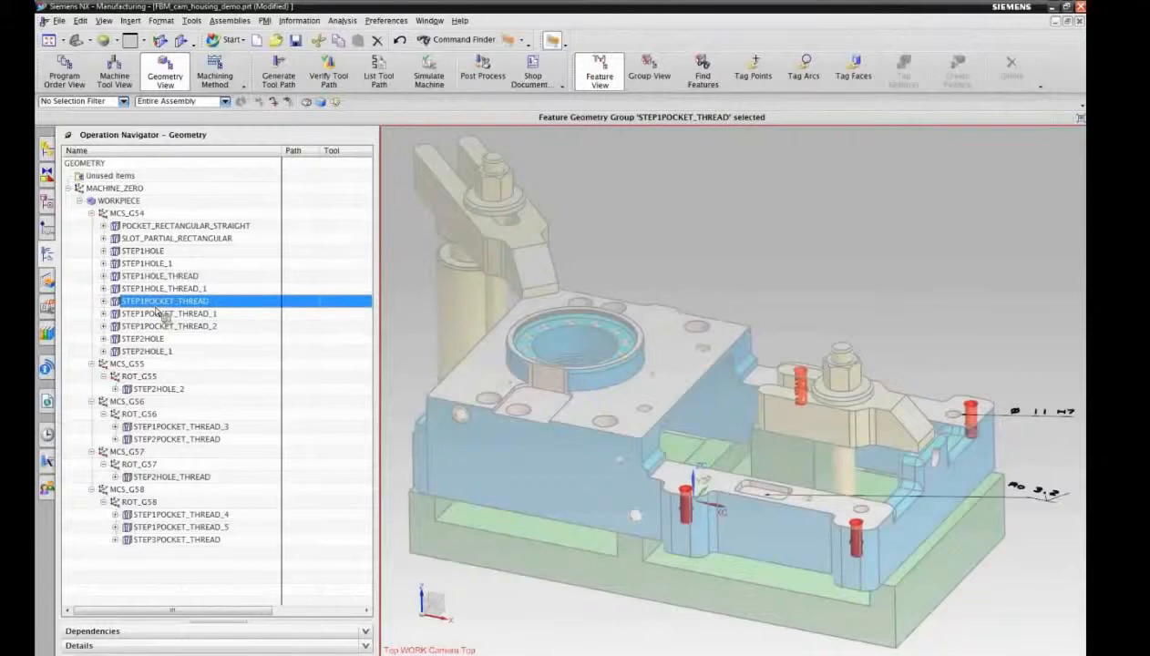
click(160, 315)
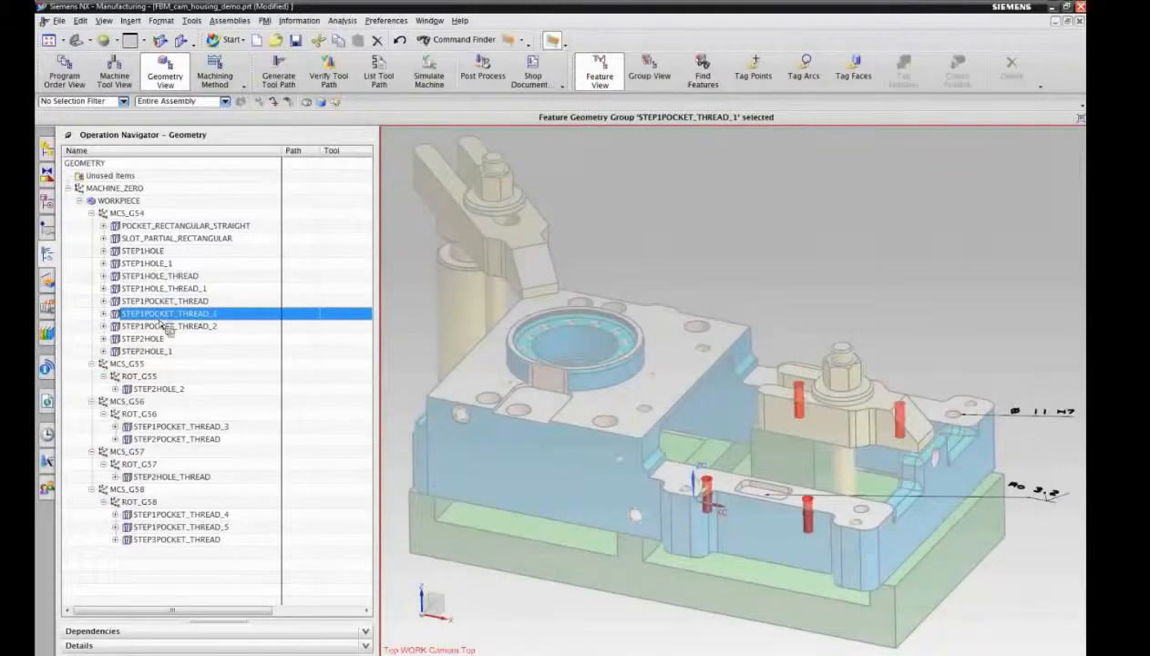
click(105, 315)
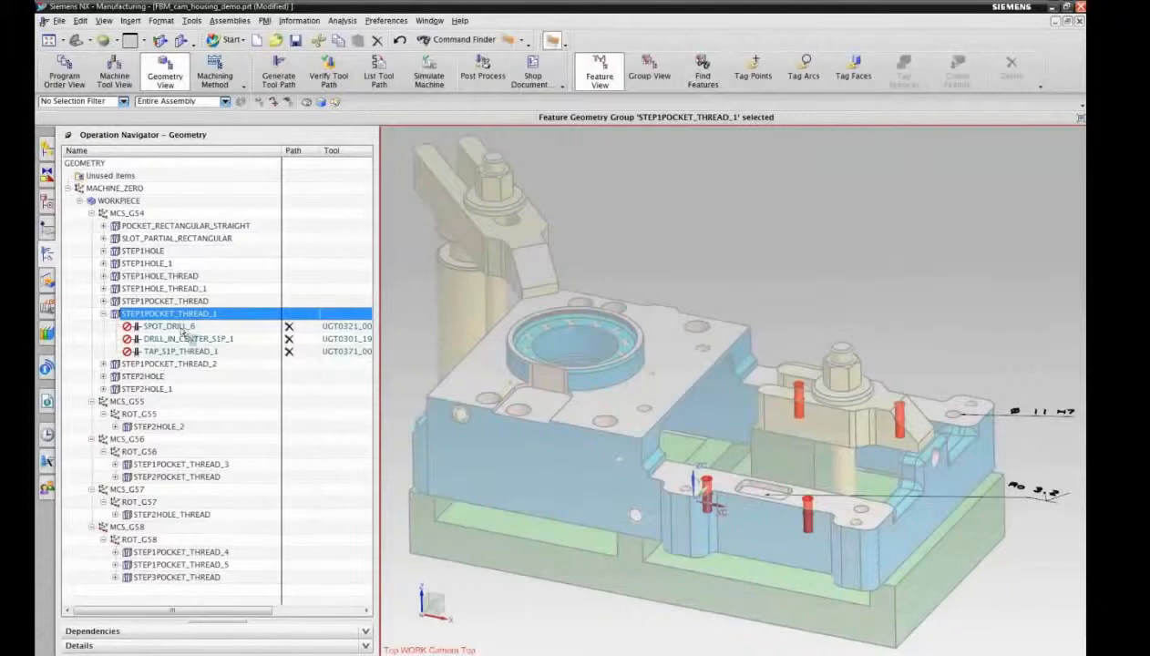
click(103, 314)
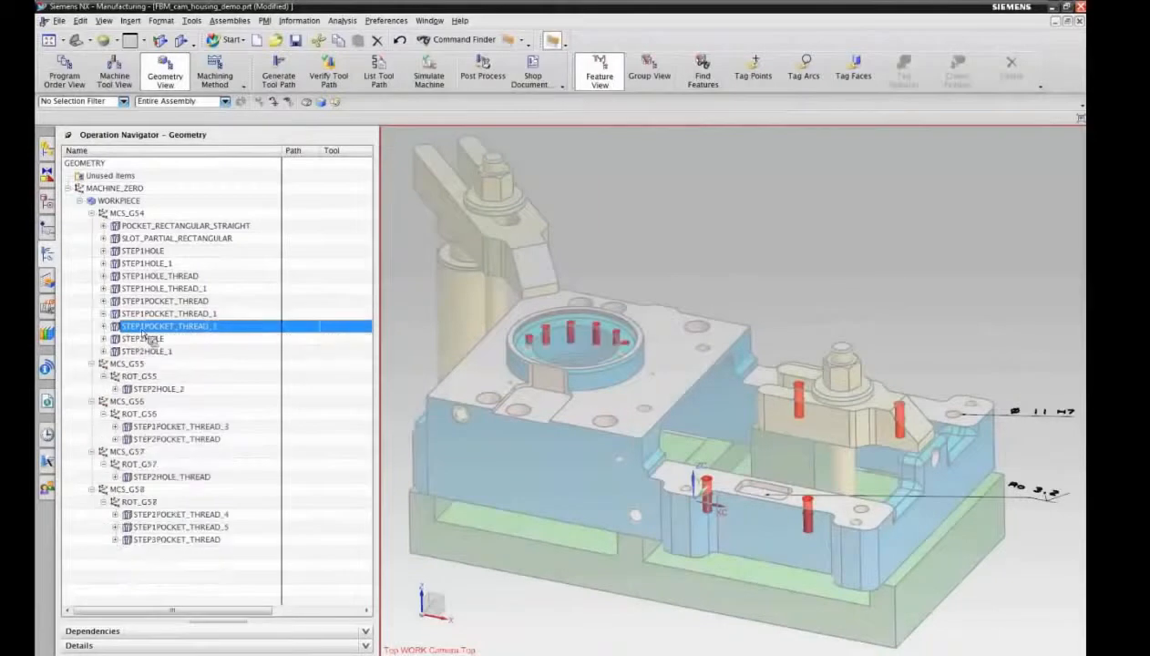
Step: Highlight STEP2HOLE, STEP2HOLE_1 and the feature groups under MCS_G55, MCS_G56 and MCS_G57 in turn to check their locations
click(148, 339)
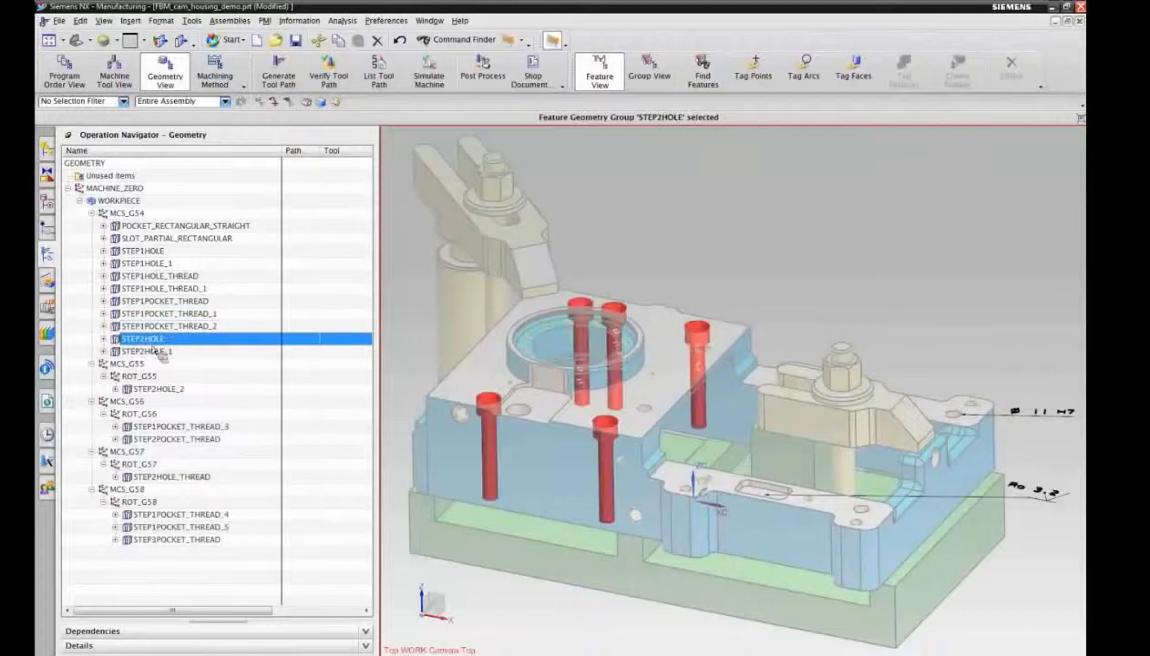
click(153, 352)
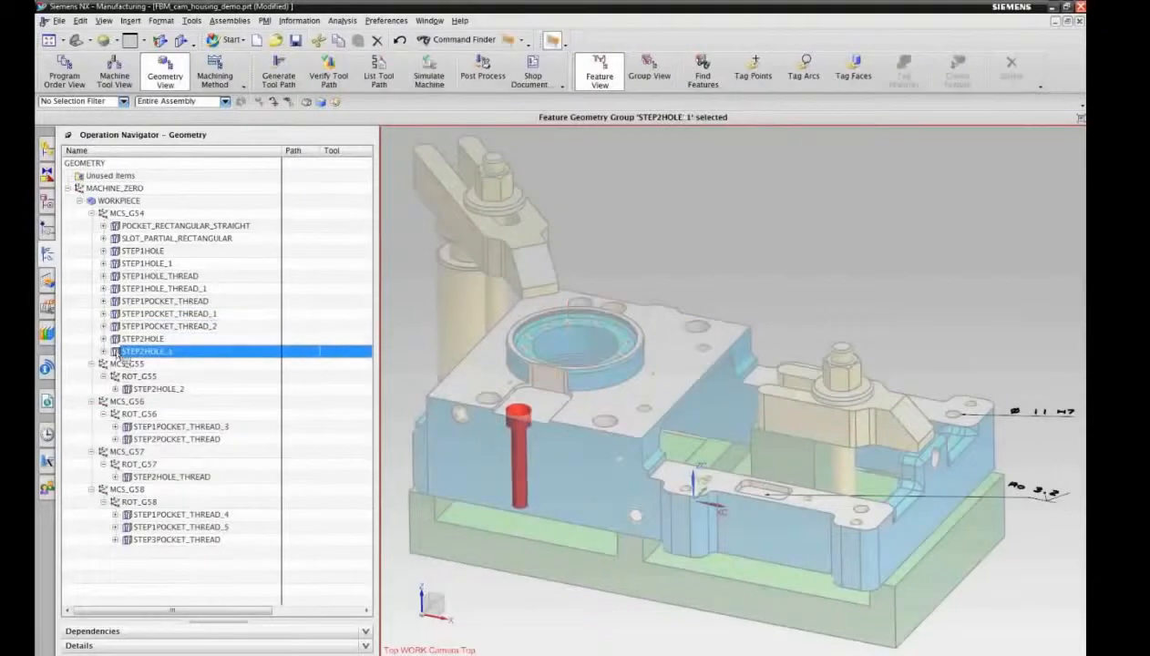
click(150, 390)
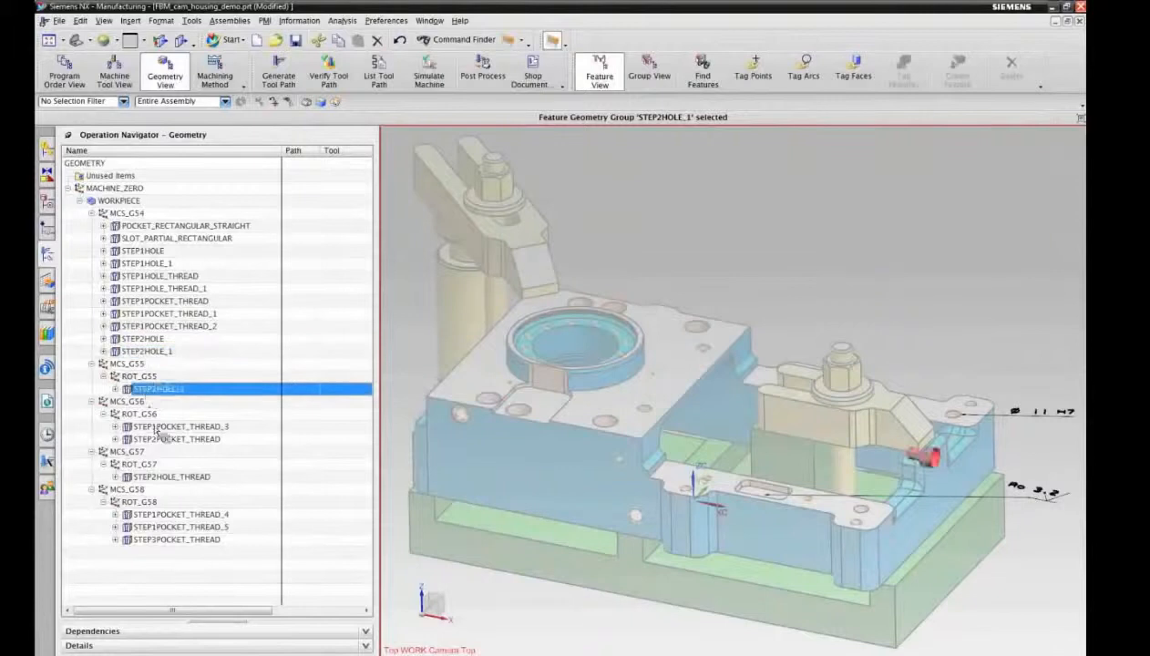
click(156, 428)
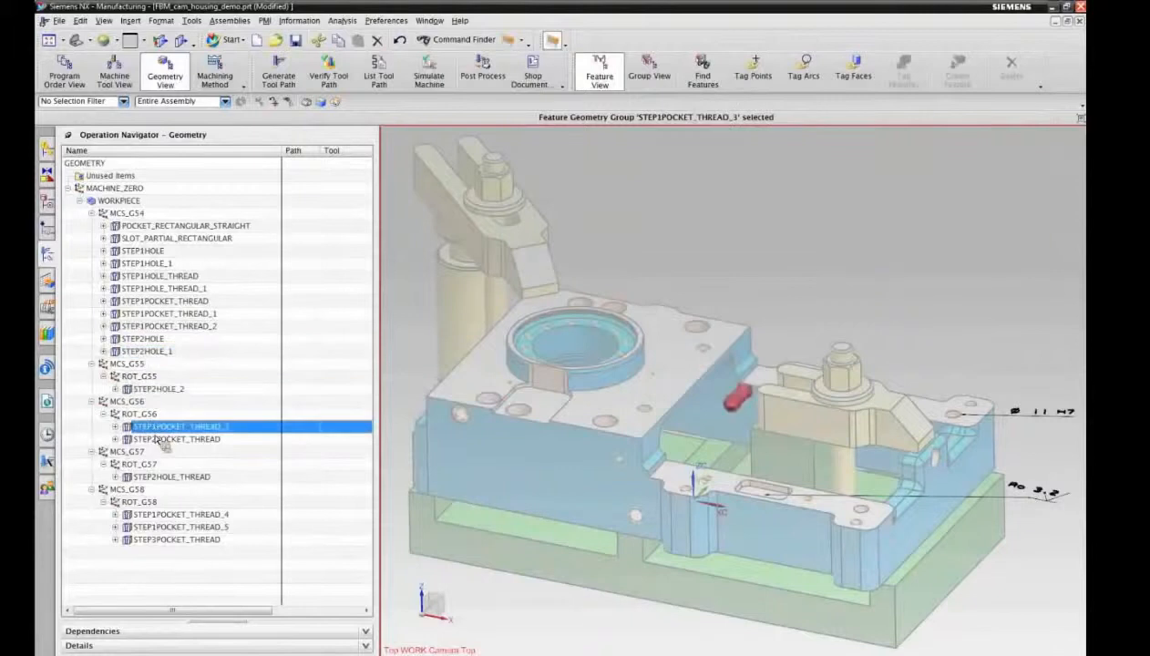
click(163, 441)
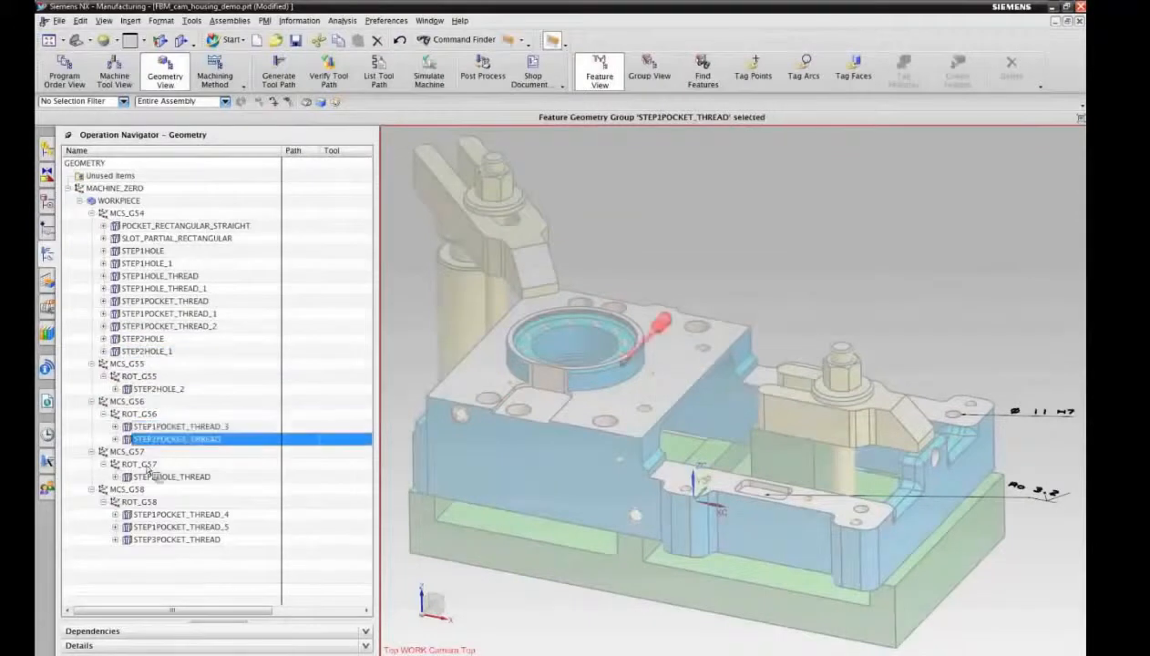
click(153, 477)
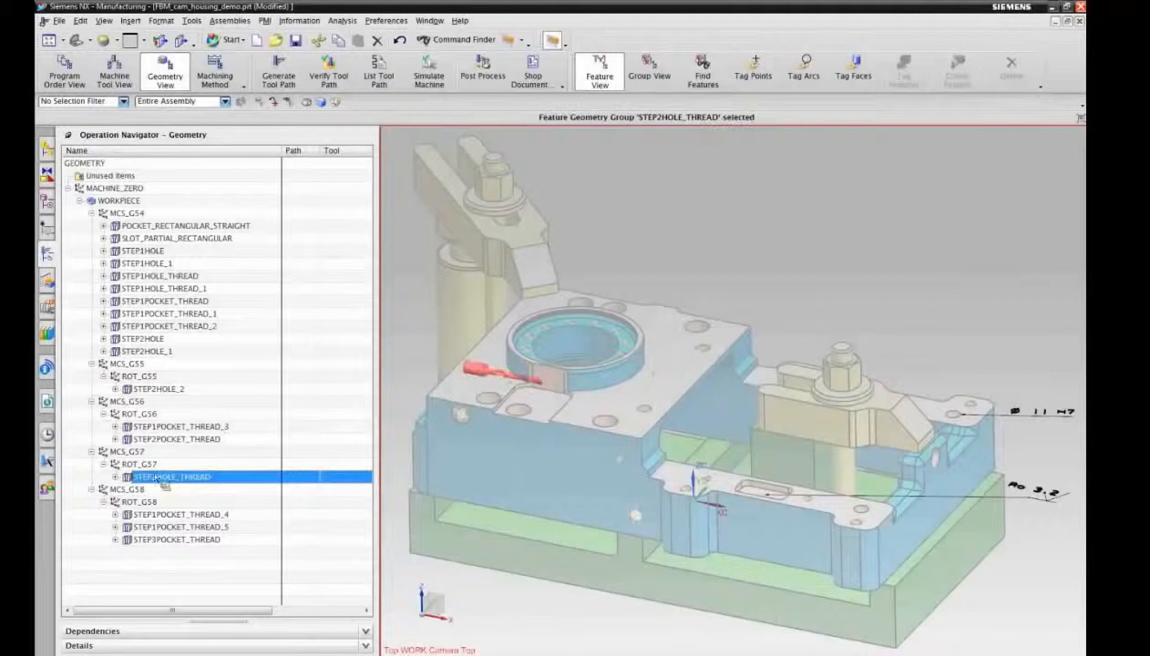
Step: Highlight the STEP3POCKET_THREAD group under MCS_G58, examine its drilling and tapping operations, and collapse the group again
click(162, 539)
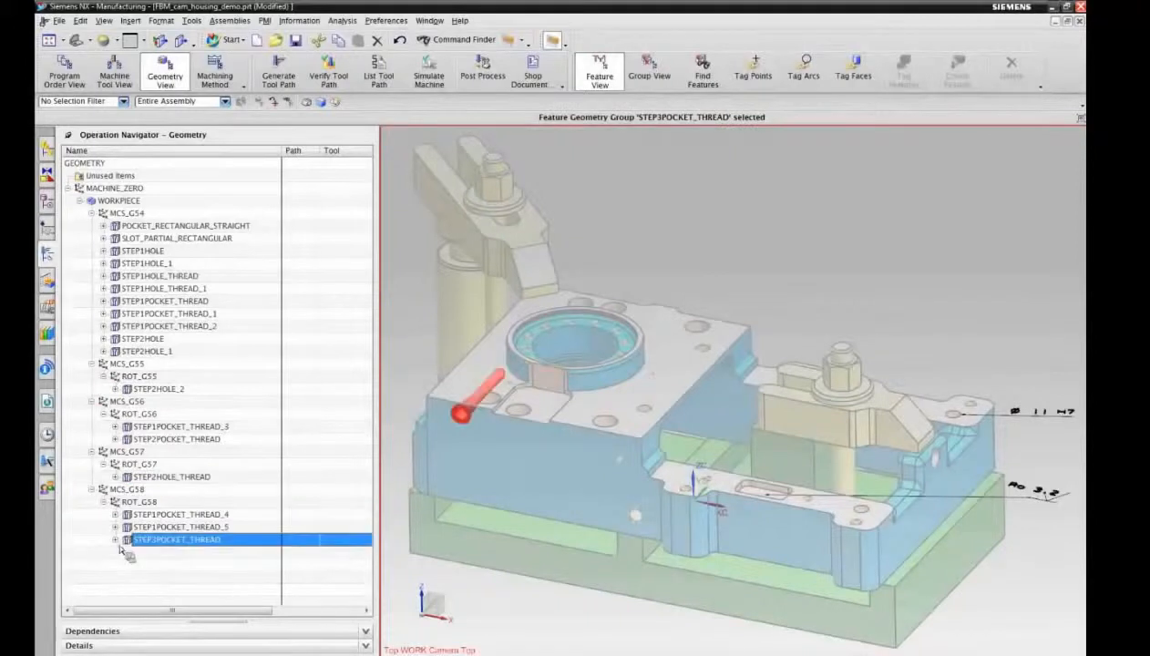
click(116, 539)
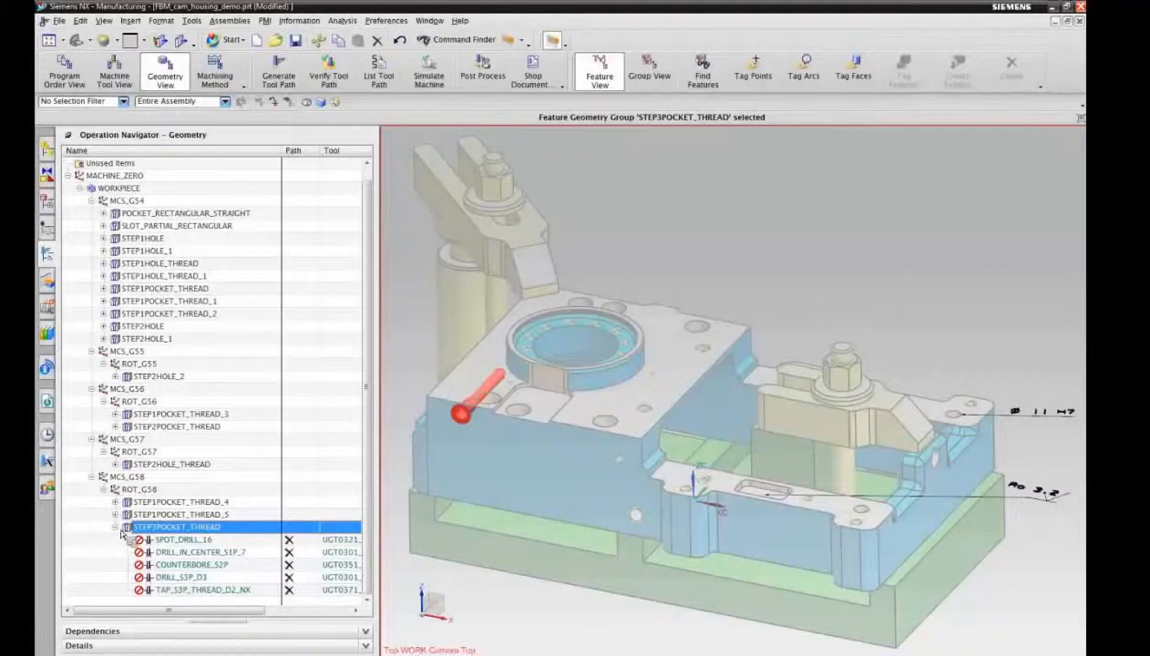
click(119, 529)
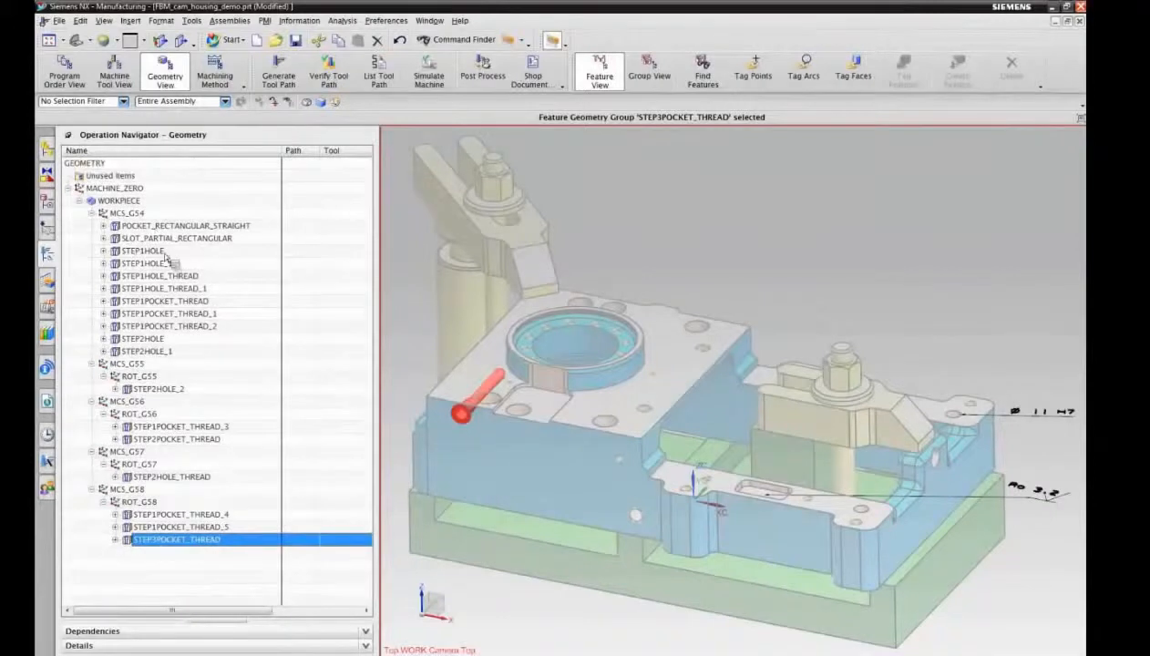
Step: Examine the operations MILL_POCKET_RECT_STR and FINISH_FLOOR_POCKET_RECT_STR in the rectangular pocket group and expand the SLOT_PARTIAL_RECTANGULAR group
click(113, 226)
click(104, 225)
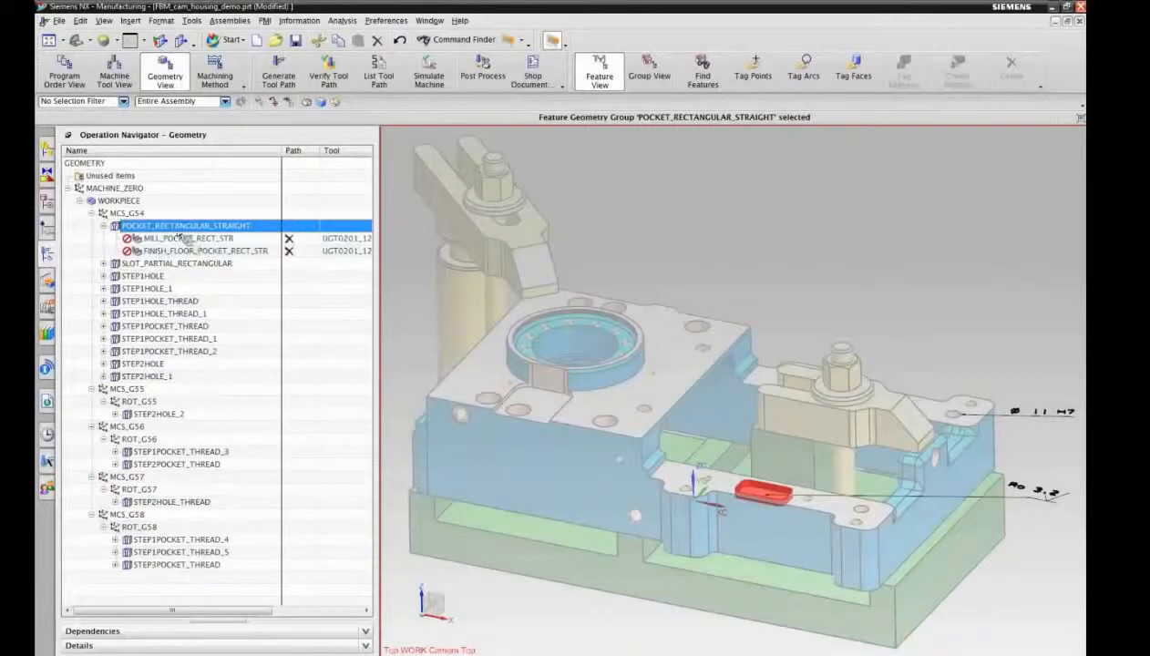
click(182, 239)
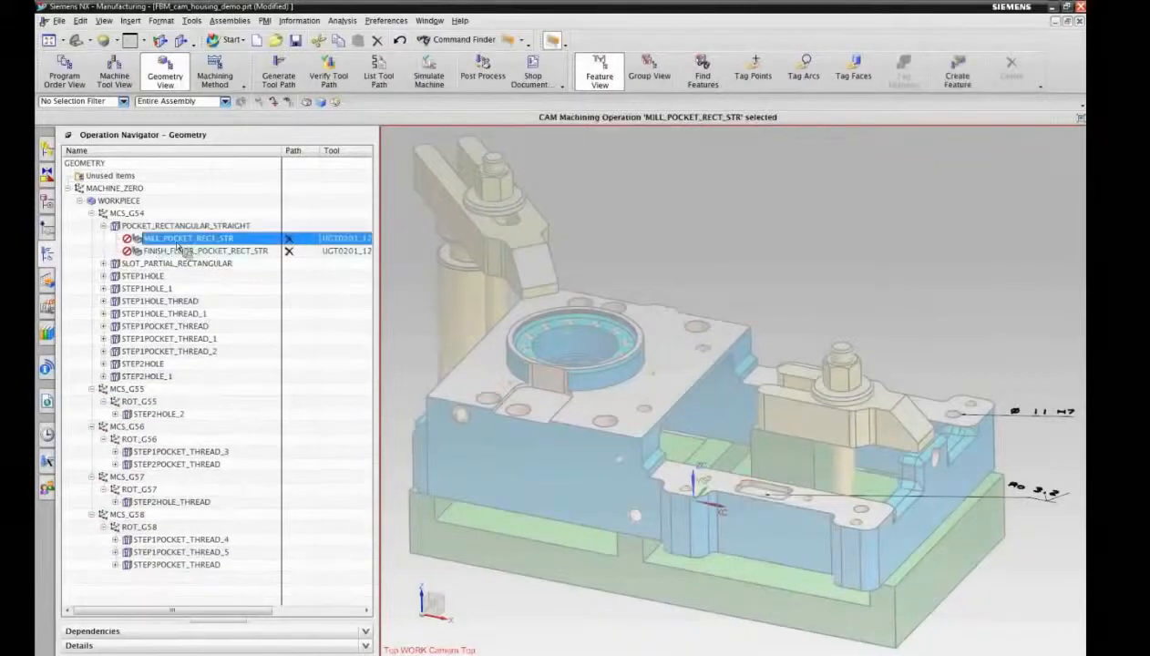
click(179, 251)
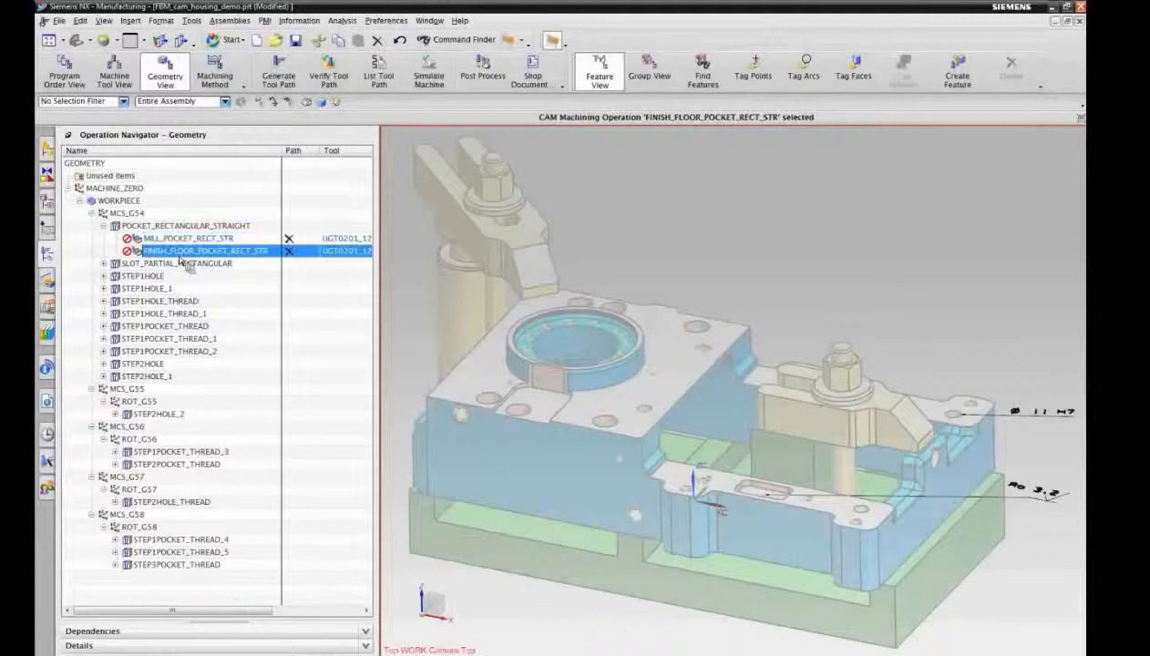
click(103, 263)
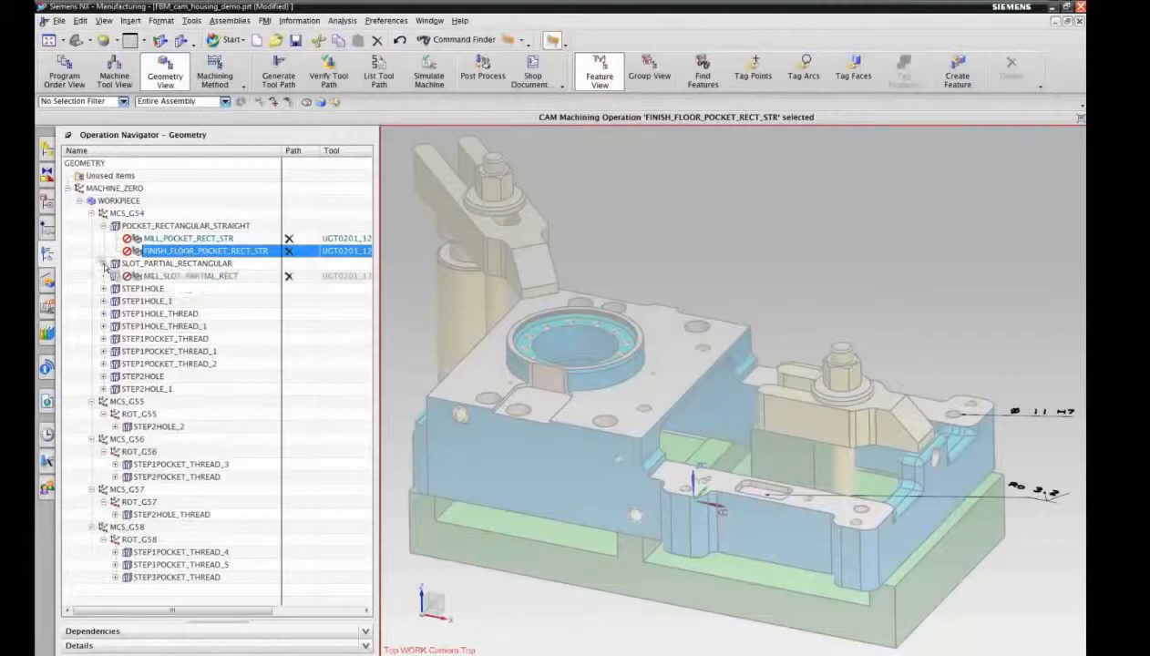
Step: Generate the tool paths of all operations under MCS_G54 and accept the generated paths
drag(147, 285, 178, 279)
click(178, 276)
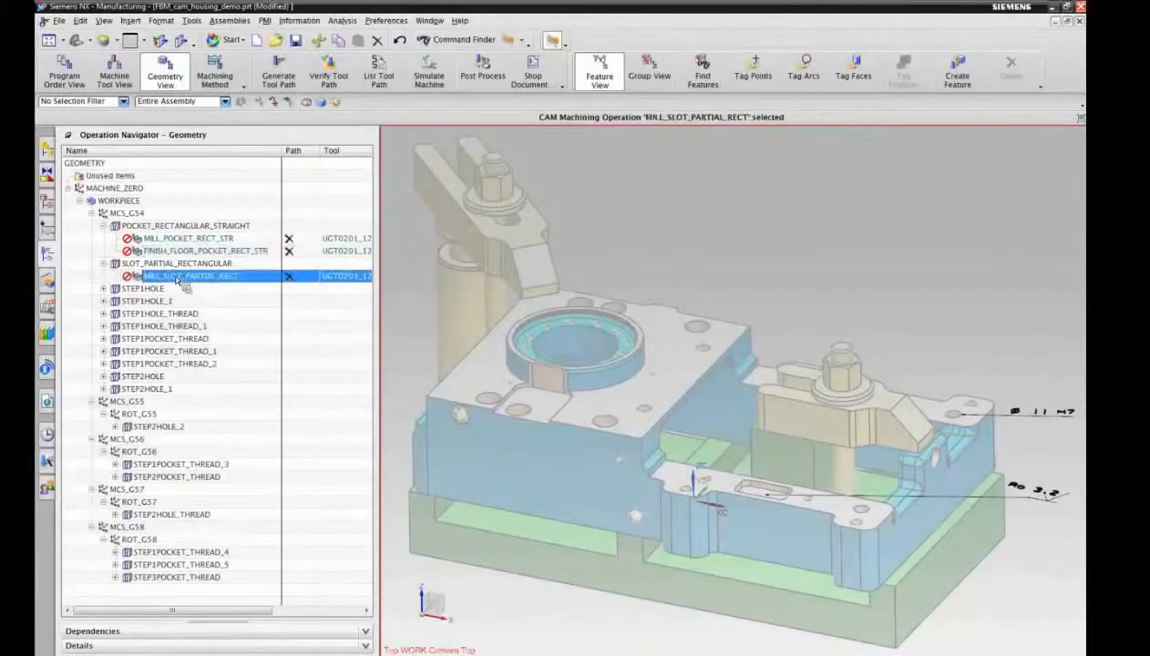
click(135, 215)
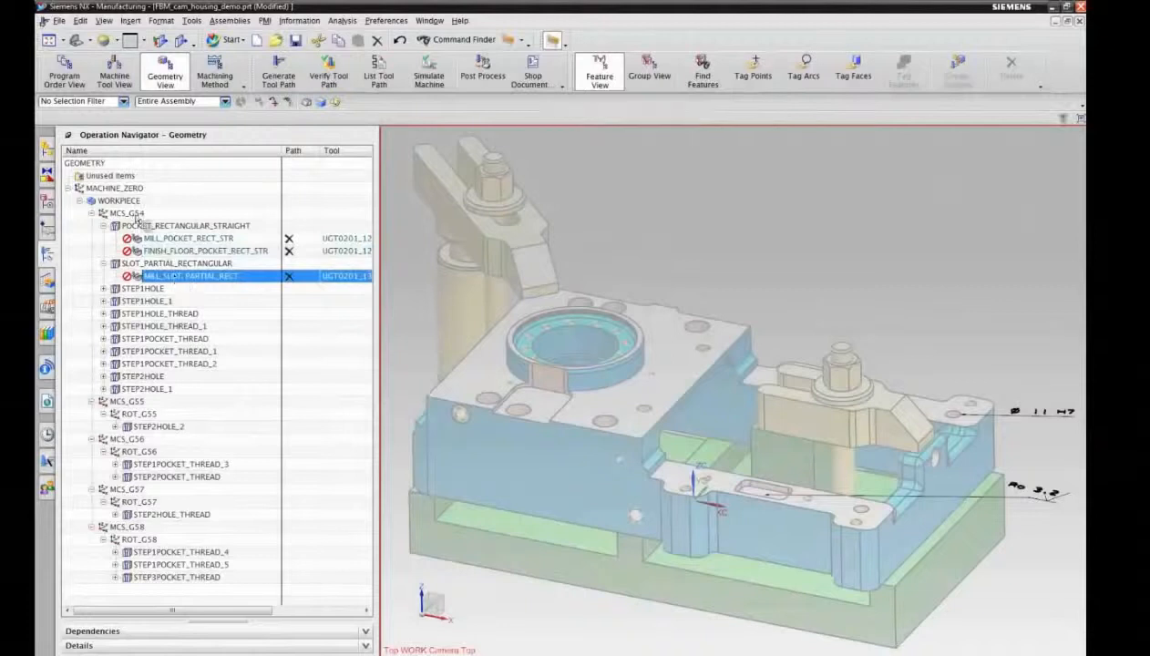
right_click(136, 217)
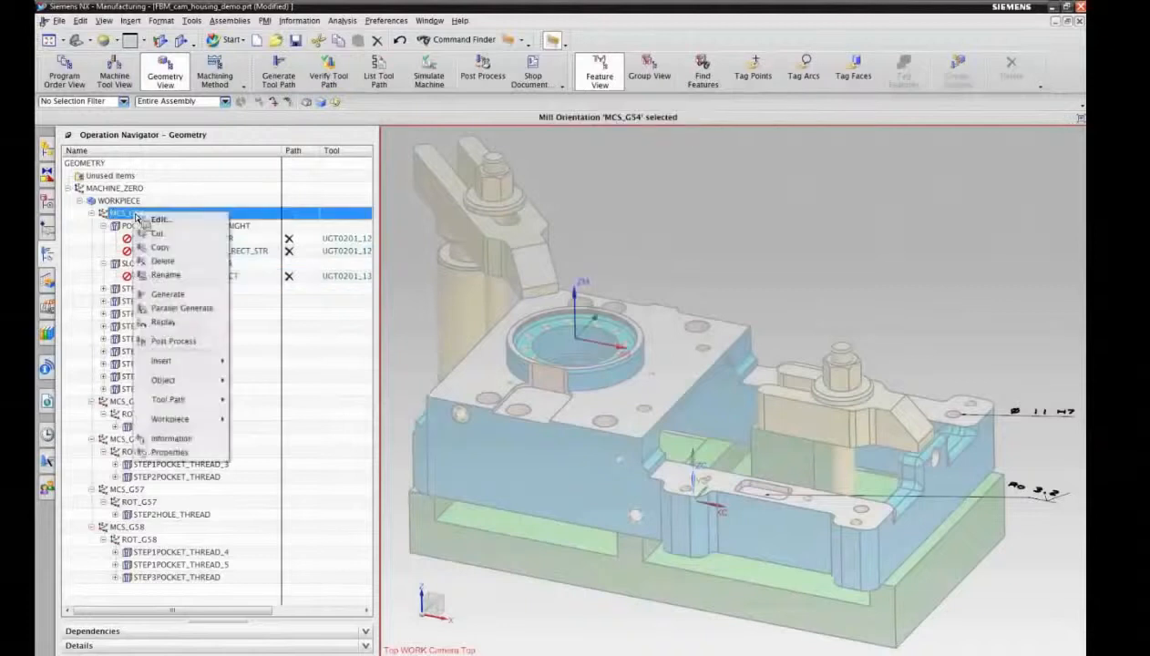
click(171, 295)
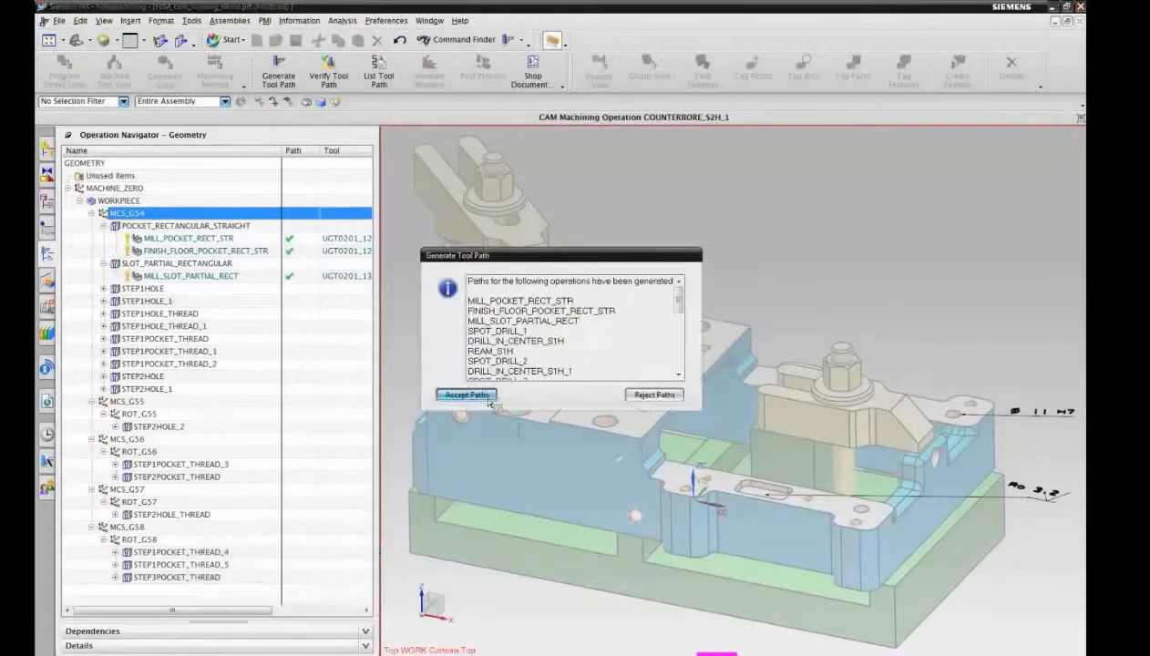
click(488, 397)
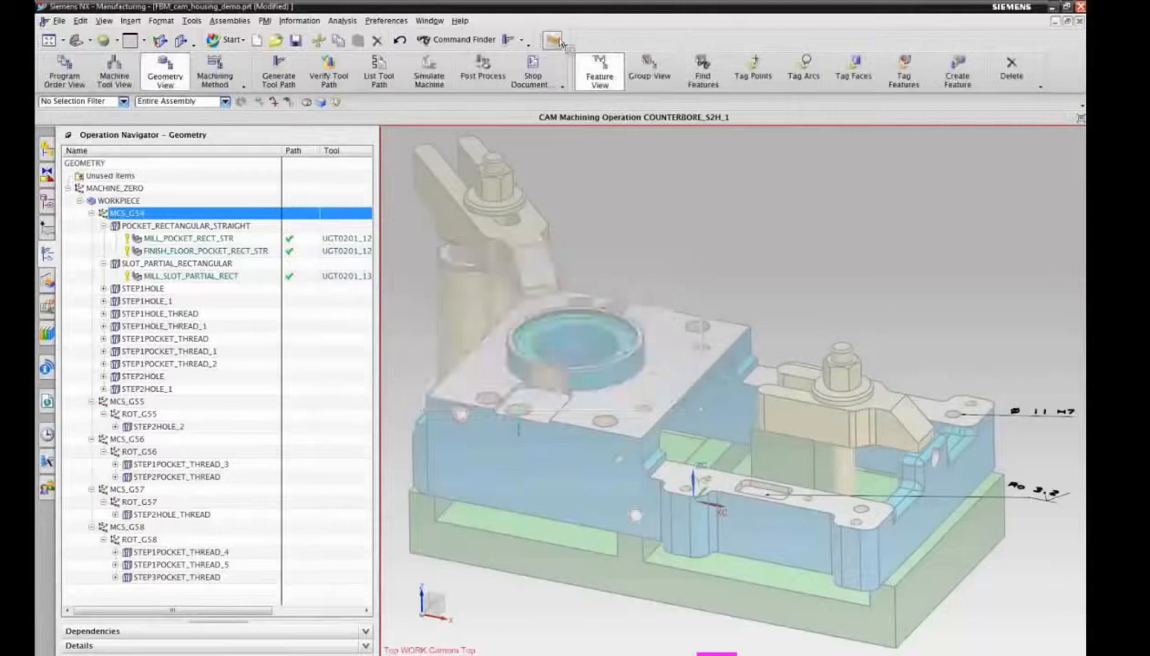
Step: Display the tool path of MILL_SLOT_PARTIAL_RECT and examine it close up at the partial rectangular slot
click(166, 276)
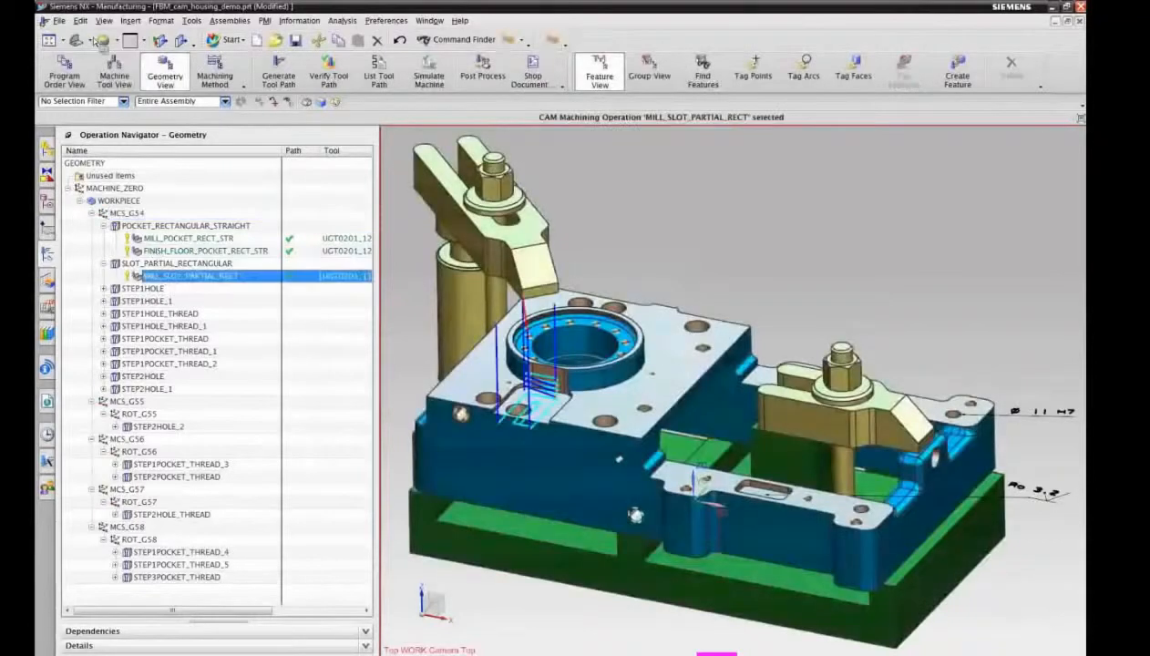
click(62, 42)
click(82, 115)
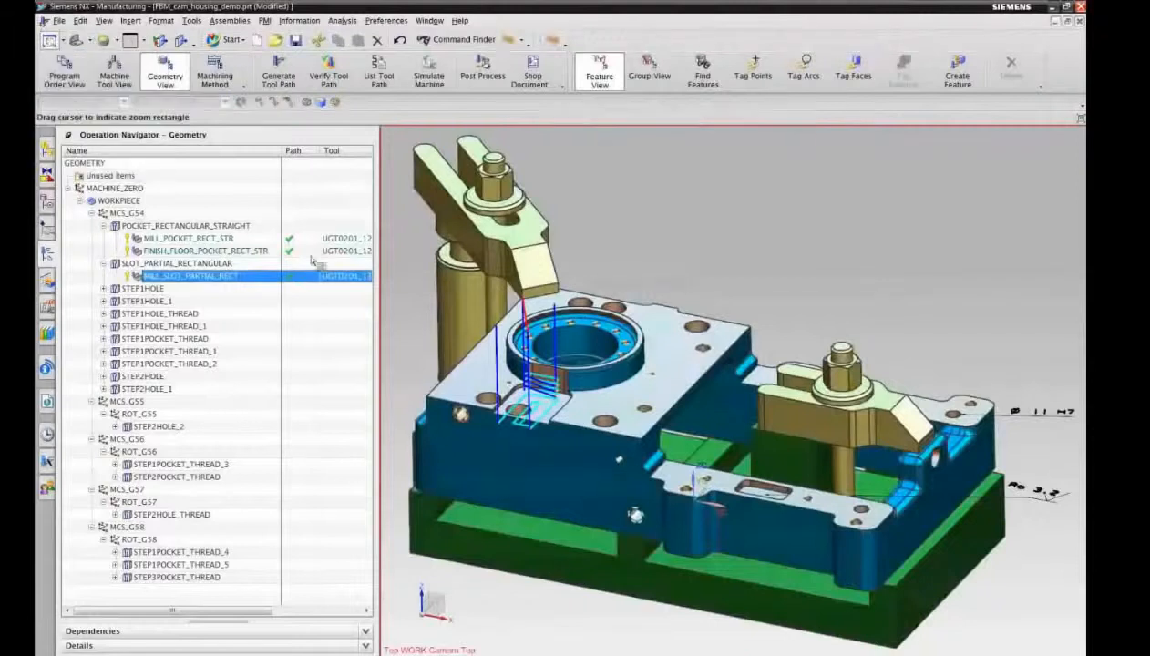
drag(460, 354, 597, 479)
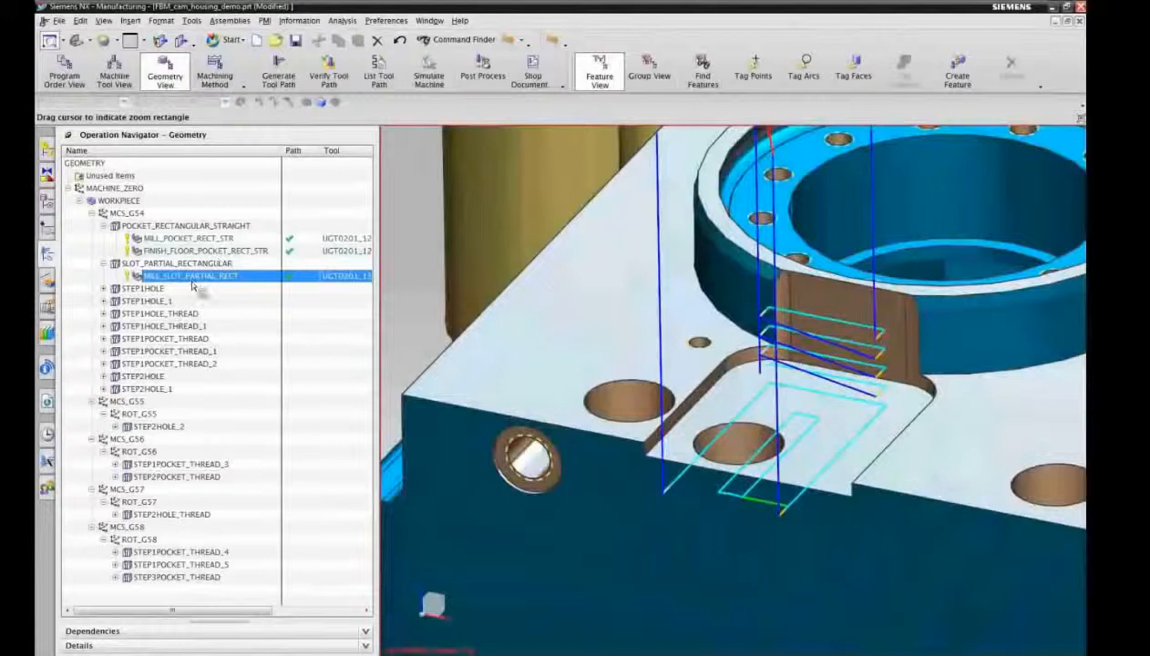
click(57, 42)
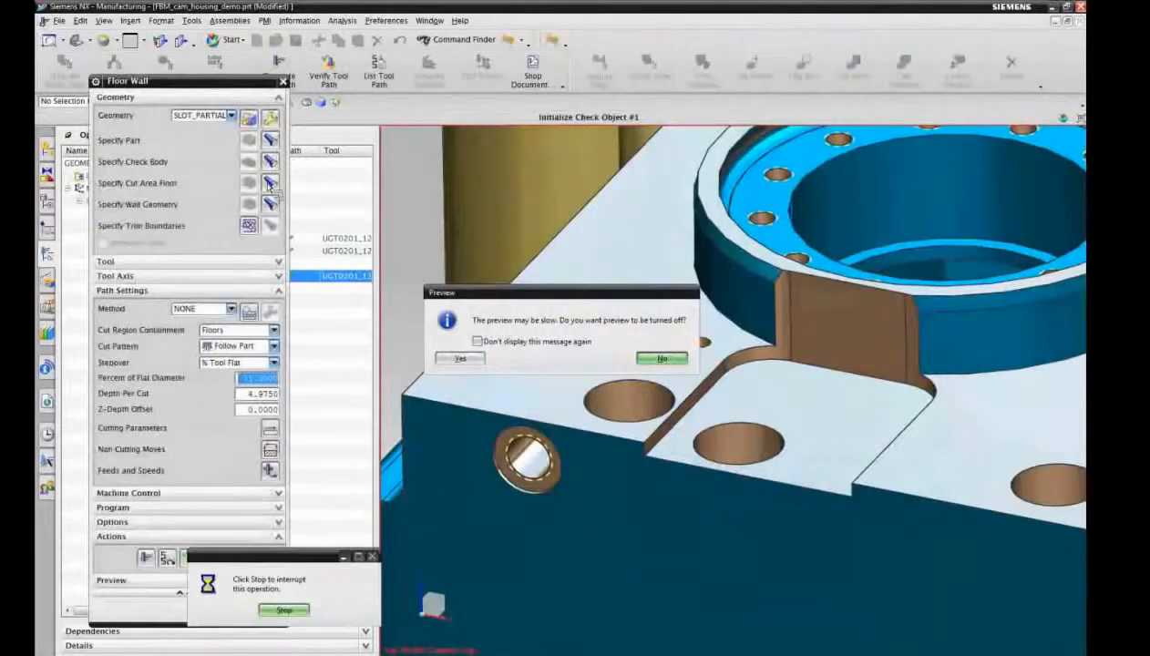
Step: In the MILL_SLOT_PARTIAL_RECT operation, highlight the cut area floor and wall geometry and replay the current tool path
click(273, 185)
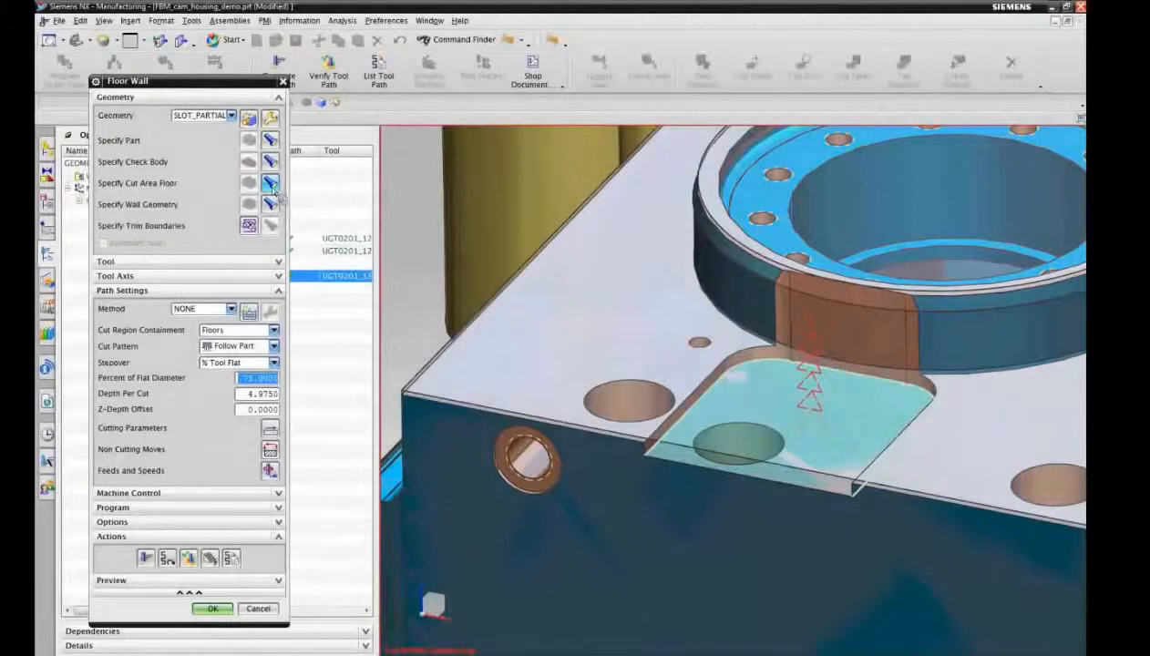
click(272, 204)
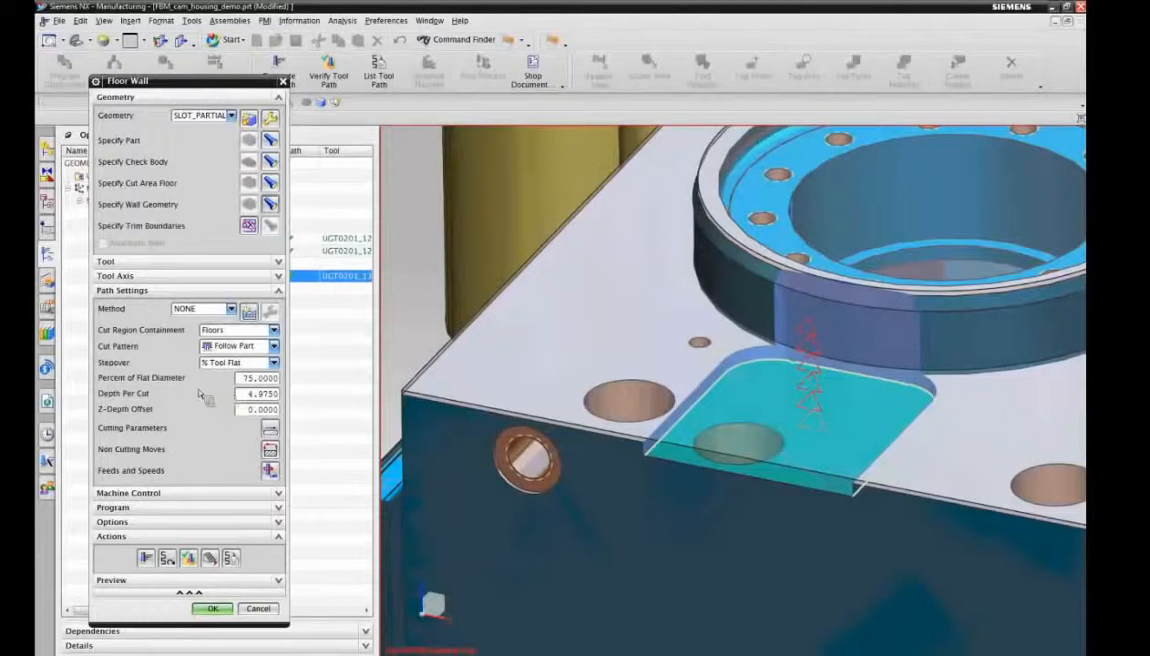
click(168, 558)
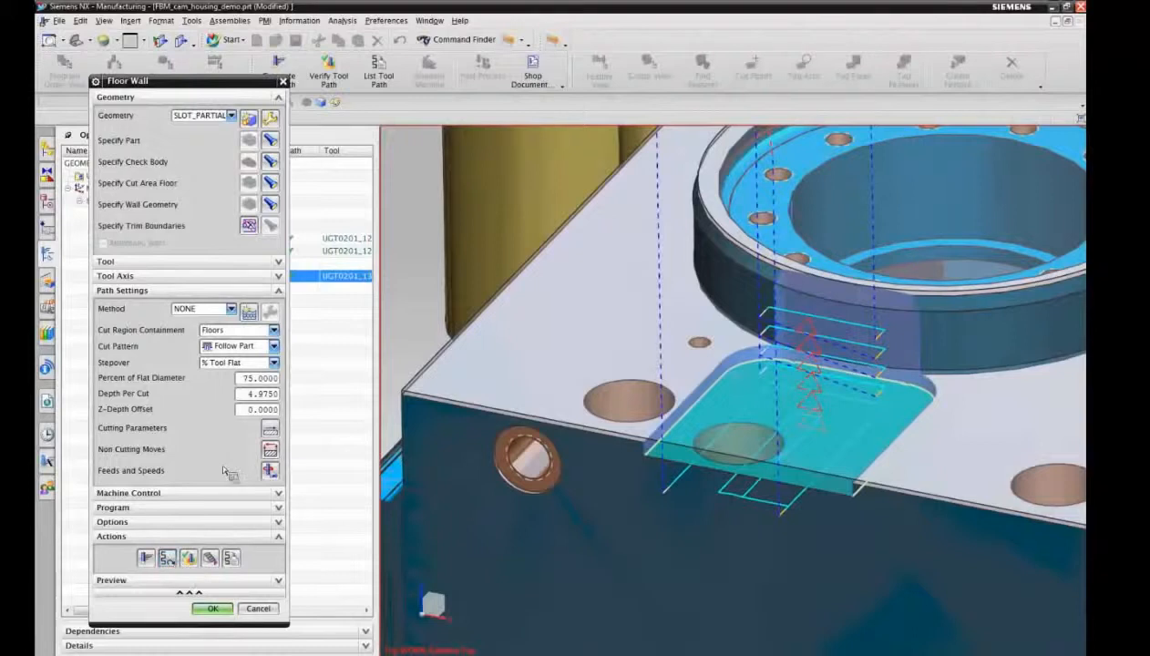
Step: Set the slot operation's stepover to 20 percent of flat diameter and regenerate its tool path
double_click(269, 382)
text(20)
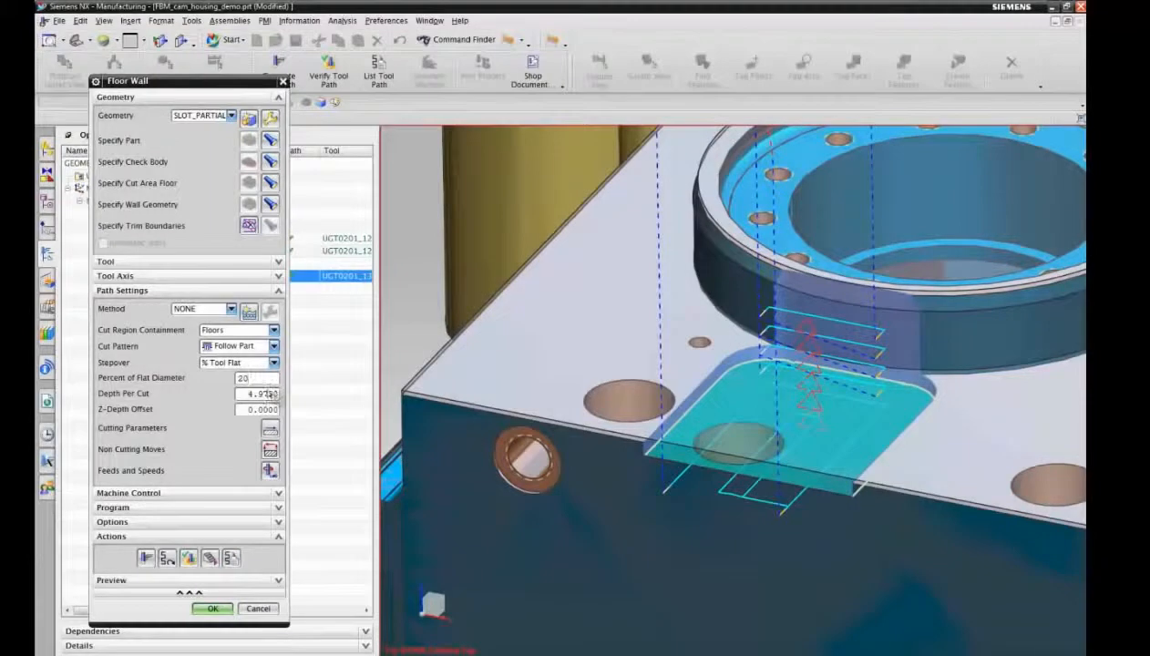
click(147, 560)
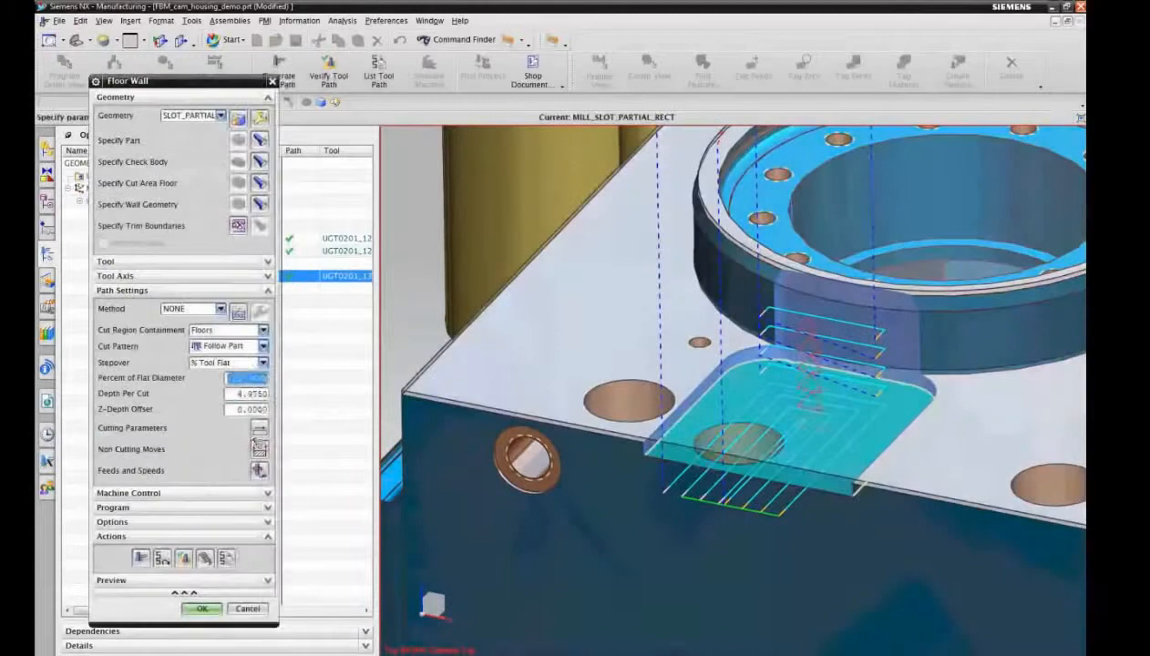
Step: Set the slot operation's depth per cut to 2 and regenerate its tool path
double_click(249, 395)
text(2)
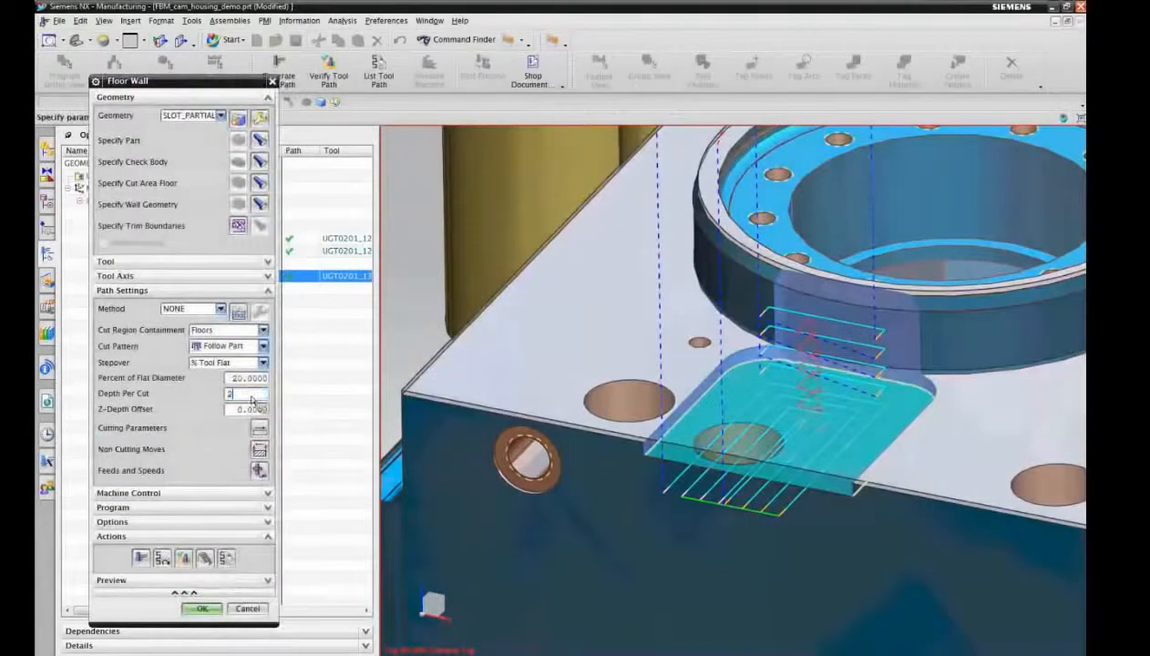
click(140, 558)
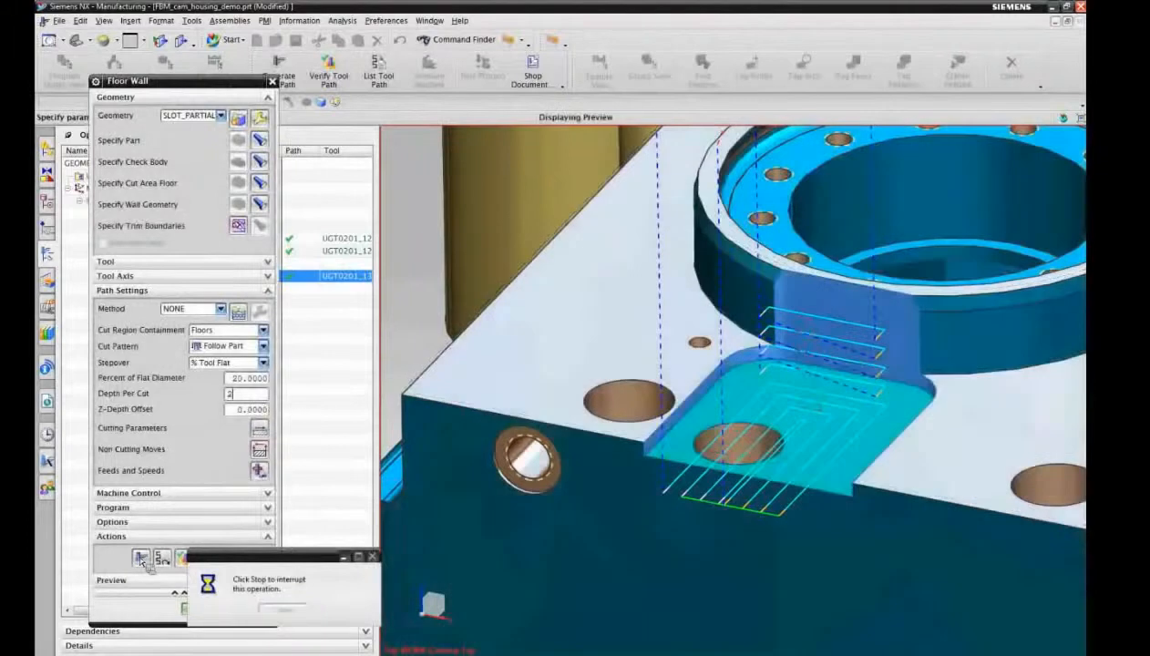
click(141, 562)
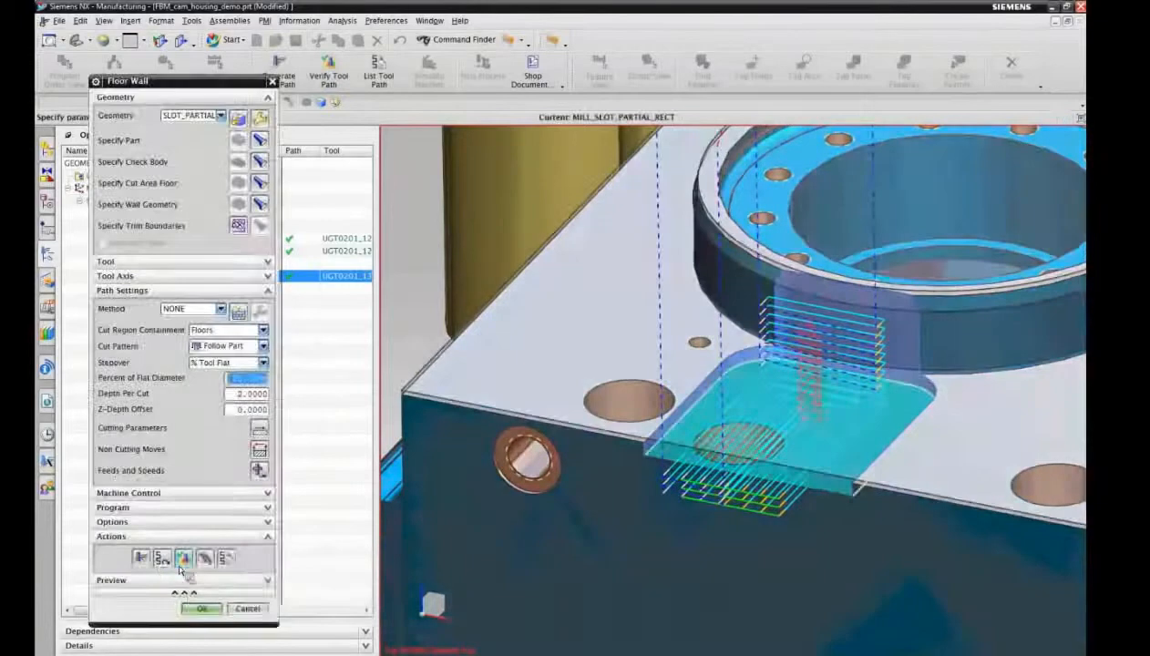
Step: Play the slot's material removal as a 2D Dynamic simulation and accept the edited MILL_SLOT_PARTIAL_RECT operation
click(186, 558)
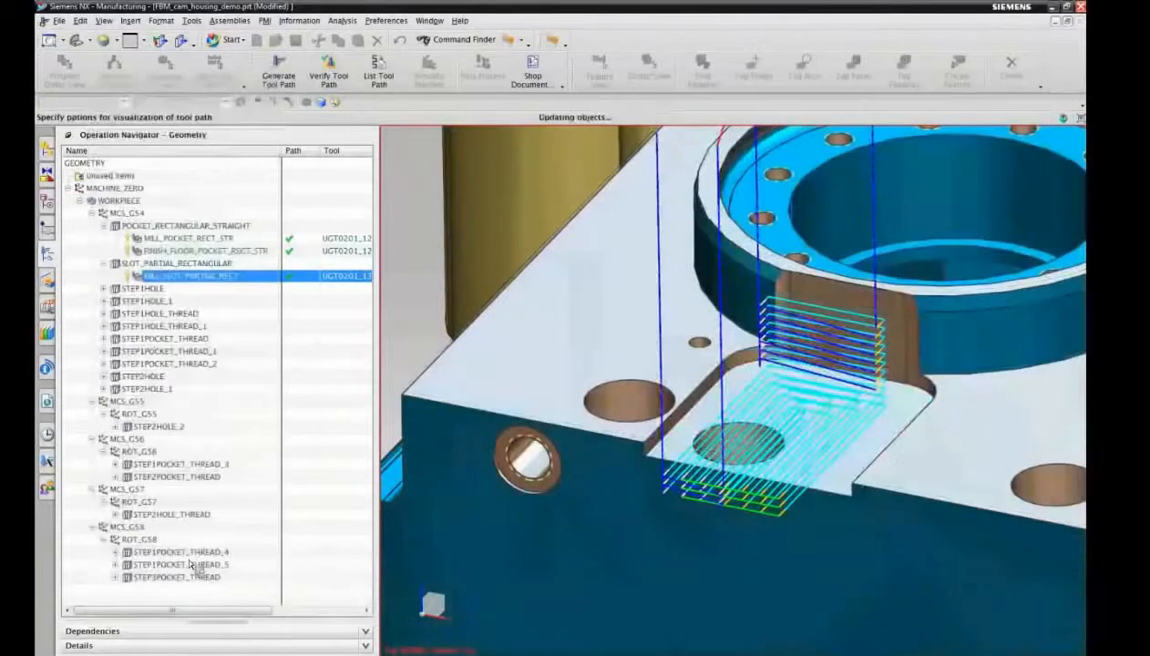
click(207, 218)
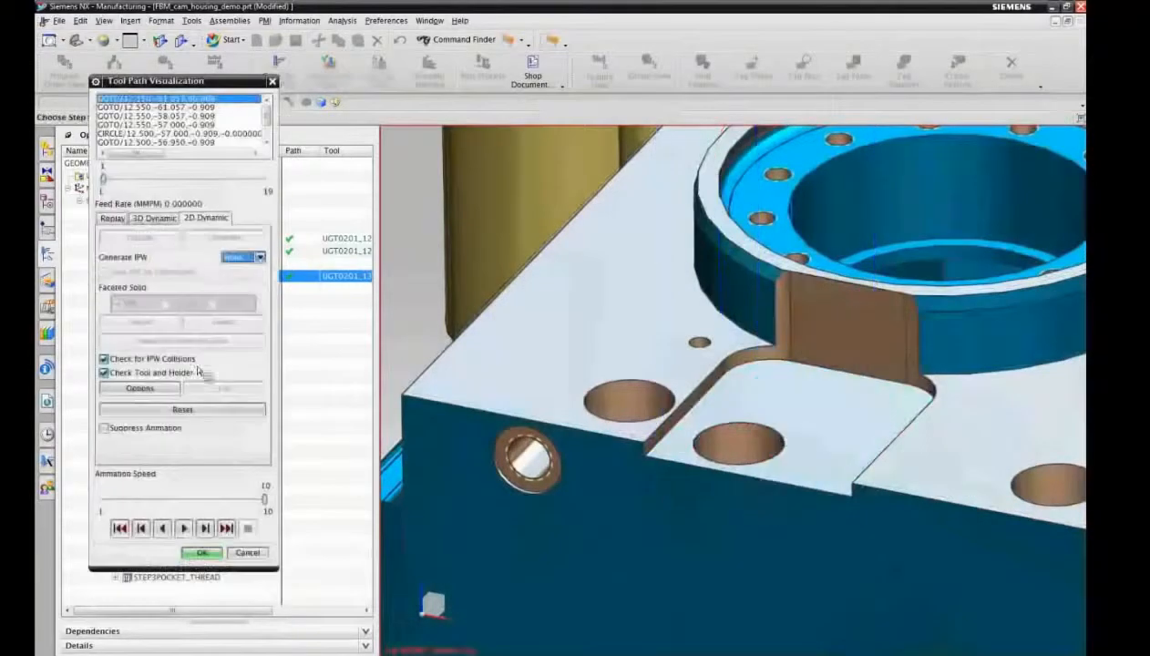
click(185, 529)
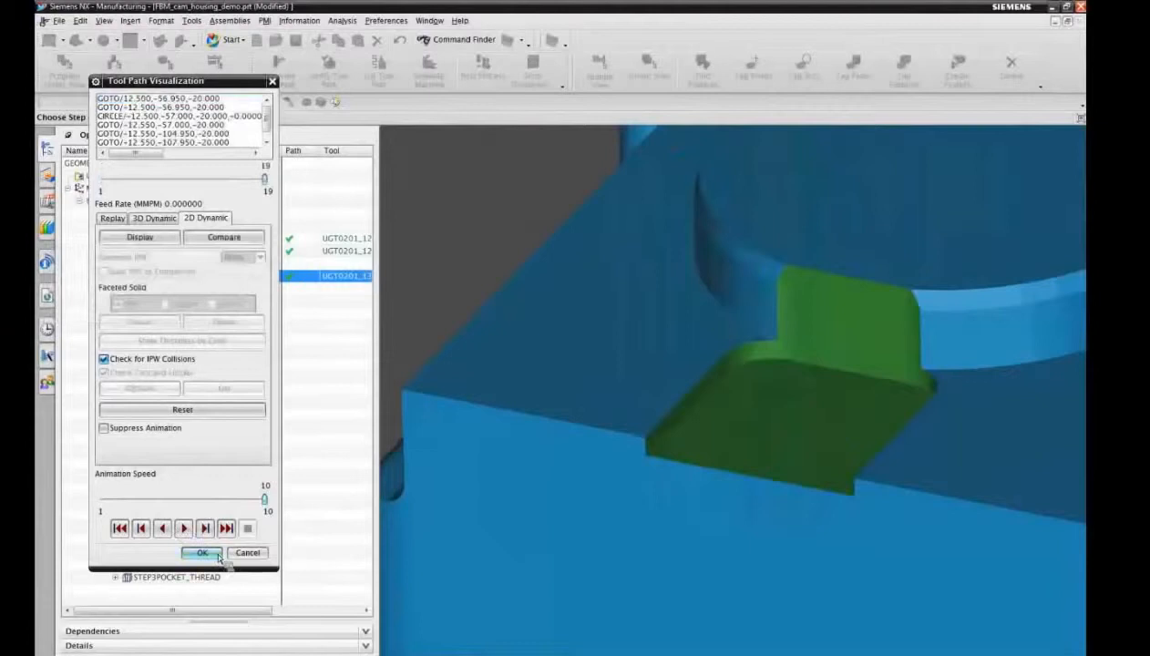
click(202, 553)
click(63, 41)
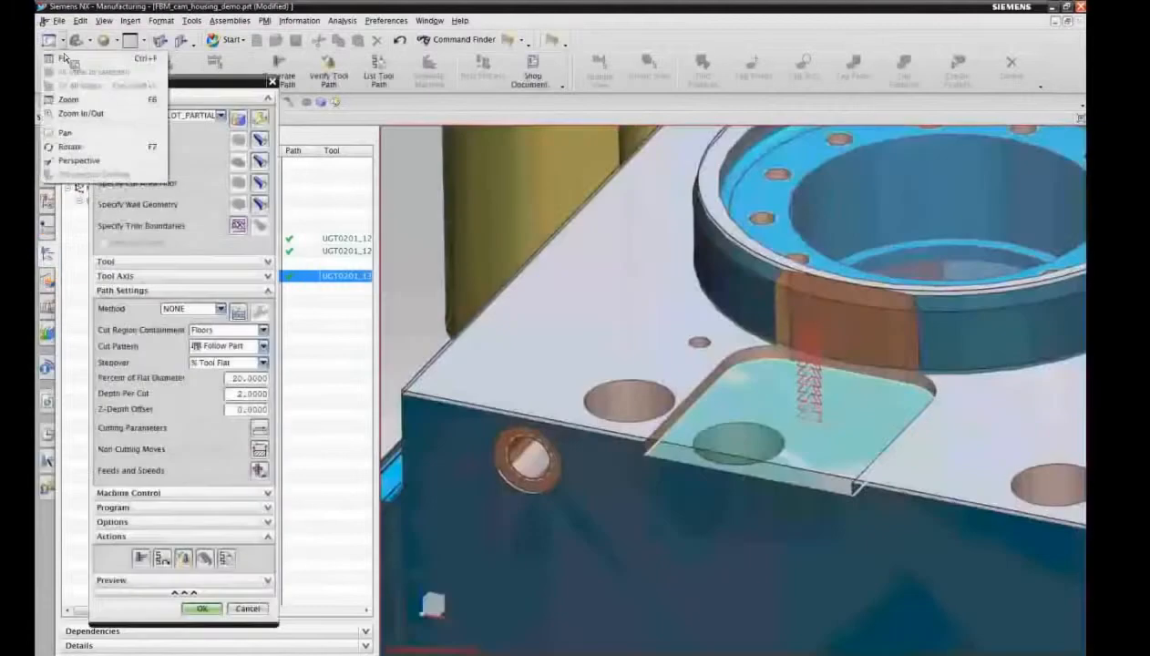
click(72, 58)
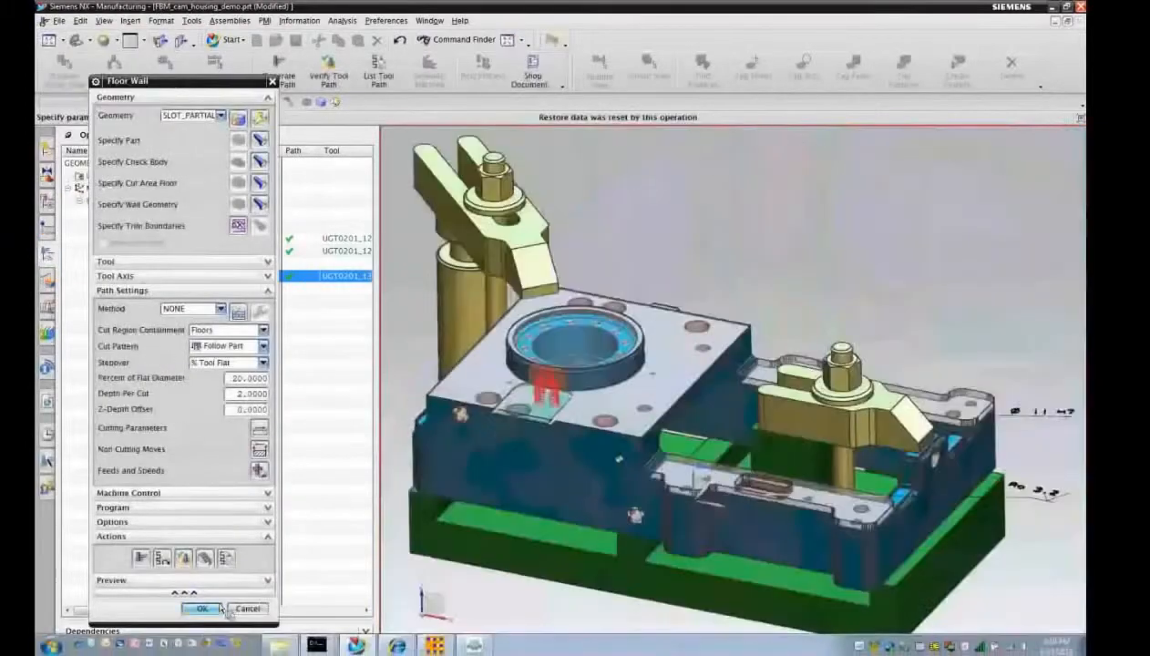
click(202, 608)
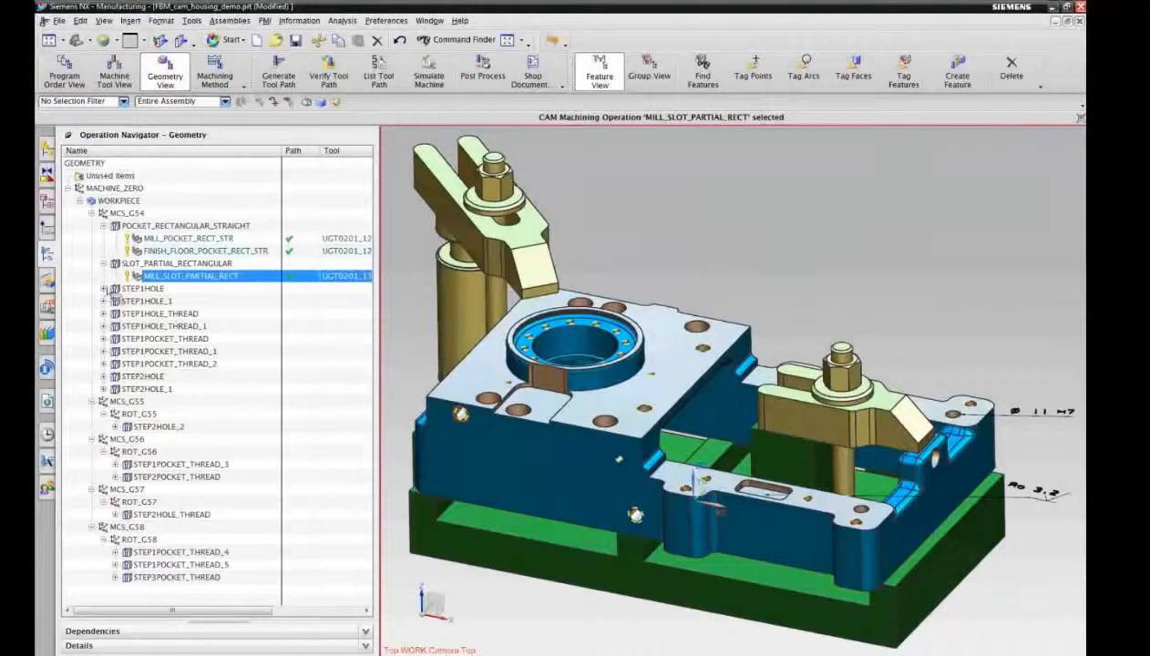
Step: Highlight the STEP1HOLE and STEP1HOLE_1 groups in turn with the housing shown translucent to locate their holes
click(135, 289)
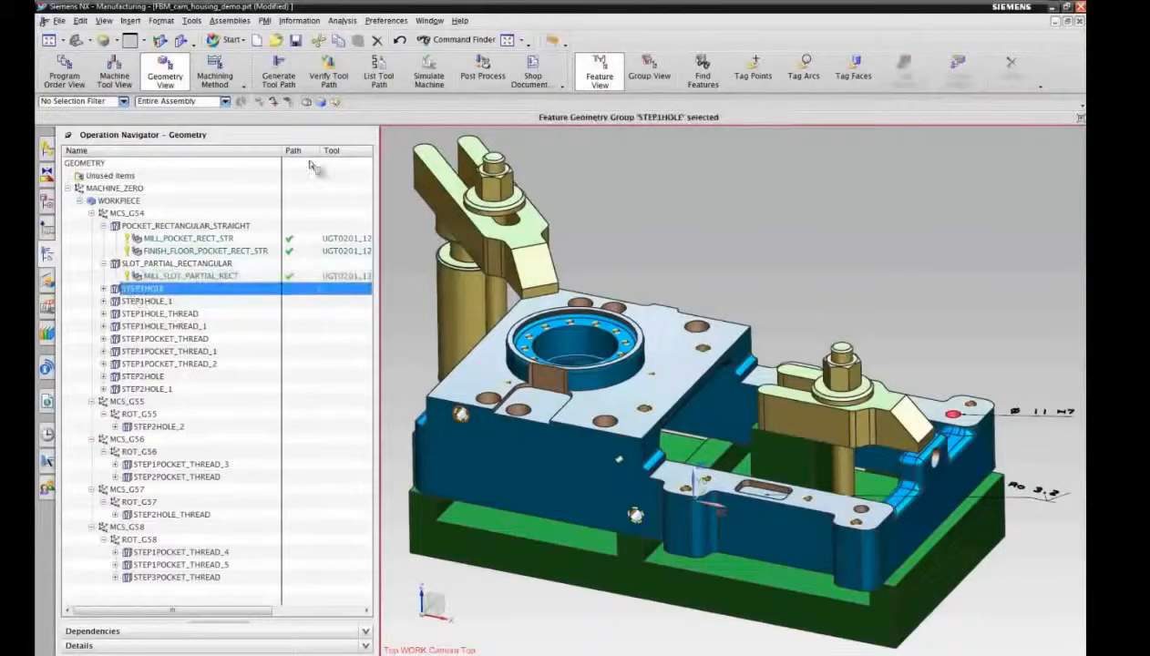
click(550, 40)
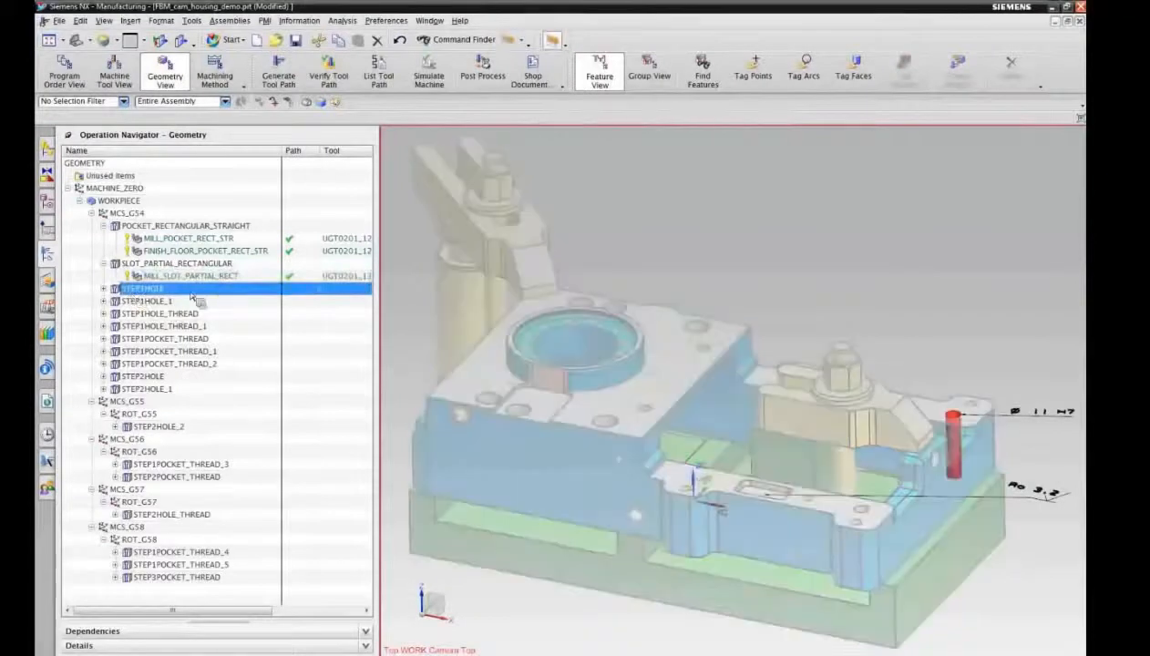
click(164, 304)
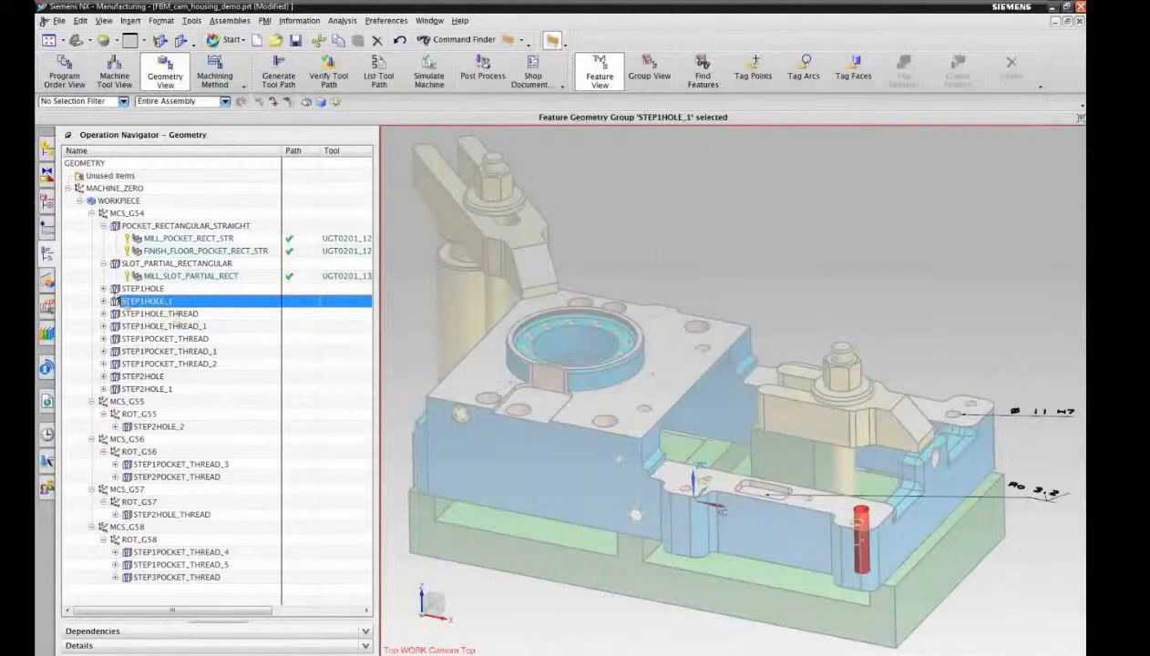
Step: Expand STEP1HOLE and STEP1HOLE_1 and compare the spot drilling, drilling and reaming operations of the two groups
click(104, 288)
click(104, 338)
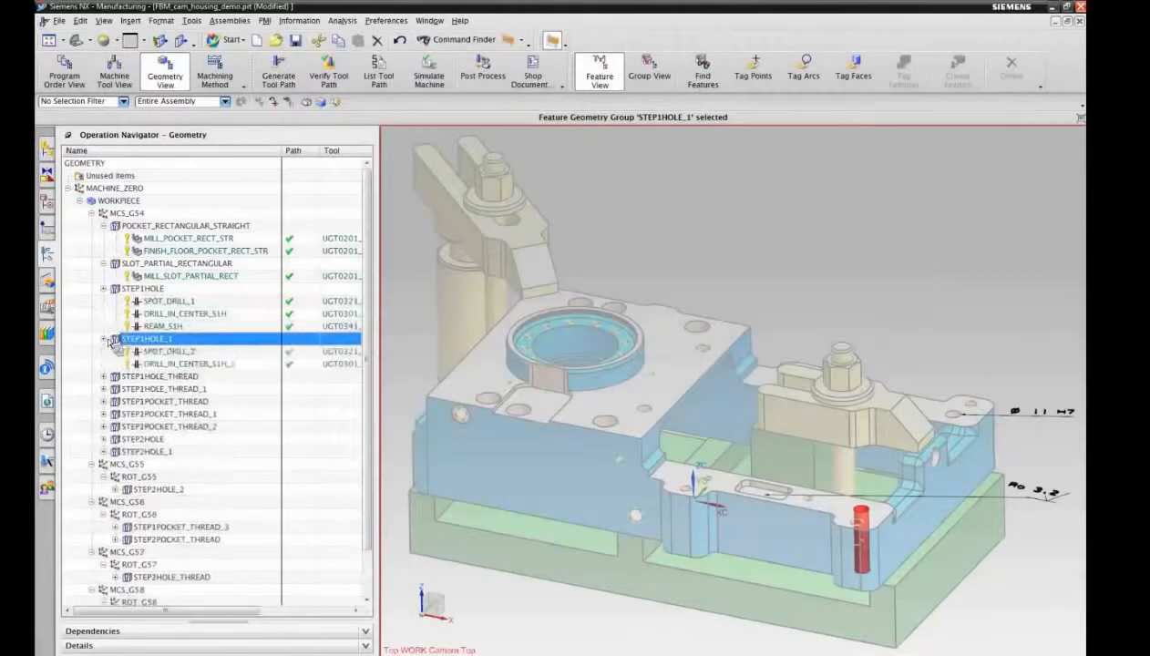
click(171, 353)
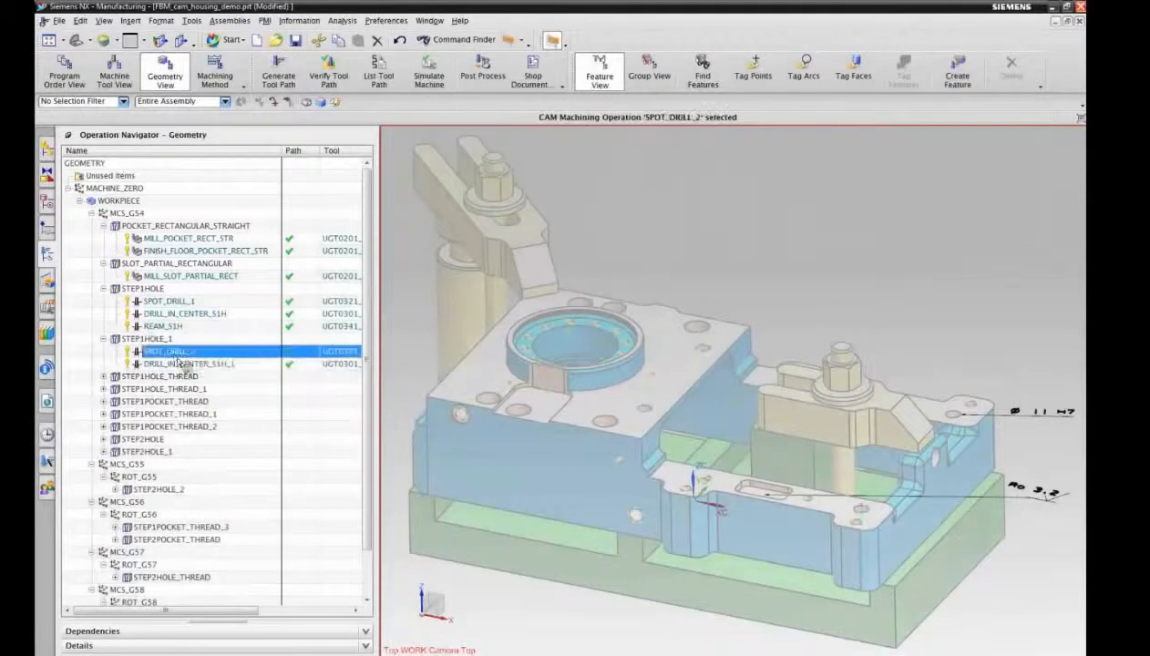
click(181, 364)
click(160, 339)
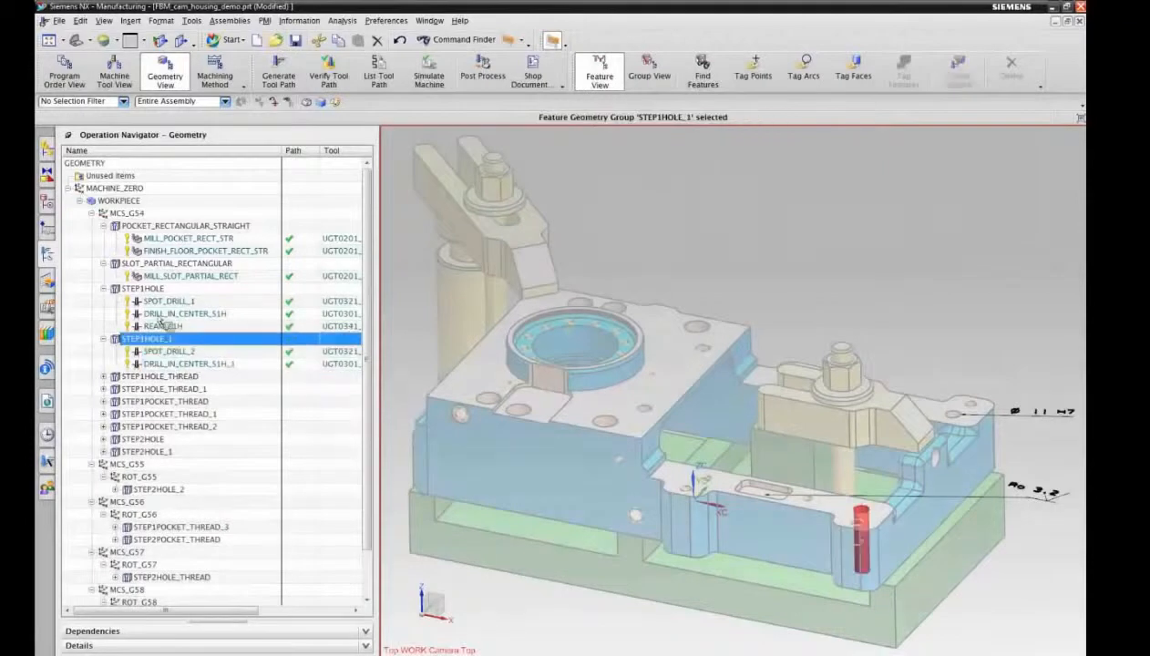
click(160, 289)
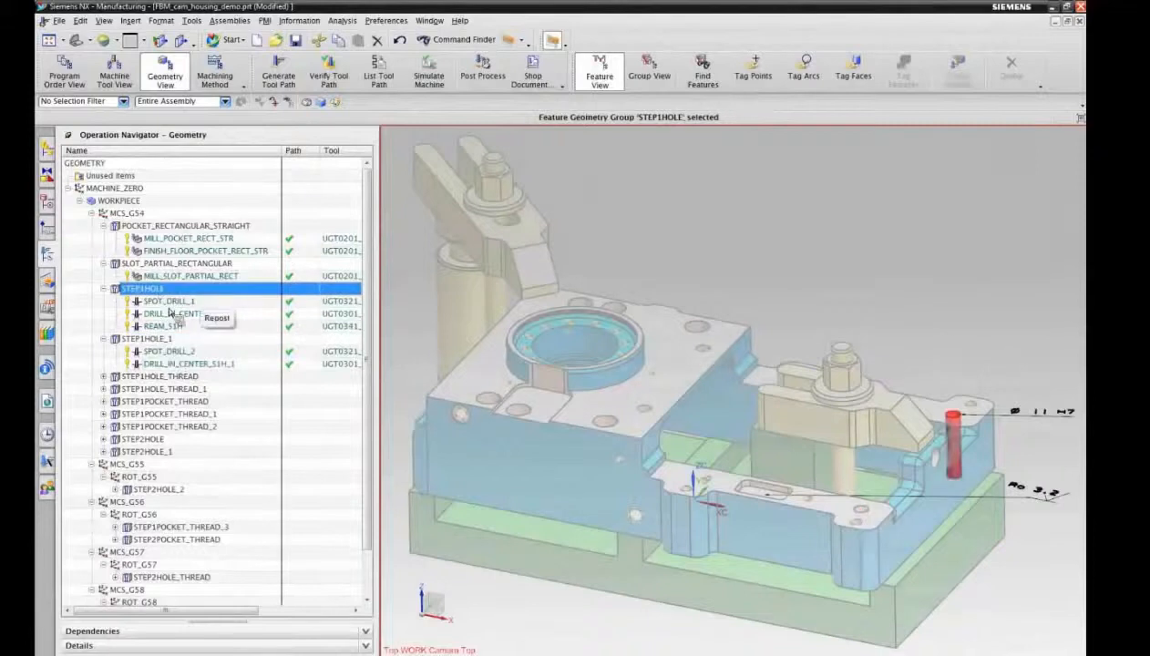
click(169, 312)
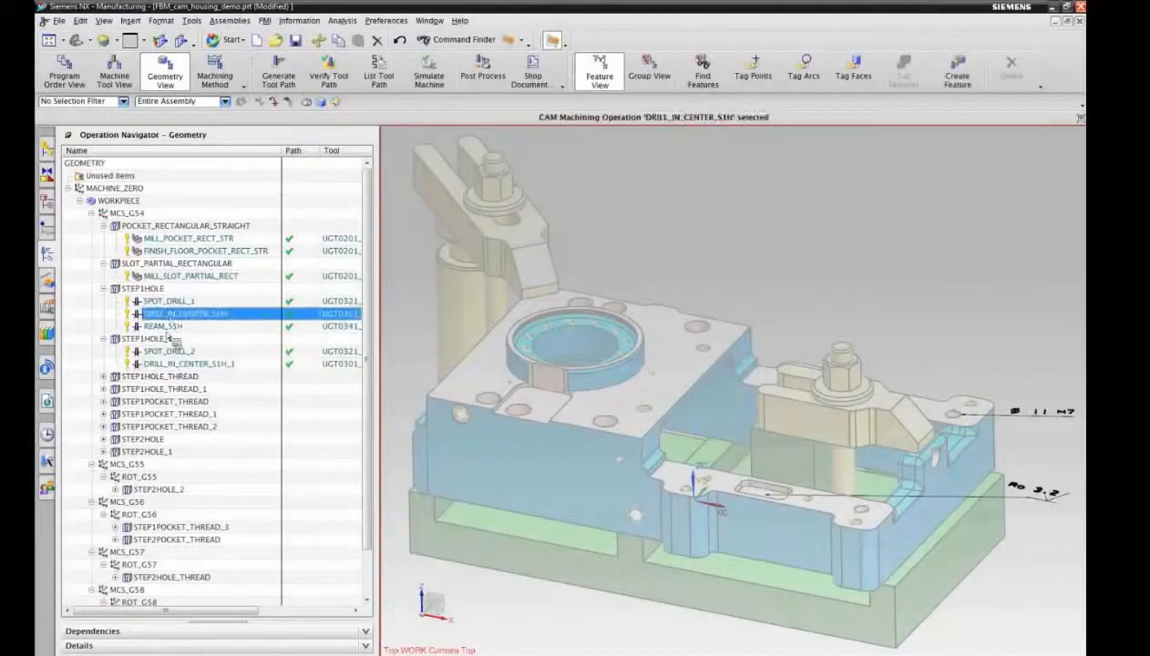
click(157, 289)
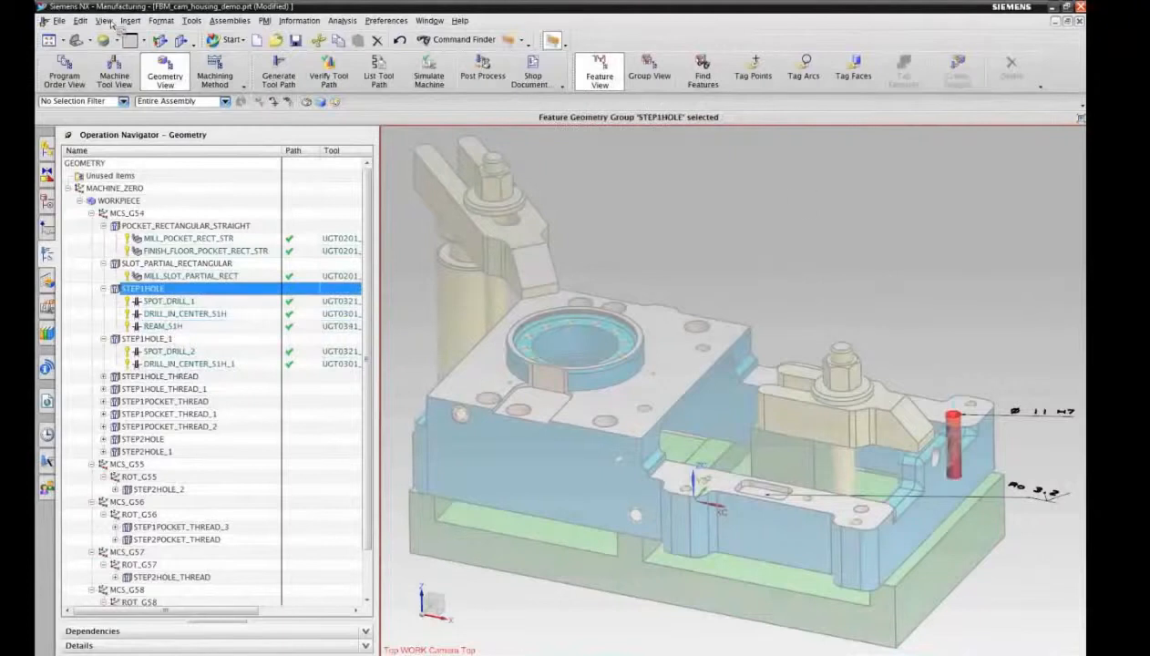
Step: Examine the Ø 11 H7 tolerance callout attached to the STEP1HOLE hole close up
click(62, 41)
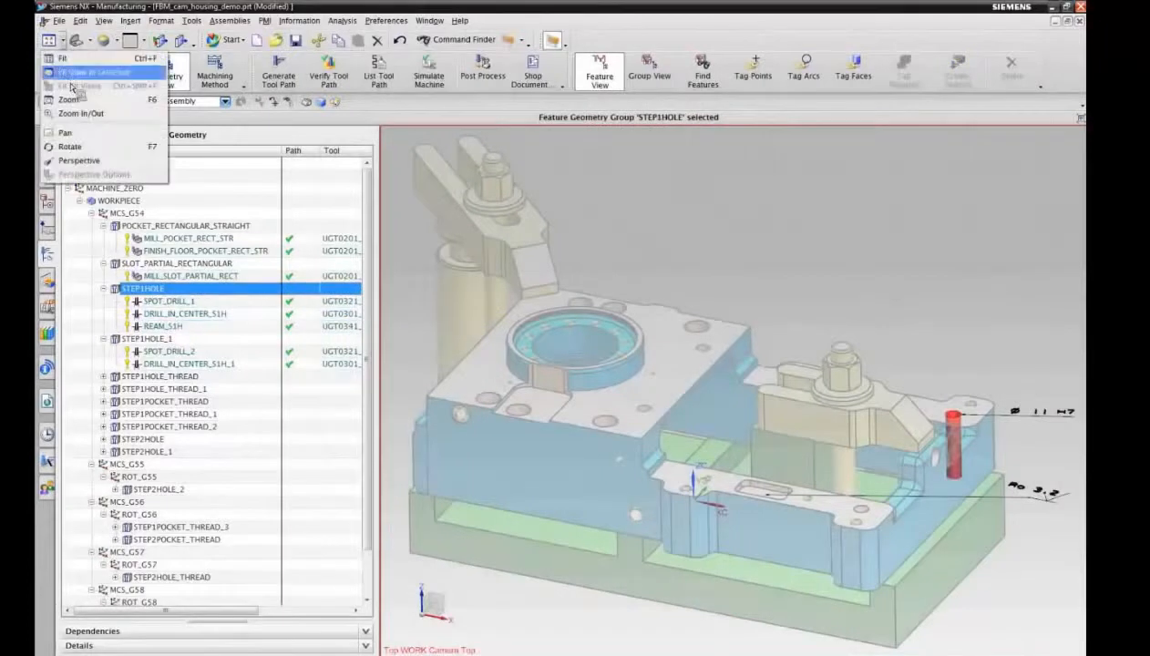
click(72, 94)
drag(962, 361, 1084, 465)
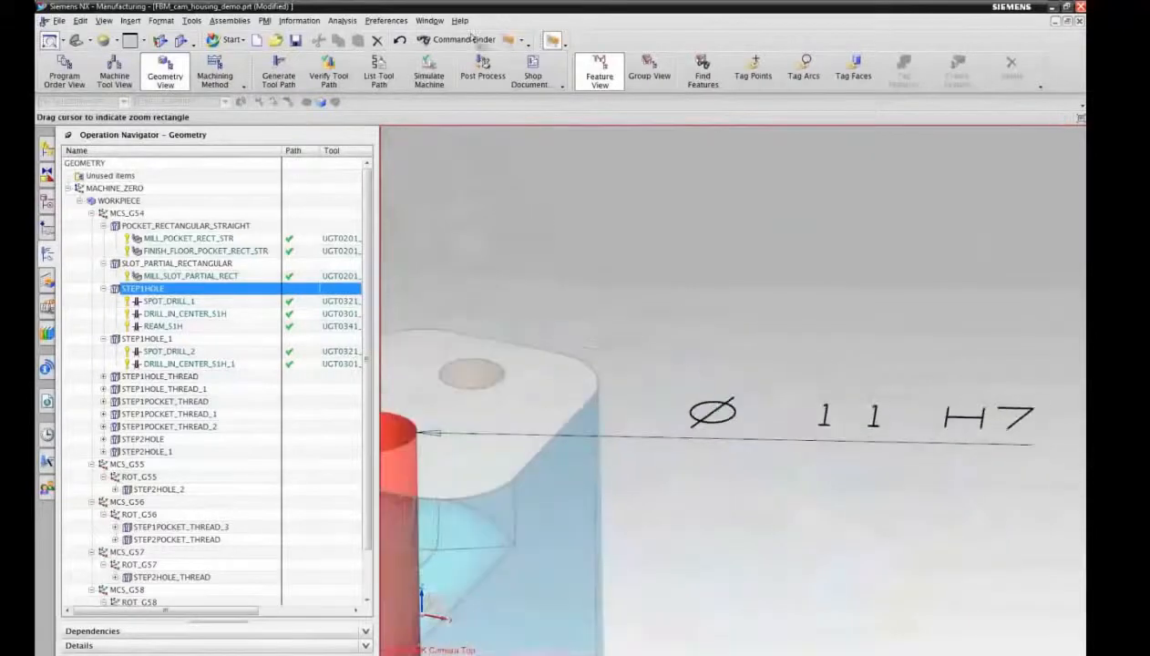
click(51, 41)
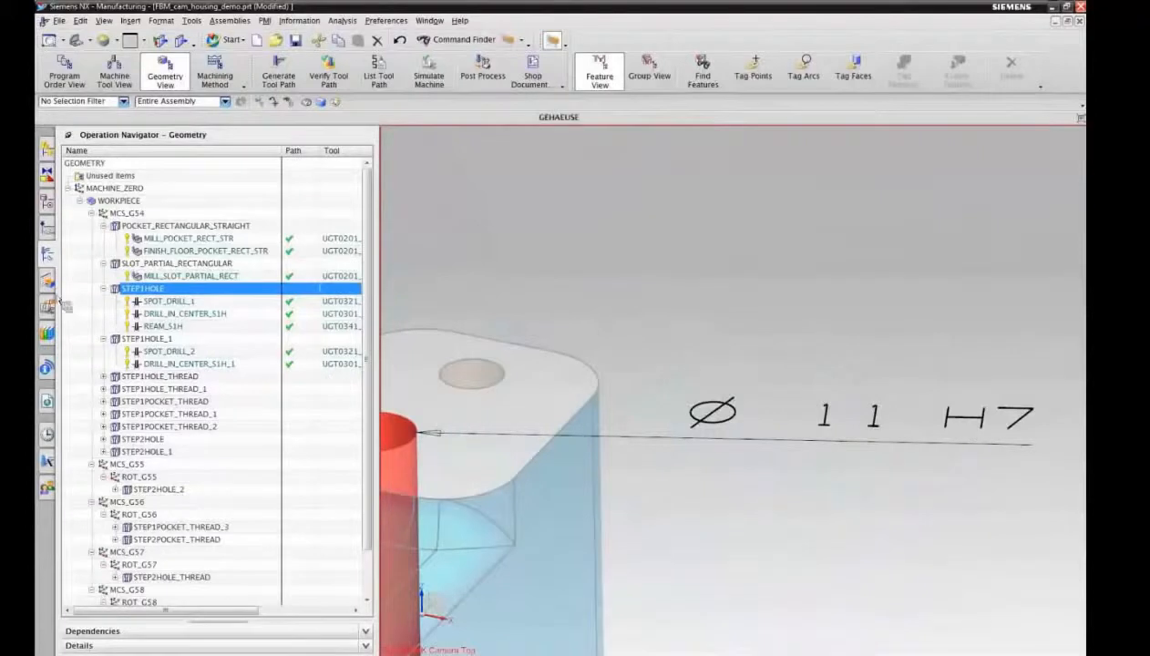
Step: Find the machining feature related to the STEP1HOLE group and examine the diameter and tolerance attributes of STEP1HOLE_3
right_click(144, 292)
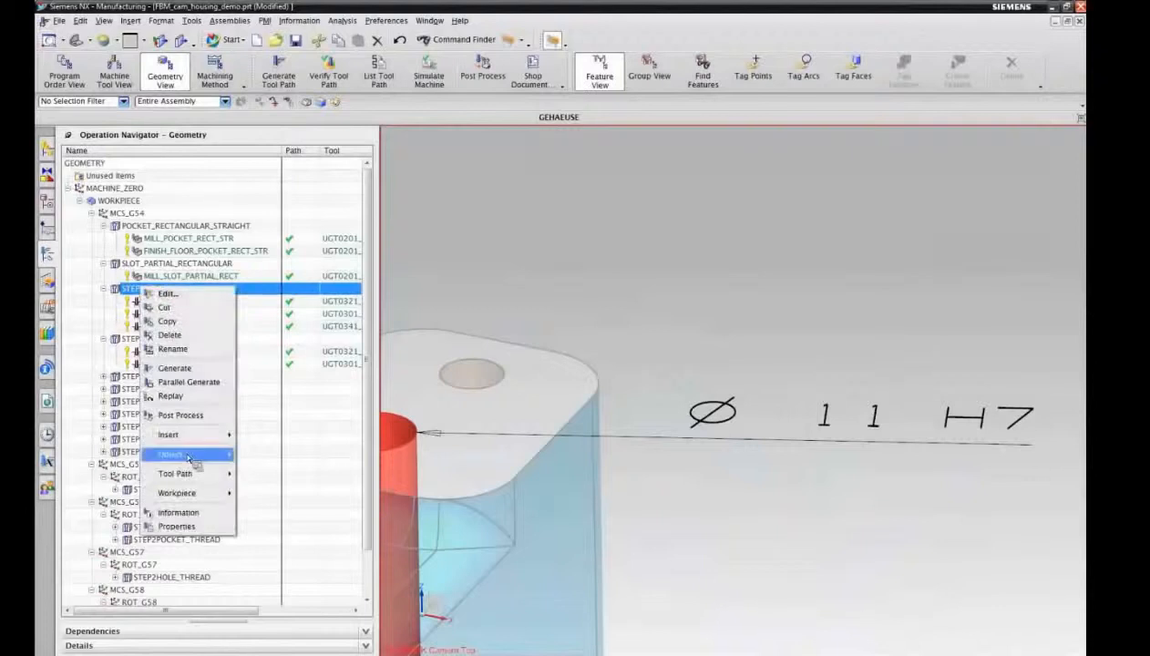
mouse_move(192, 459)
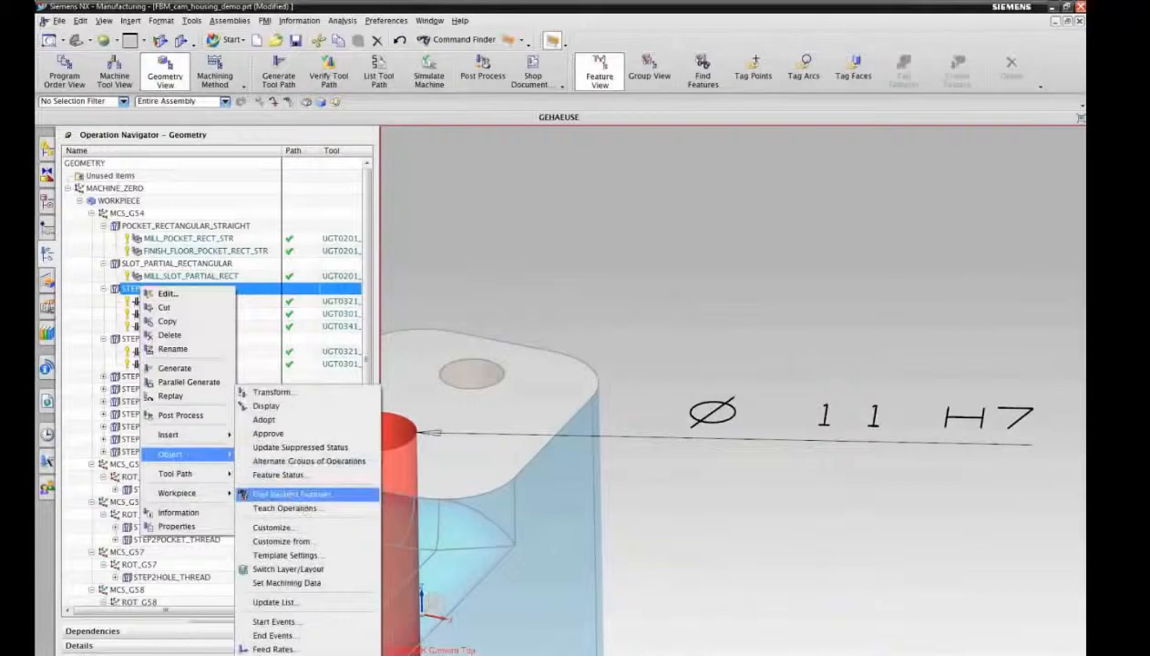
click(206, 638)
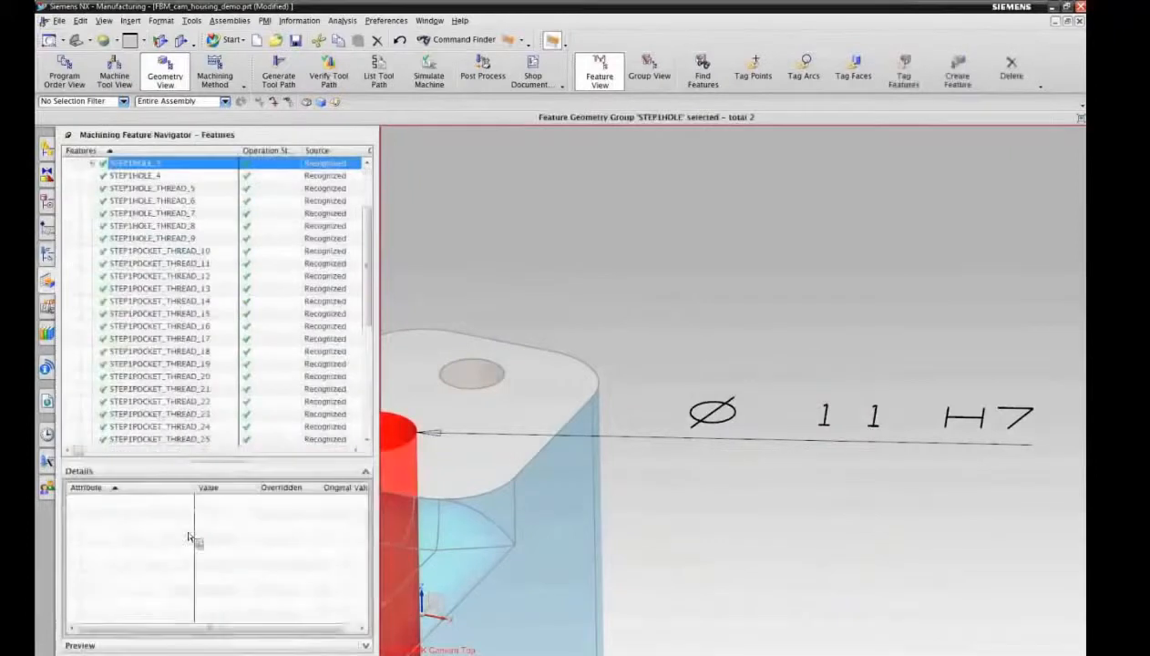
click(135, 164)
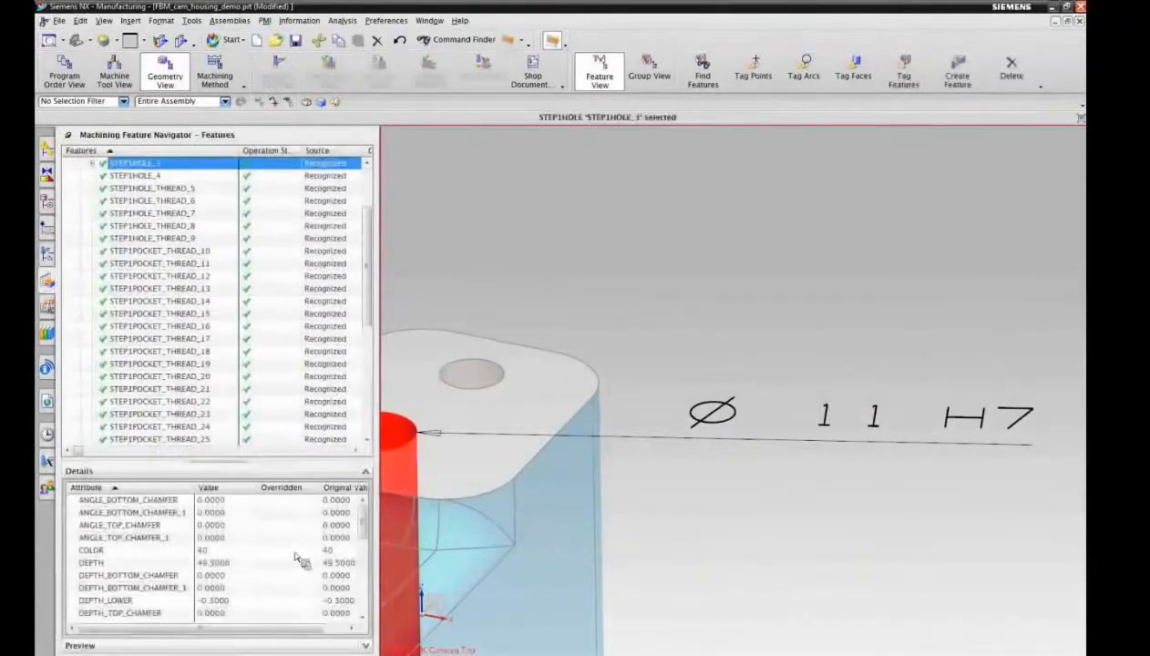
scroll(291, 549, down, 3)
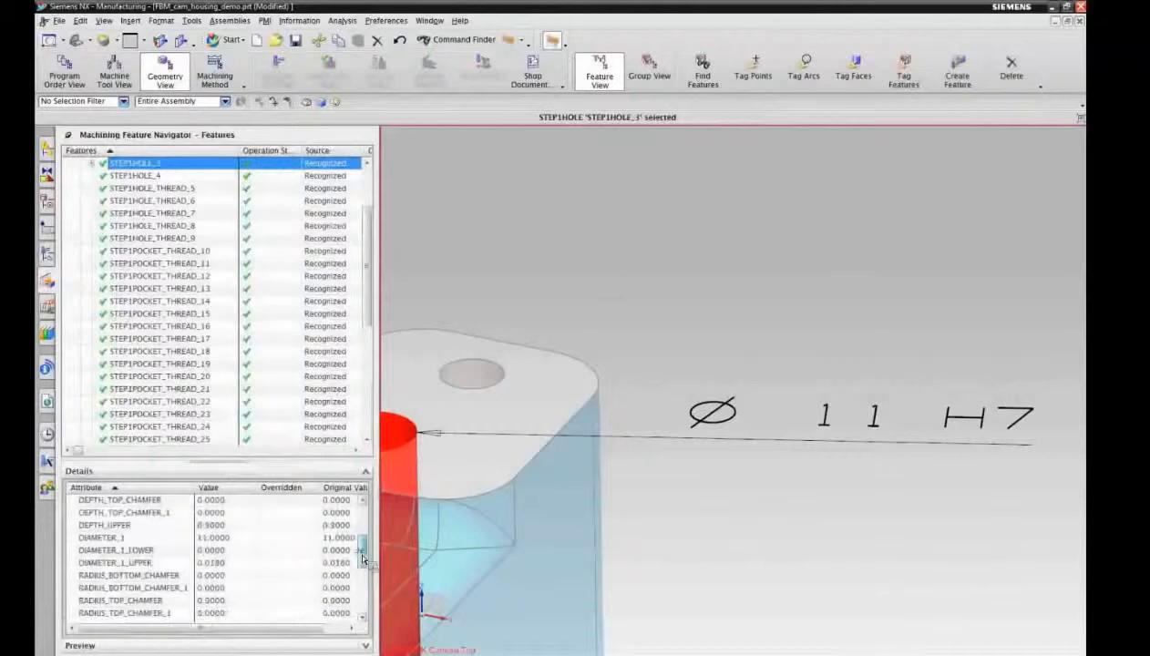
click(132, 538)
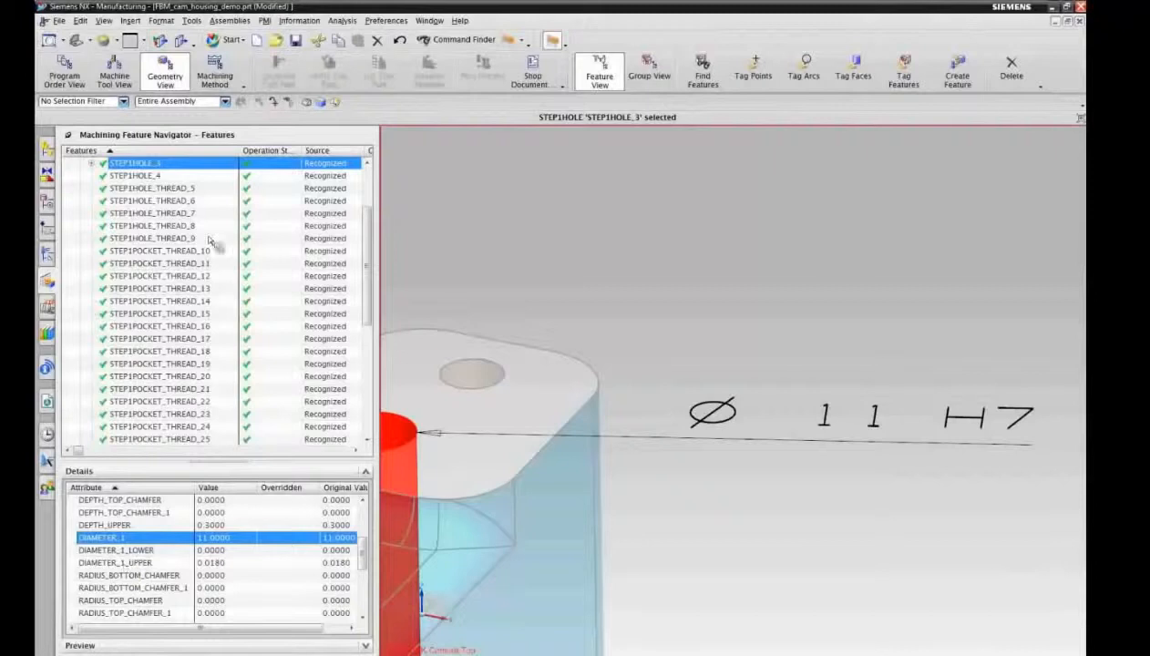
Step: Show the whole housing and examine the DIAMETER_1 value and tolerance limits of STEP1HOLE_4 for comparison
click(76, 41)
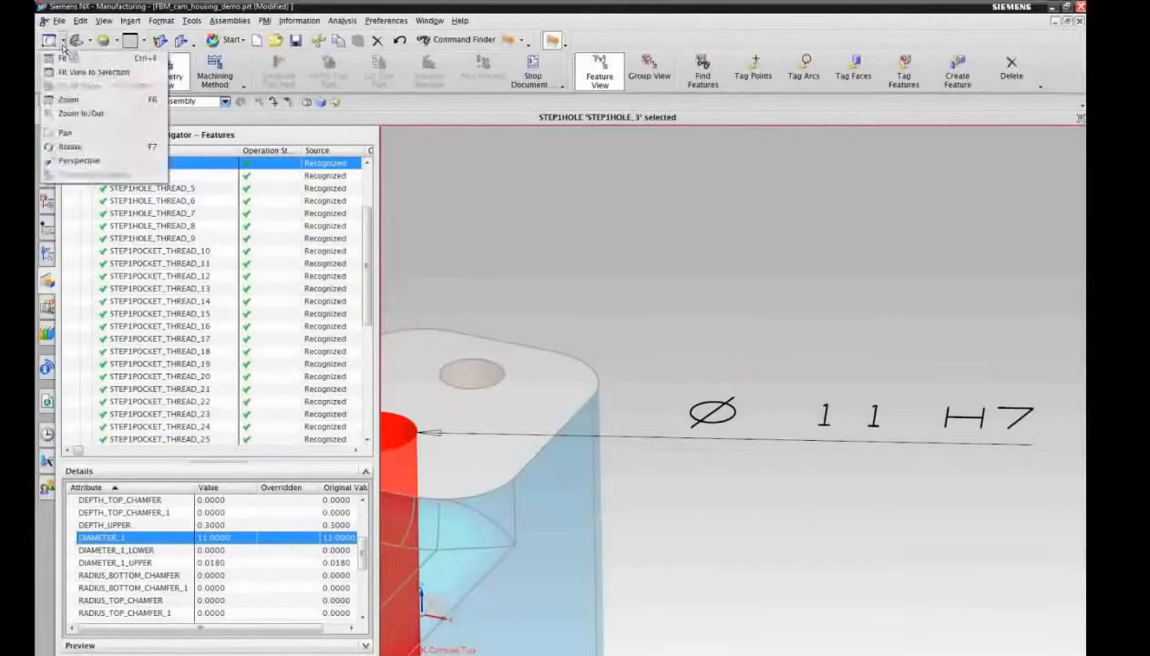
click(73, 73)
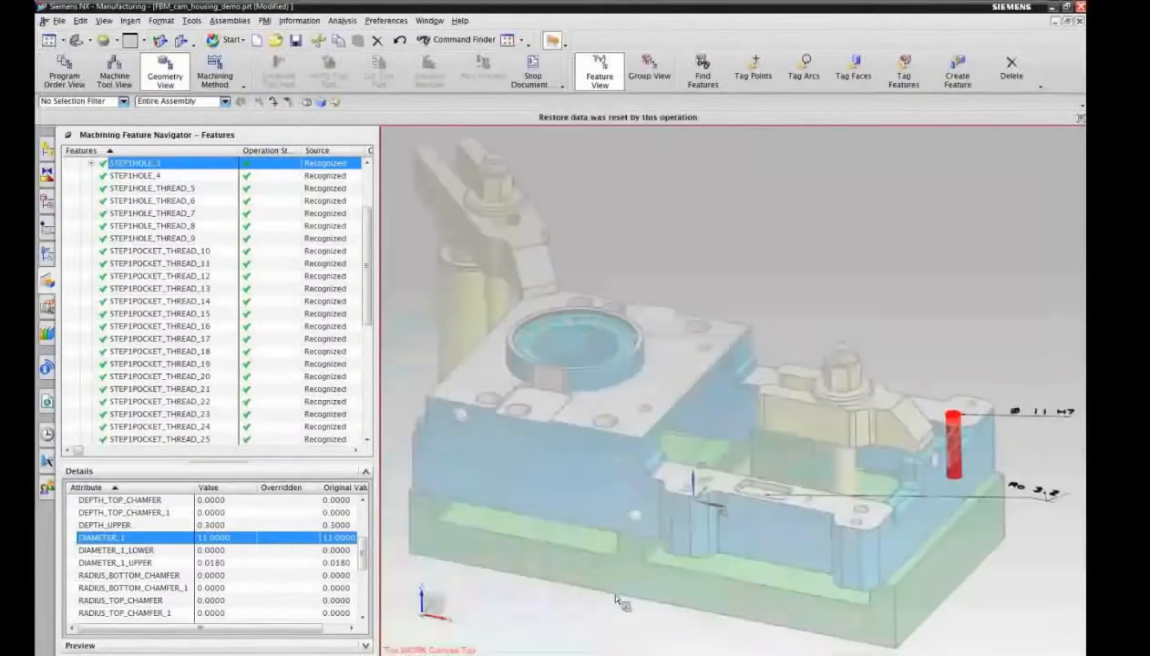
click(161, 175)
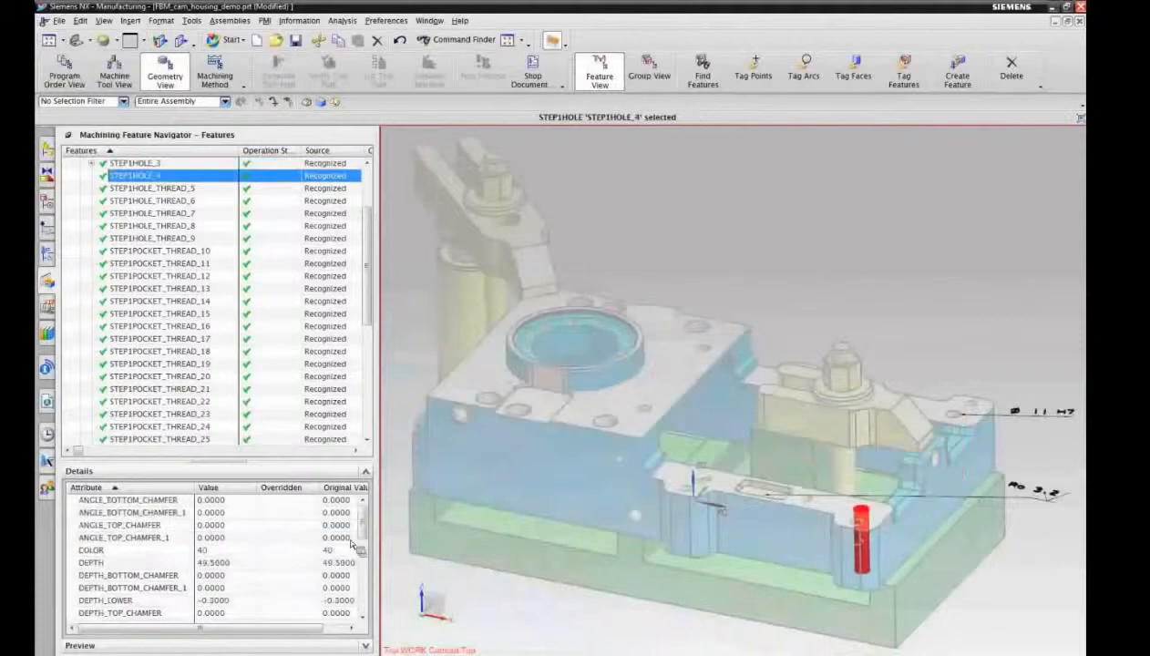
drag(363, 525, 366, 556)
click(119, 551)
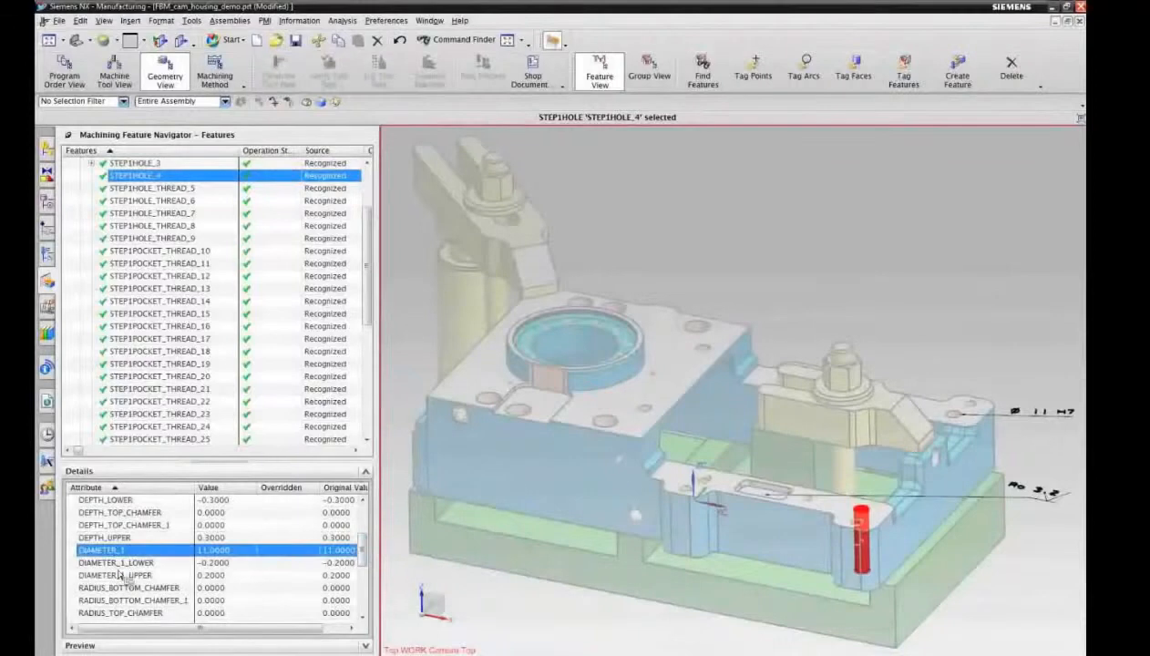
Step: Highlight the STEP1HOLE_1 and STEP1HOLE operation groups in turn and compare their operations, including the REAM_S1H operation
click(54, 260)
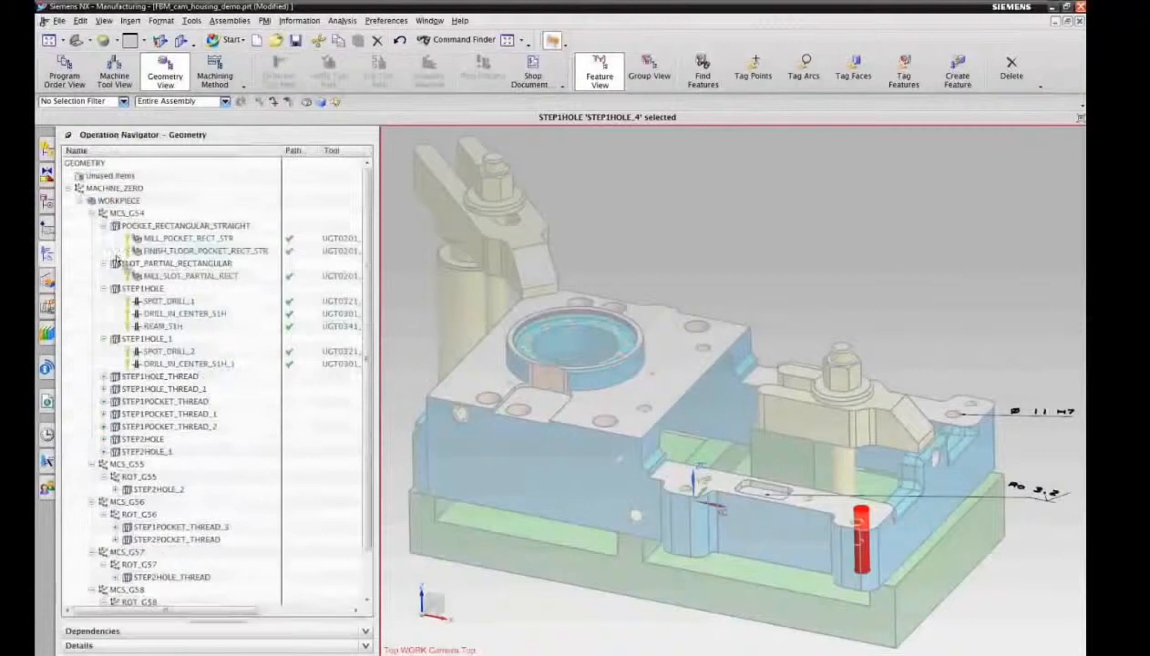
click(145, 342)
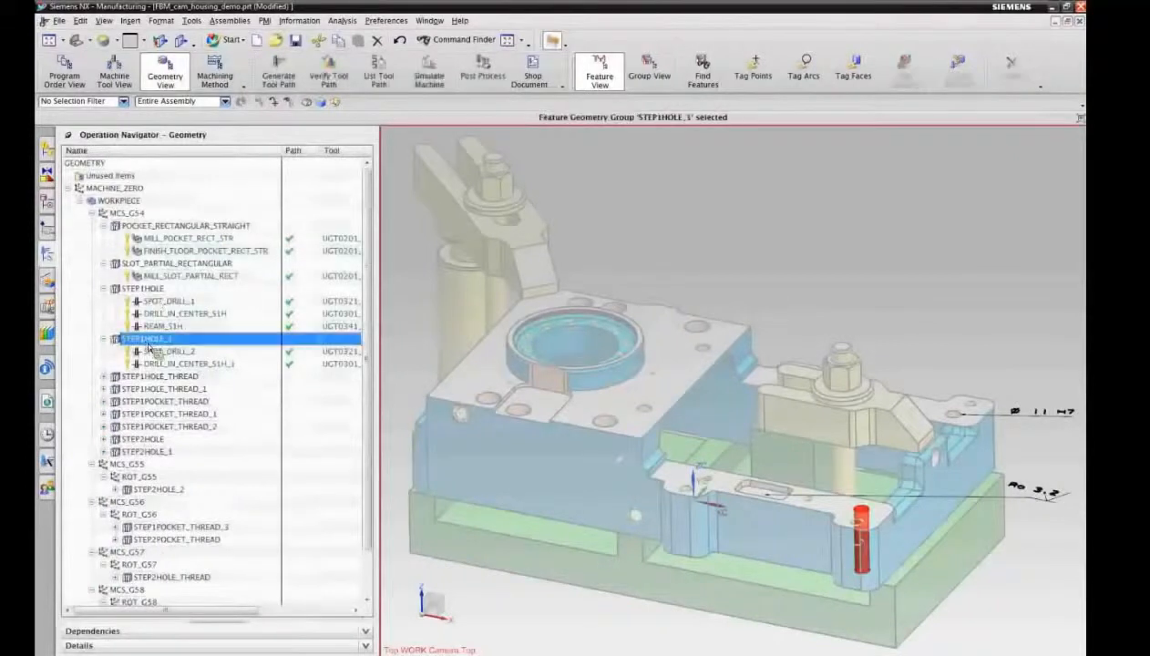
click(155, 291)
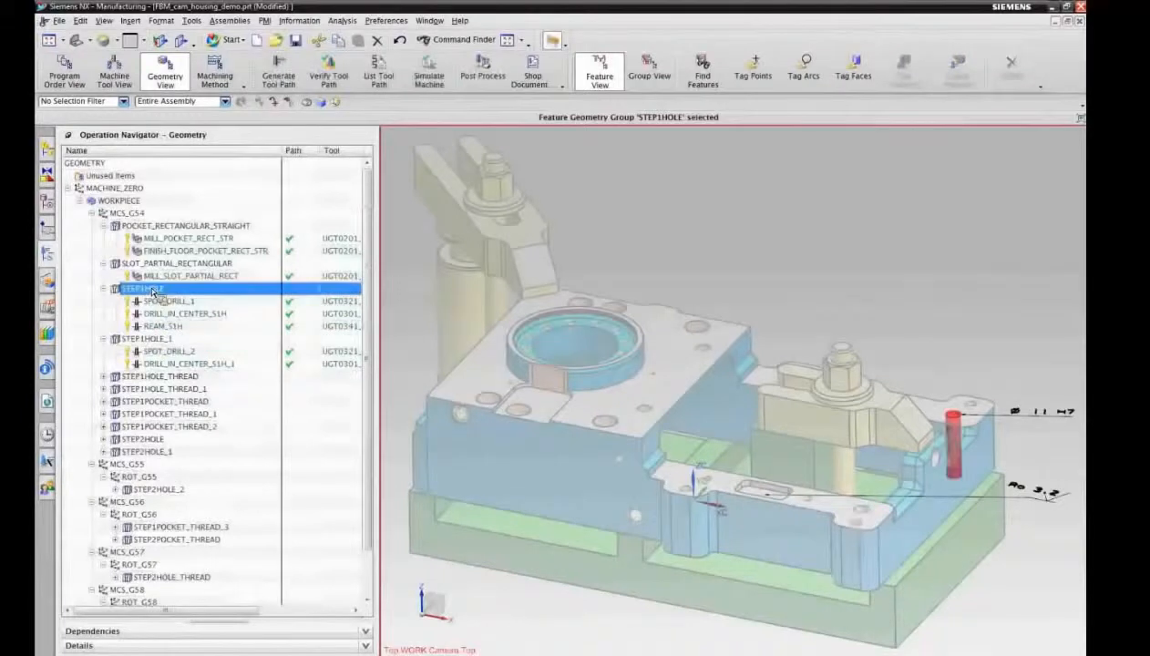
drag(155, 295, 182, 326)
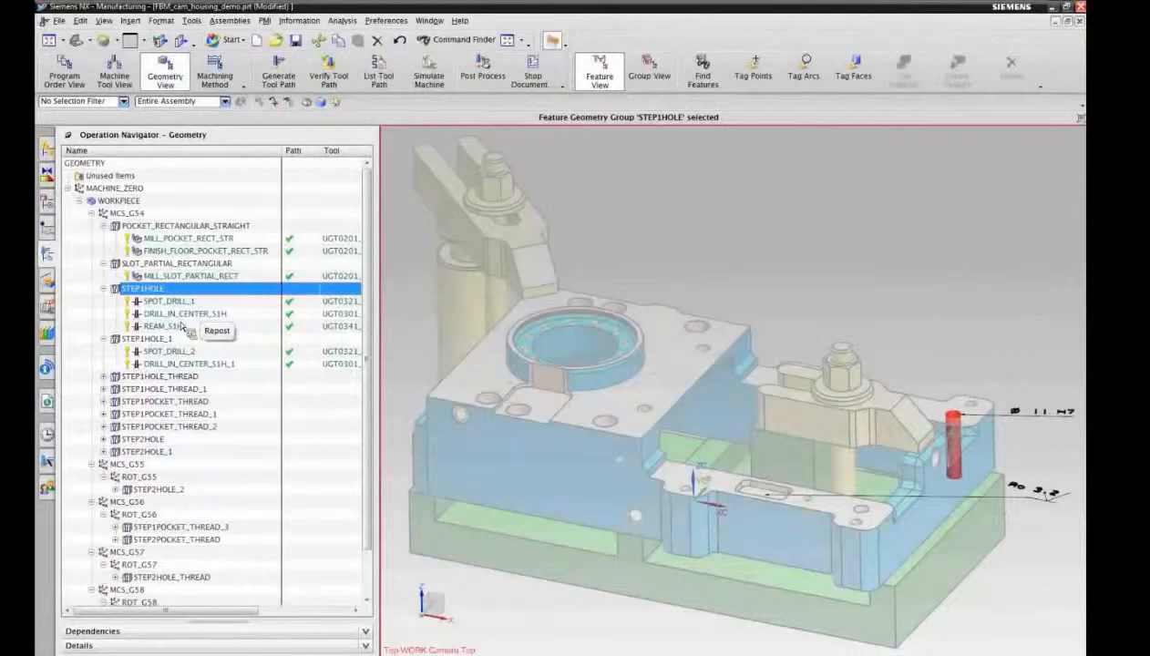
drag(182, 326, 182, 327)
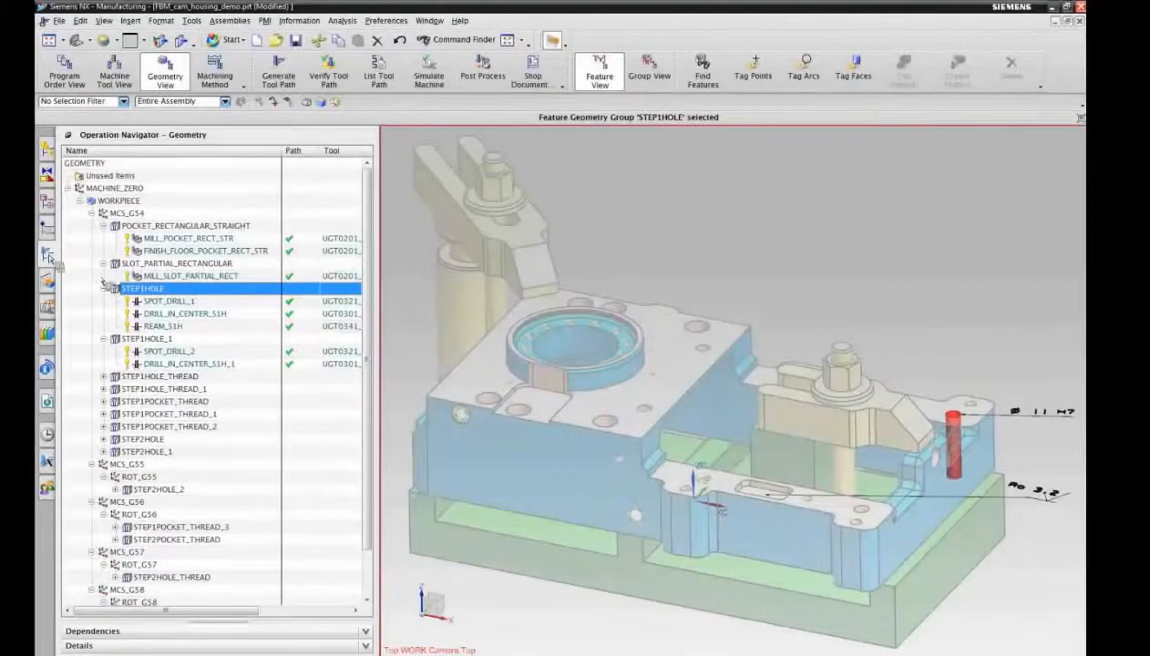
Step: Collapse the pocket, slot, STEP1HOLE and STEP1HOLE_1 groups in the operation tree
click(104, 226)
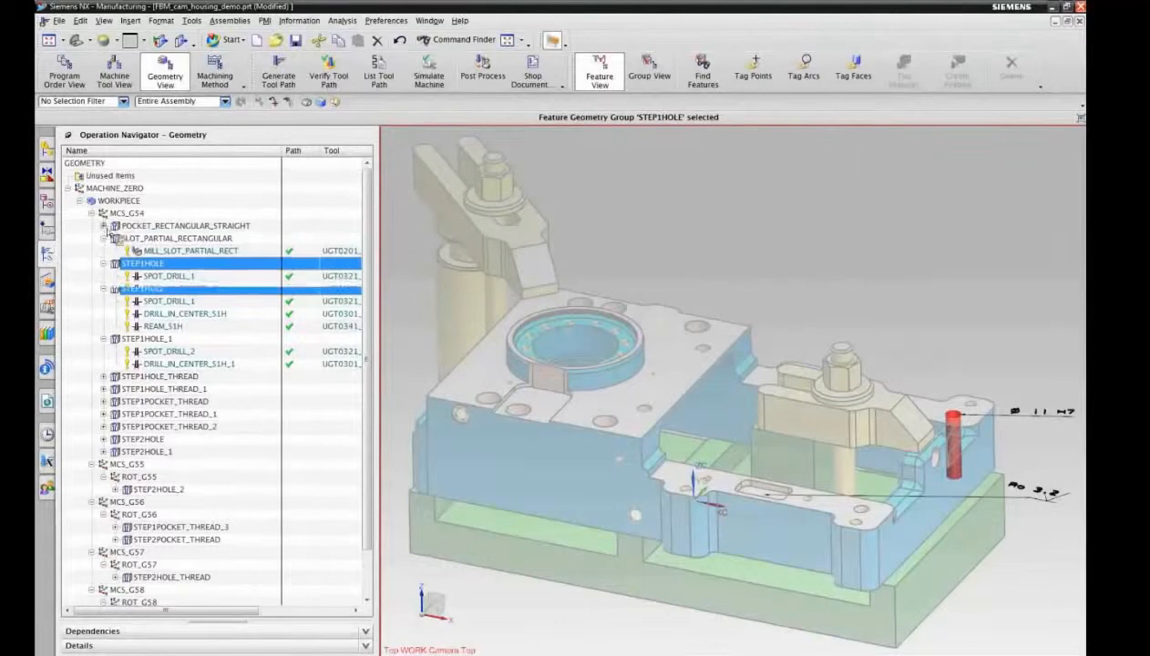
click(104, 237)
click(104, 250)
click(104, 264)
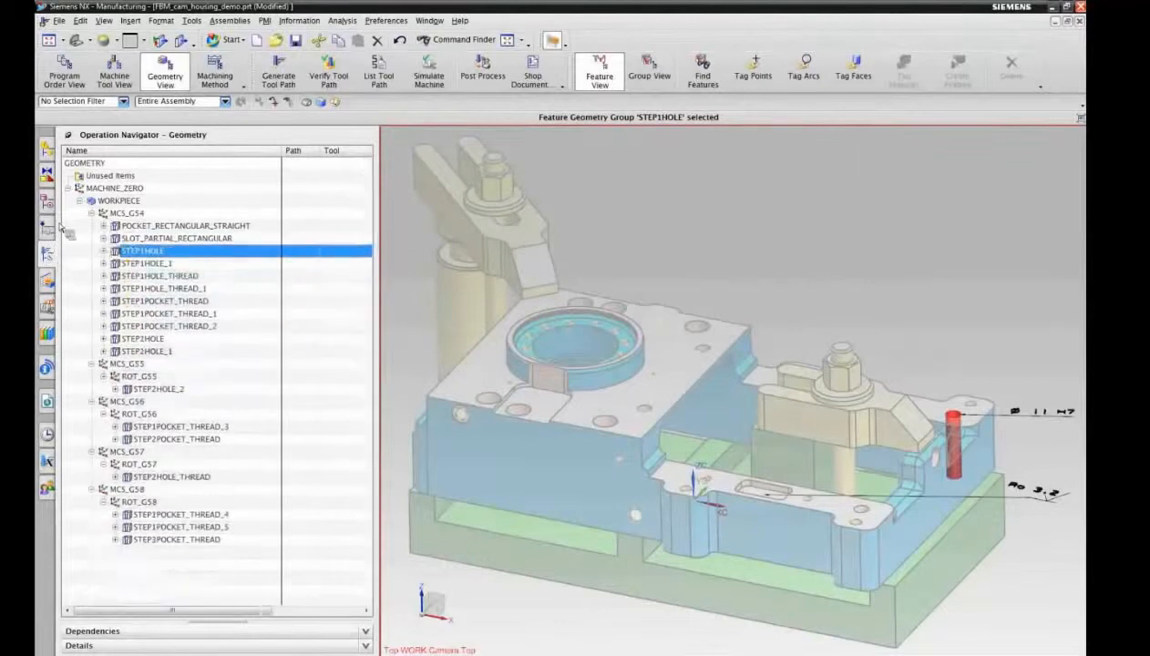
Step: Delete the Surface Finish annotation from the part's PMI
click(47, 201)
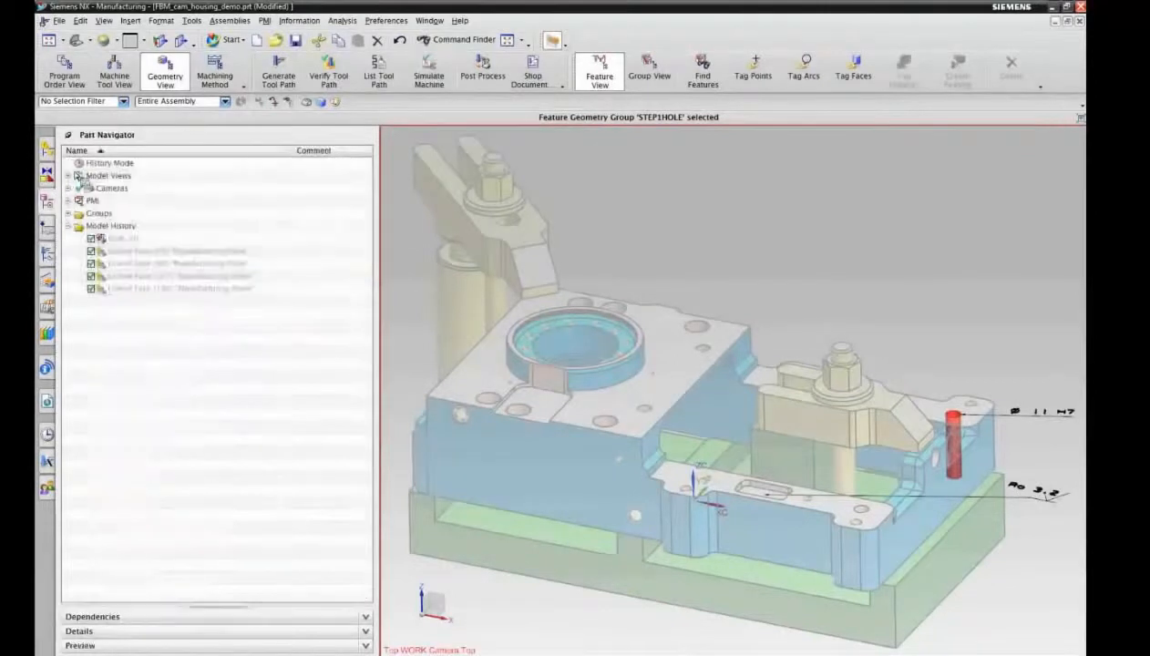
click(69, 201)
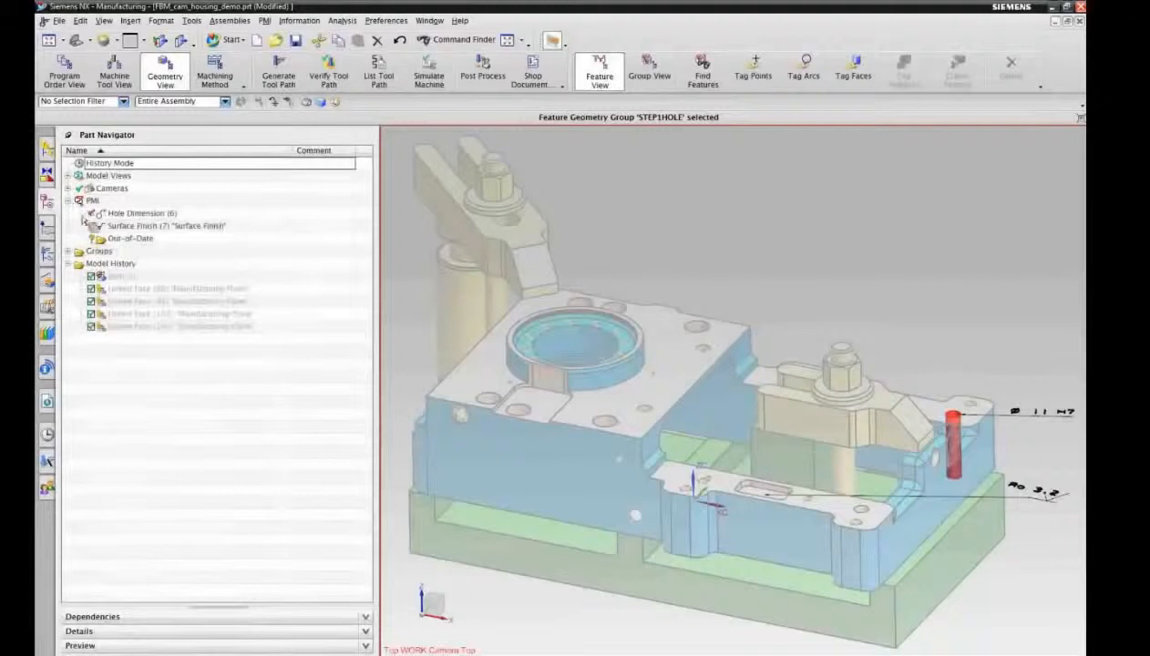
click(149, 228)
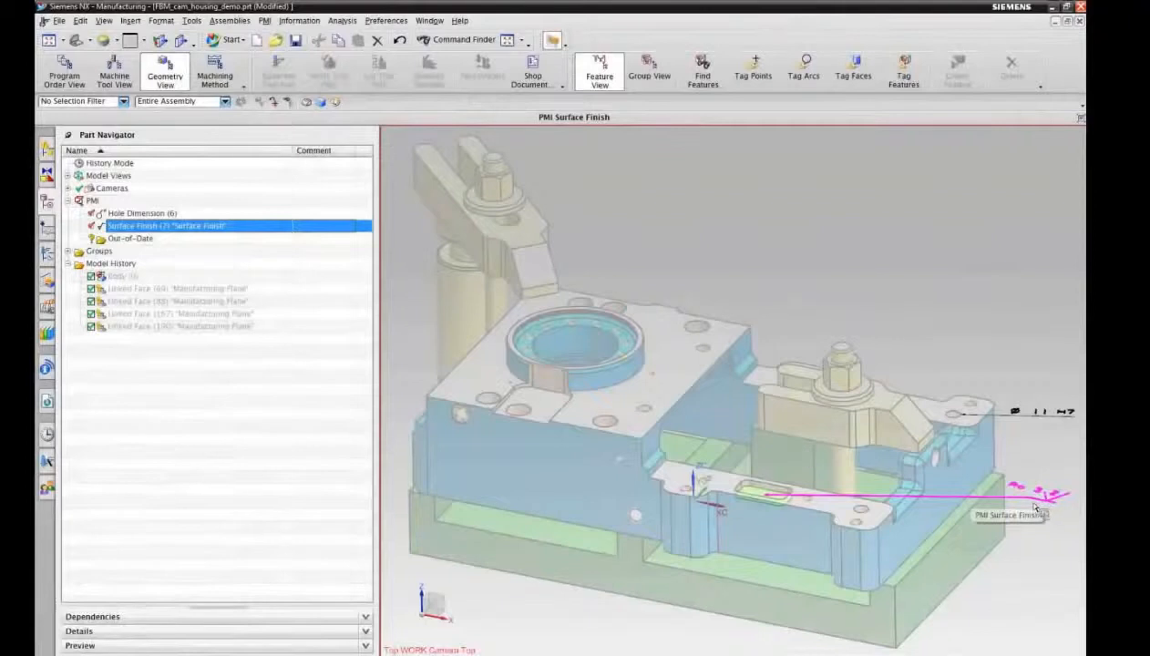
right_click(165, 234)
click(194, 331)
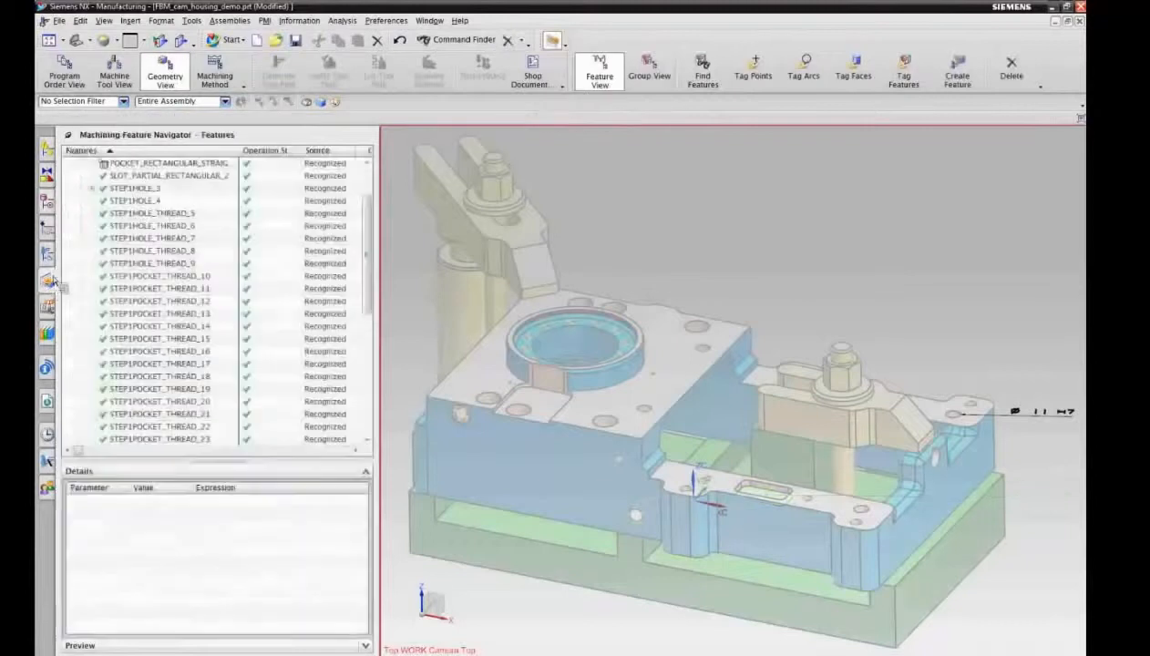
Step: Approve the changes to the POCKET_RECTANGULAR_STRAIGHT_1 machining feature of gehaeuse
scroll(367, 223, up, 2)
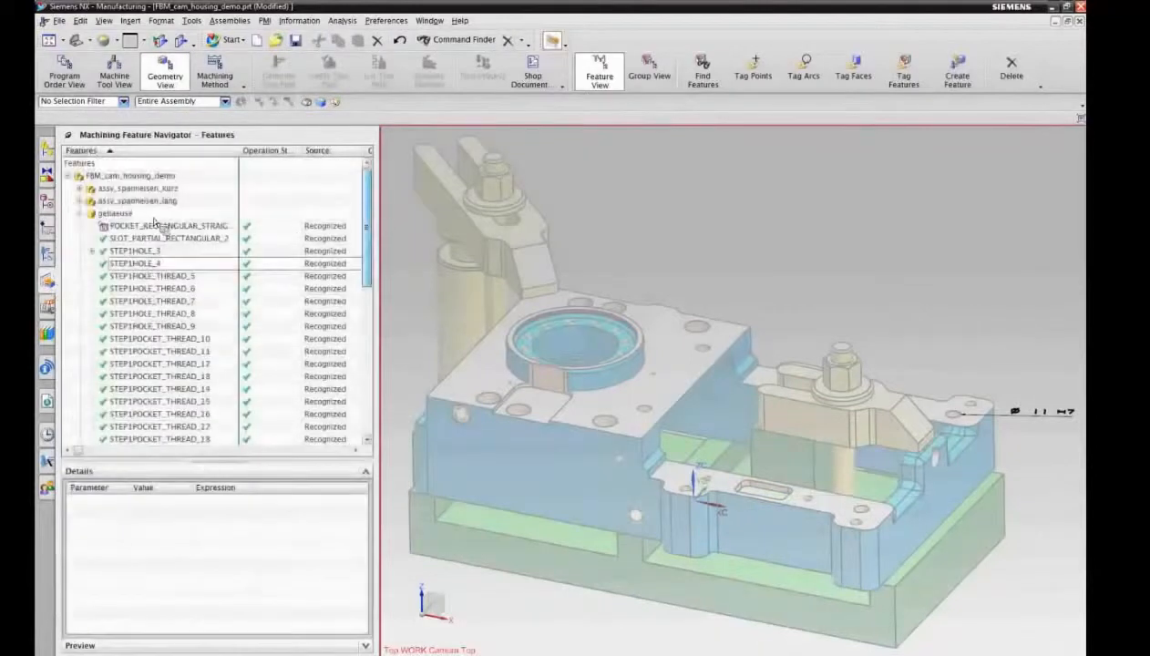
click(199, 460)
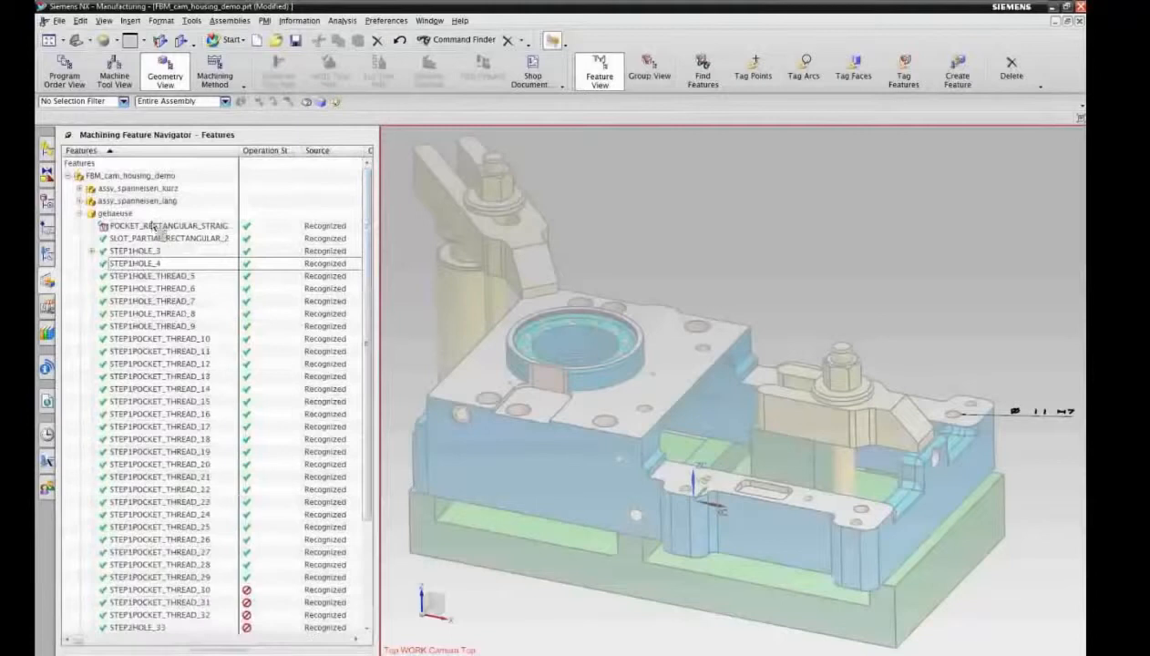
click(157, 227)
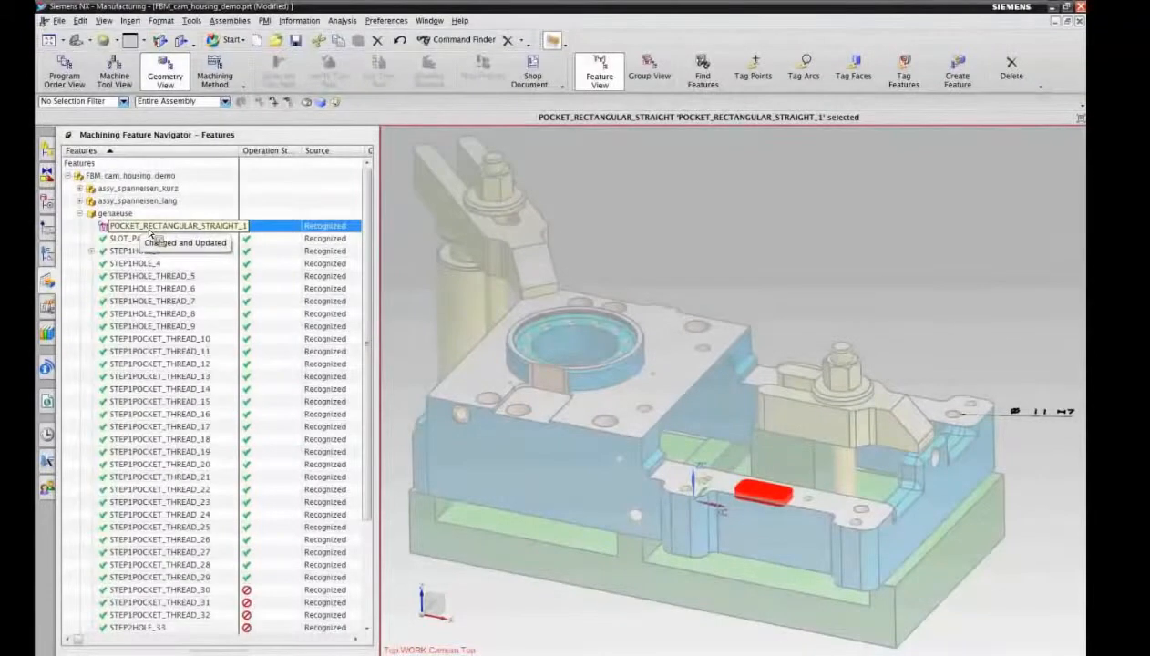
right_click(151, 233)
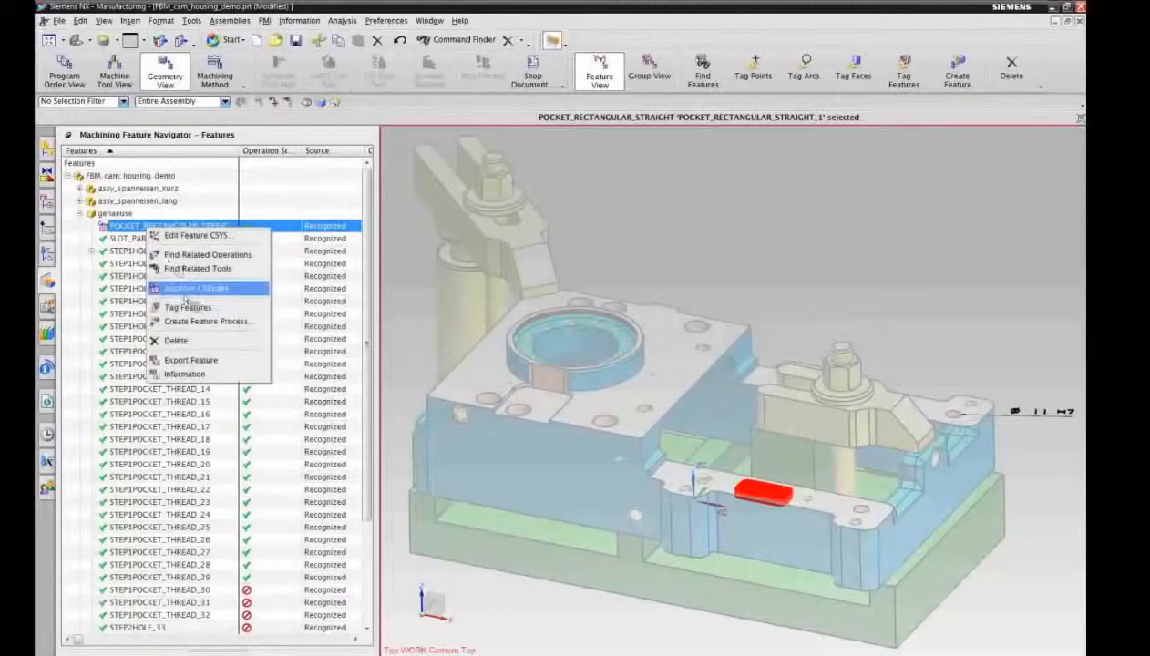
click(197, 288)
Step: Find the operations related to the rectangular pocket feature and delete the POCKET_RECTANGULAR_STRAIGHT group with its operations
right_click(157, 232)
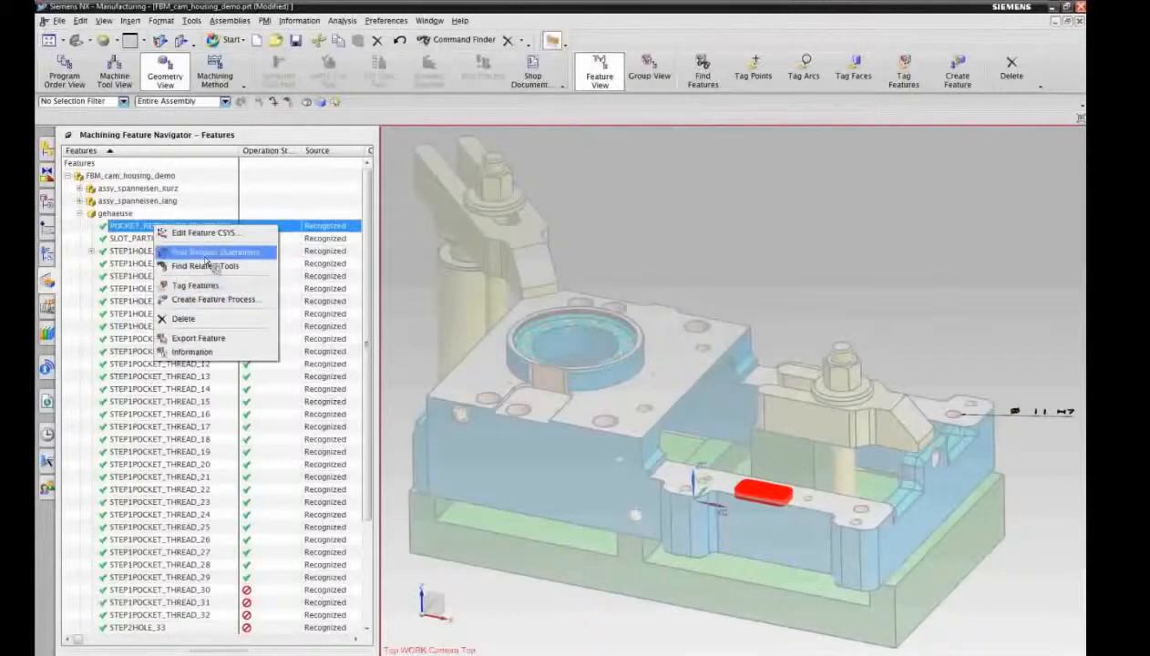
click(211, 252)
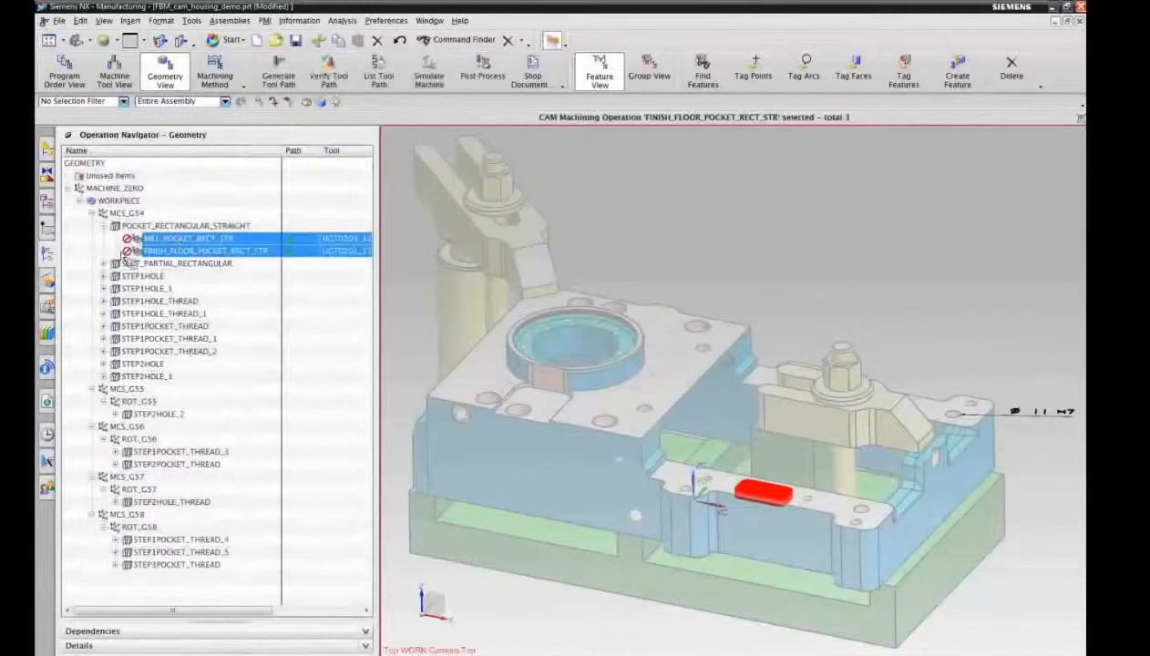
click(183, 252)
right_click(178, 228)
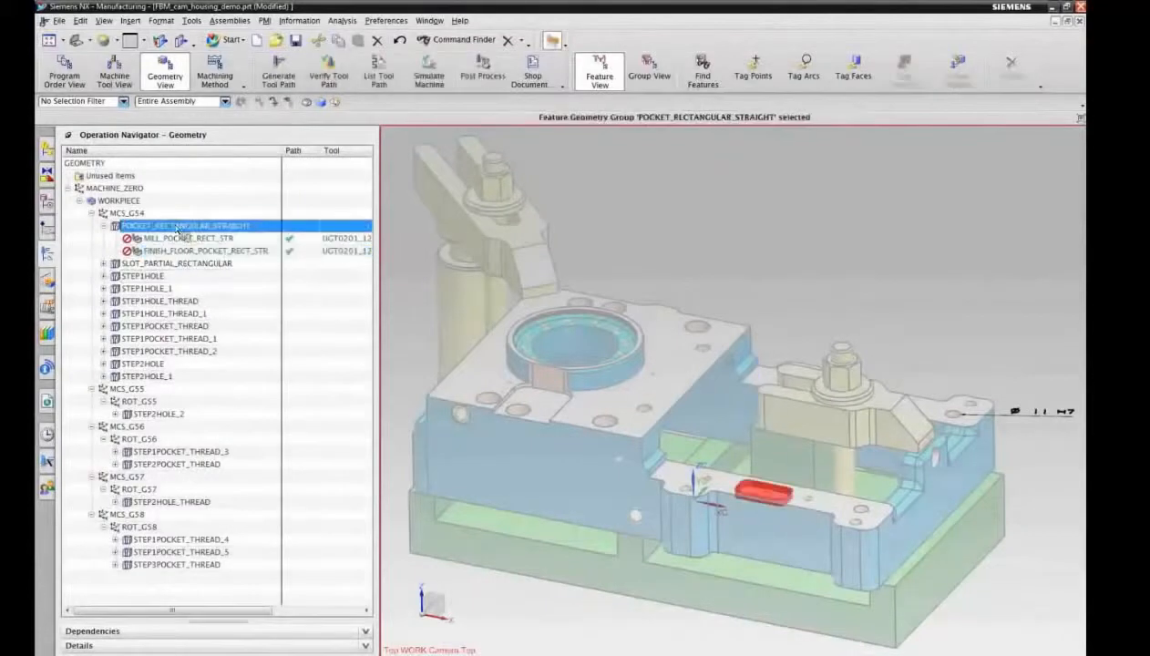
click(207, 283)
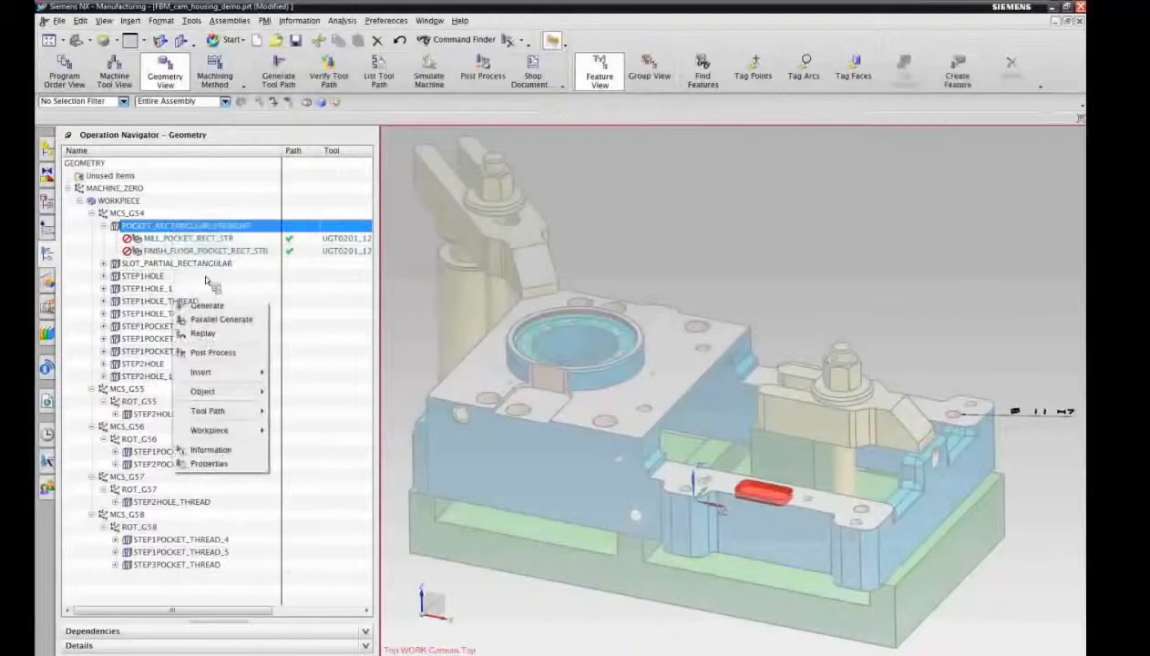
Step: Create a new feature process for the POCKET_RECTANGULAR_STRAIGHT_1 machining feature
click(47, 281)
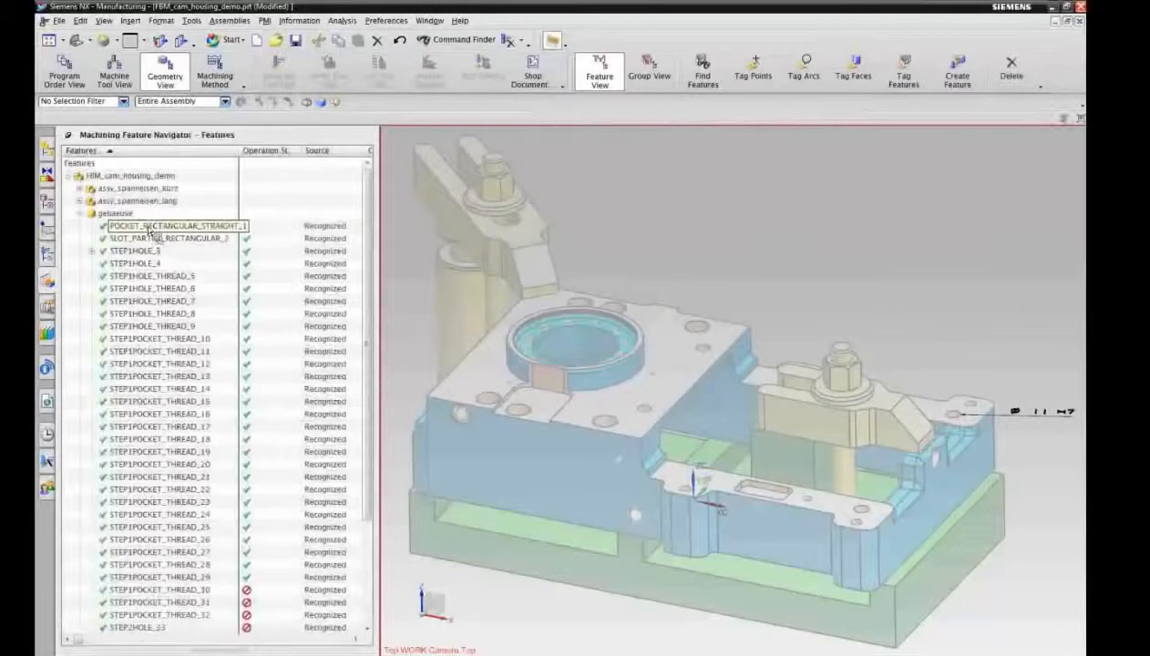
click(148, 228)
right_click(149, 230)
click(182, 262)
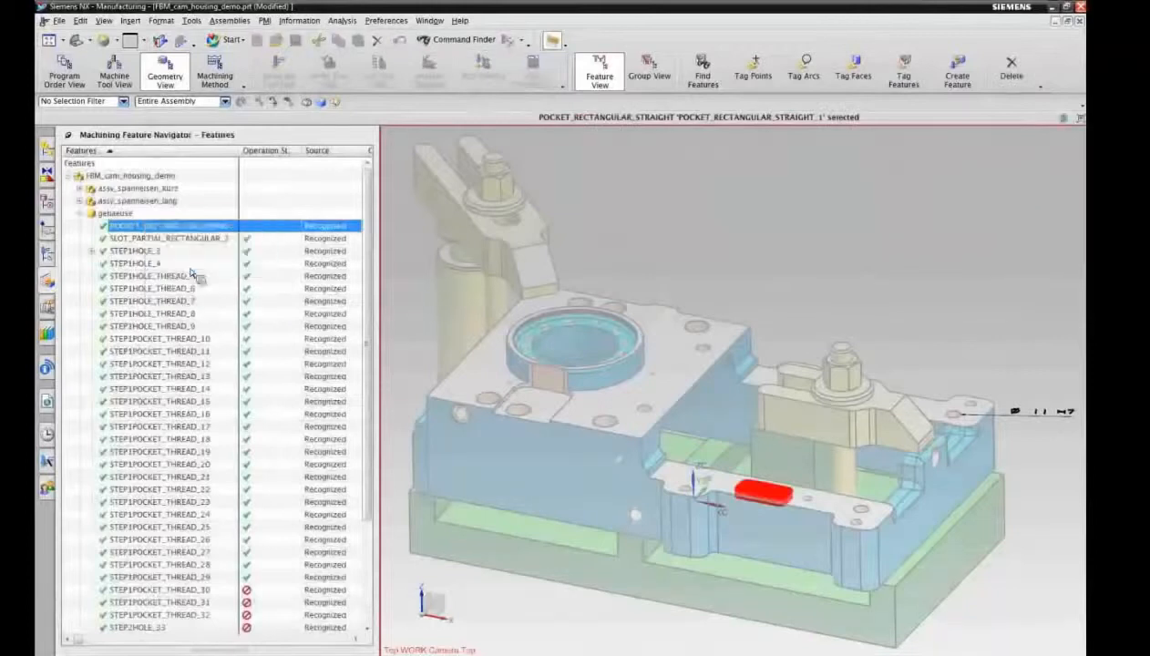
click(157, 311)
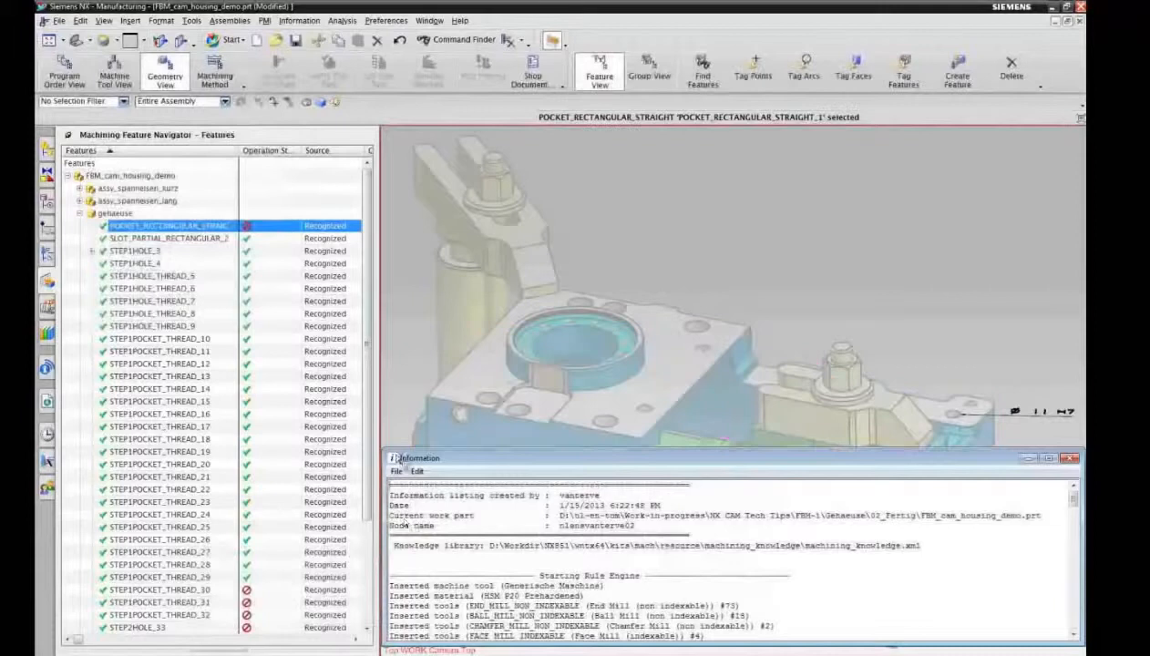
Step: Close the information listing, find the pocket feature's related operations and highlight the recreated POCKET_RECTANGULAR_STRAIGHT group
double_click(393, 458)
right_click(167, 230)
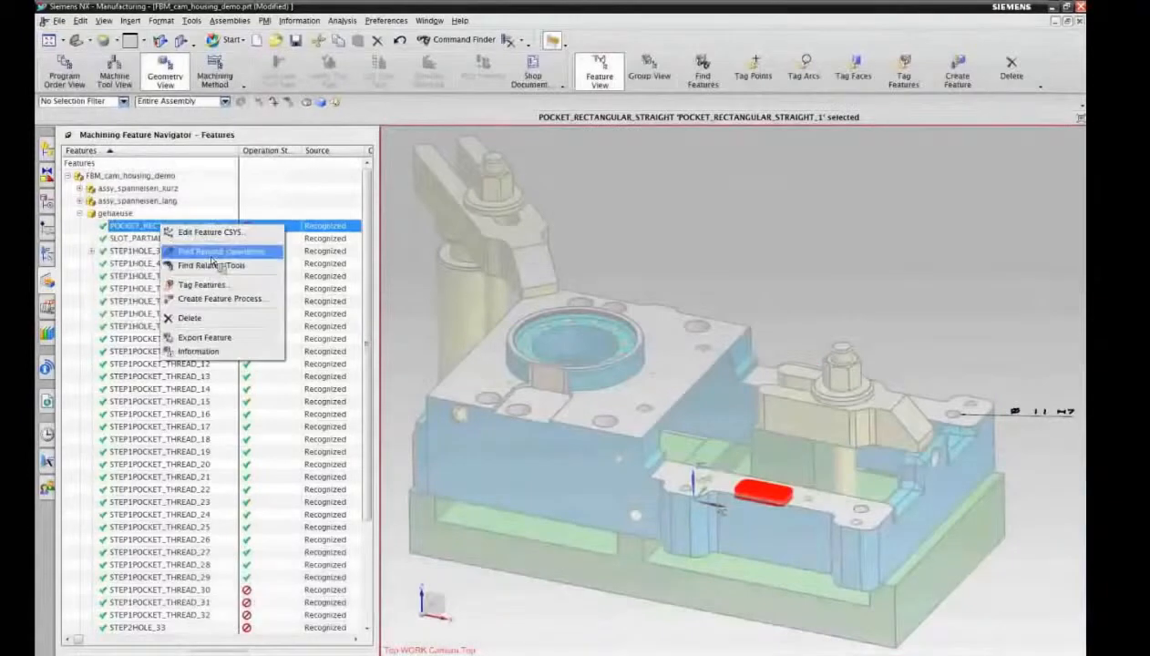
click(182, 253)
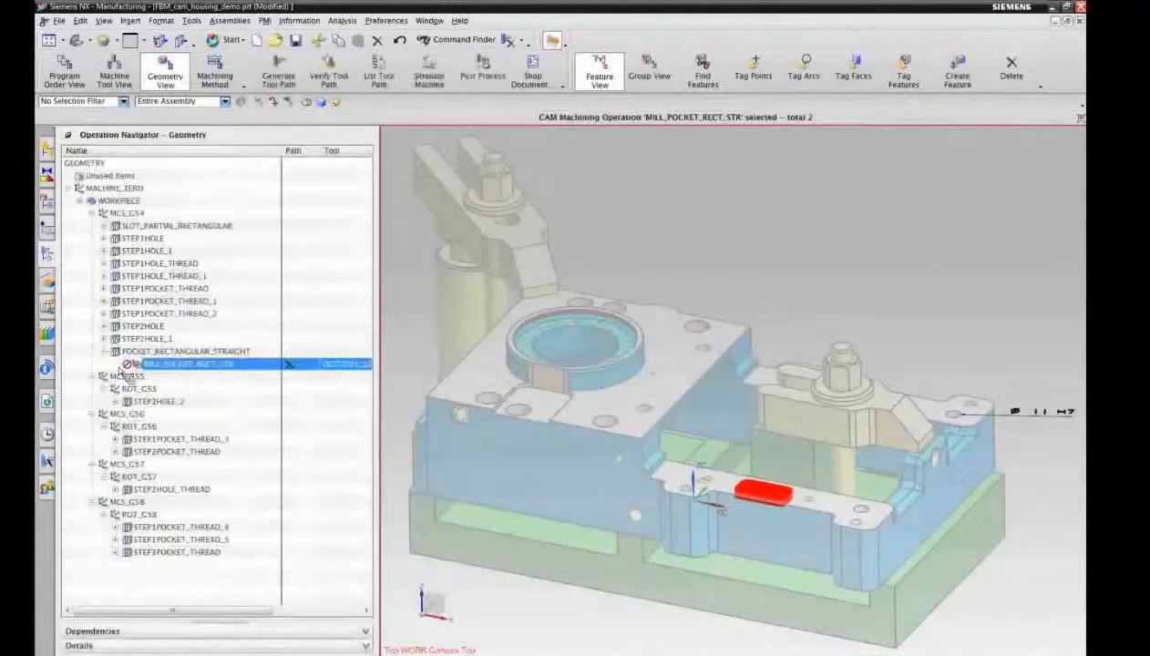
click(177, 351)
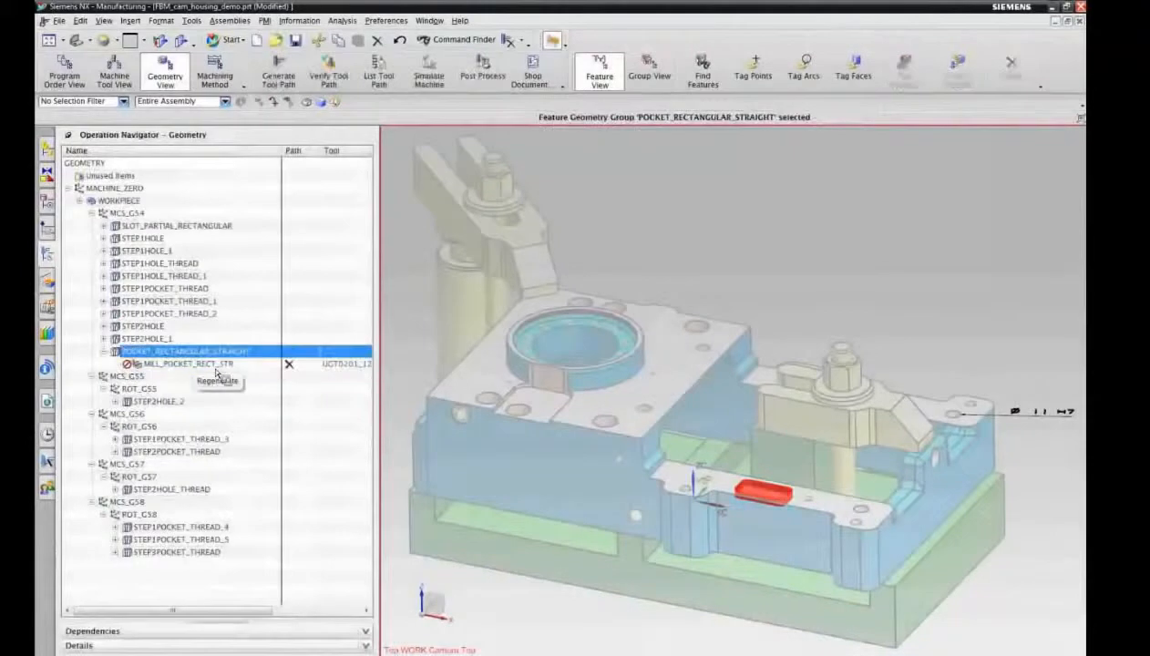
Step: Generate the tool path of the MILL_POCKET_RECT_STR operation and accept it
right_click(217, 368)
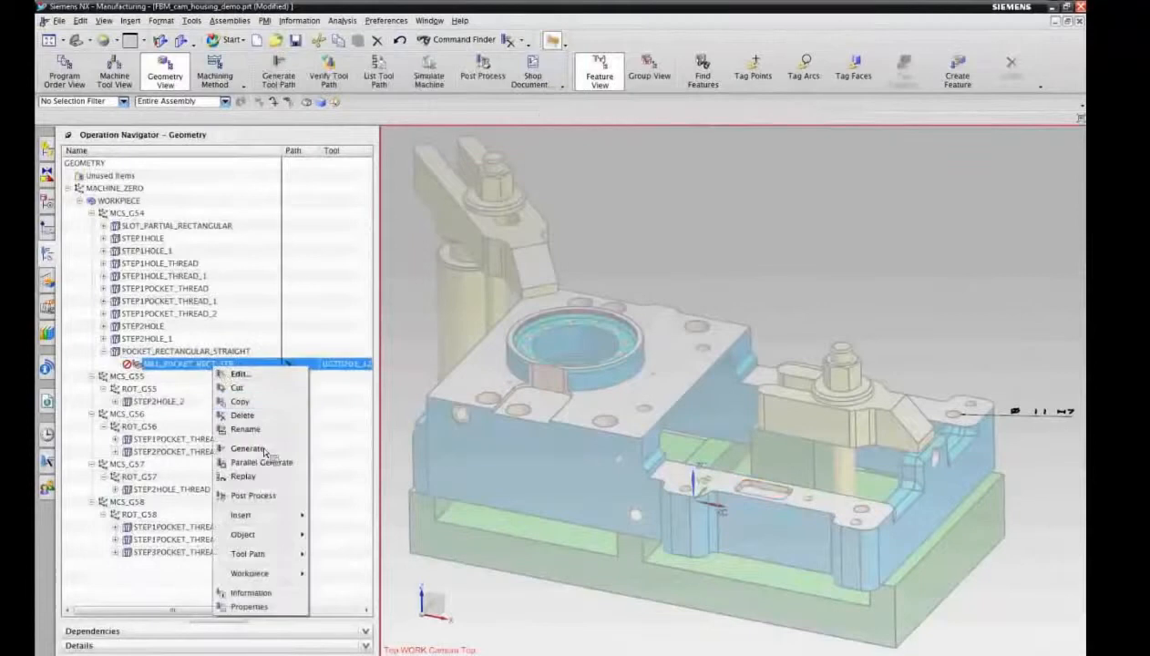
click(247, 449)
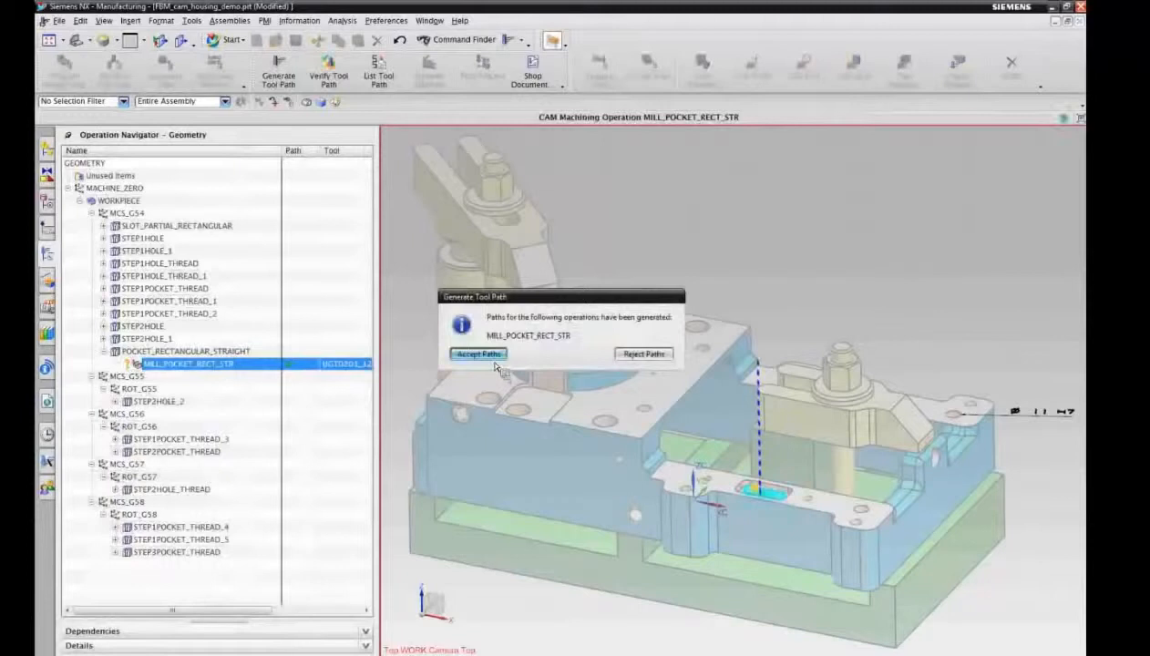
click(477, 353)
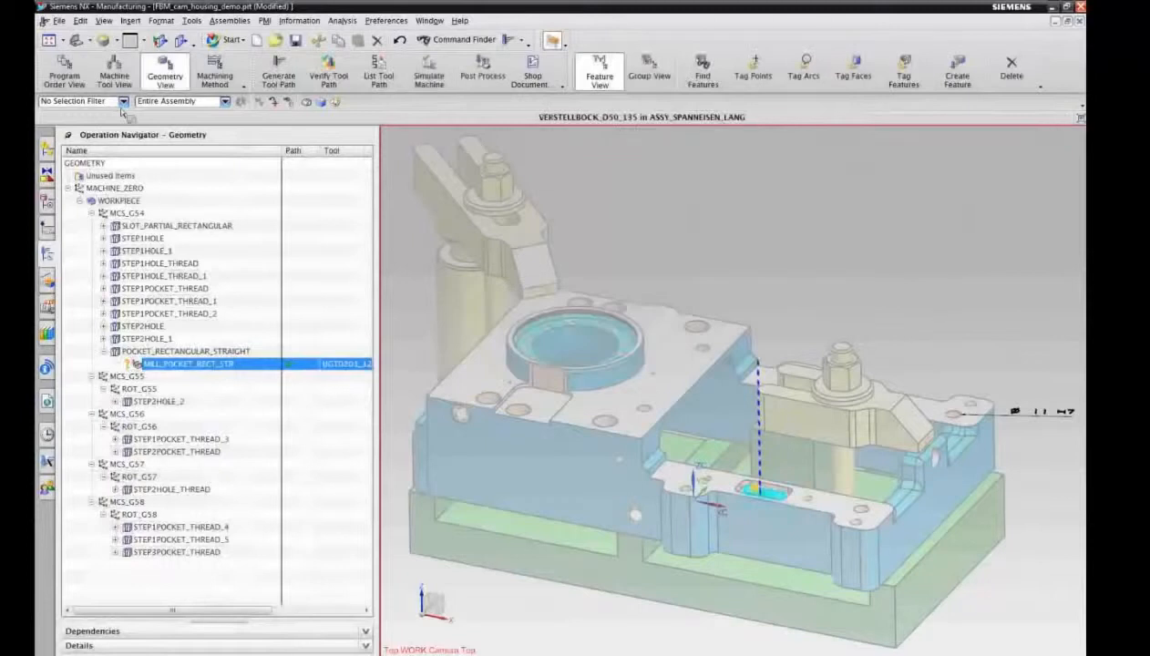
Step: Review the fully expanded program order of the housing's operations, then the list of tools assigned to the machine
click(67, 78)
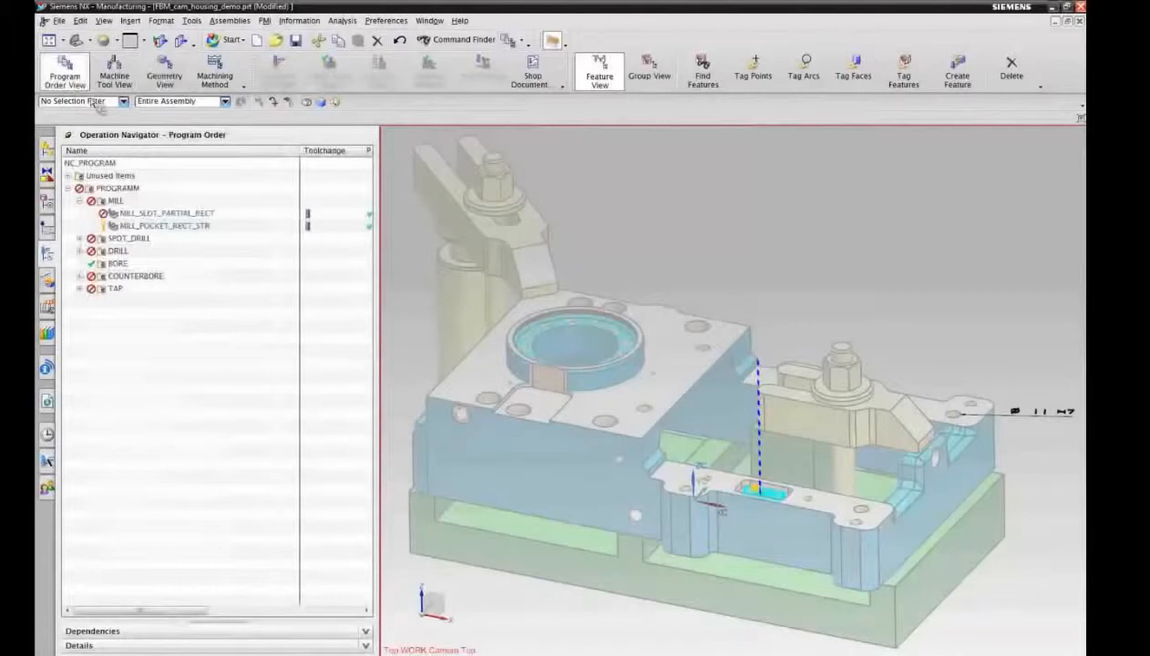
right_click(165, 157)
click(195, 263)
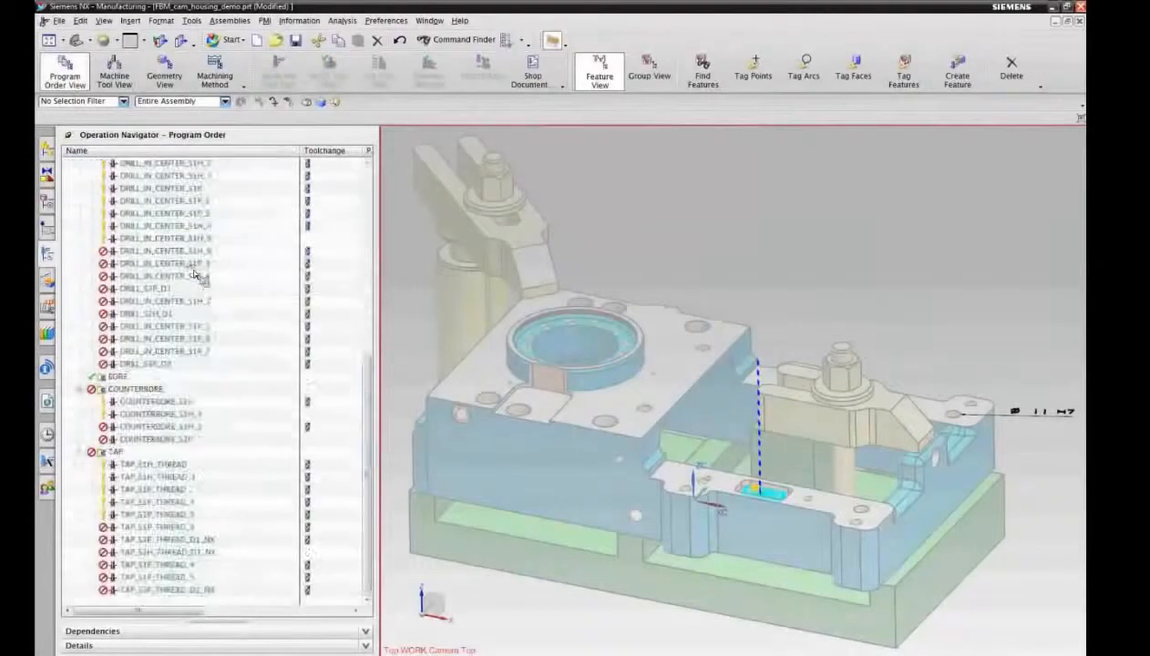
drag(370, 398, 375, 371)
drag(402, 251, 404, 214)
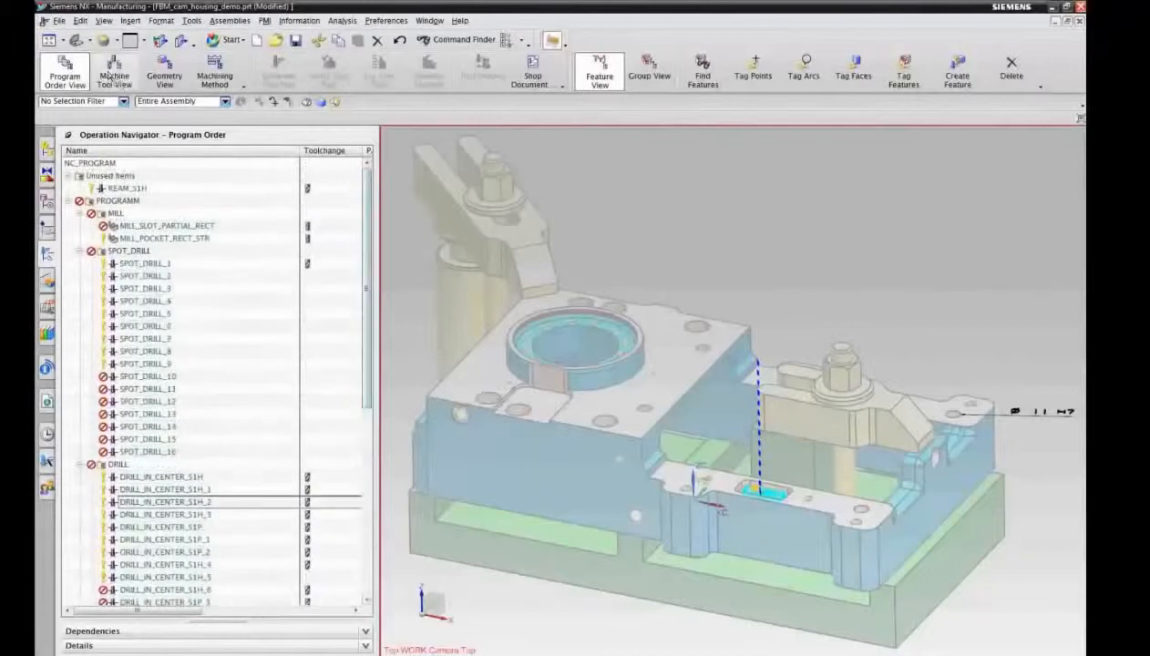
click(115, 71)
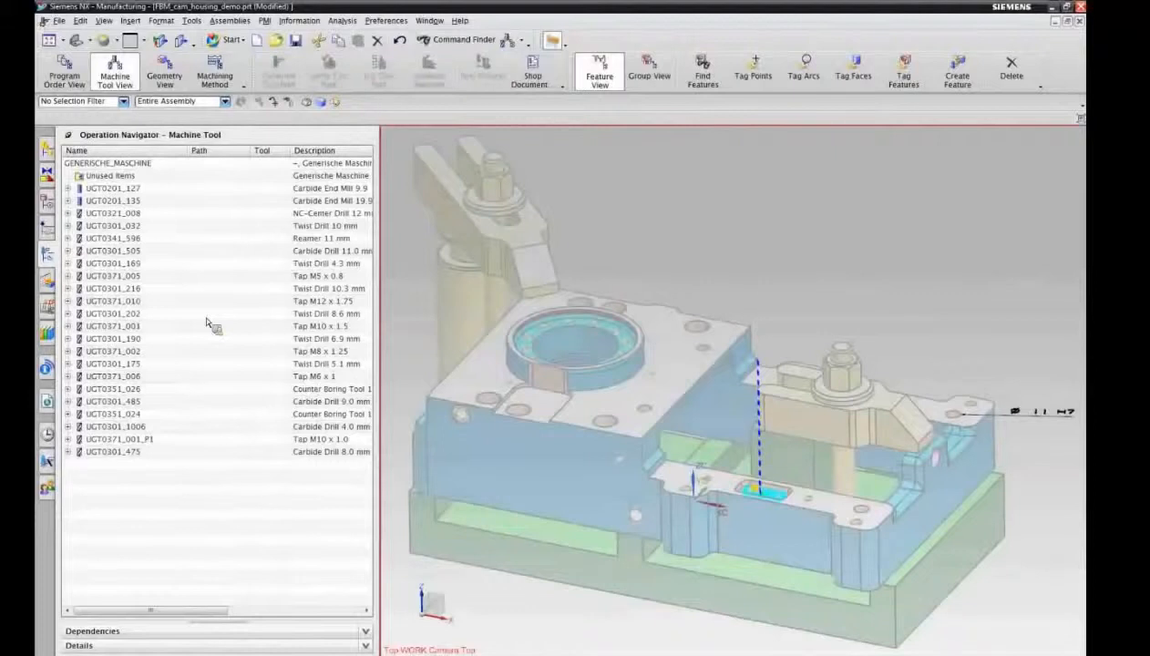
Step: Restore the solid display of the housing assembly and open the recently used part FBM_WEDM_sample.prt
click(552, 40)
click(48, 307)
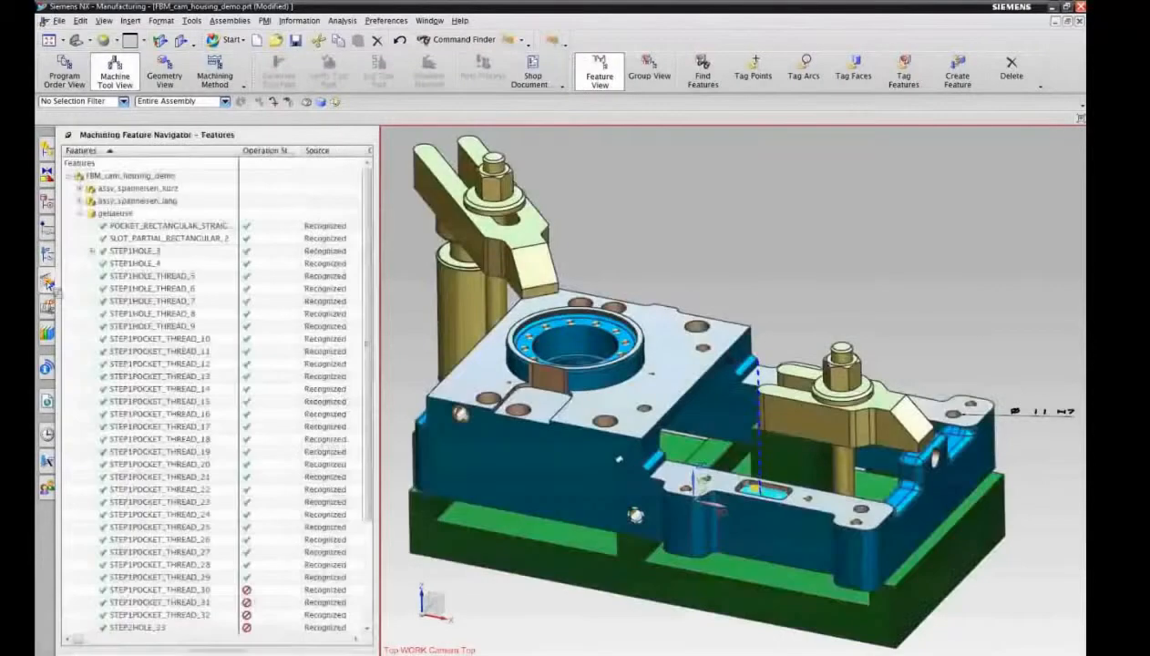
click(48, 436)
click(218, 319)
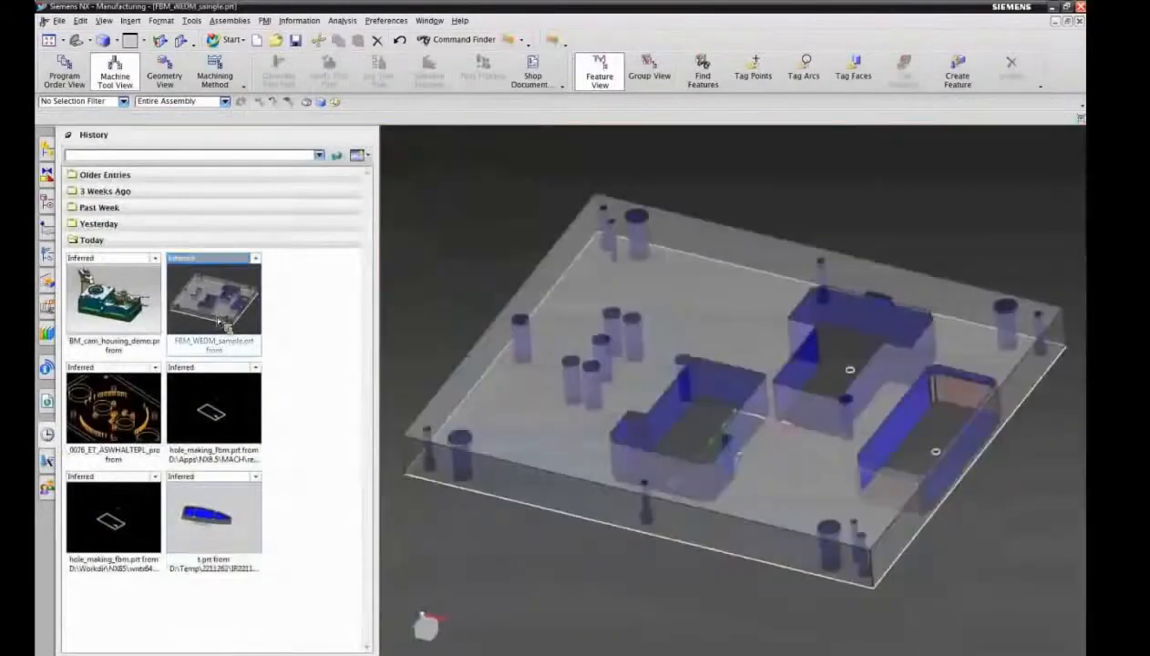
Step: Examine the sample plate's machine tool, program order and geometry groups before any operations are created
click(48, 257)
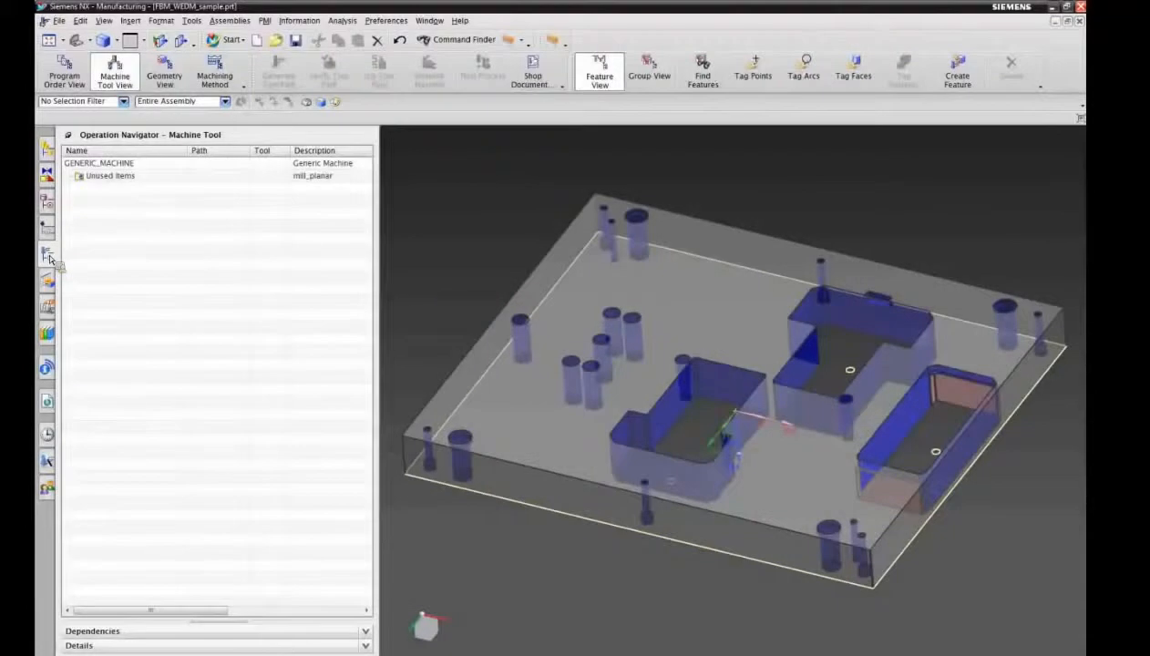
click(165, 73)
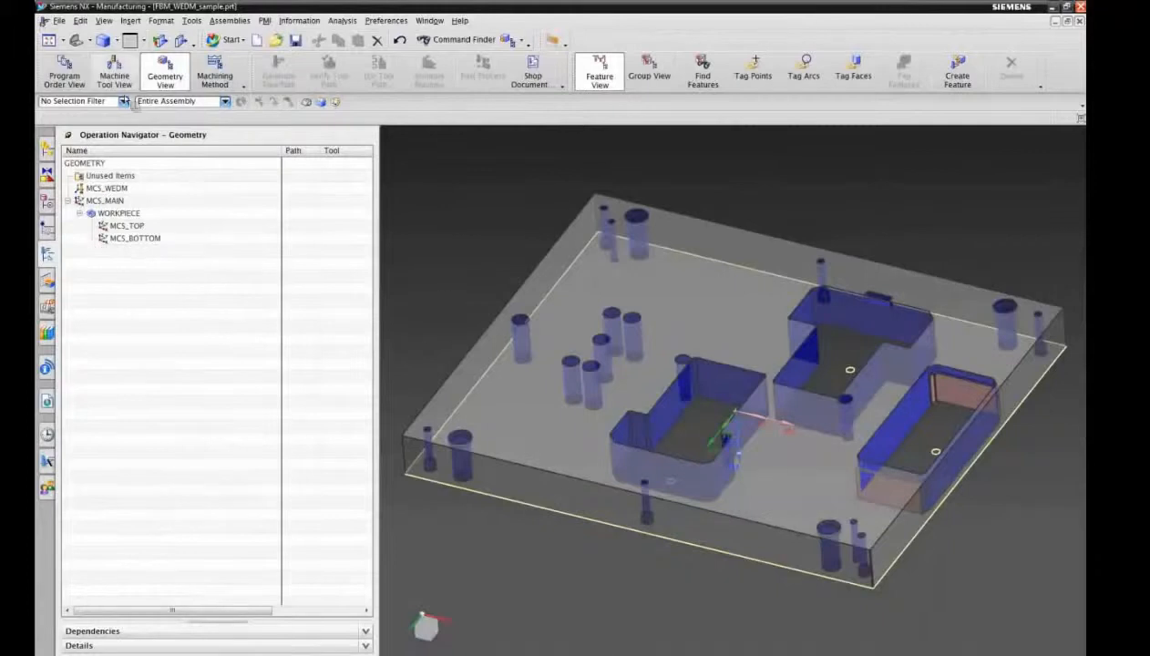
click(65, 77)
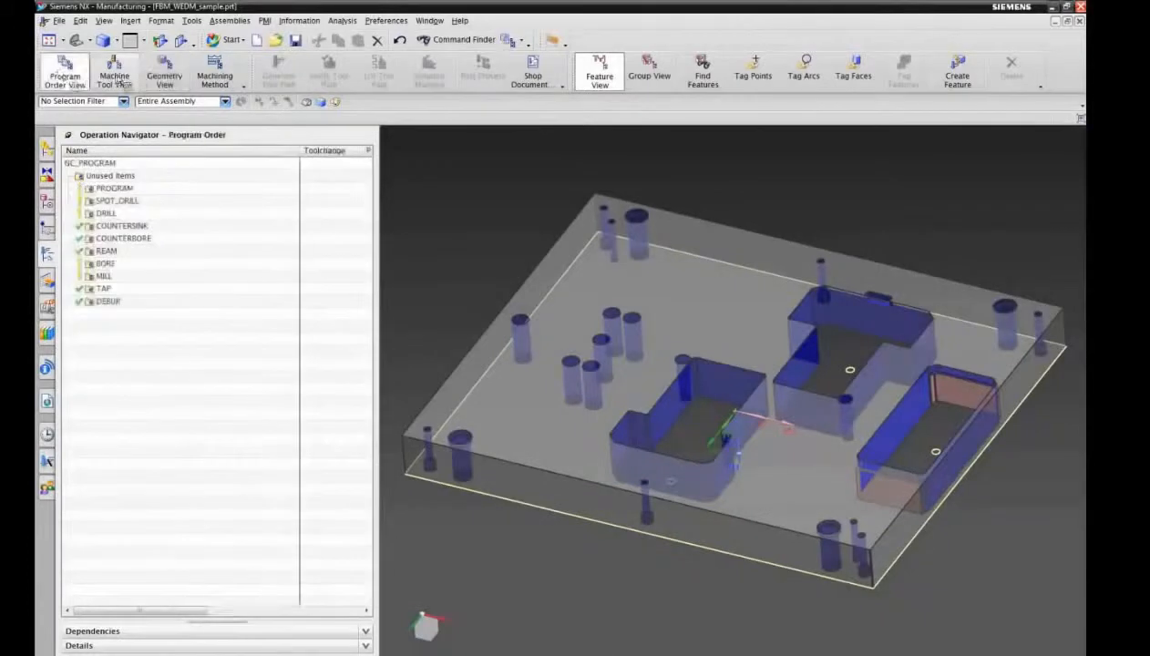
click(115, 73)
click(165, 76)
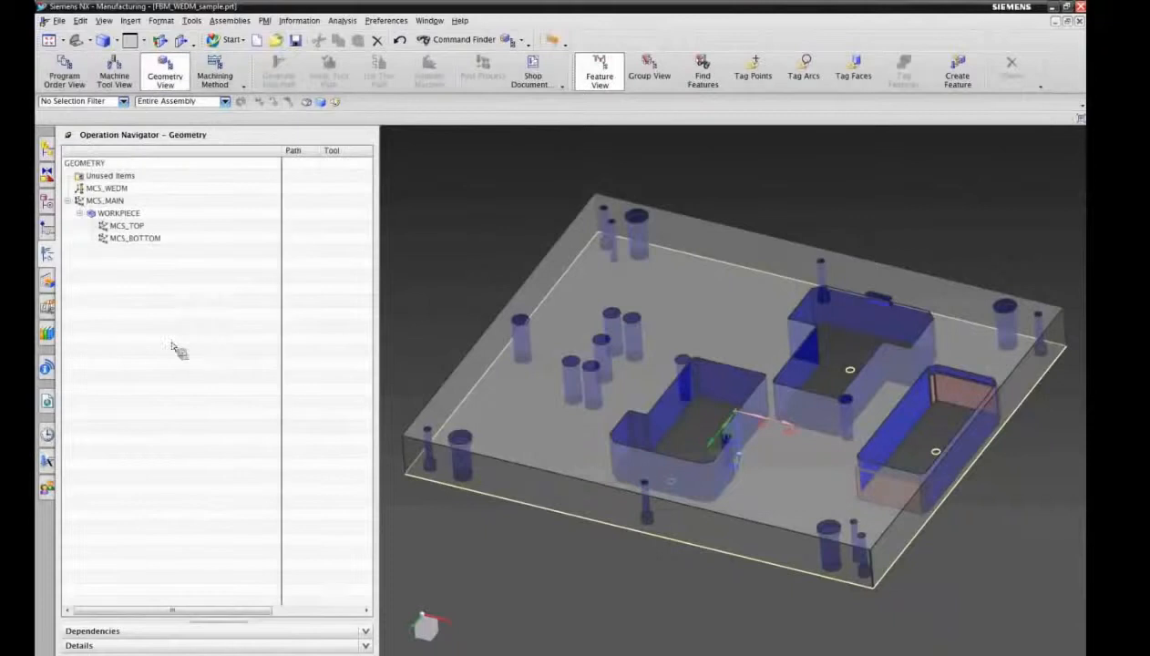
Step: Recognize only WEDM_FREE_SHAPED_STRAIGHT features on the plate's workpiece with parametric recognition and accept the found features
click(42, 299)
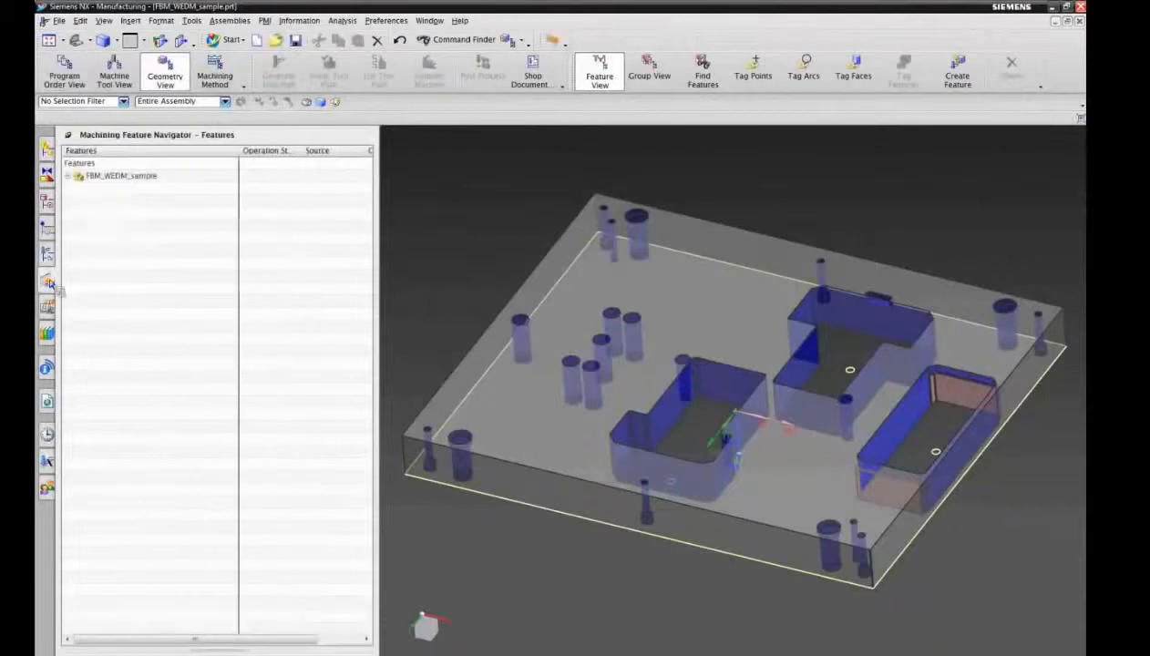
click(710, 80)
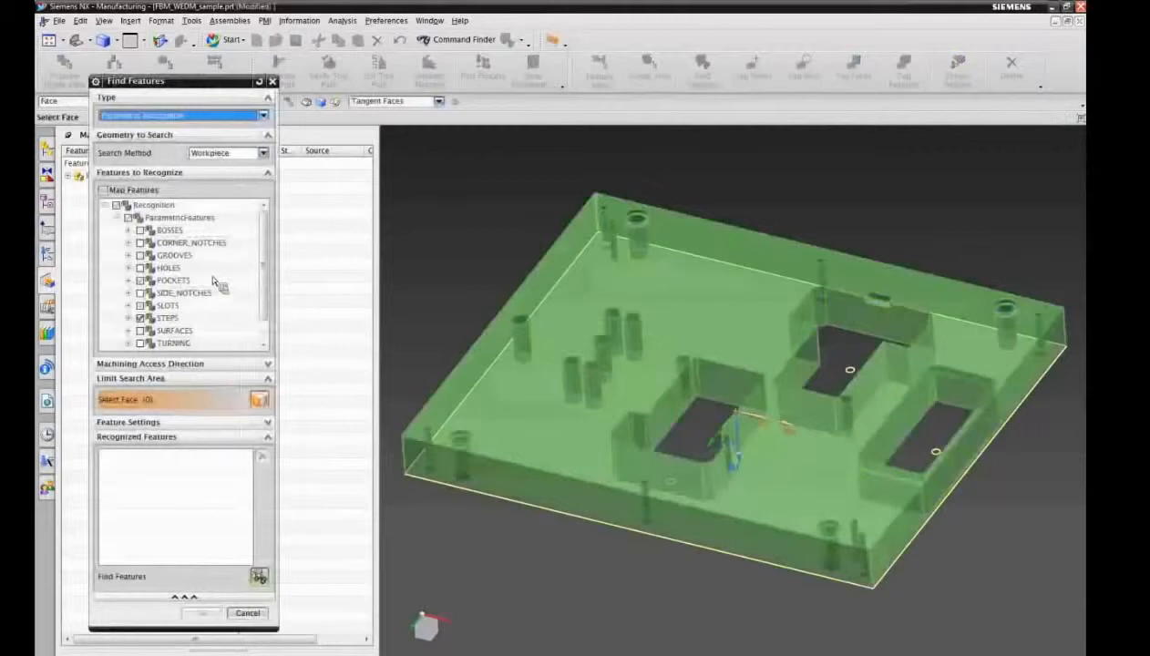
click(117, 218)
click(117, 218)
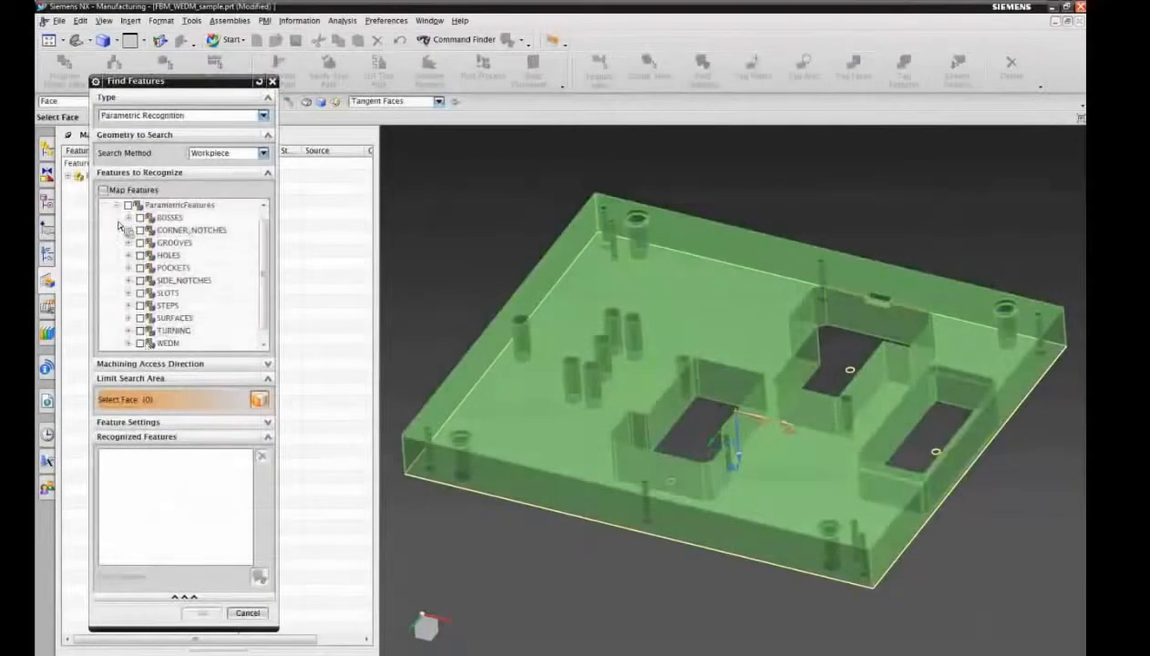
click(129, 344)
scroll(268, 296, down, 1)
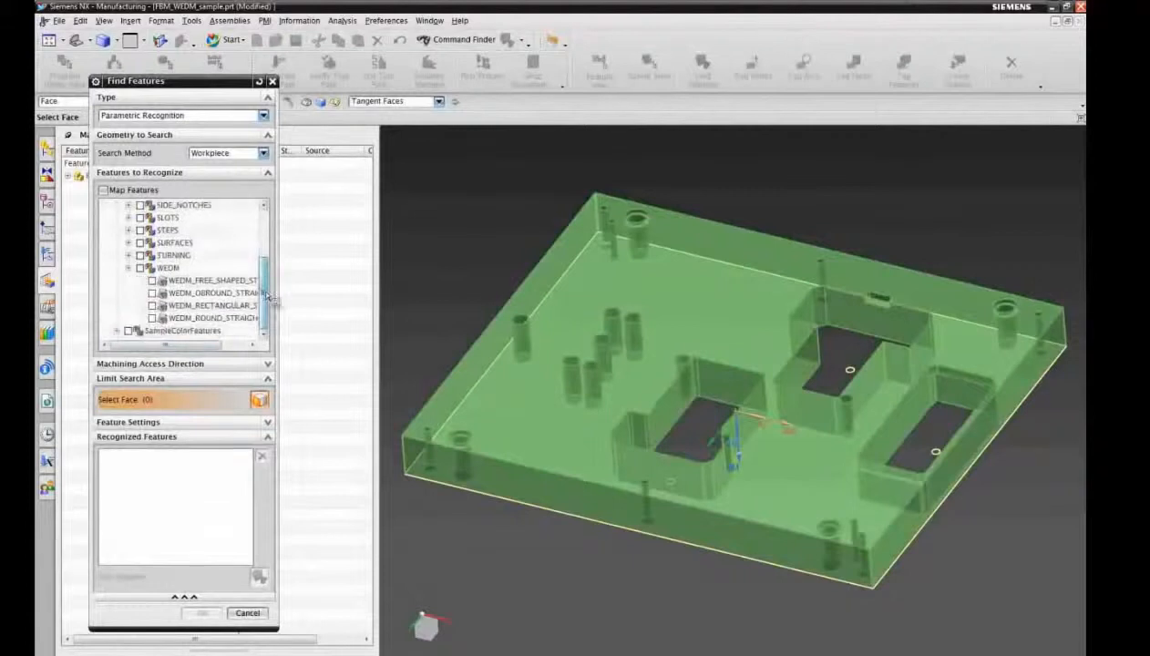
click(153, 281)
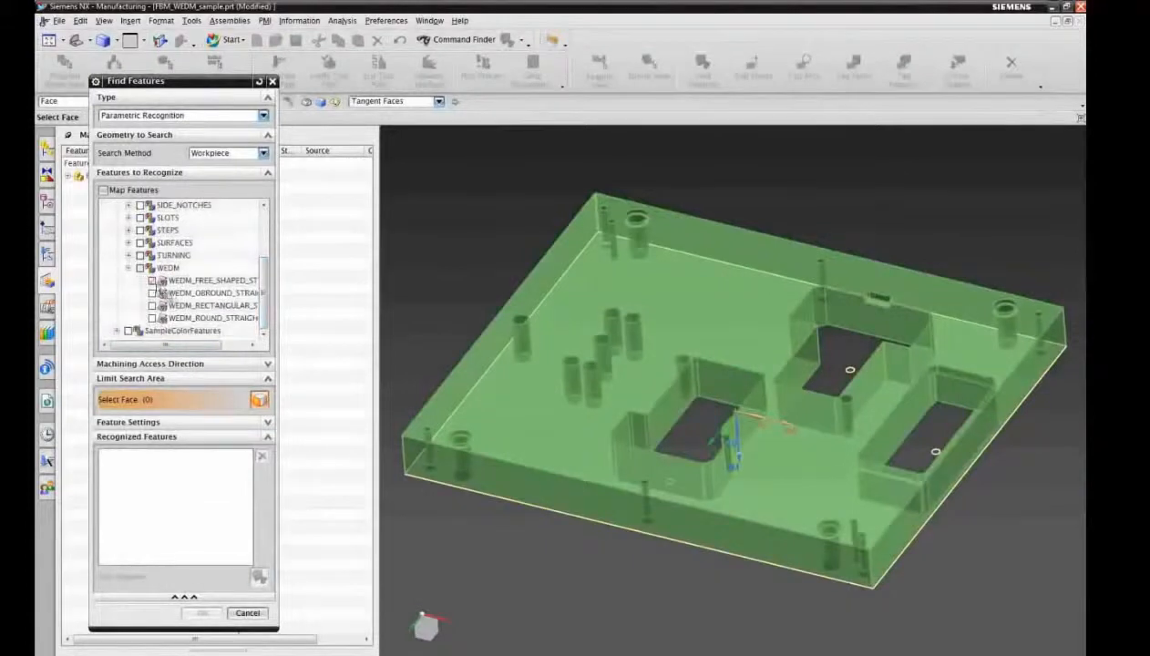
click(259, 576)
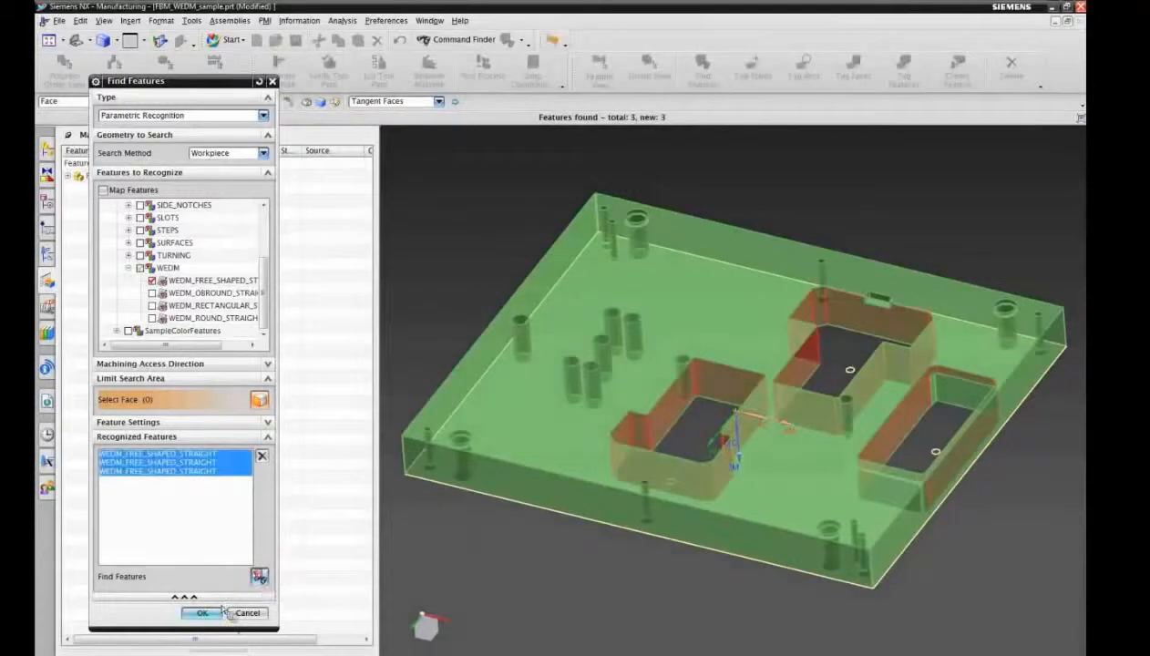
click(202, 613)
right_click(195, 154)
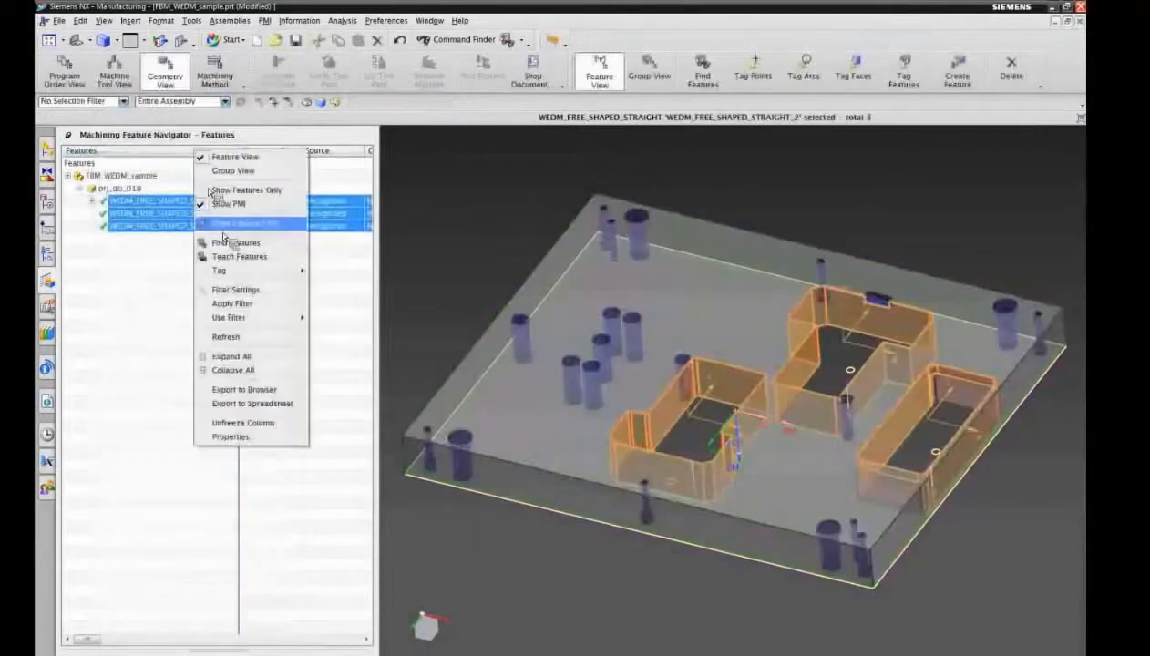
click(217, 227)
click(173, 297)
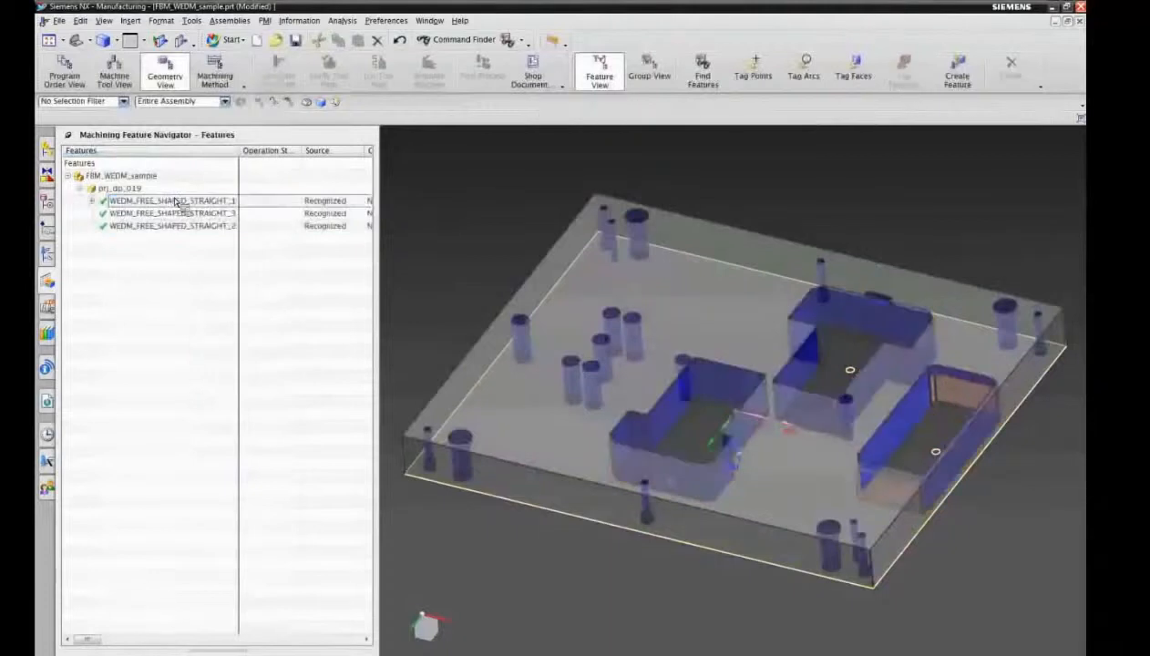
Step: Create a rule-based feature process for all three WEDM_FREE_SHAPED_STRAIGHT features using only the WireEDM knowledge library, and close the information listing
click(174, 201)
shift+click(170, 226)
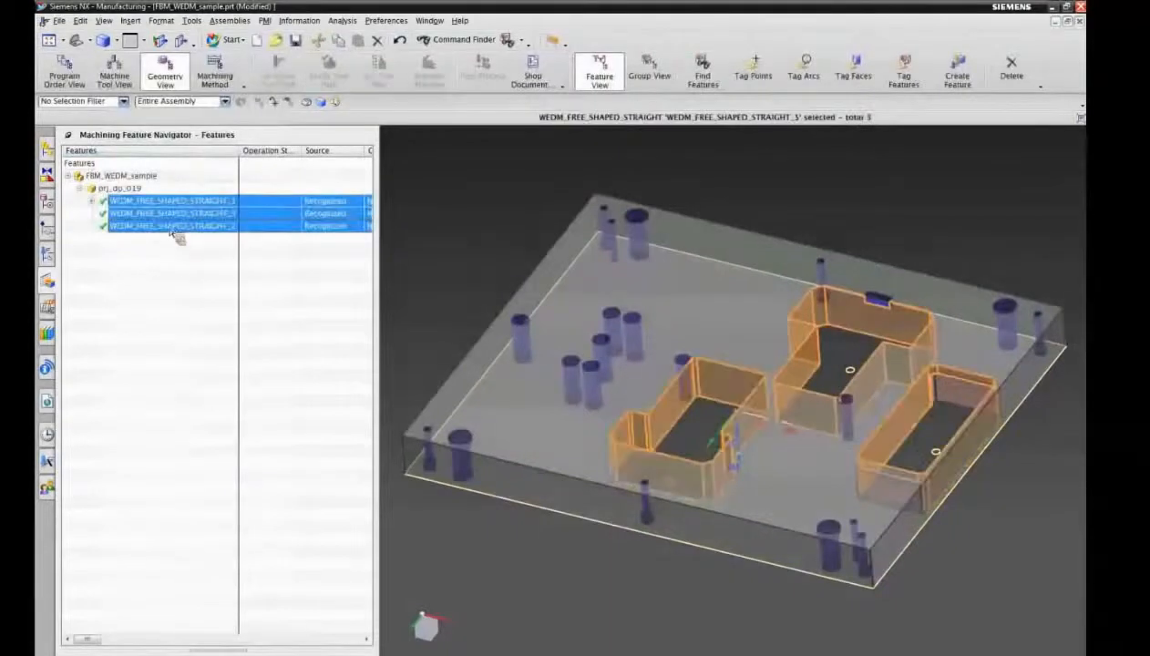
right_click(173, 230)
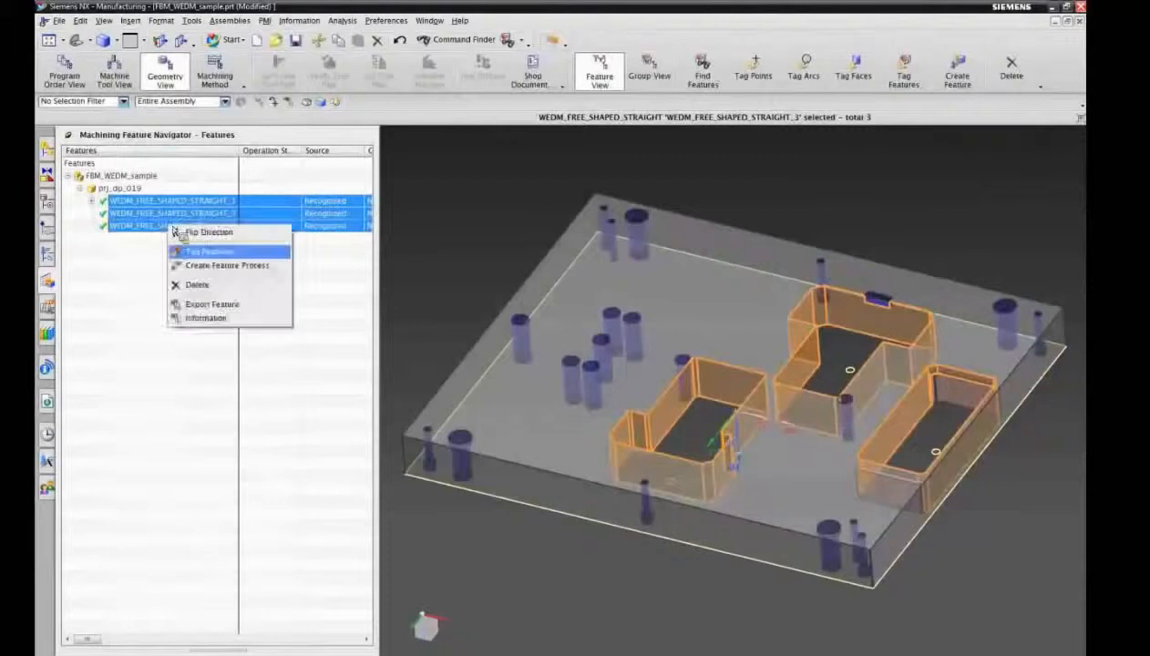
click(212, 264)
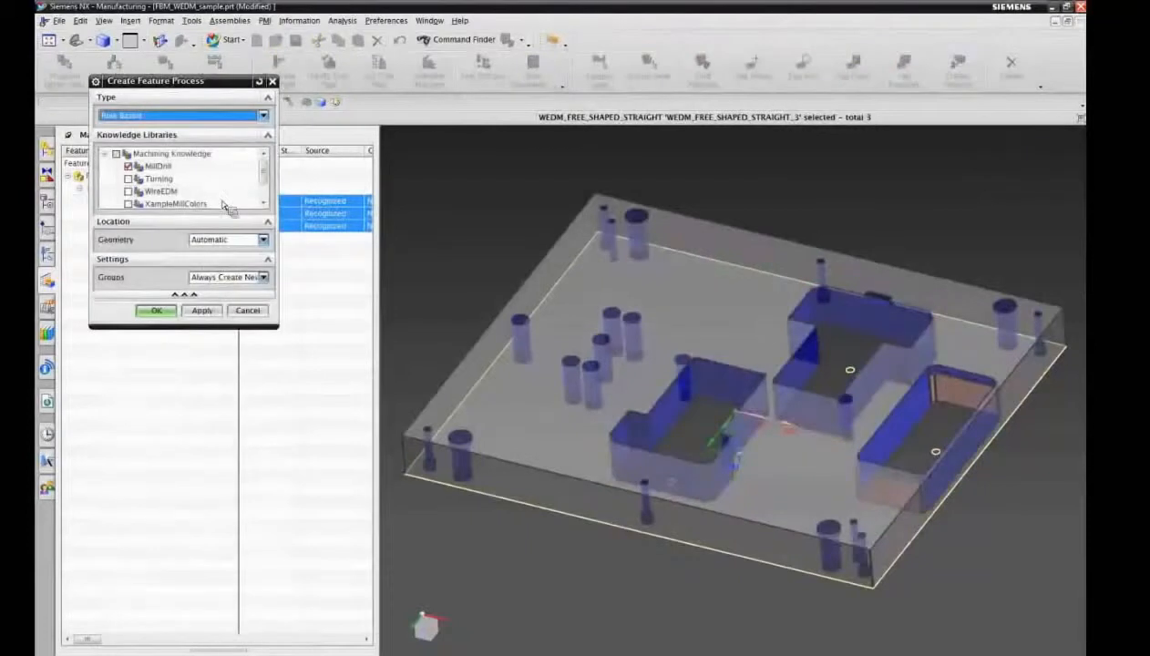
click(127, 166)
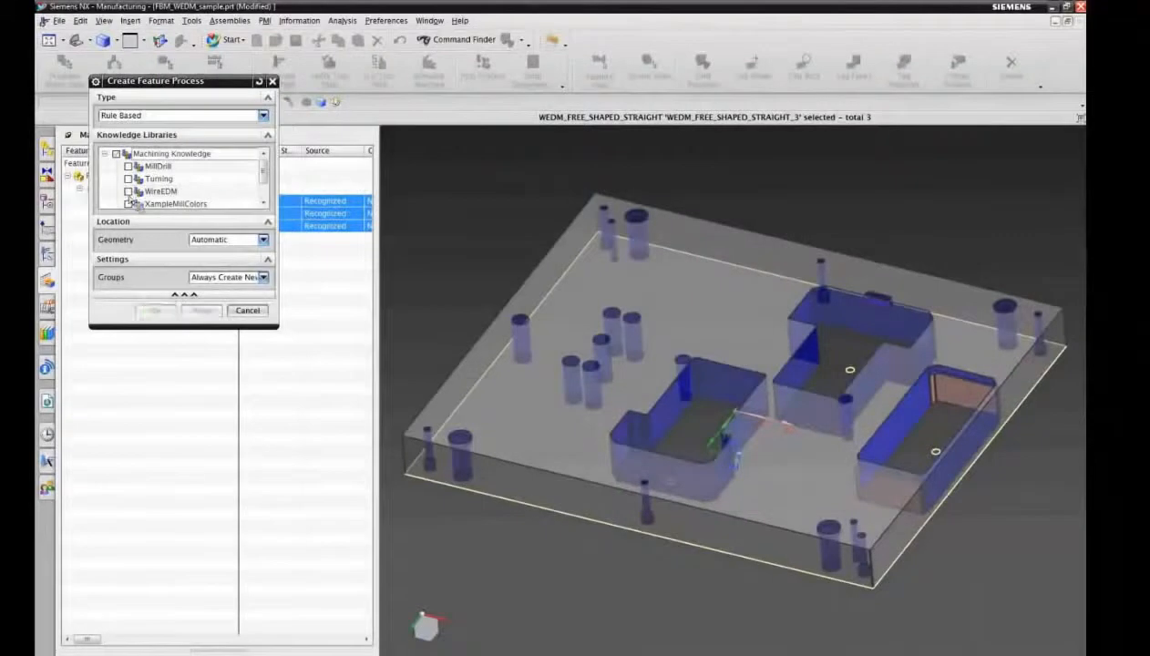
click(127, 191)
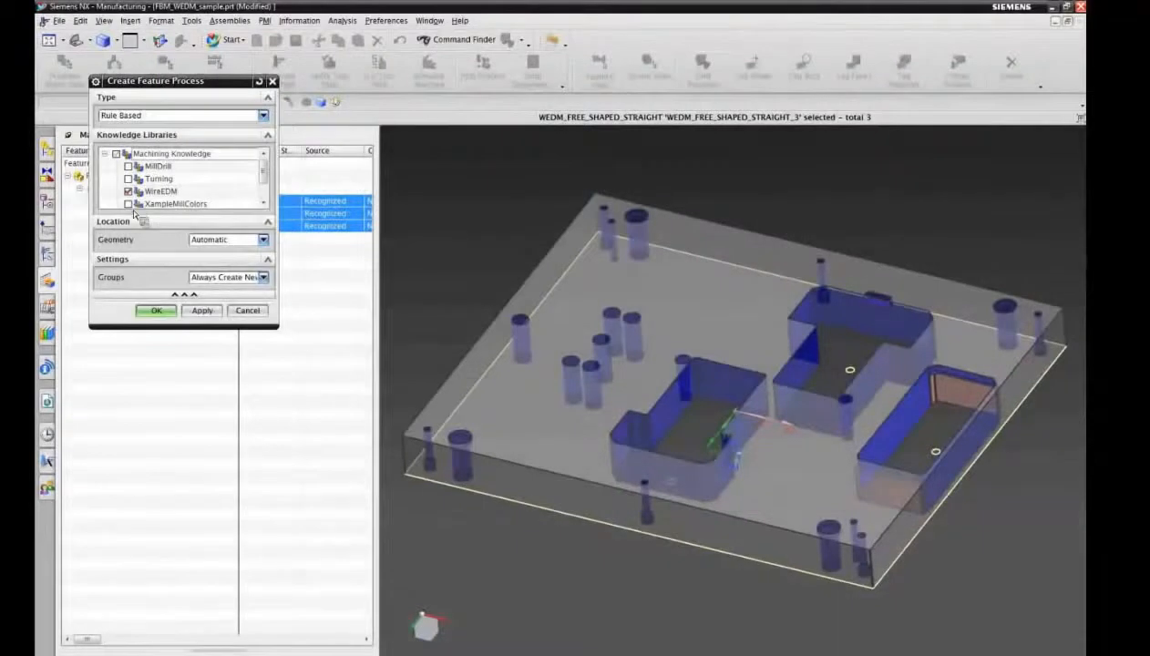
click(158, 311)
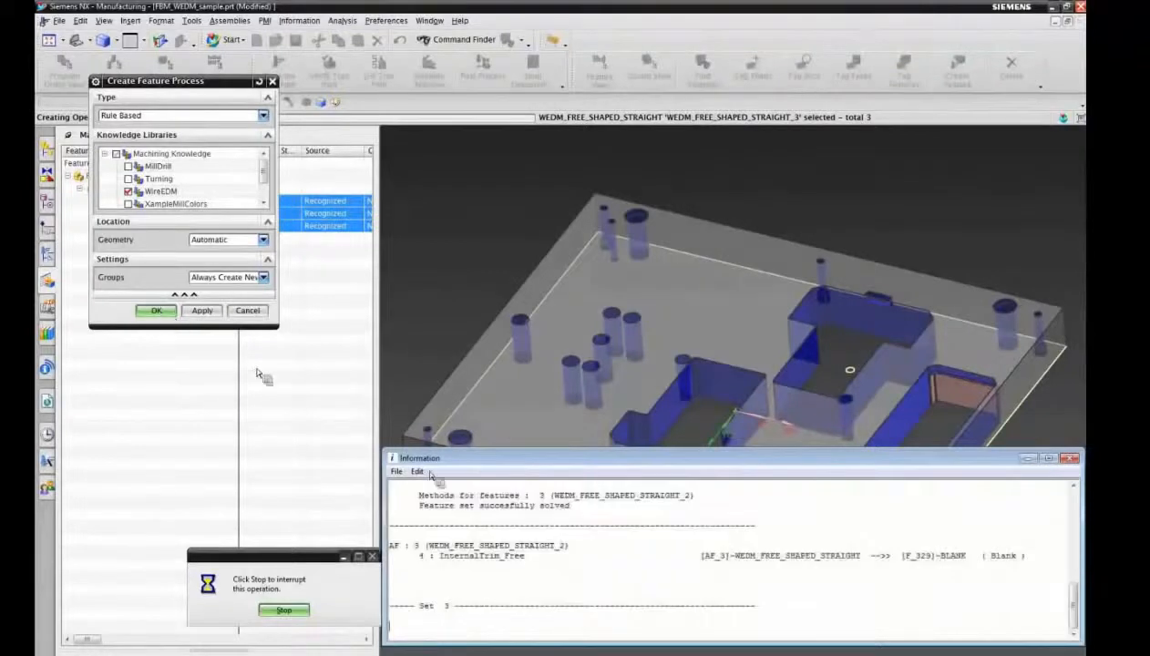
double_click(393, 462)
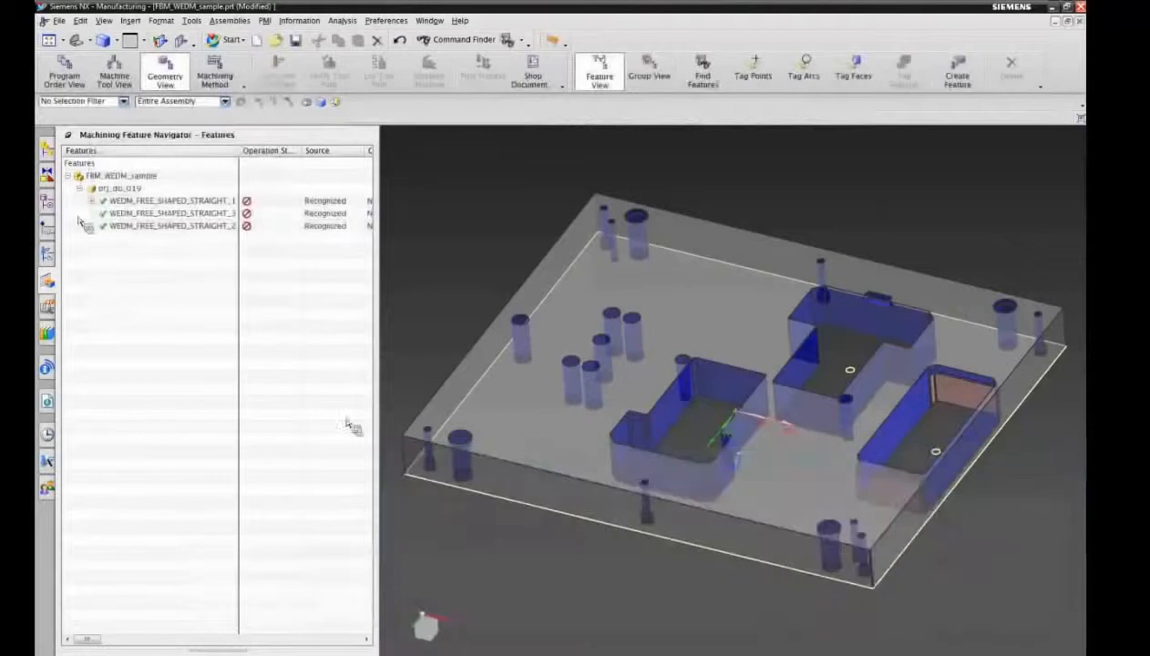
Step: Expand the whole geometry tree and highlight each WEDM_FREE_SHAPED_STRAIGHT group and the WEDM_GEOM boundary on the plate
click(49, 254)
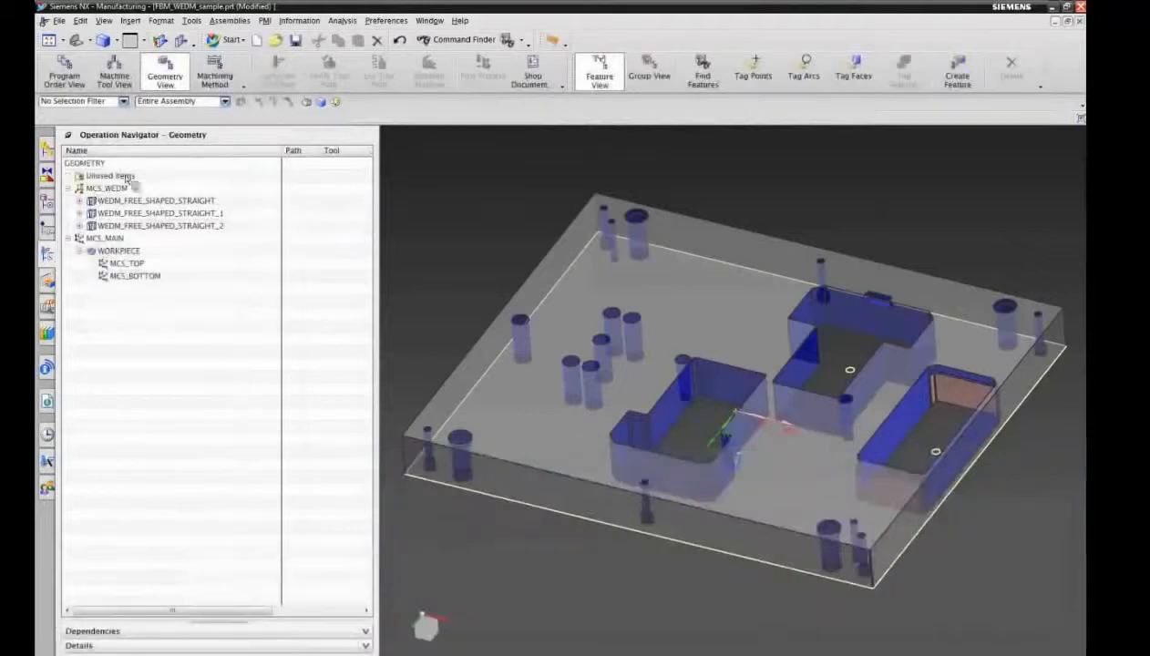
right_click(146, 155)
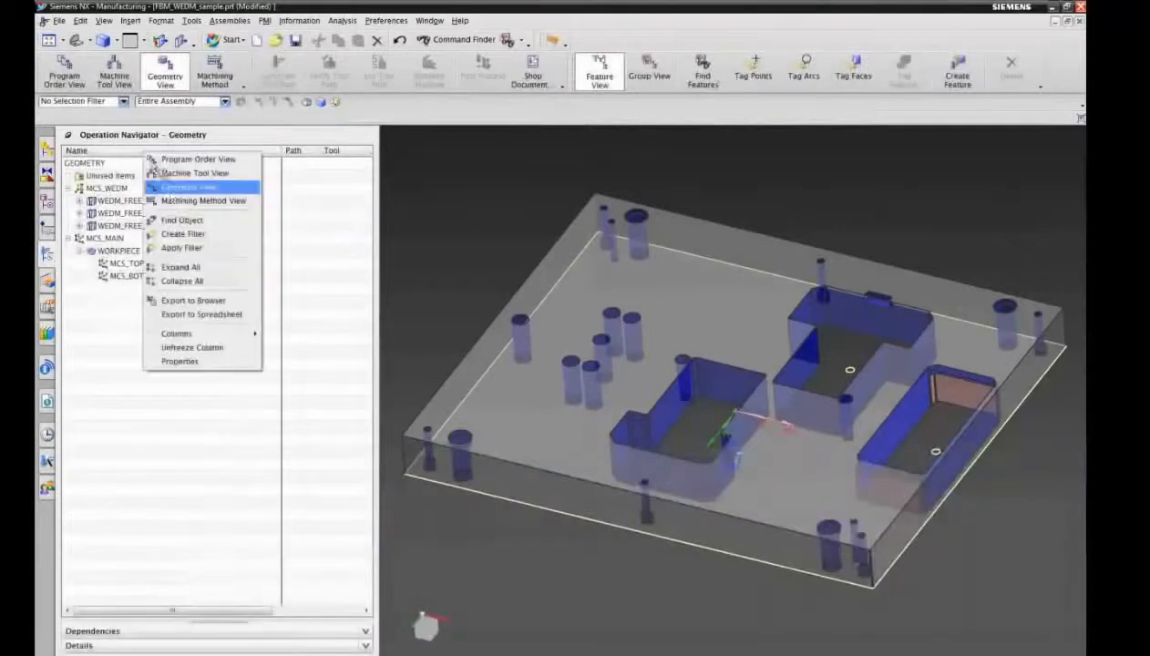
click(180, 266)
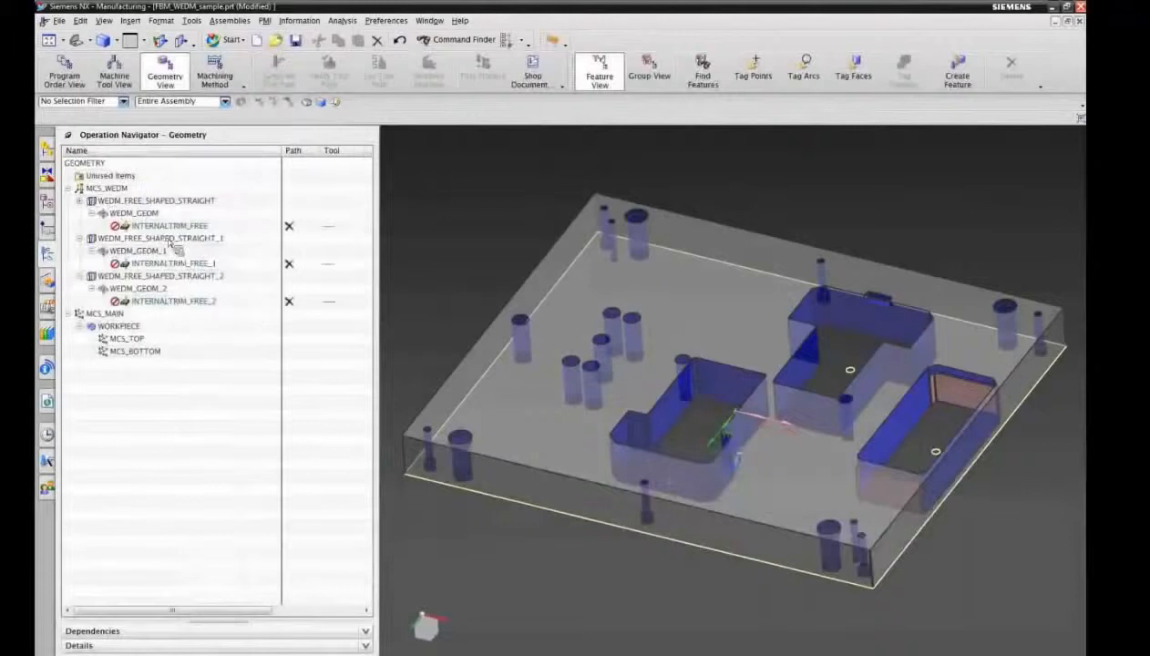
click(121, 202)
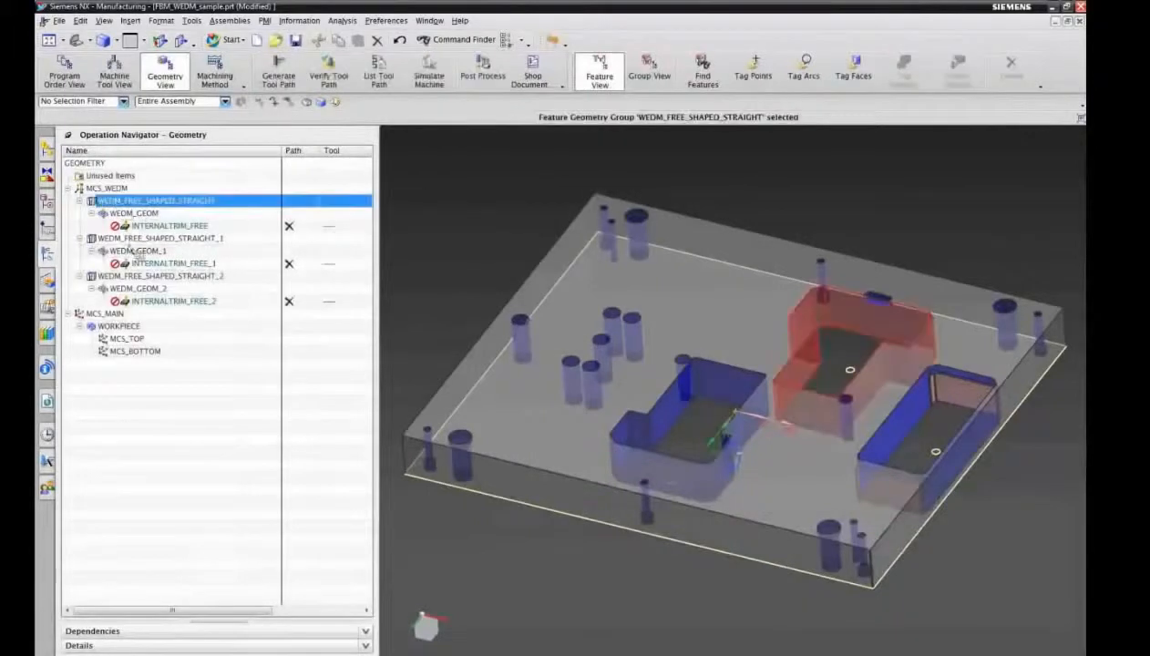
click(133, 240)
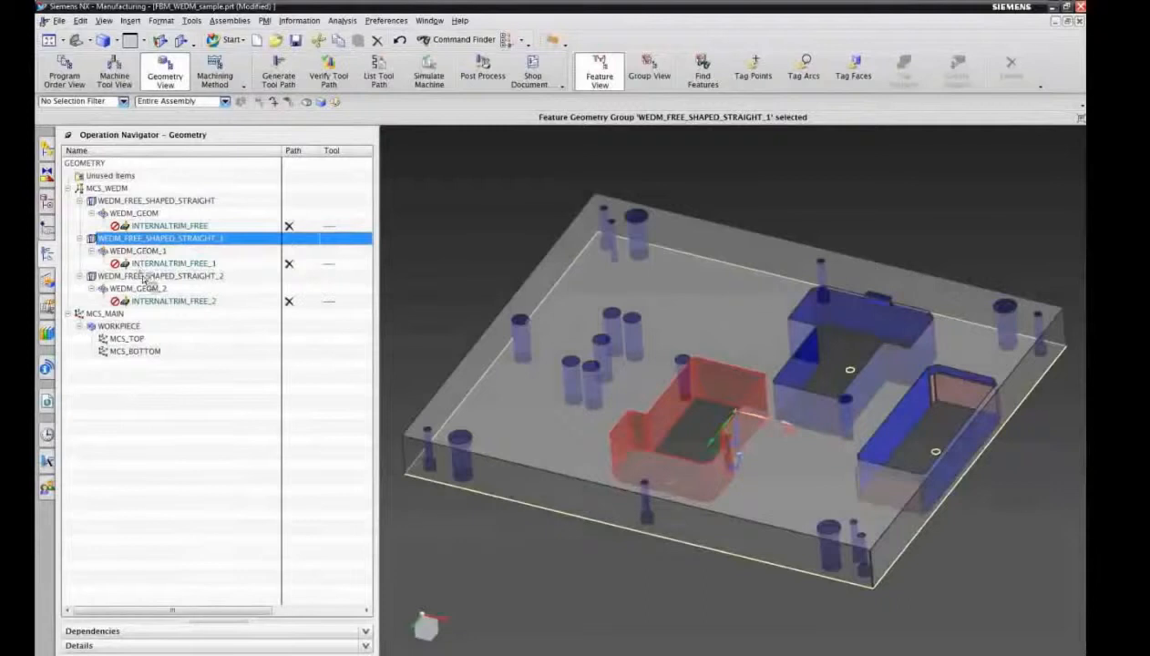
click(146, 277)
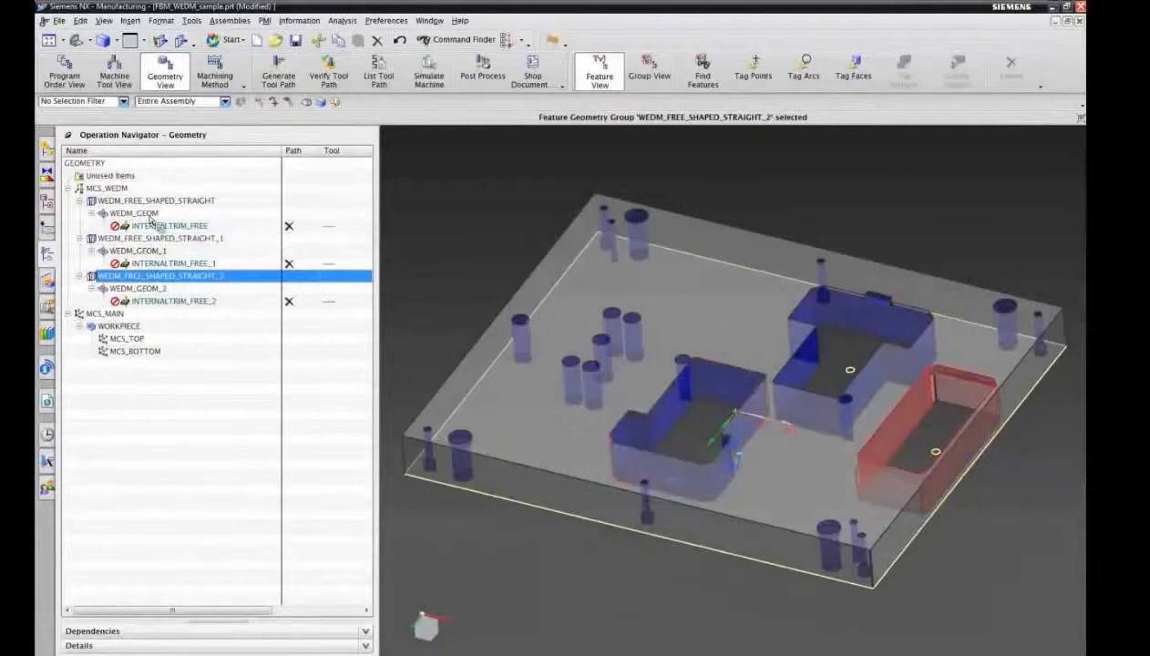
click(150, 214)
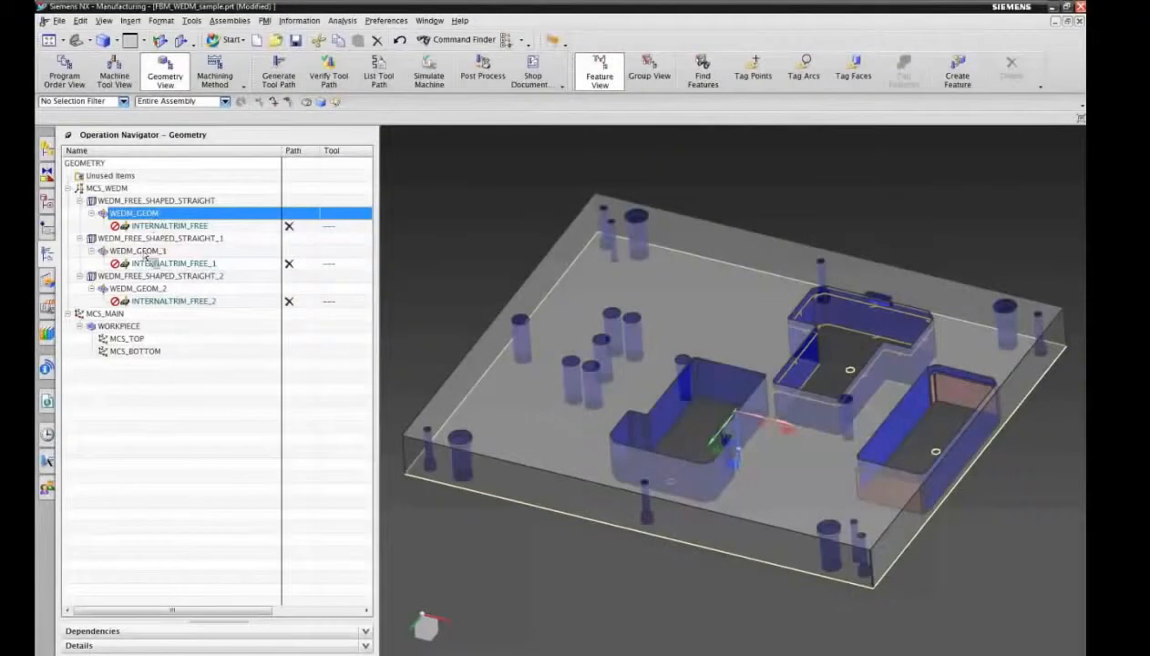
Step: Highlight the WEDM_GEOM_1 and WEDM_GEOM_2 boundaries, and generate the tool paths of all three INTERNALTRIM_FREE operations
click(145, 252)
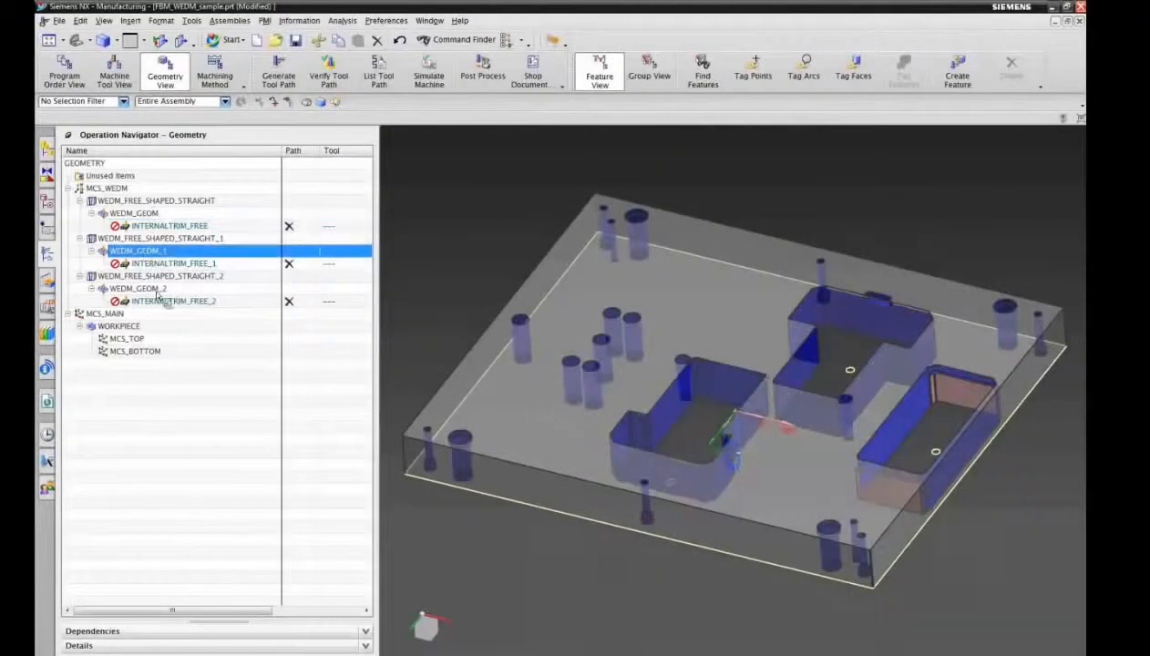
click(157, 288)
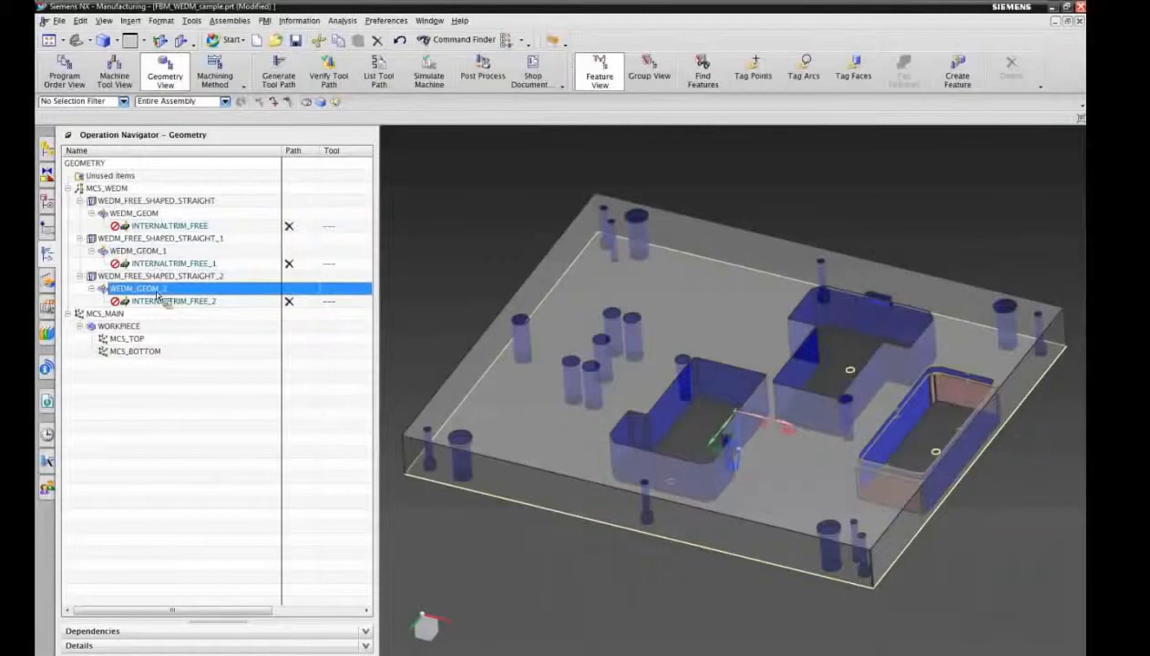
click(163, 228)
ctrl+click(164, 263)
ctrl+click(164, 300)
right_click(164, 300)
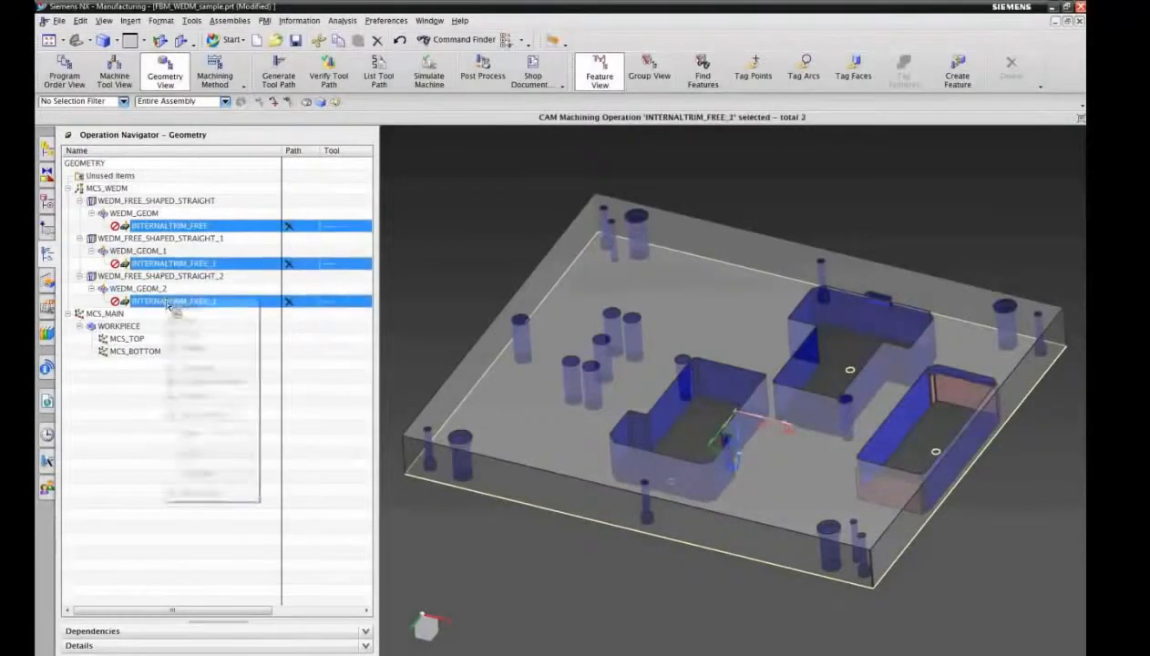
click(194, 370)
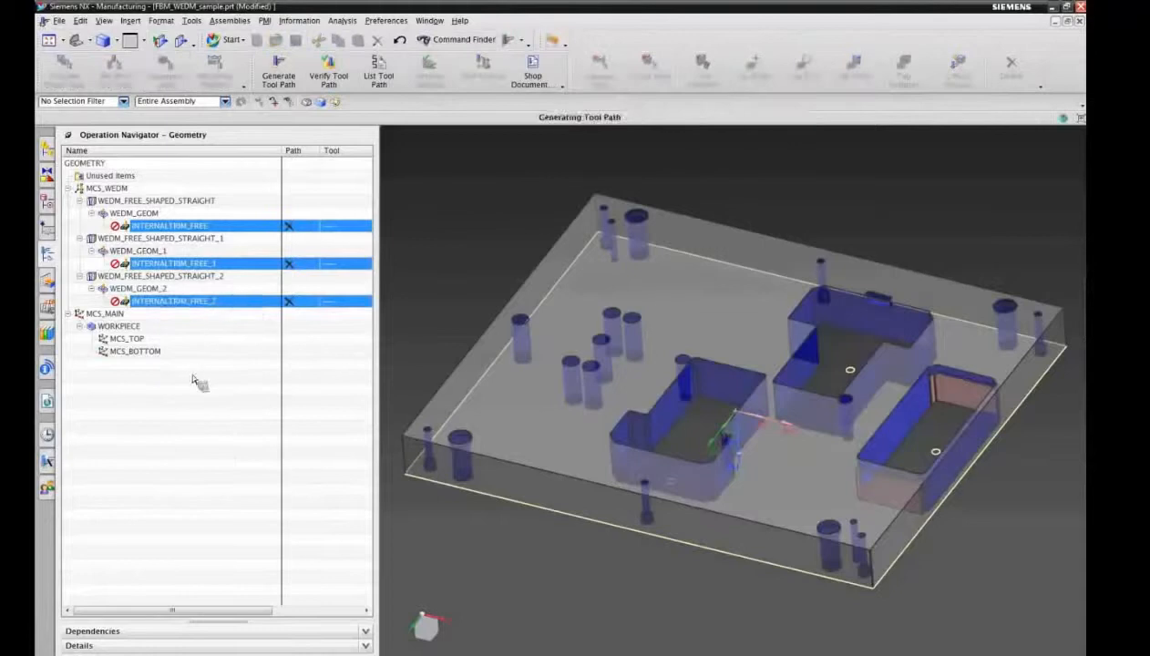
click(478, 364)
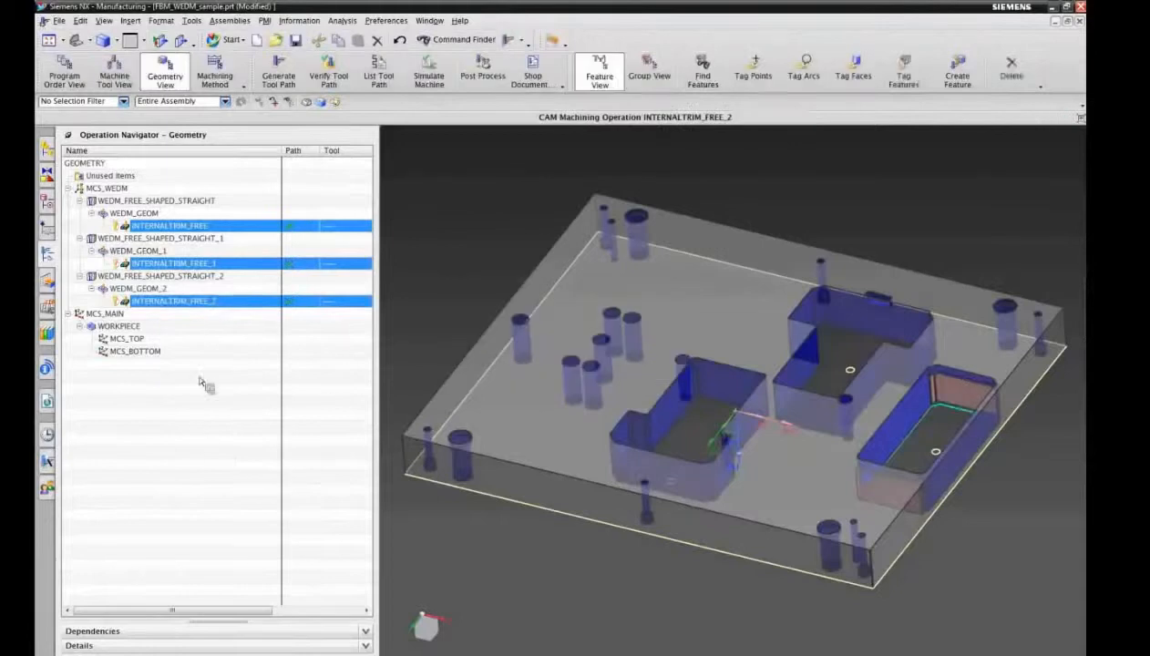
Step: Examine the tool paths of INTERNALTRIM_FREE and INTERNALTRIM_FREE_1 and the Internal Trim path settings of the first operation
click(194, 228)
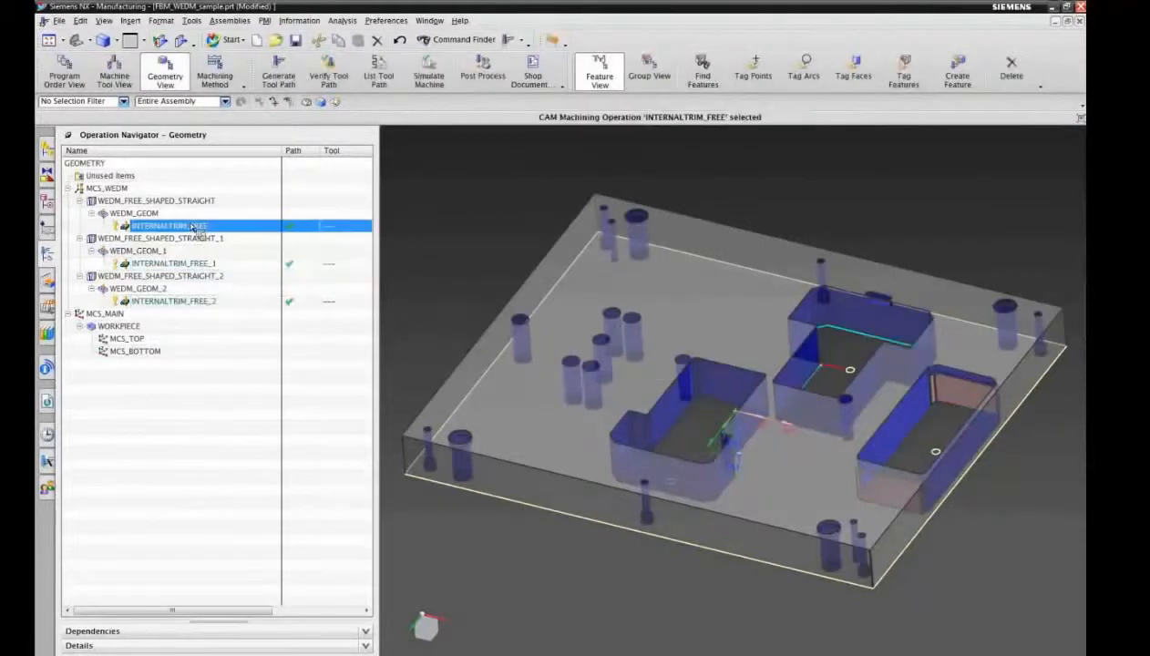
double_click(194, 228)
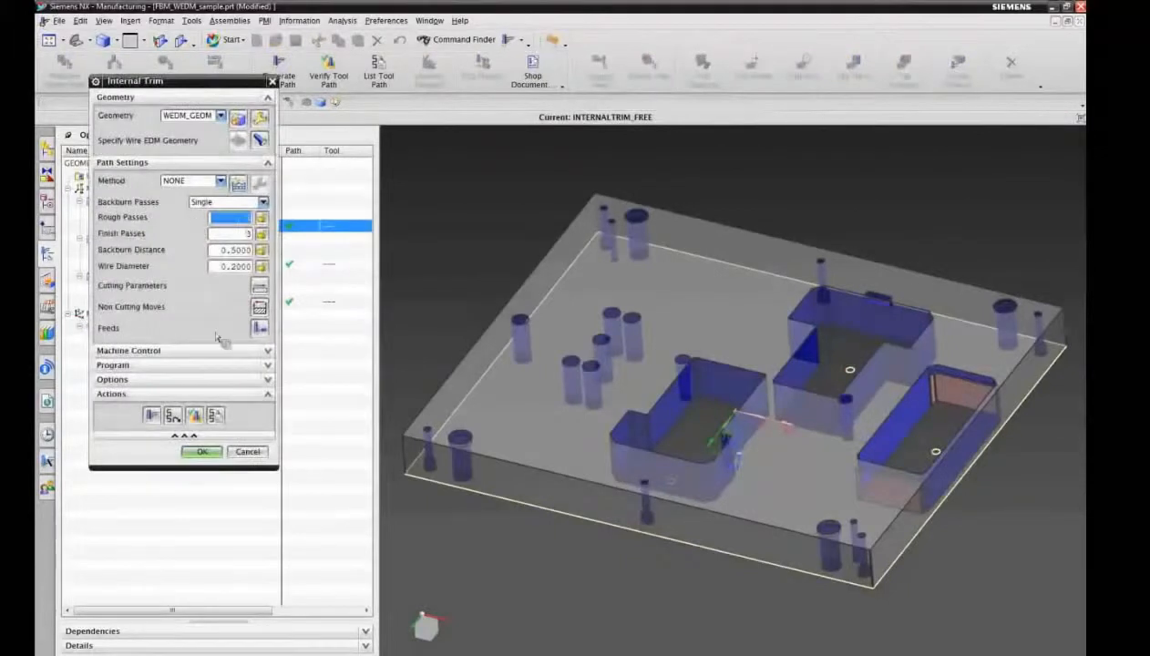
click(212, 451)
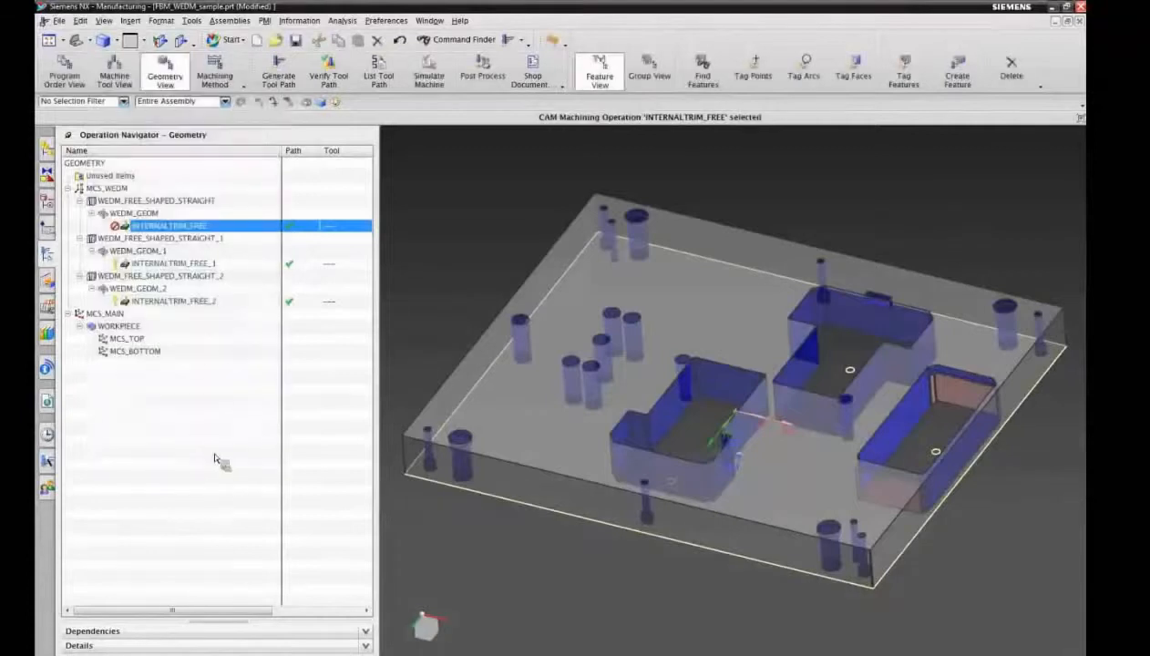
click(172, 263)
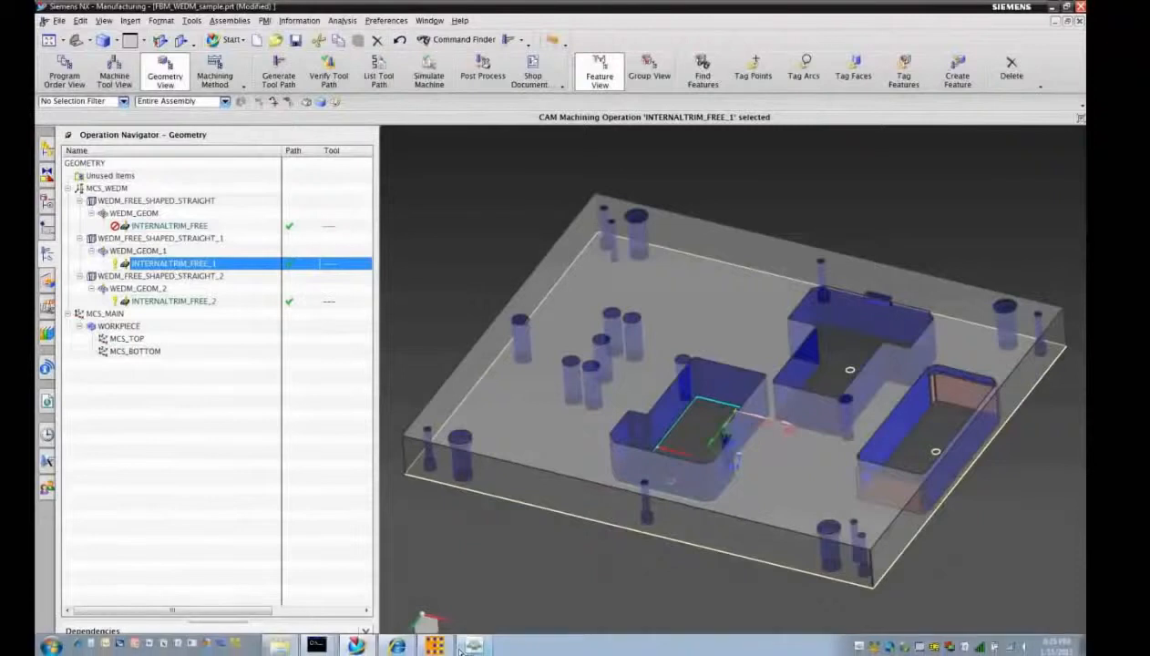
Step: Switch to the Machining Knowledge Editor and compare the WireEDM rules InternalTrim_Free and NoCore_Free
click(438, 646)
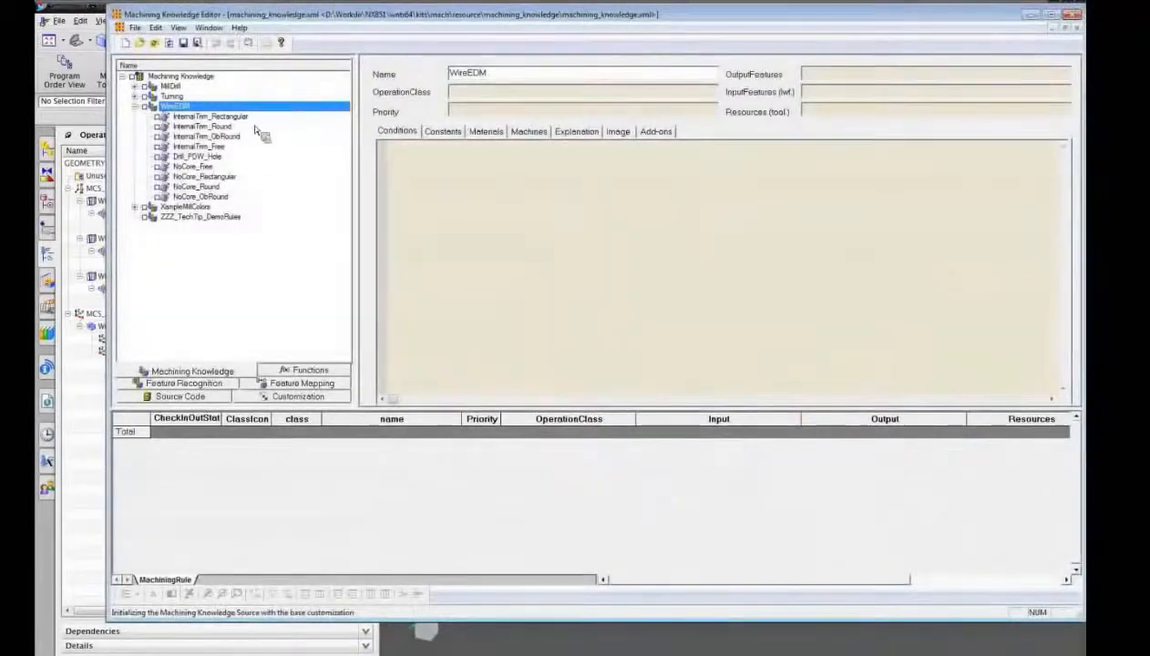
click(231, 148)
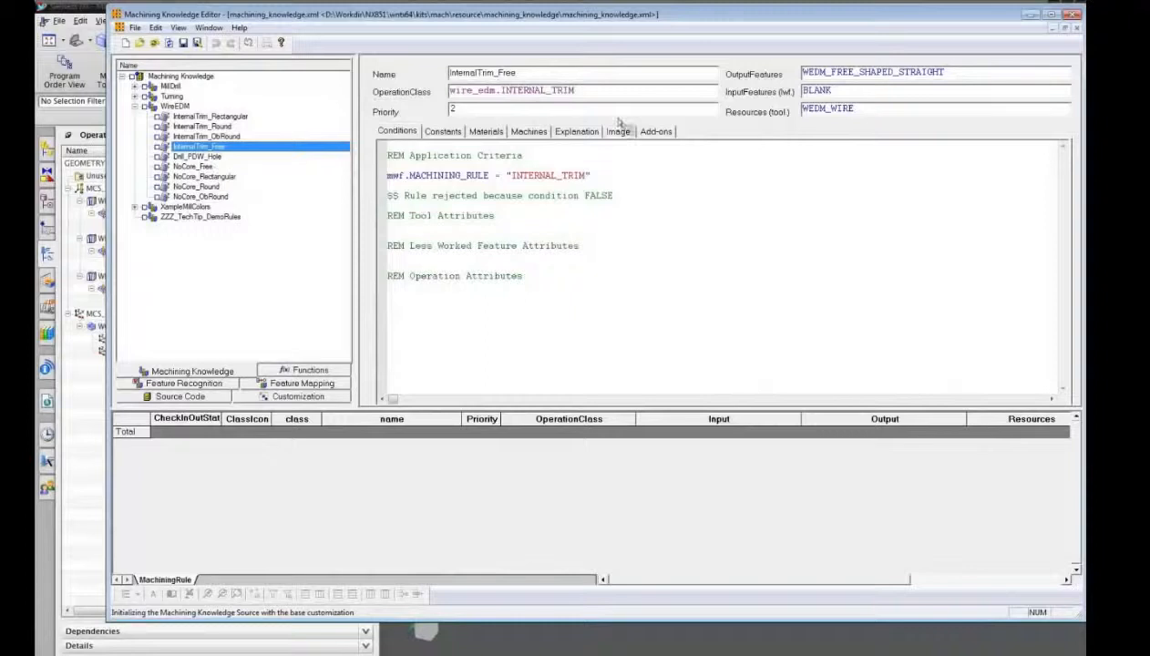
click(204, 169)
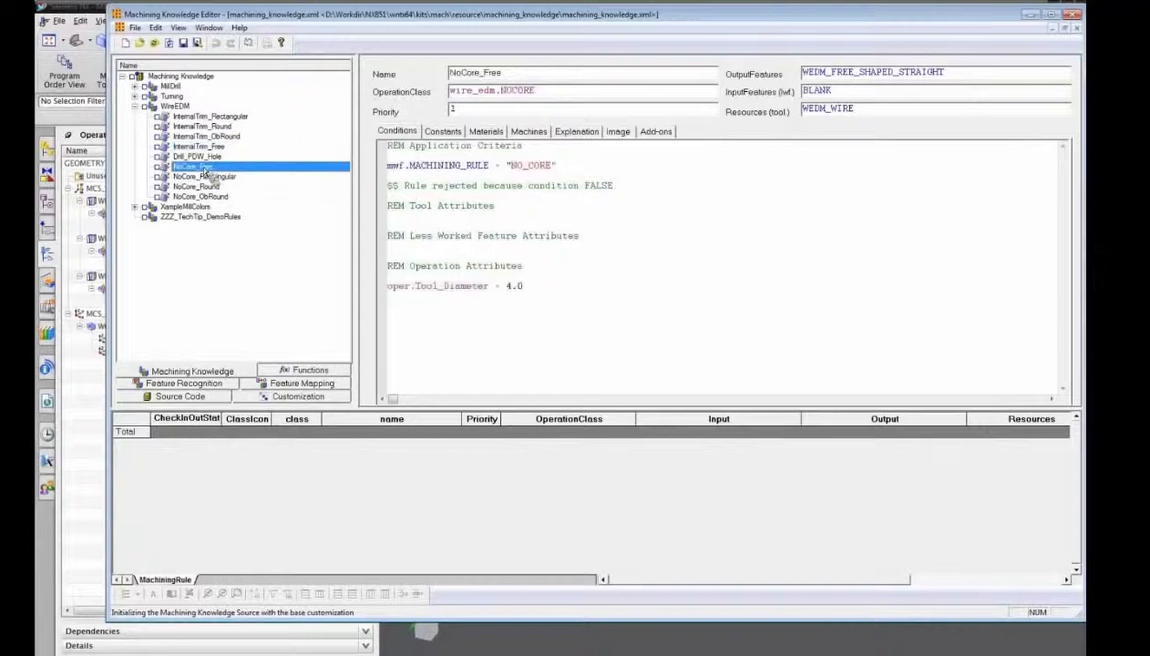
Step: Set the priority of the NoCore_Free rule to 3 and save the machining knowledge
click(474, 110)
drag(476, 109, 450, 110)
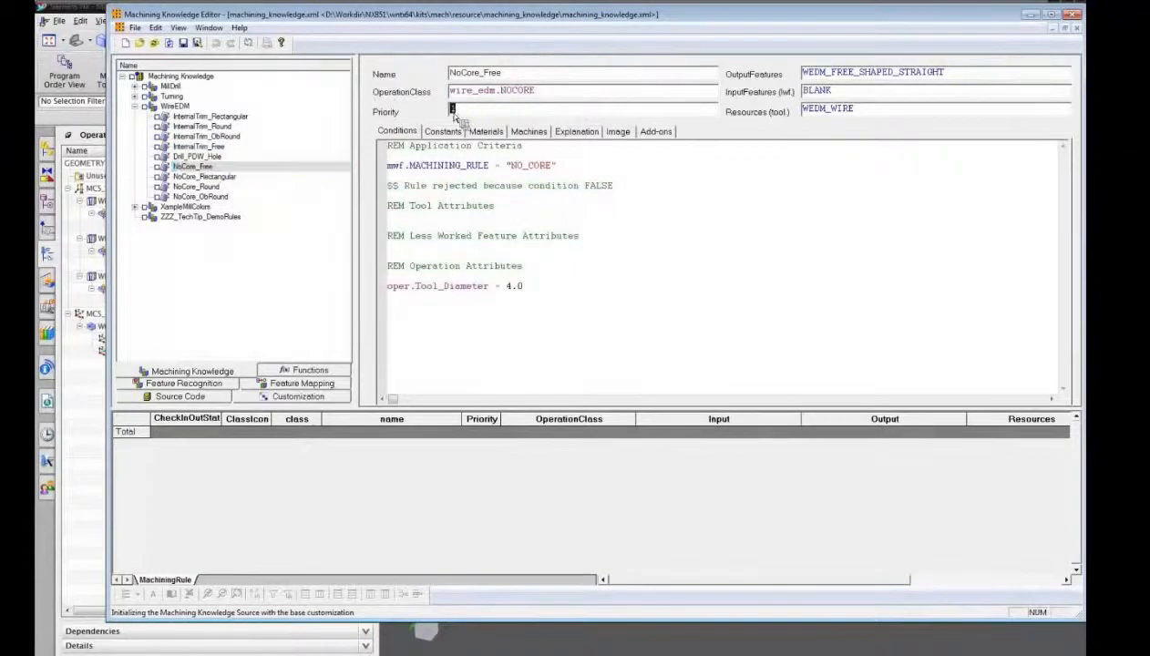
text(3)
click(189, 44)
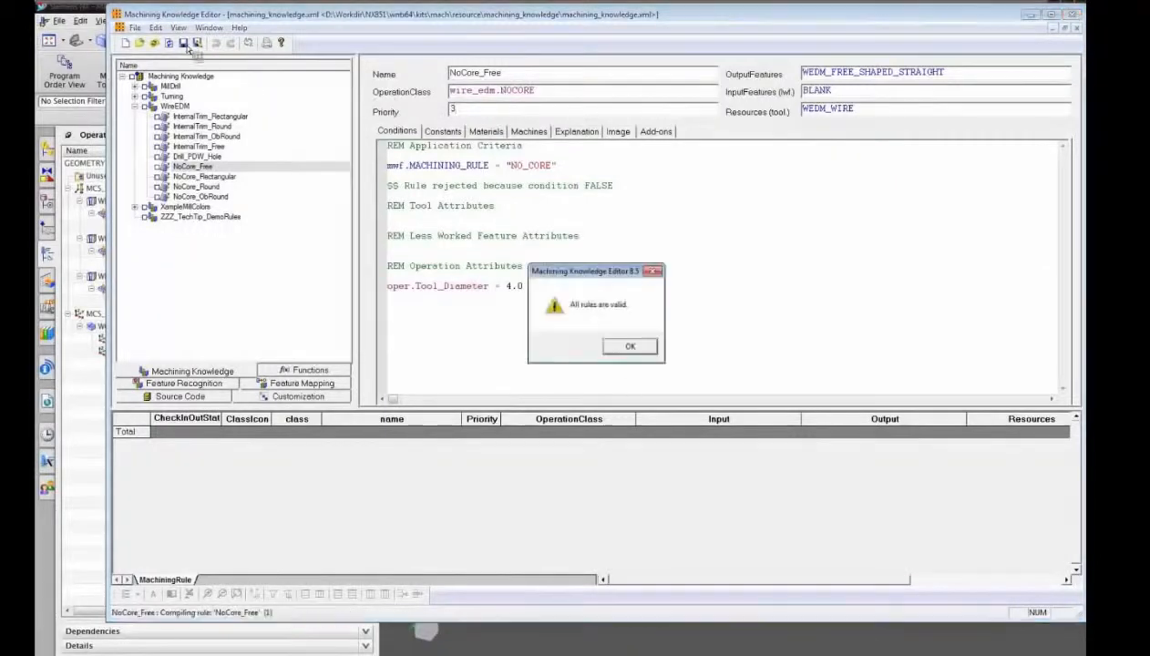
key(Return)
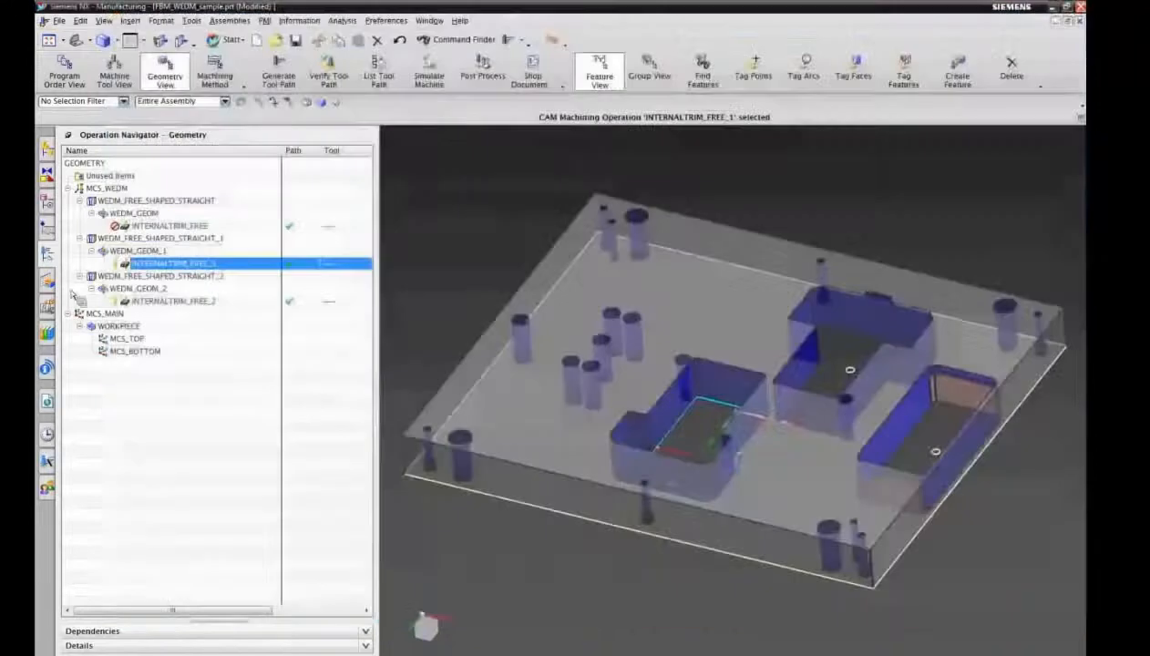
Step: Back in Siemens NX, undo the internal trim operation creation and check the recognized features and the geometry groups
click(401, 43)
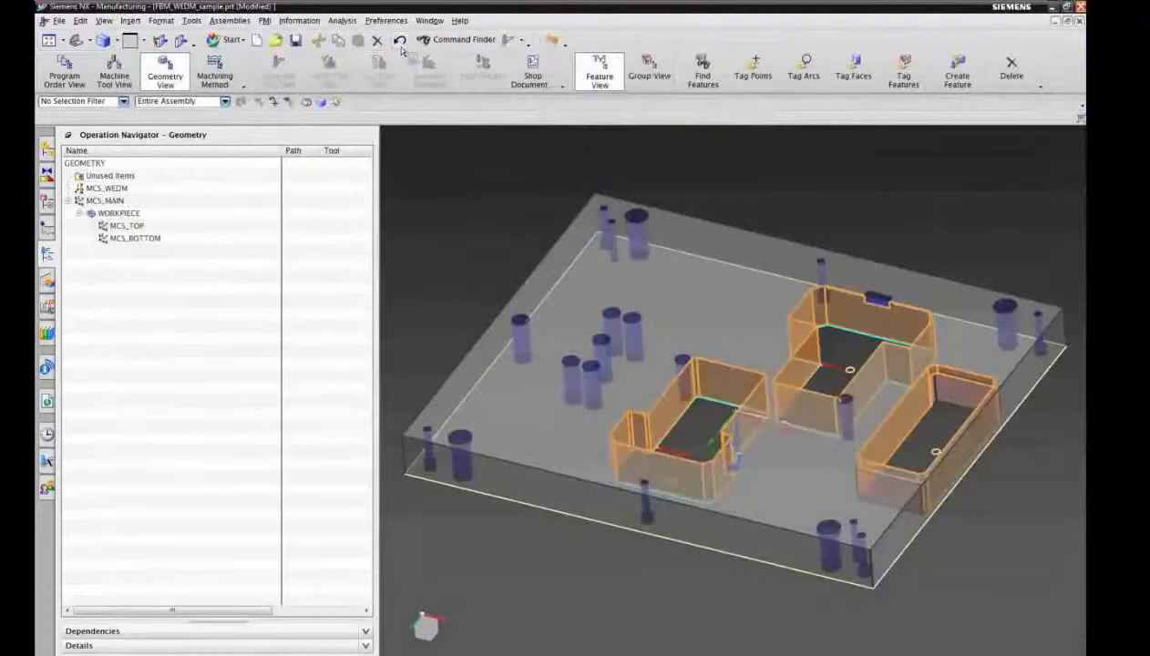
click(48, 282)
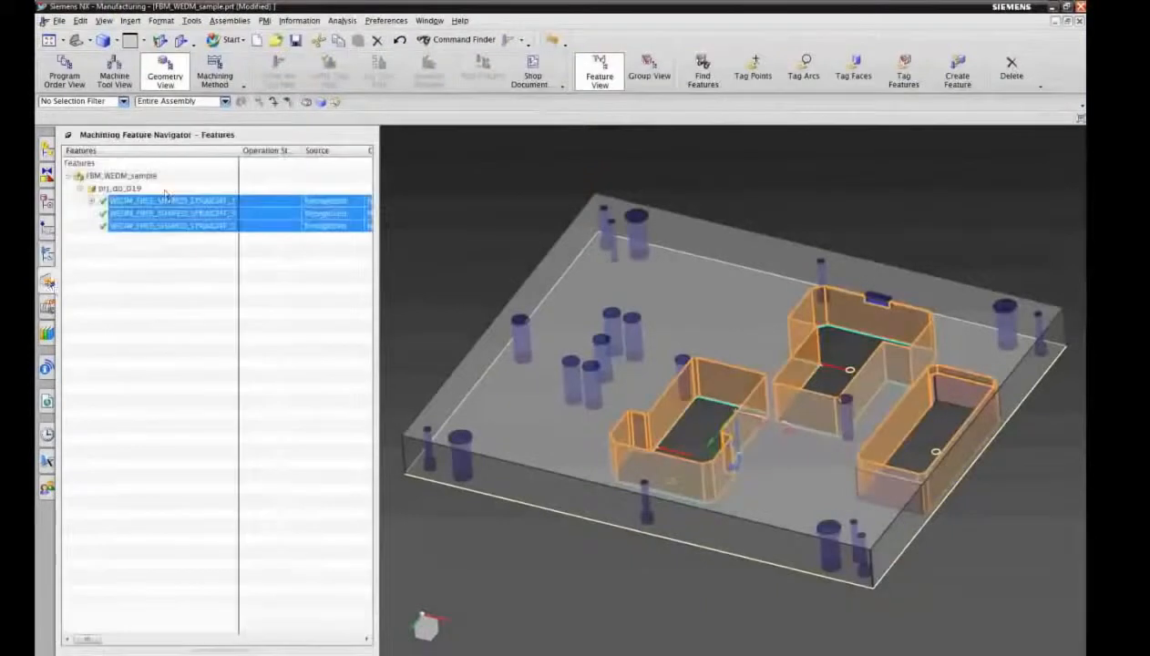
click(49, 256)
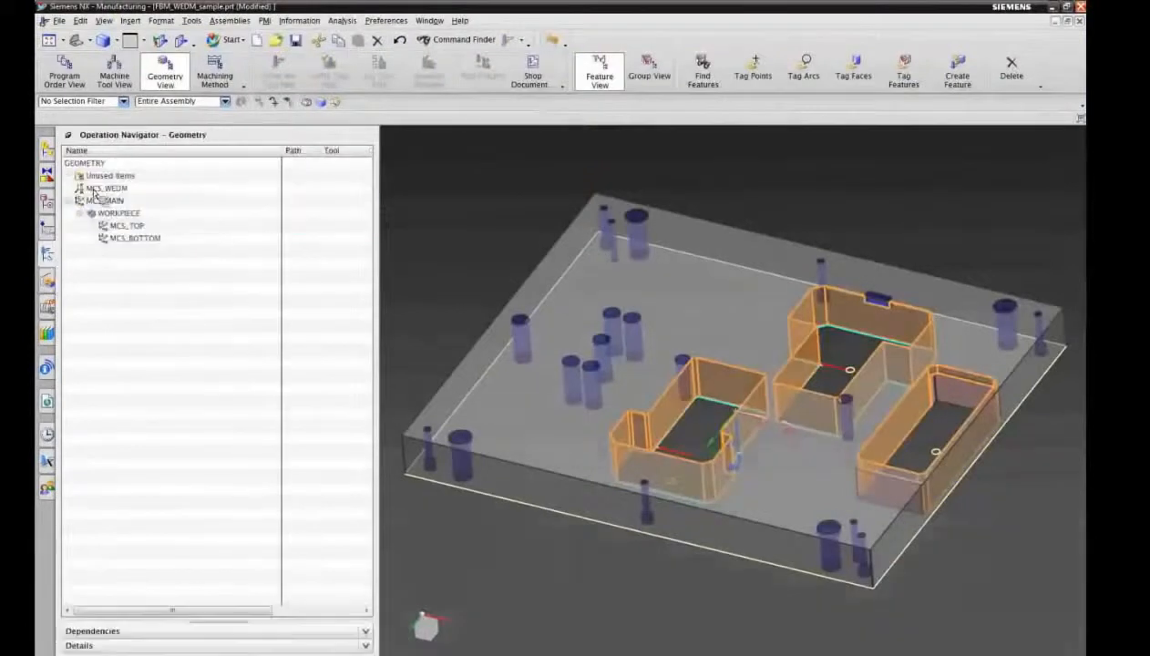
click(50, 282)
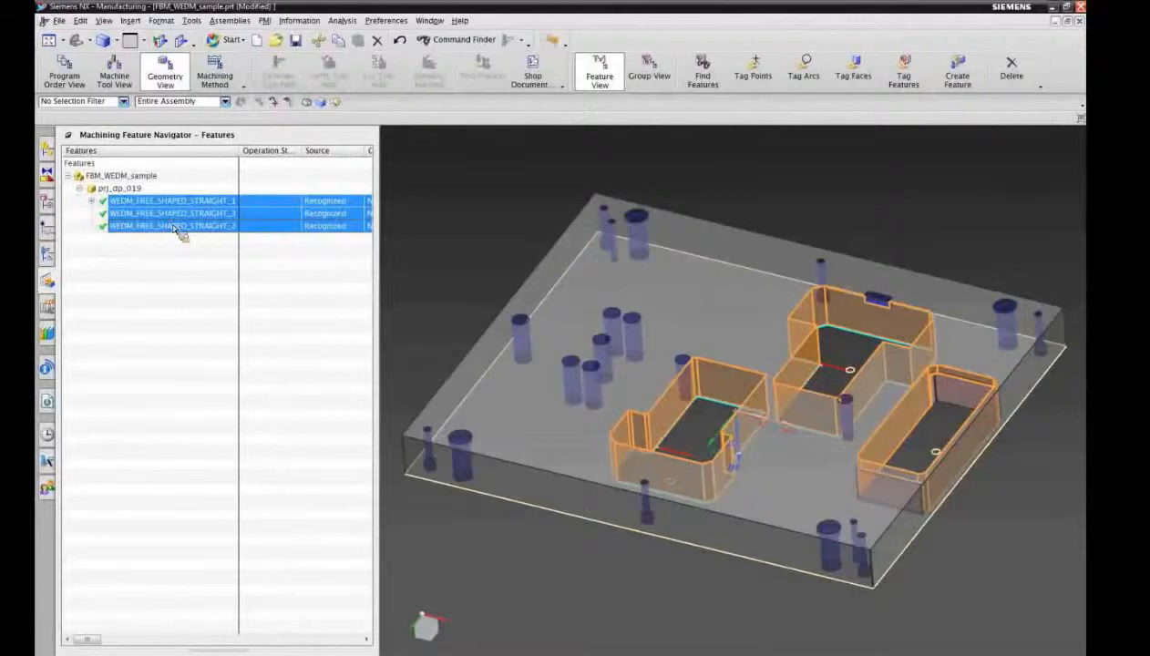
Step: Create a rule-based feature process again for the three WEDM_FREE_SHAPED_STRAIGHT features and close the information listing
right_click(178, 230)
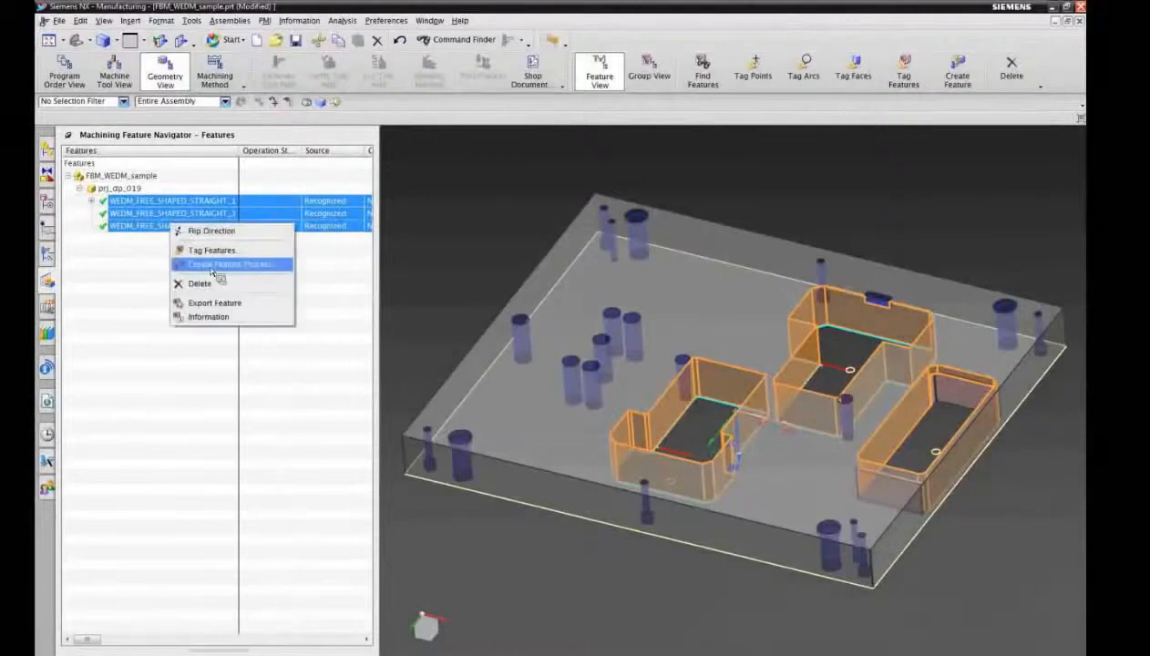
click(212, 264)
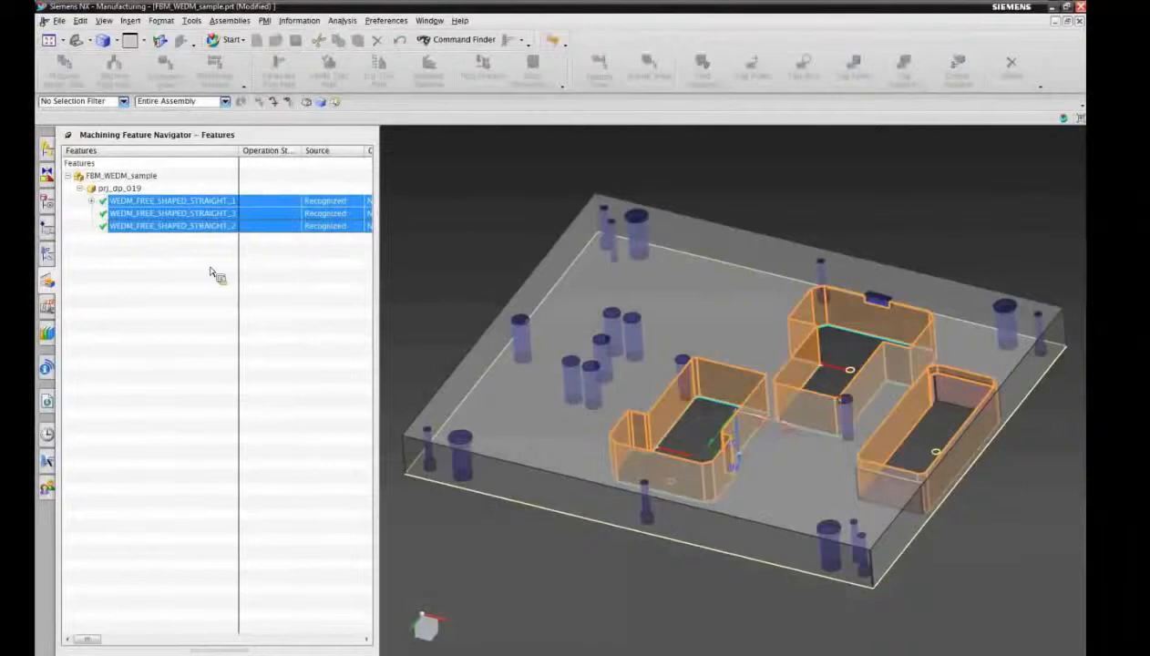
click(160, 312)
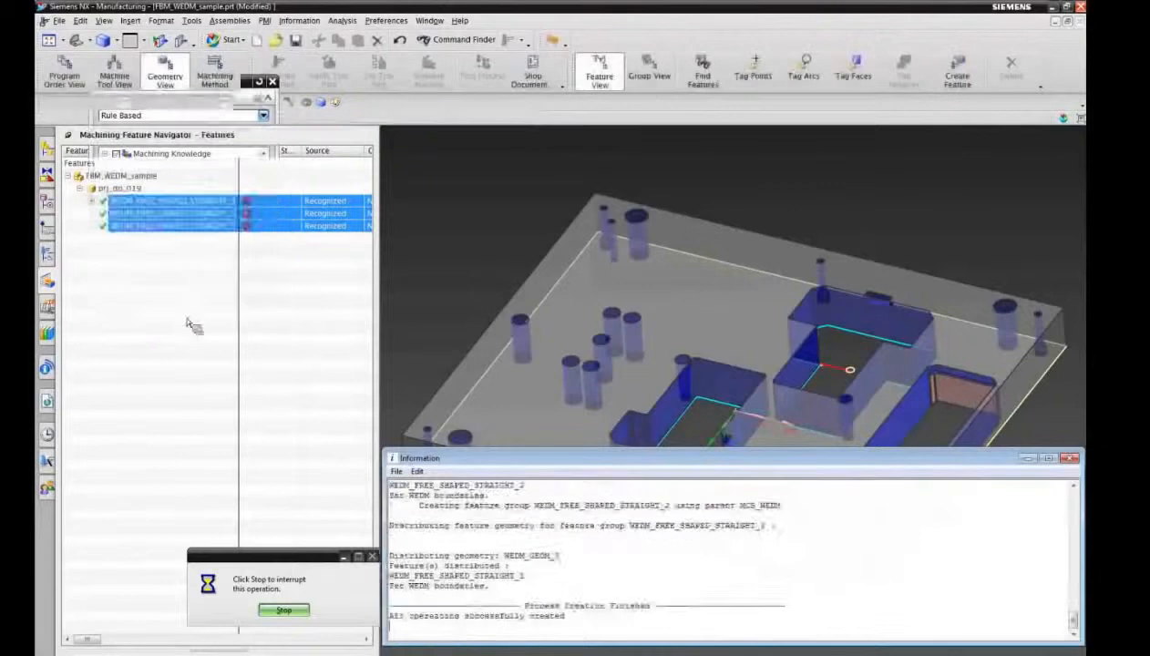
double_click(392, 459)
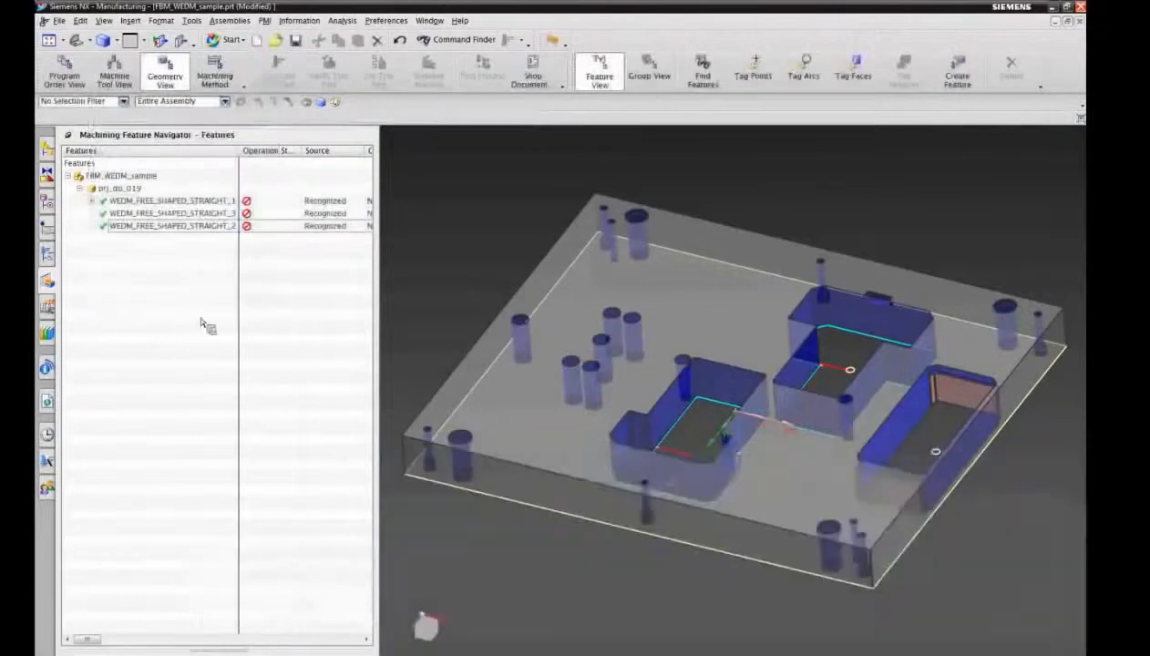
Step: Expand the geometry groups of the operations and generate the tool paths of all three NOCORE_FREE operations
click(47, 254)
right_click(153, 149)
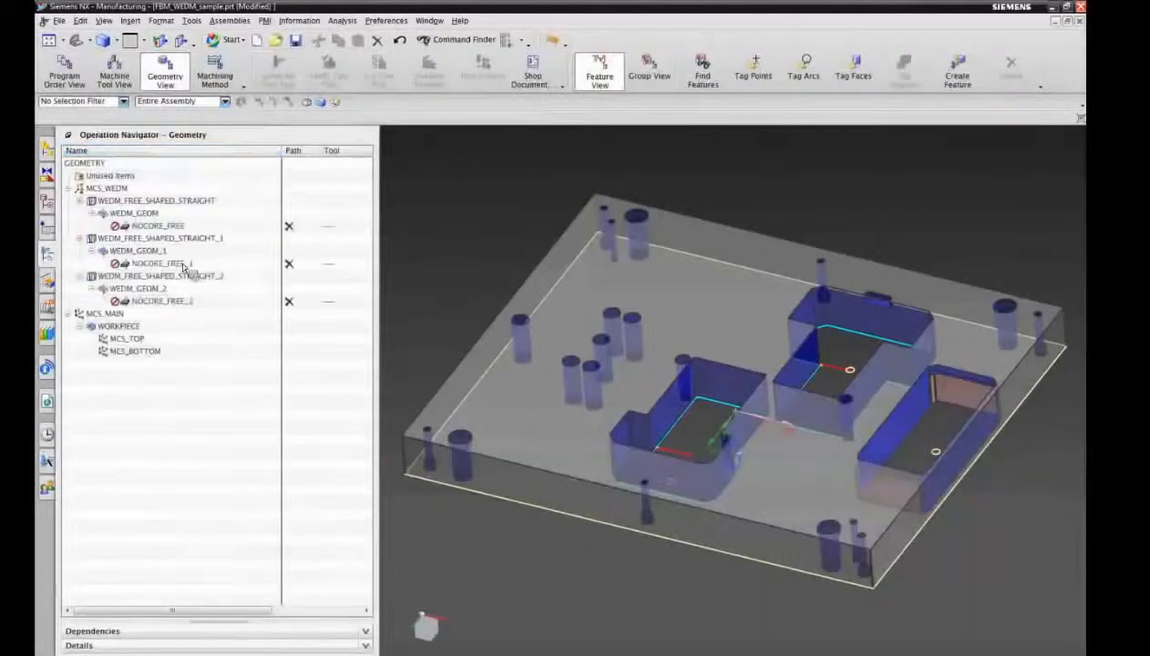
click(157, 226)
ctrl+click(162, 263)
ctrl+click(164, 301)
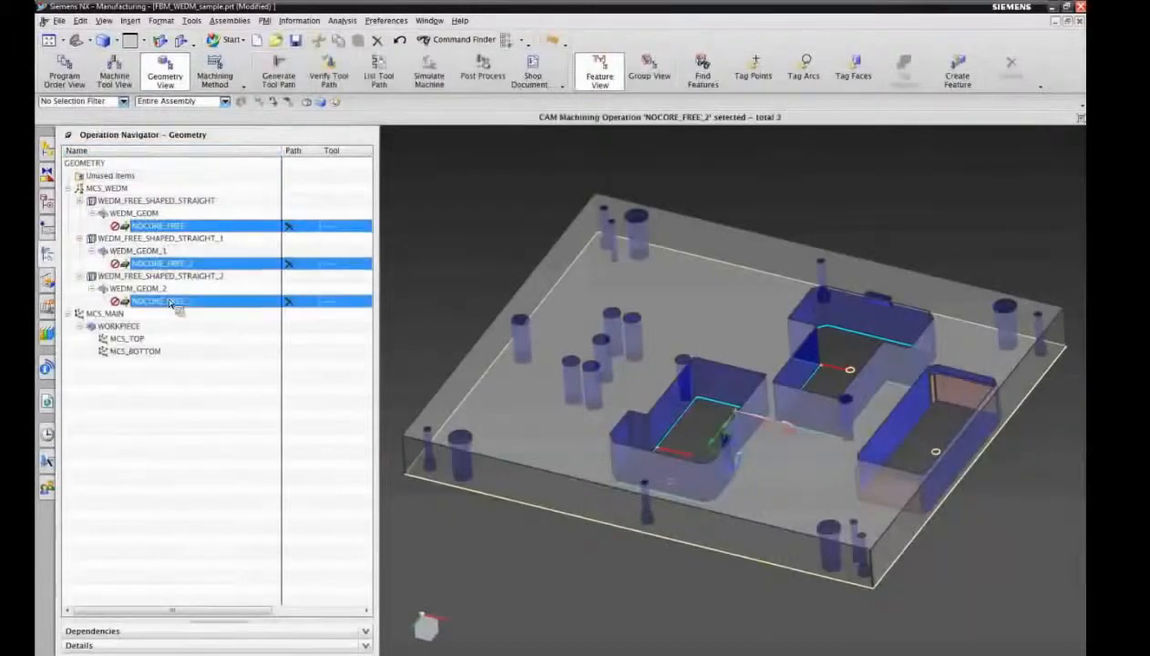
right_click(172, 303)
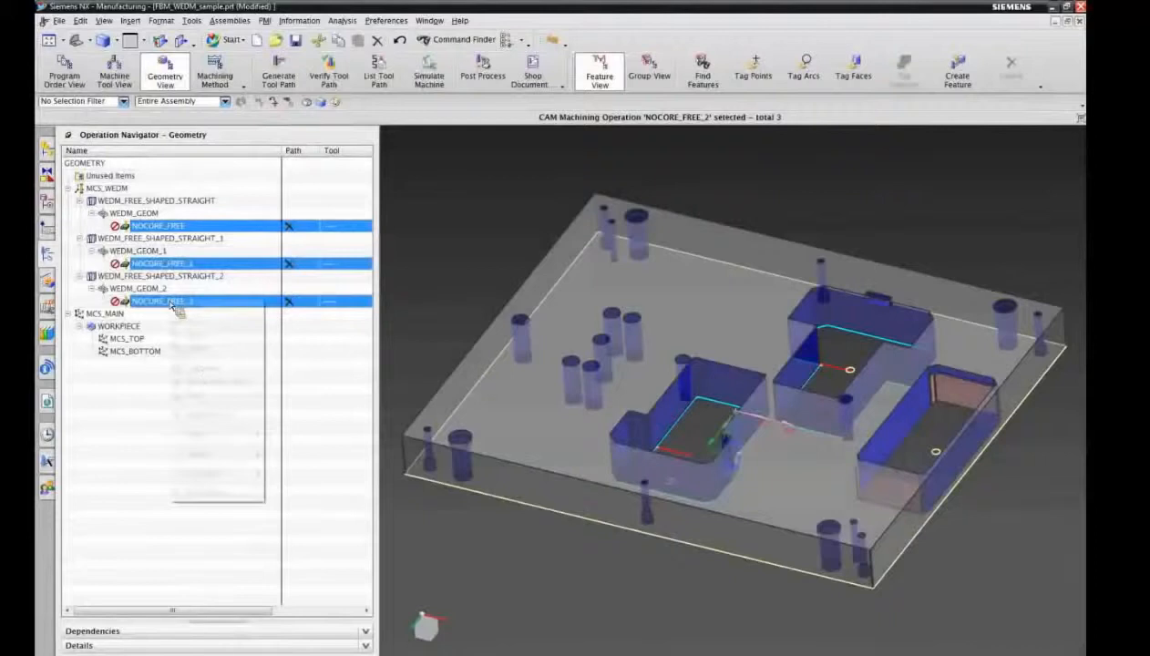
click(201, 363)
click(483, 364)
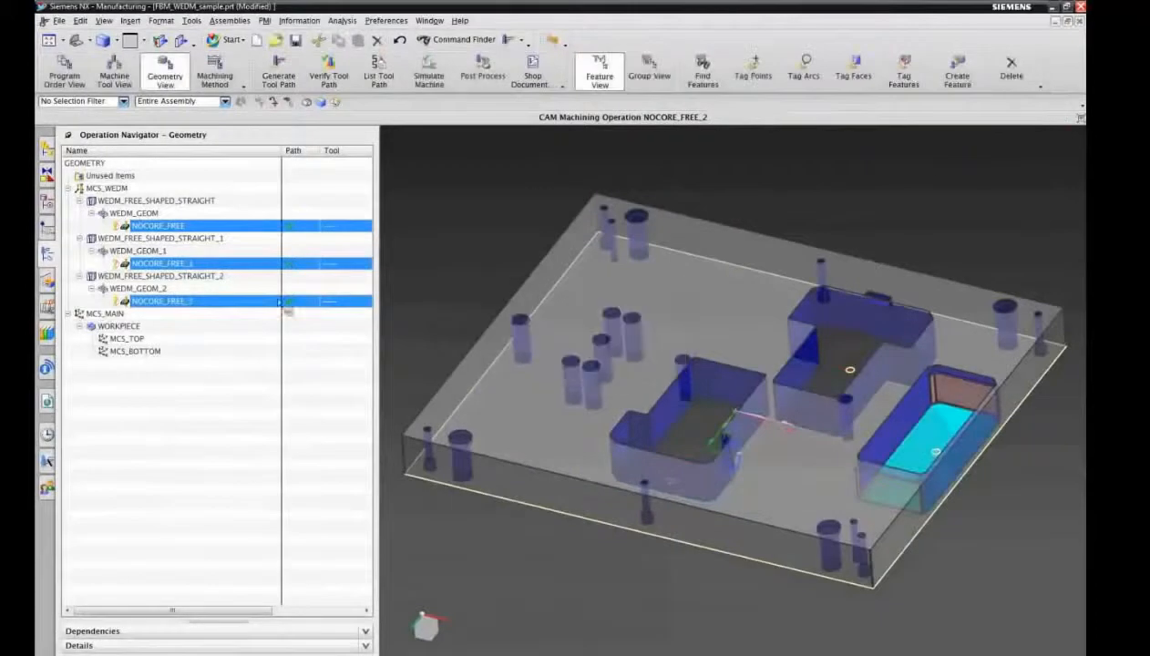
click(180, 410)
Step: Examine the NOCORE_FREE tool path up close in its opening, and return to the whole plate
click(173, 225)
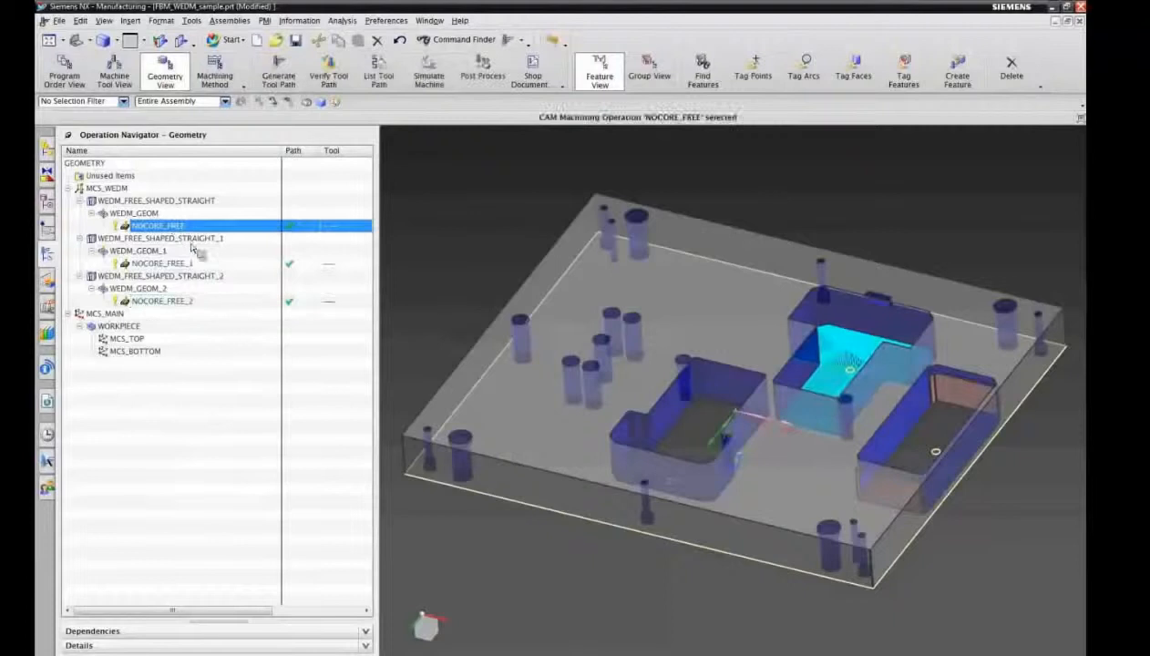
click(63, 40)
click(73, 102)
drag(764, 283, 937, 456)
click(150, 250)
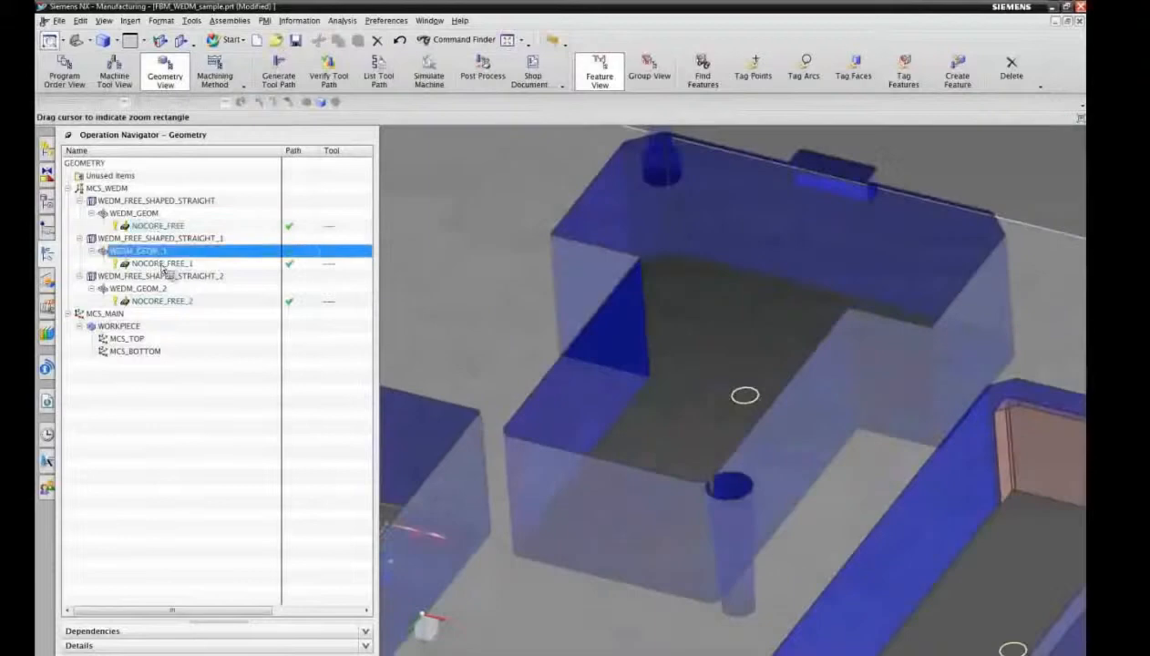
click(159, 226)
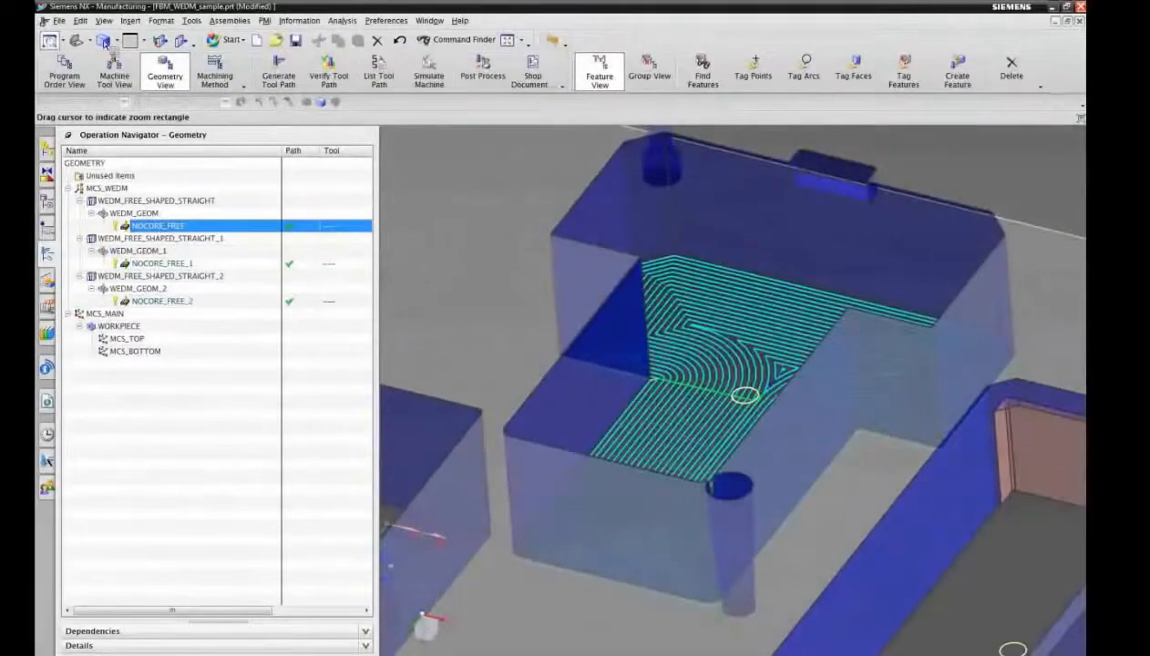
click(75, 41)
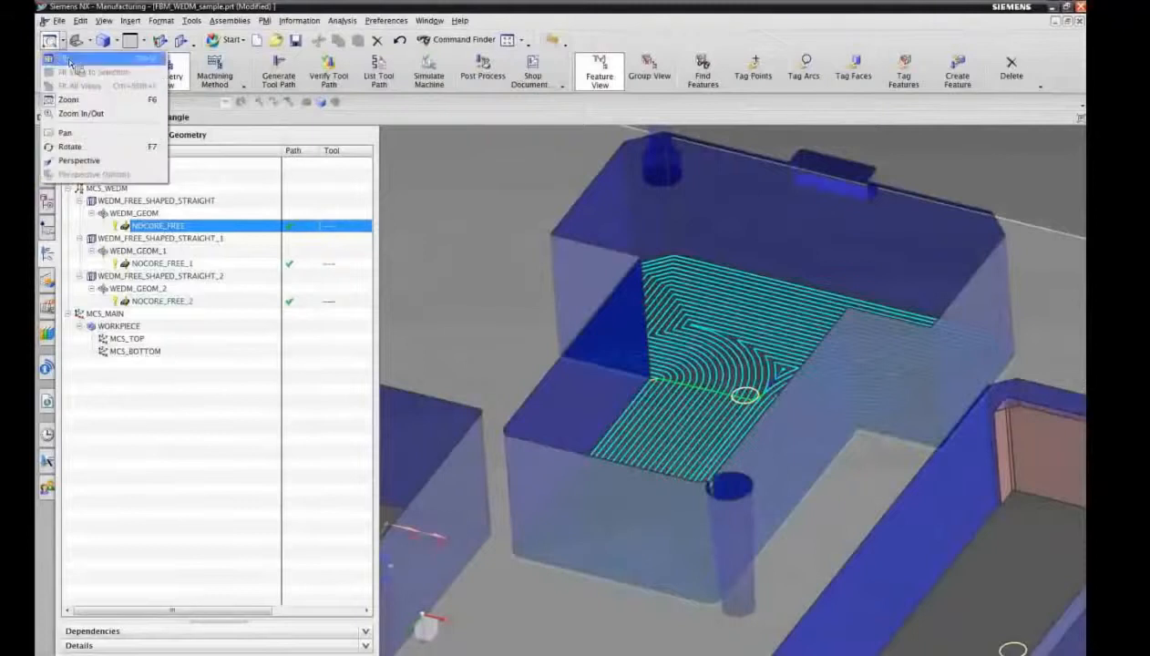
click(78, 63)
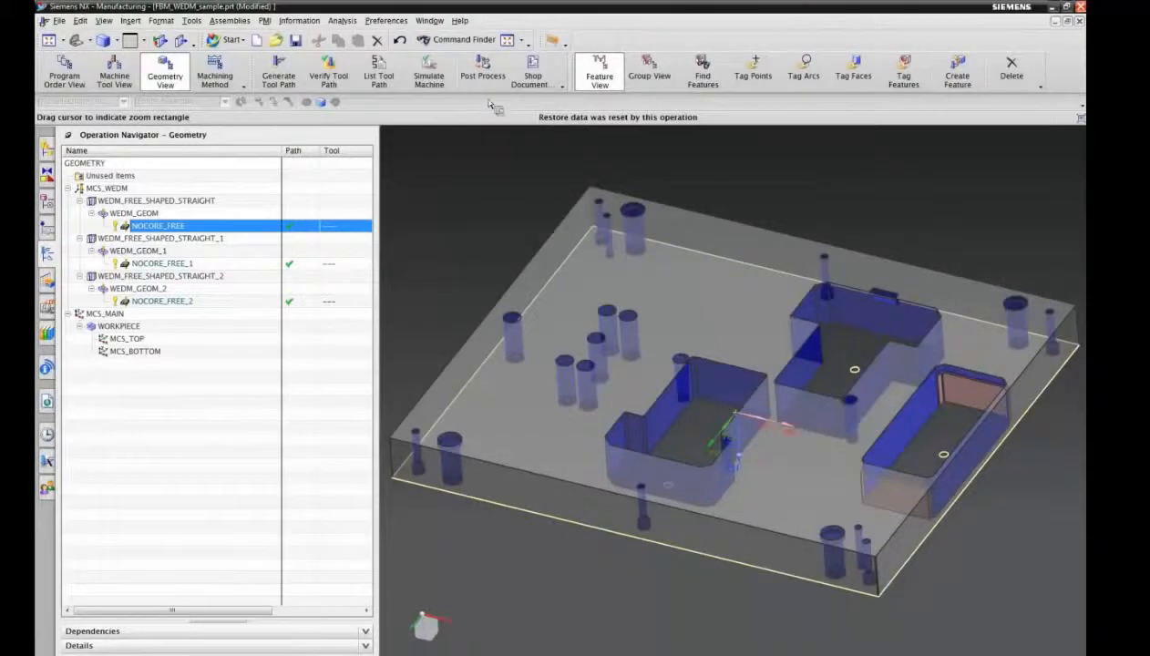
Step: Open the STEP file SAMPLE-L.stp from the STEP folder, with the file type set to STEP Files (*.stp)
click(62, 21)
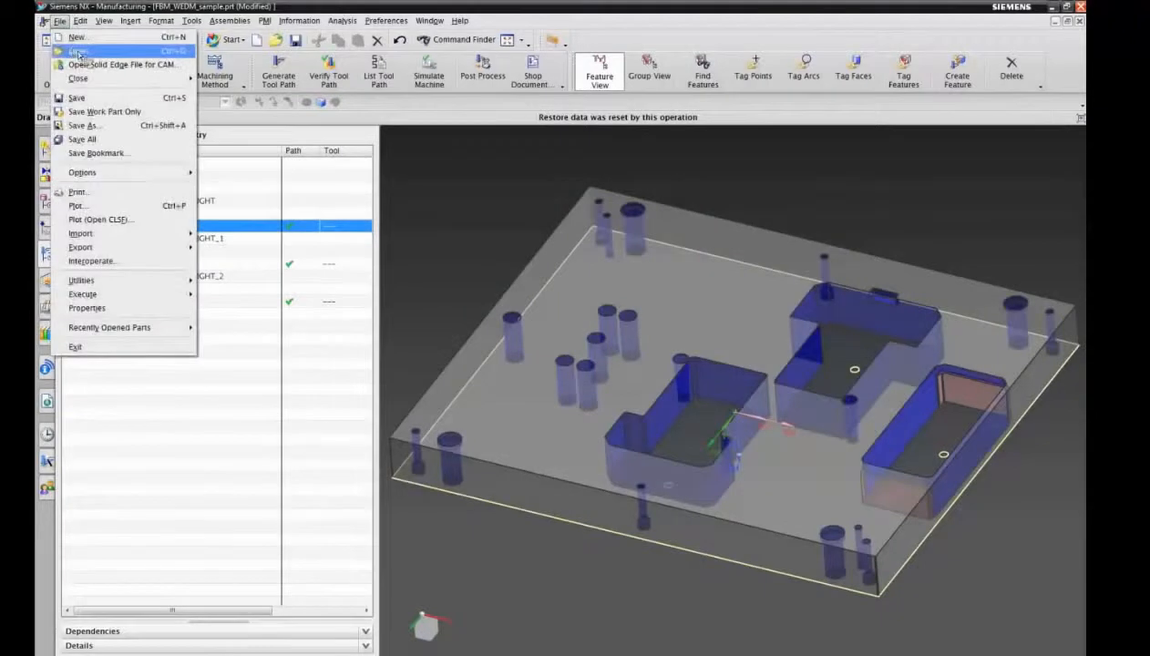
click(79, 52)
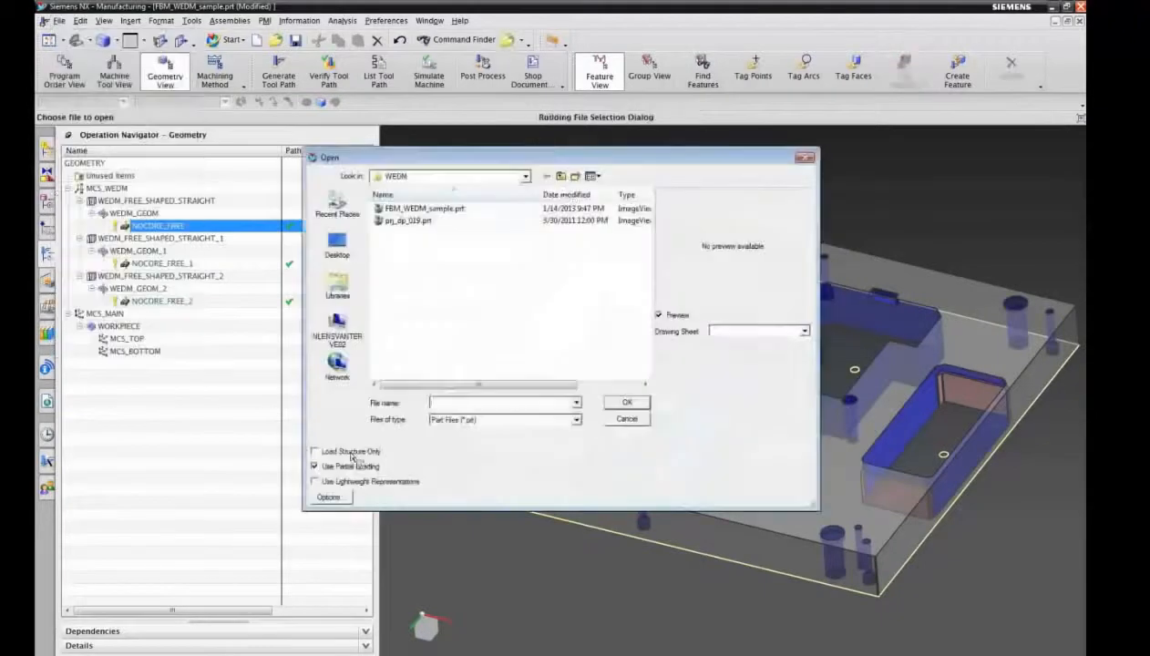
click(565, 179)
double_click(396, 245)
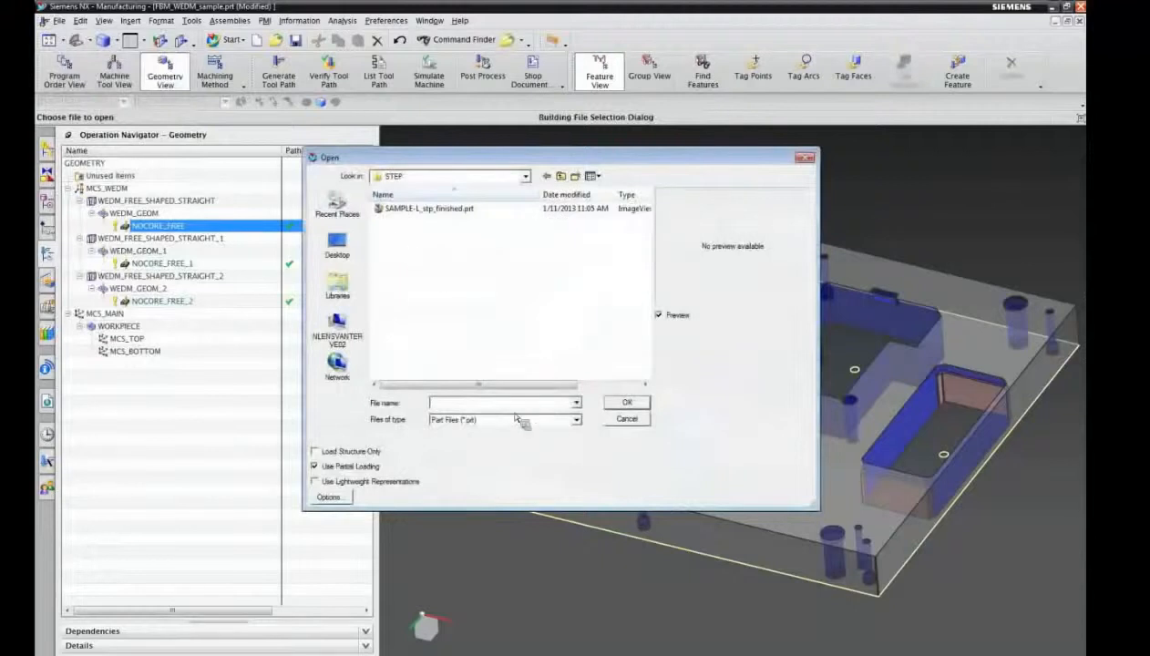
click(576, 420)
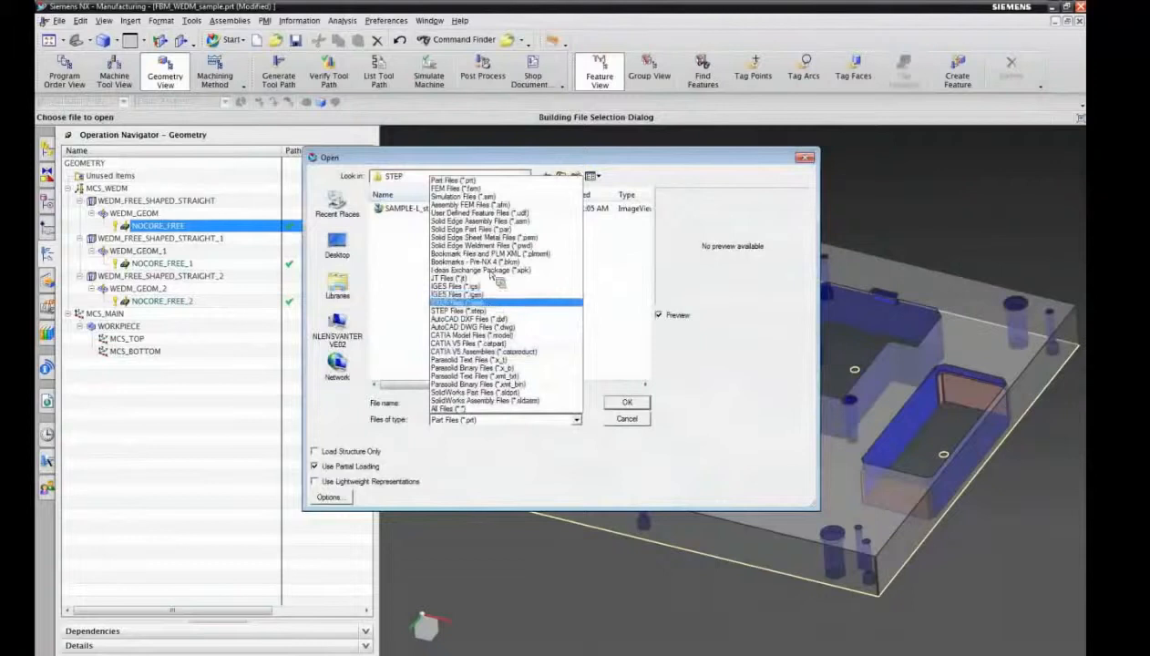
click(489, 303)
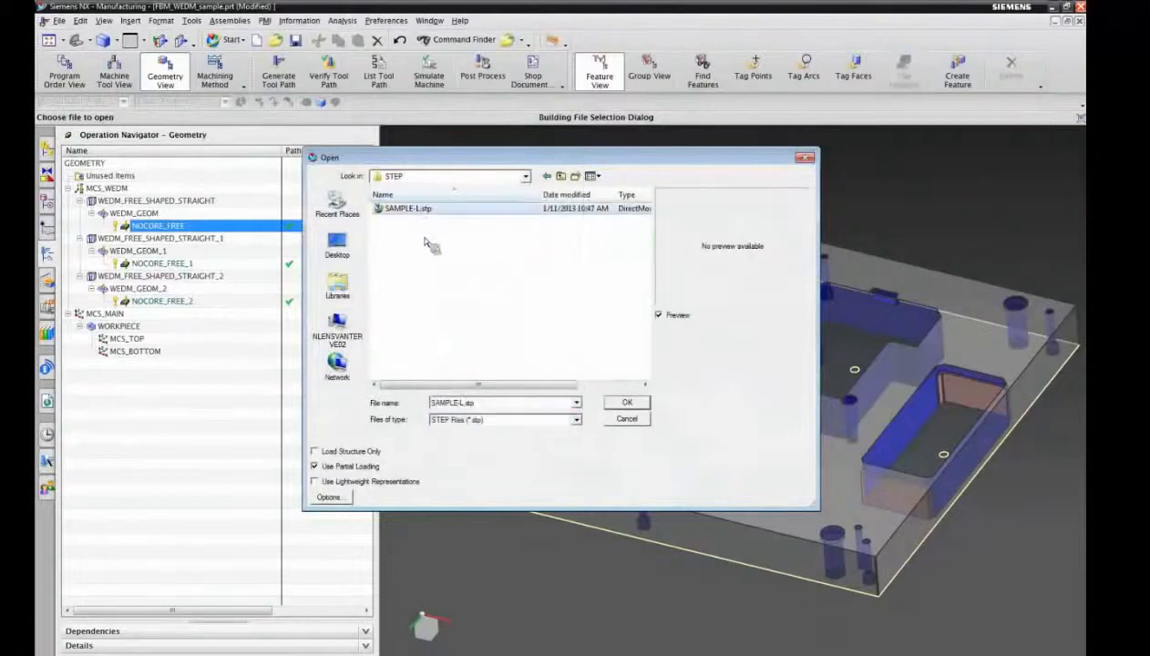
click(628, 402)
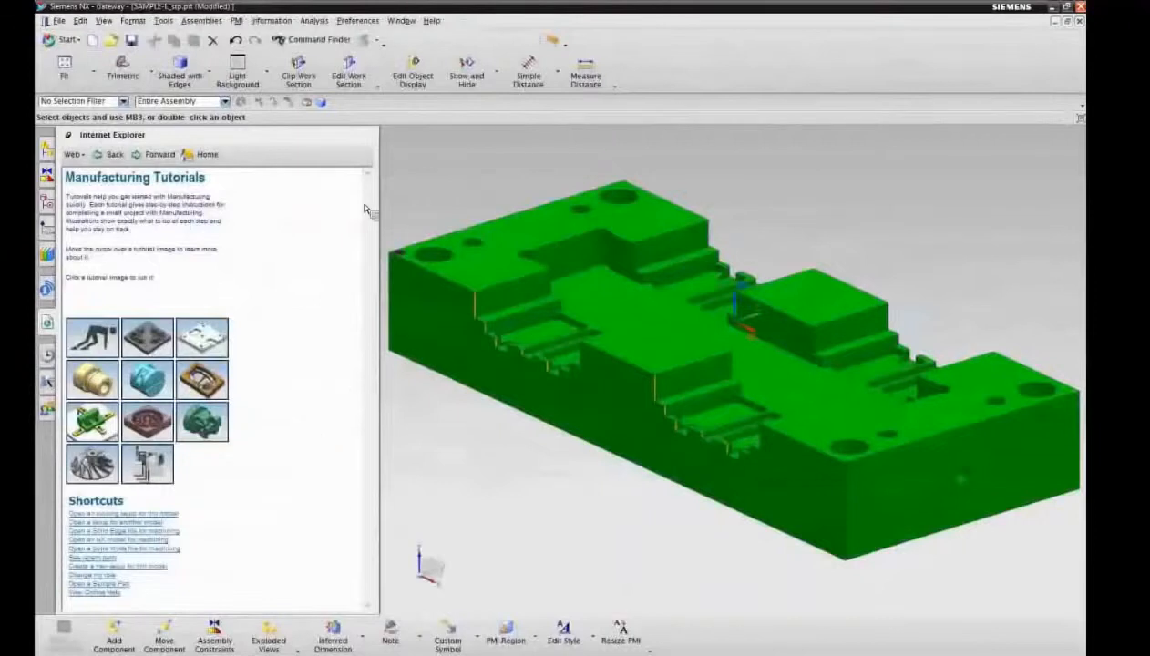
Step: Check the model history of the imported part for its body
click(47, 201)
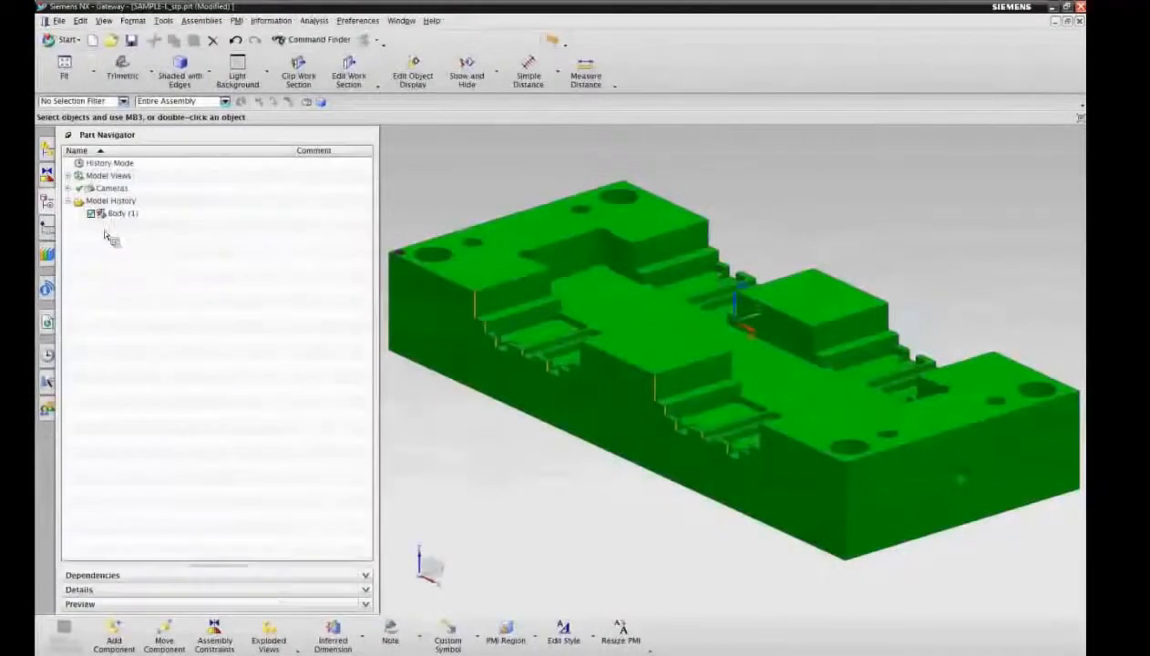
click(118, 215)
click(137, 301)
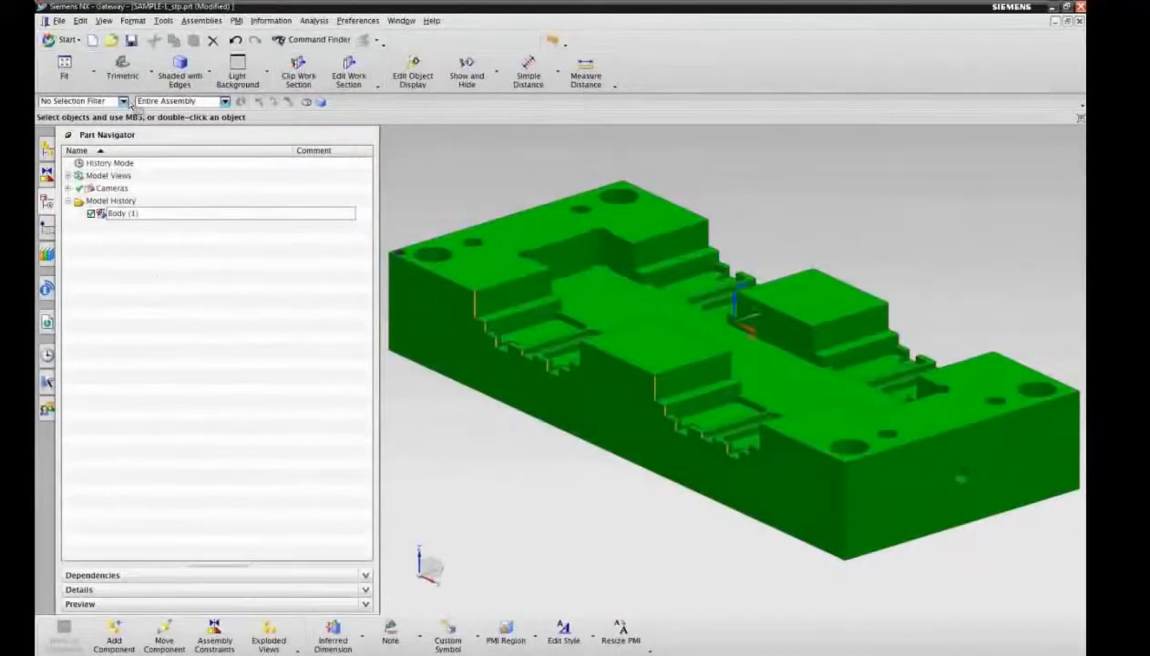
Step: Select all faces of the body with the Face filter, color them Smoke Gray and set their translucency to 40
click(123, 101)
click(73, 142)
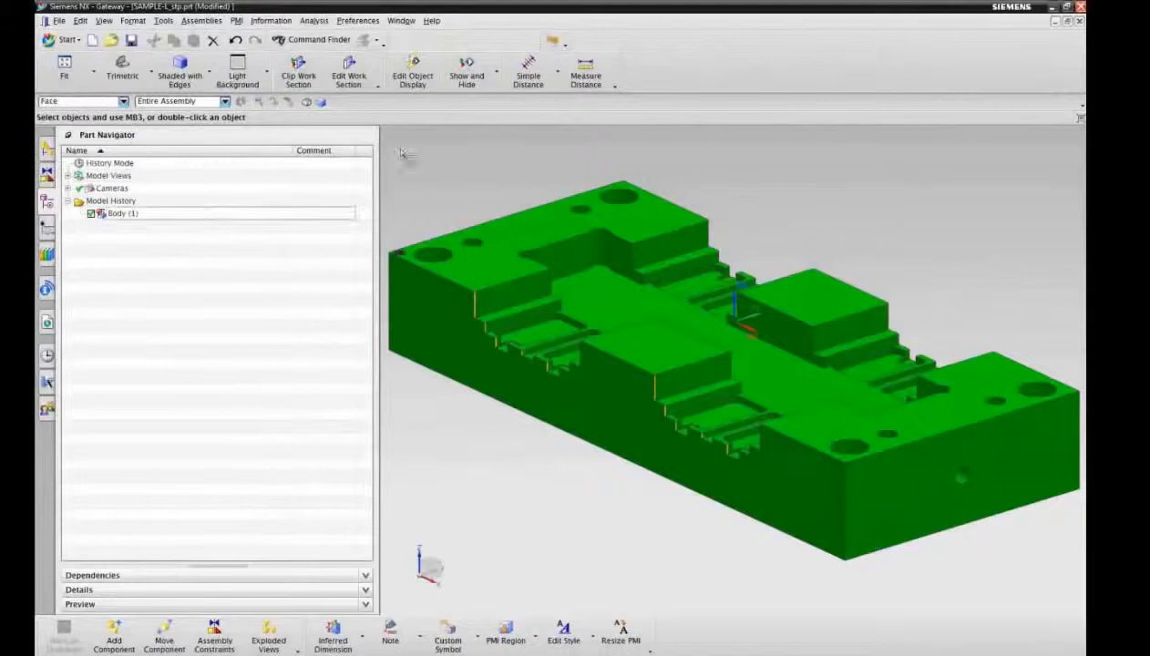
drag(383, 133, 1086, 597)
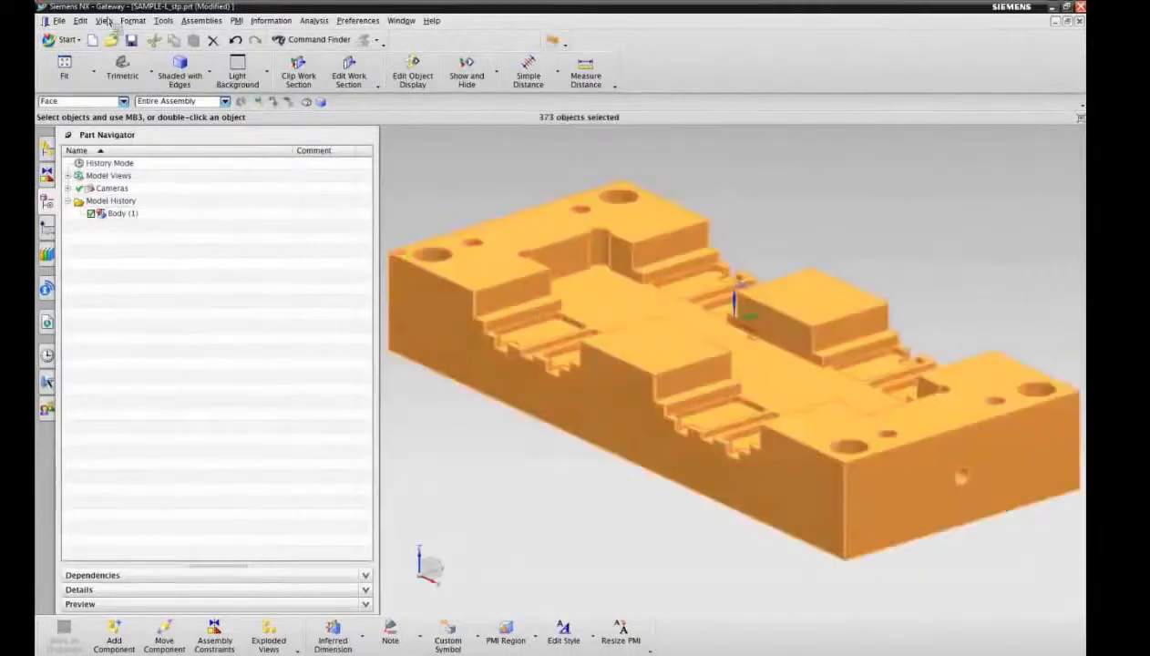
click(80, 20)
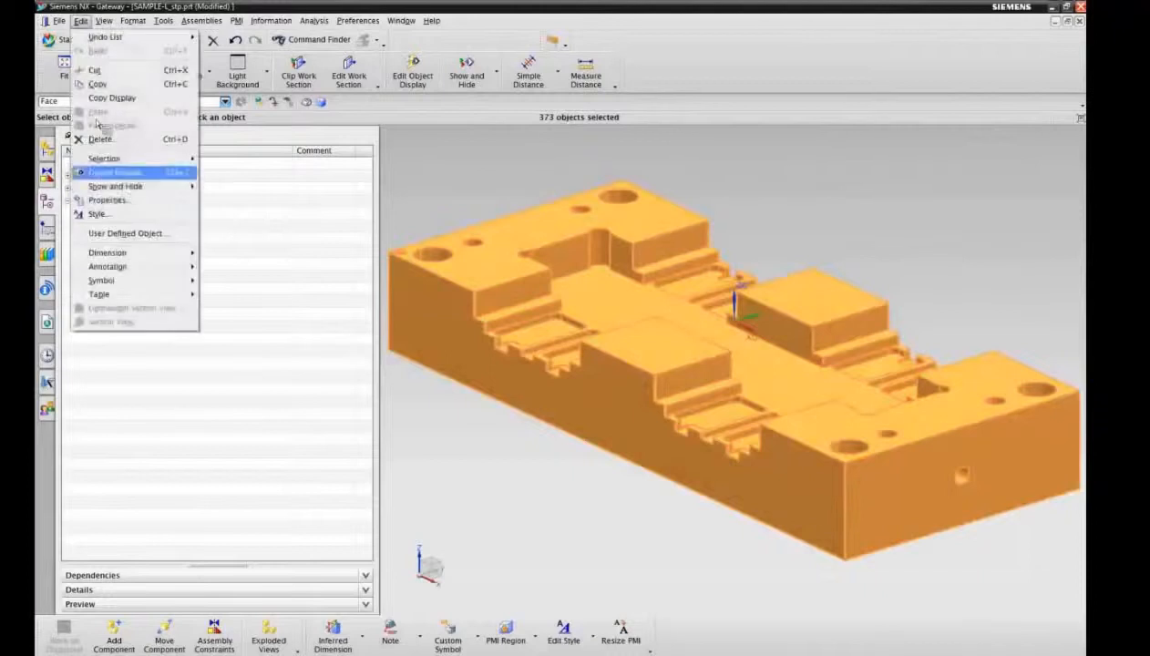
click(129, 187)
click(233, 152)
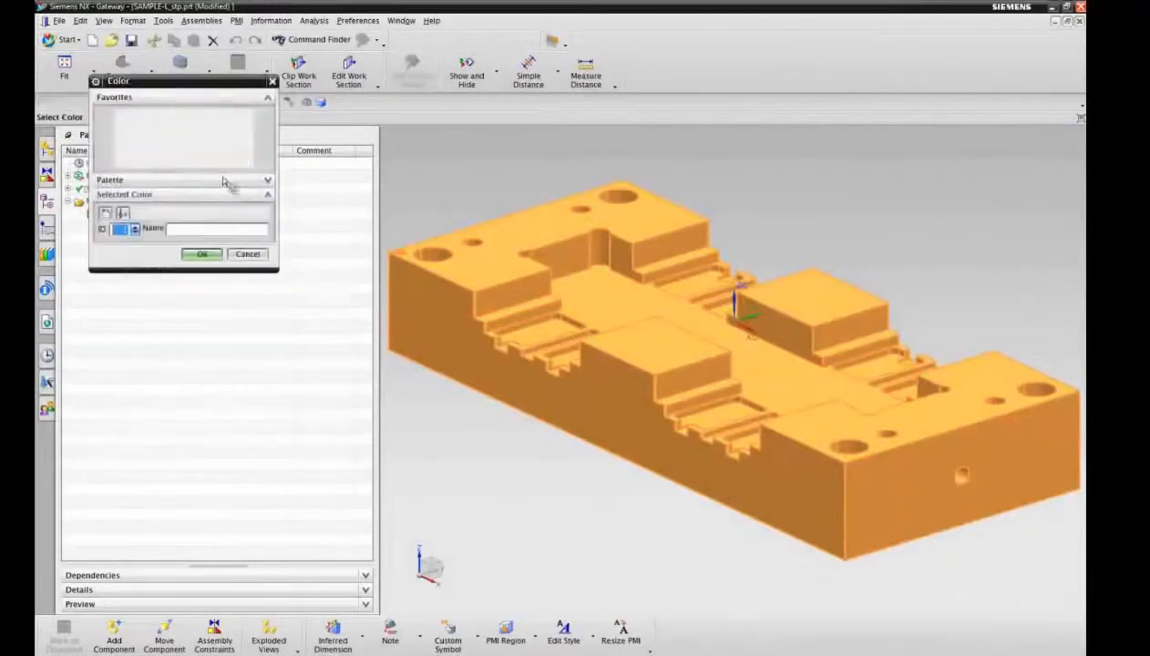
click(201, 162)
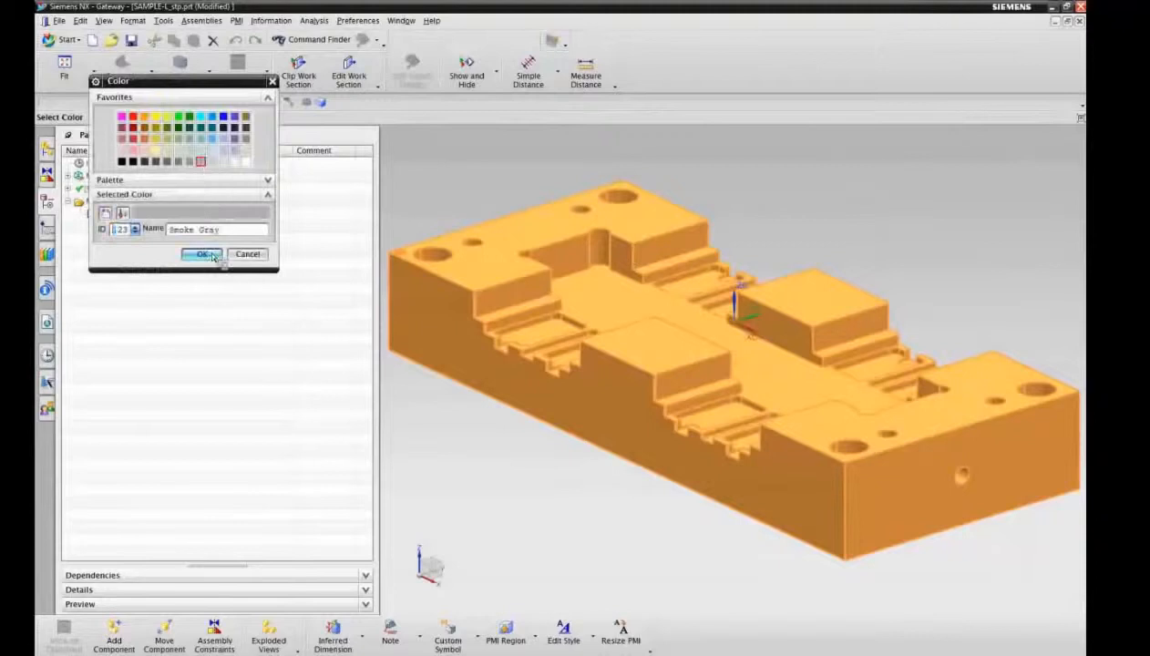
click(202, 254)
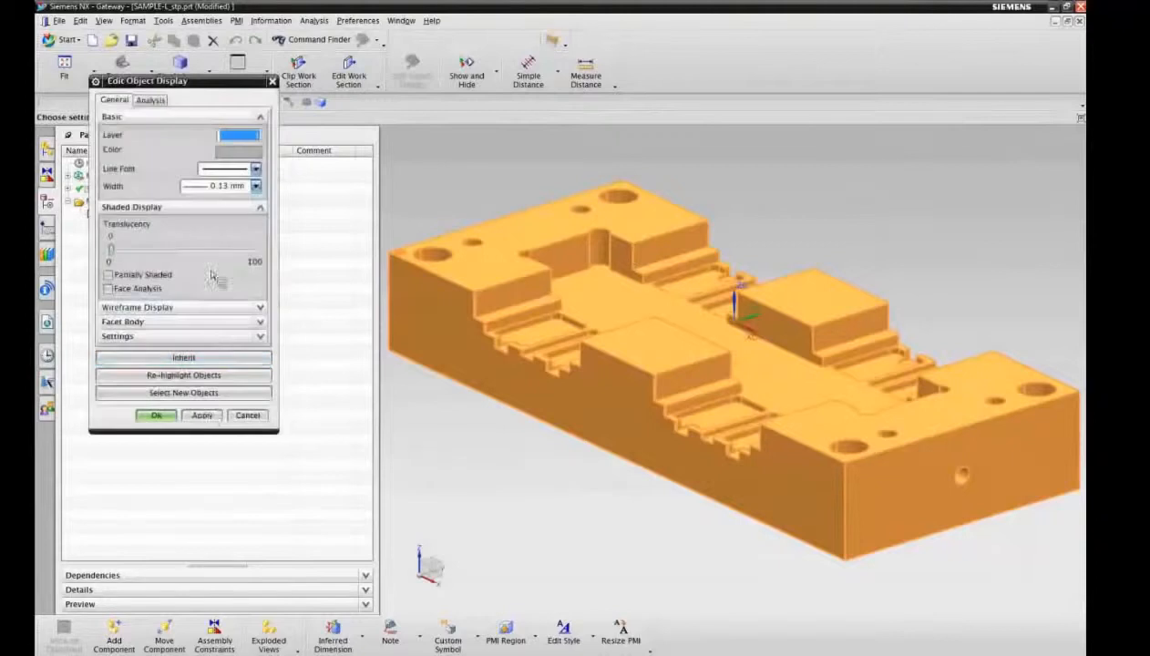
click(203, 415)
drag(116, 256, 168, 260)
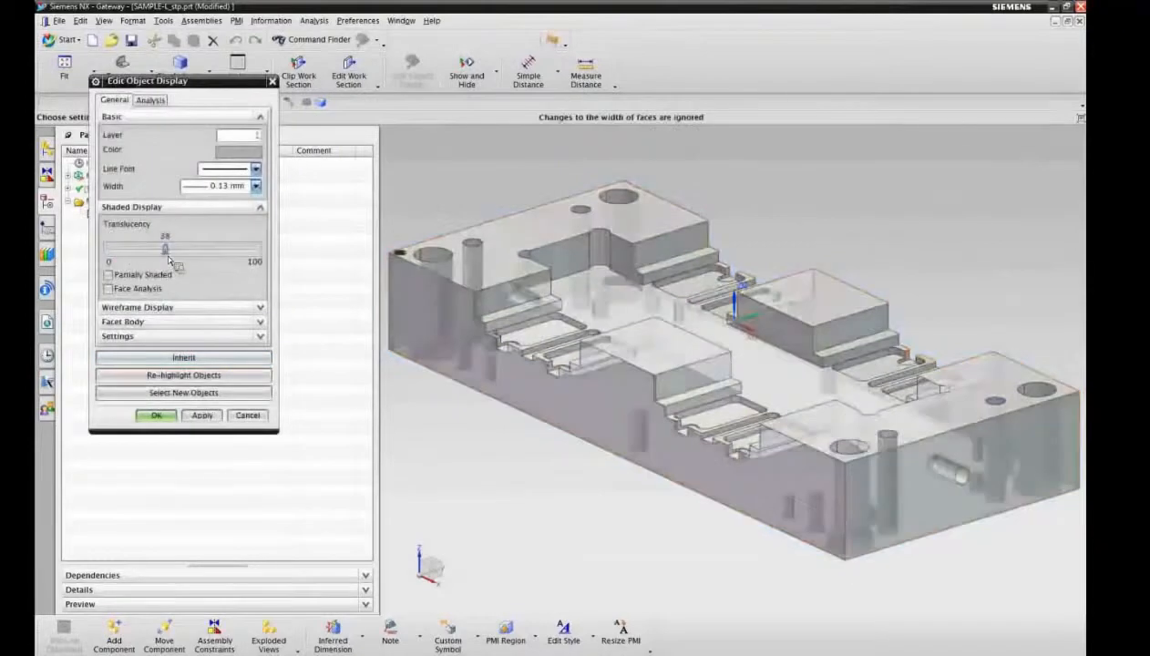
click(156, 414)
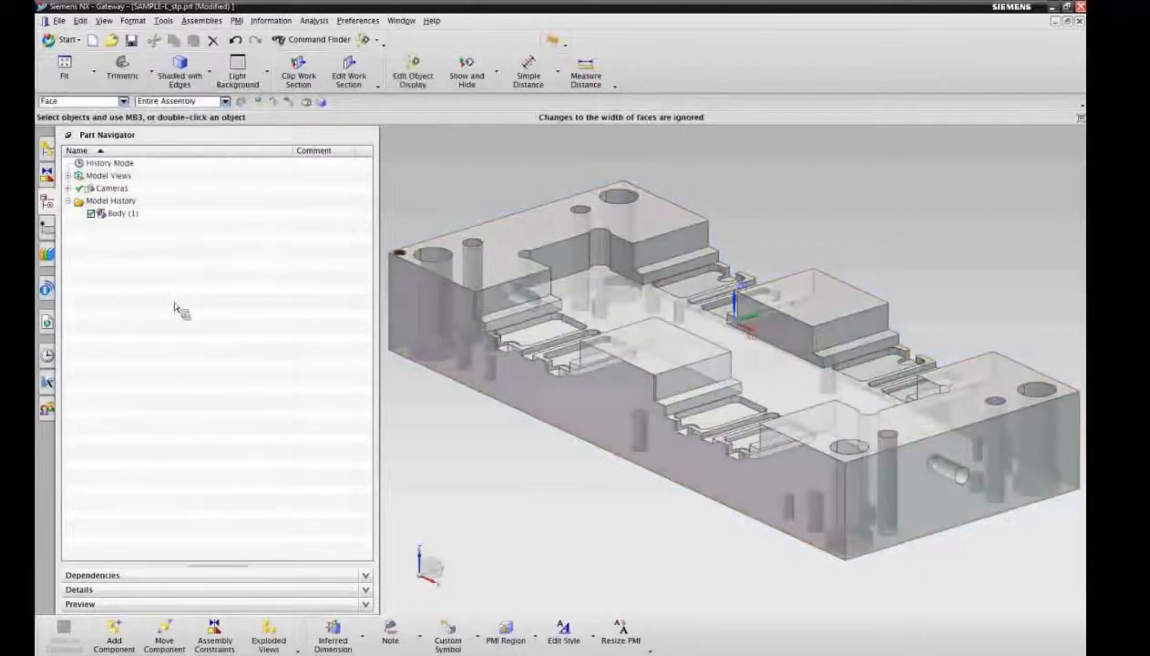
Step: Create a manufacturing file SAMPLE-L_stp_setup_1.prt from the General Setup template in millimeters, referencing SAMPLE-L_stp
click(58, 20)
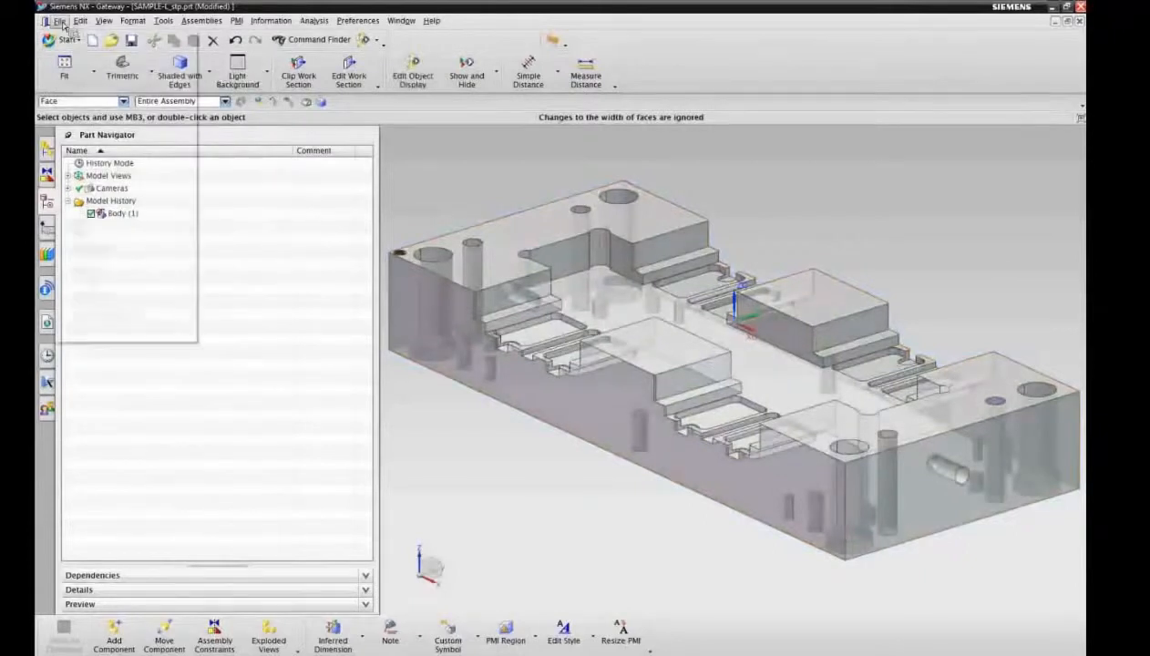
click(82, 46)
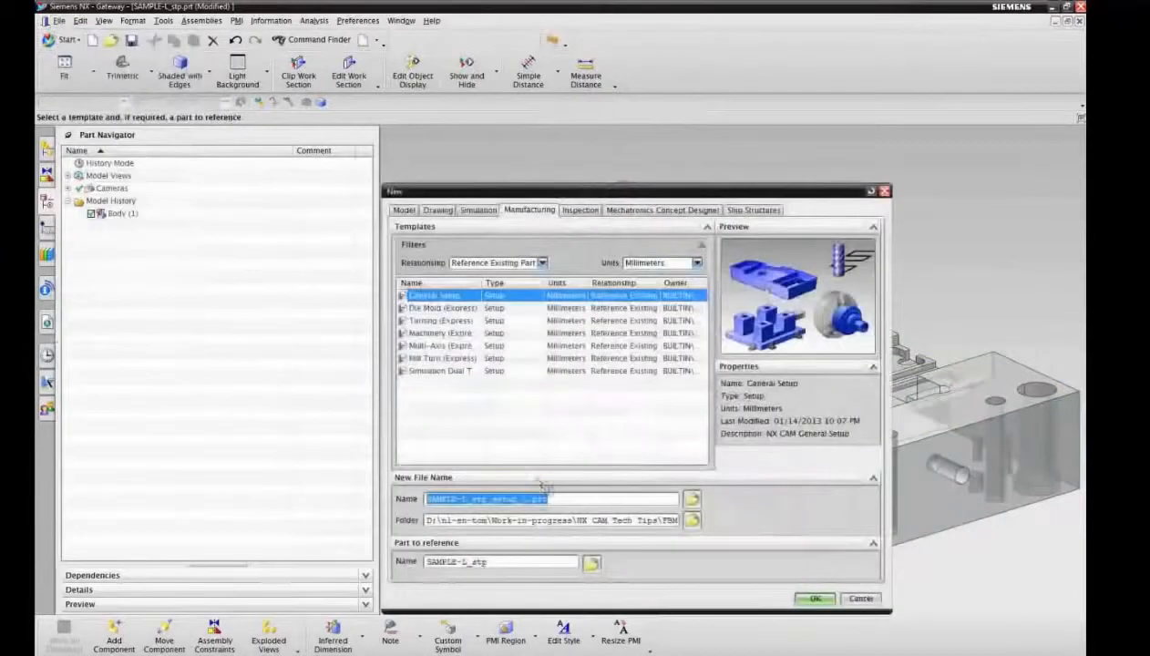
click(819, 600)
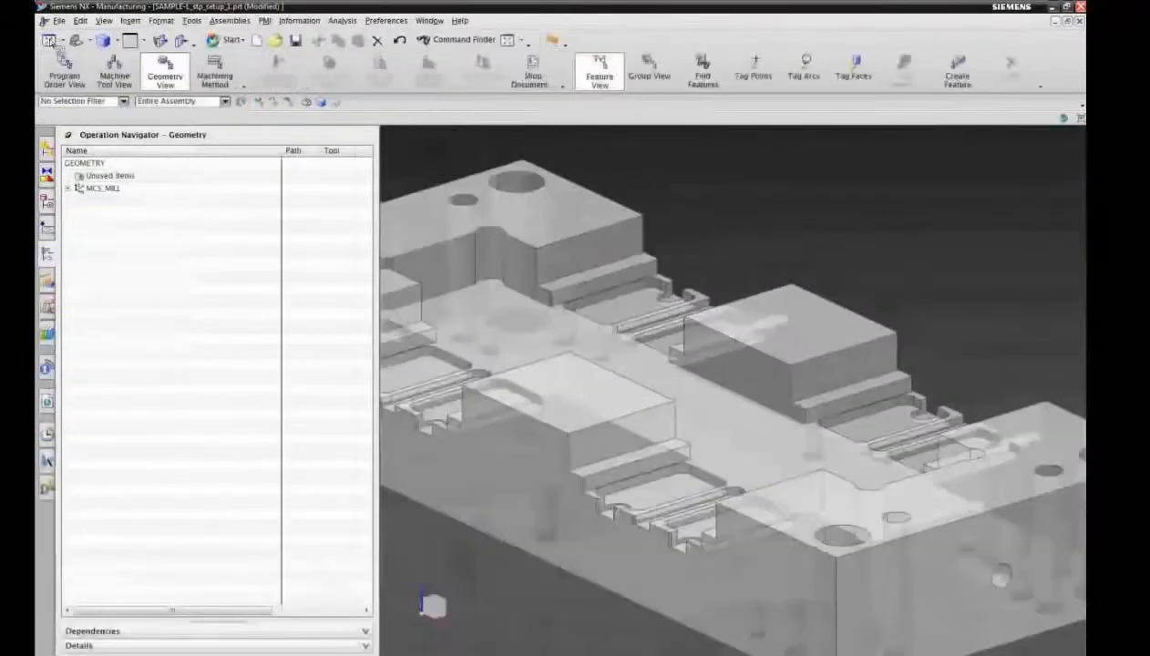
Step: Expand MCS_MILL, review the part geometry assigned to its WORKPIECE, and close the workpiece settings
click(68, 188)
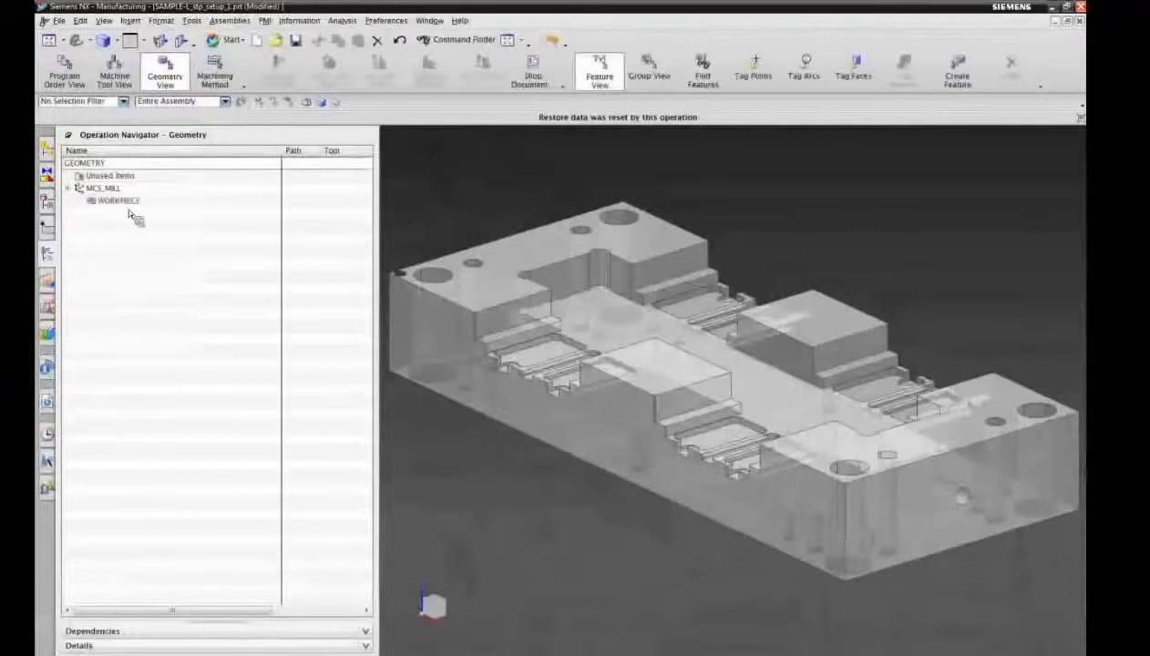
click(129, 202)
double_click(129, 201)
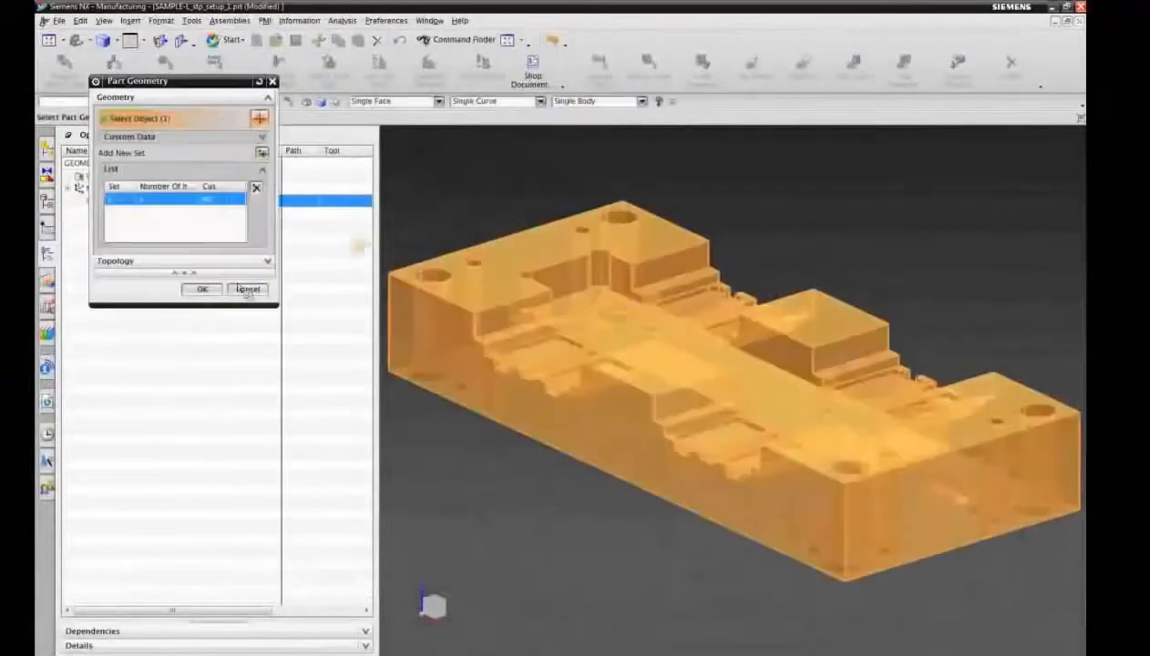
click(206, 288)
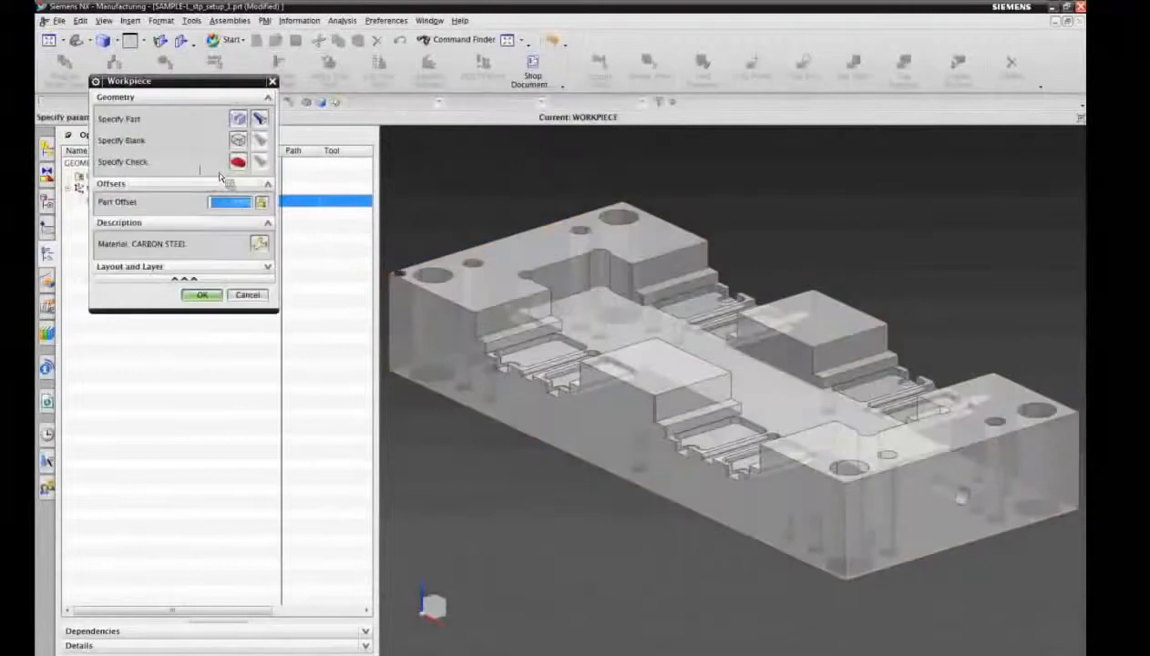
click(216, 296)
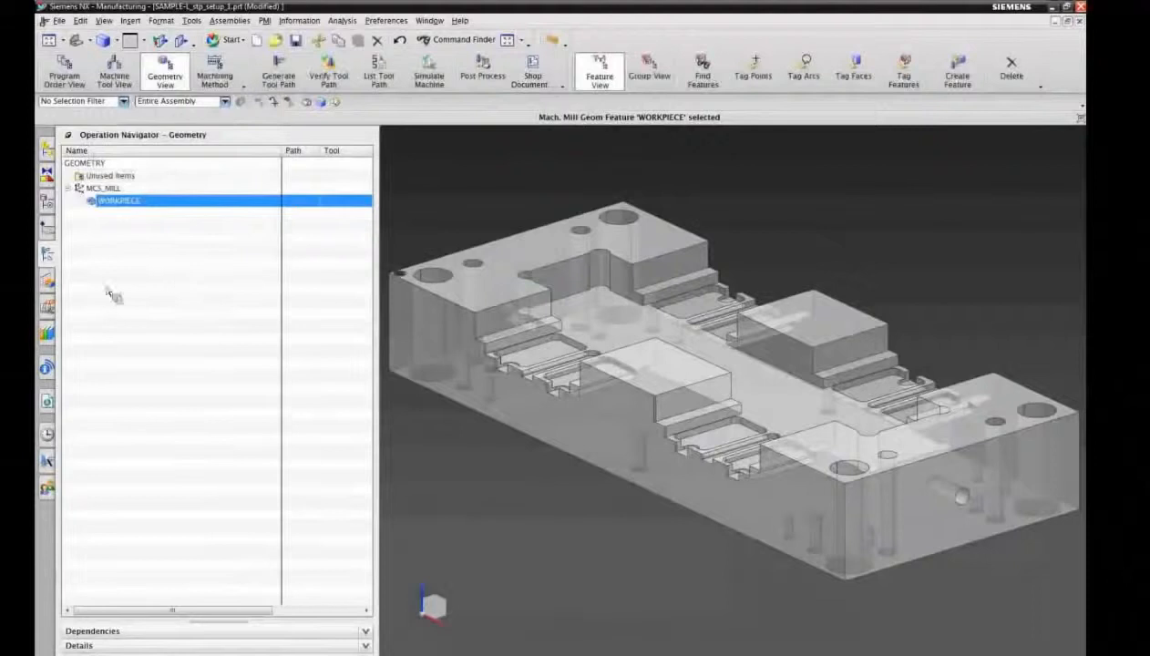
Step: Start Find Features with Parametric Recognition and limit the features to recognize to the STEPS category
click(53, 286)
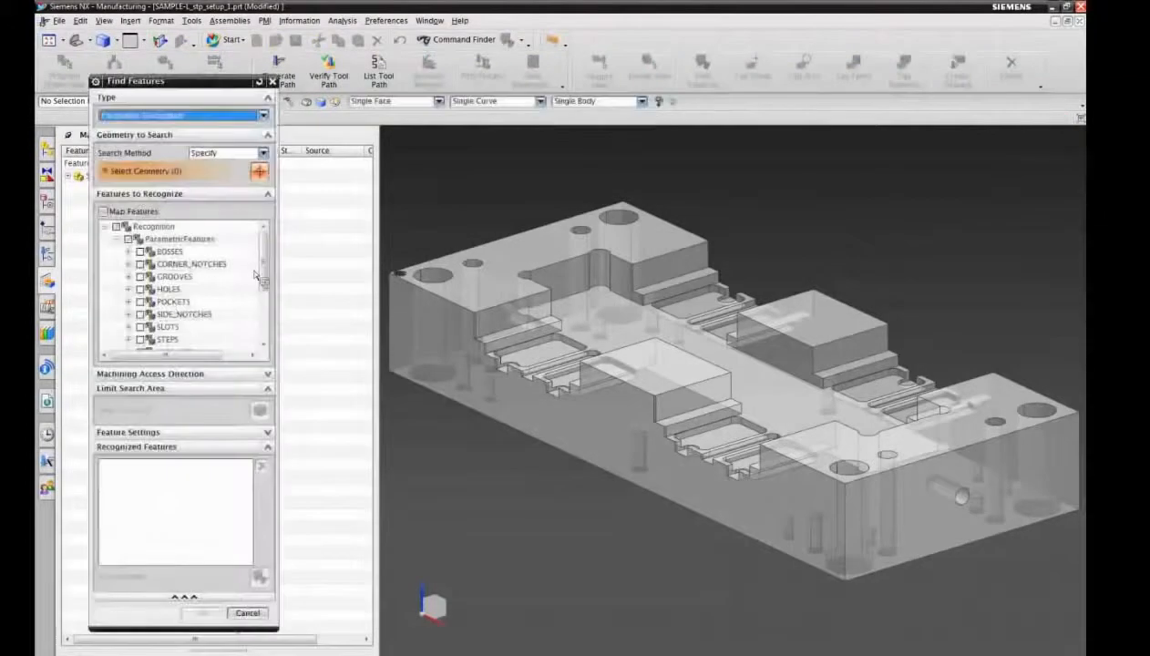
scroll(263, 282, down, 2)
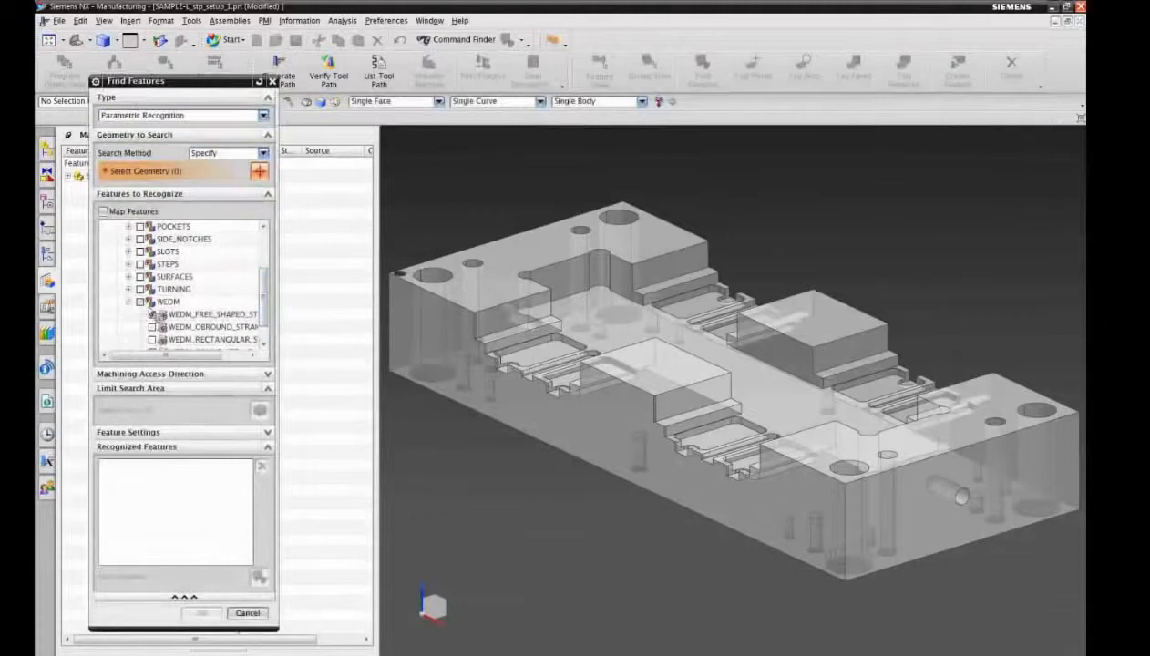
click(129, 301)
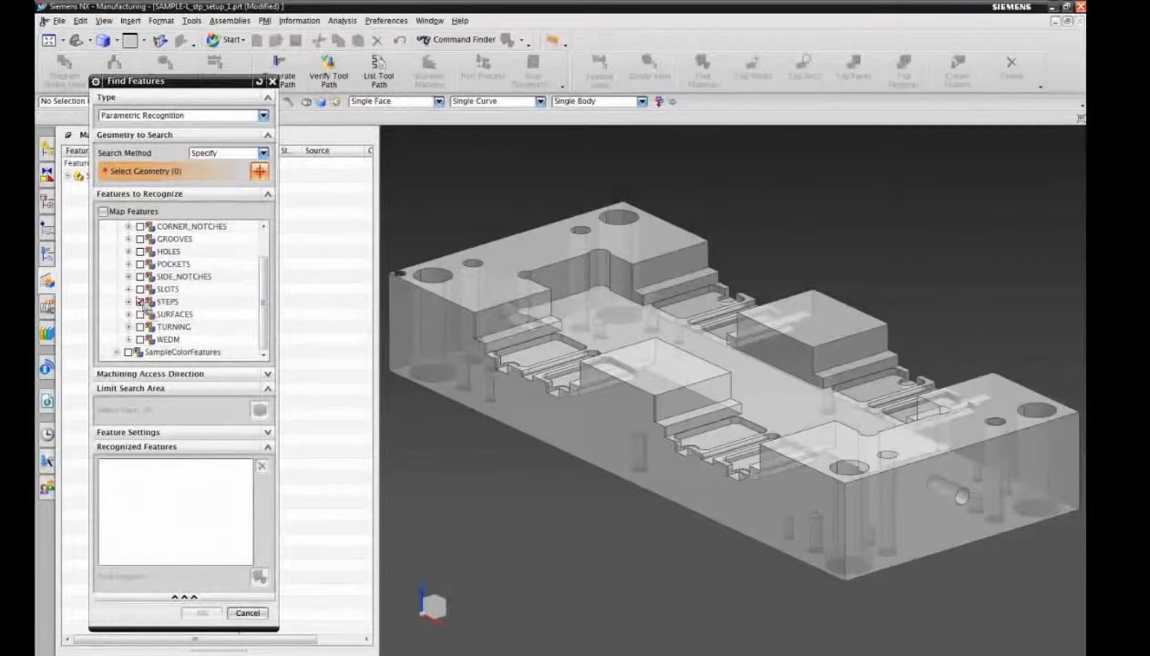
click(129, 290)
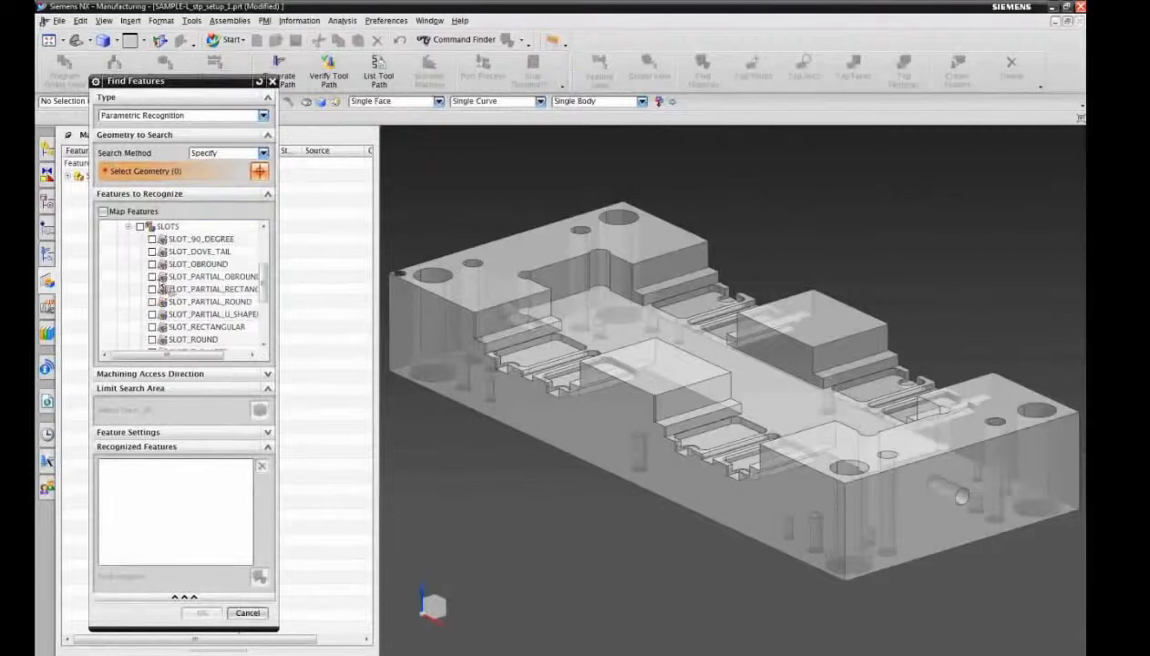
click(152, 289)
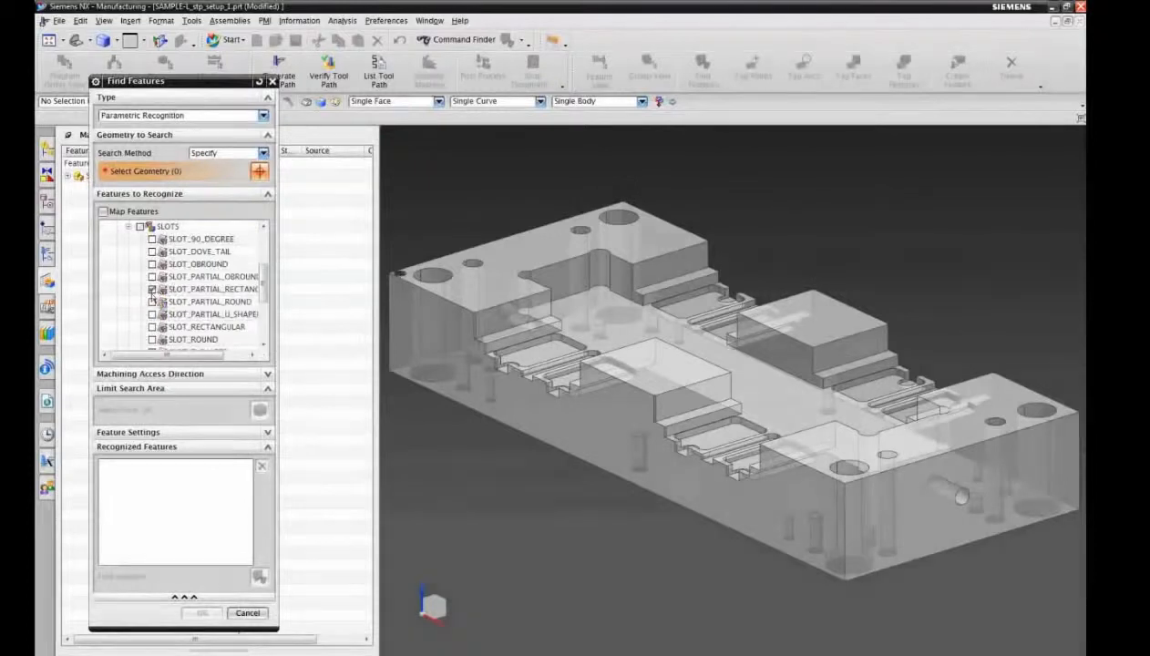
click(128, 226)
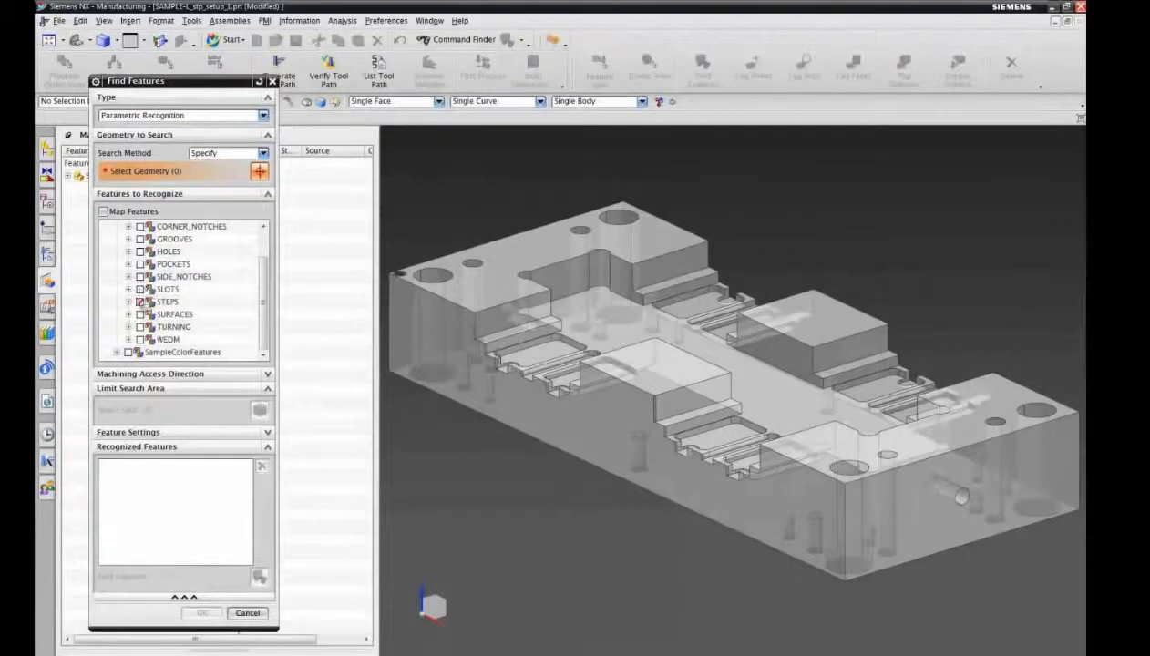
click(130, 290)
click(128, 226)
Step: Set the search method to Workpiece, run the feature search and accept the recognized features
click(263, 153)
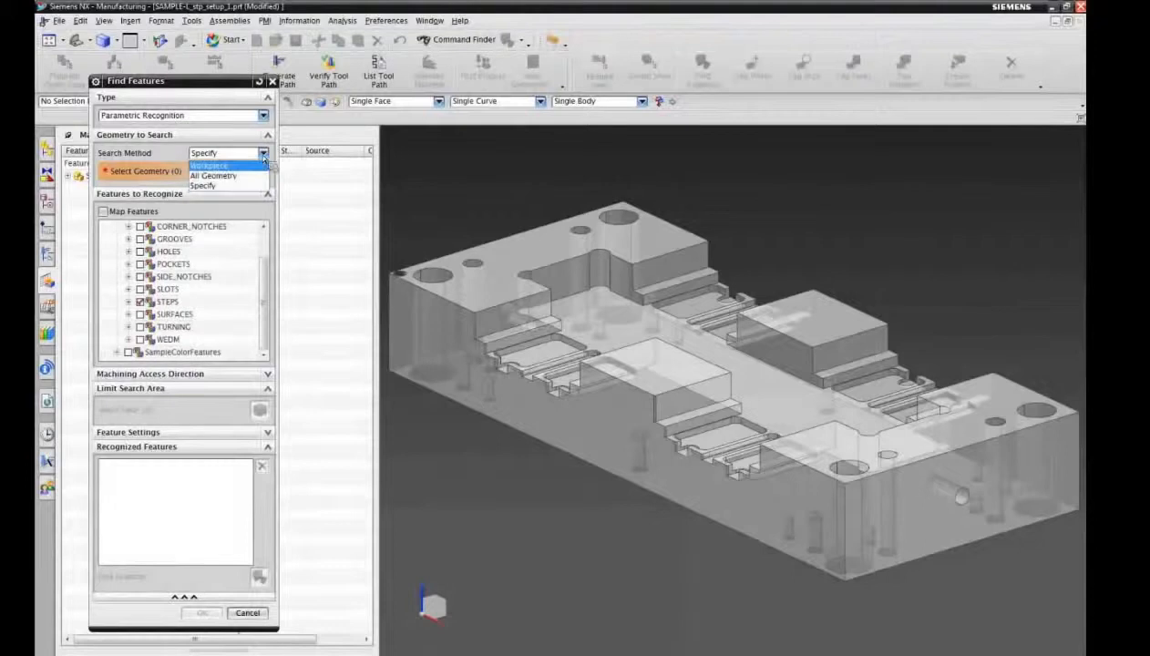
click(248, 173)
click(260, 555)
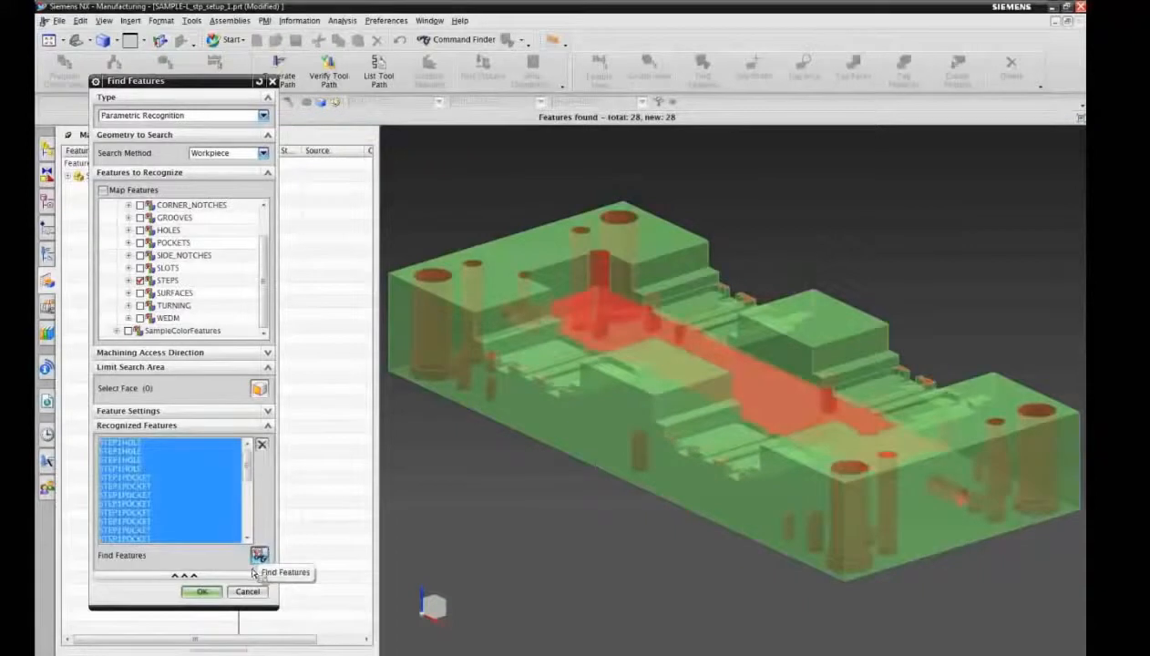
click(216, 592)
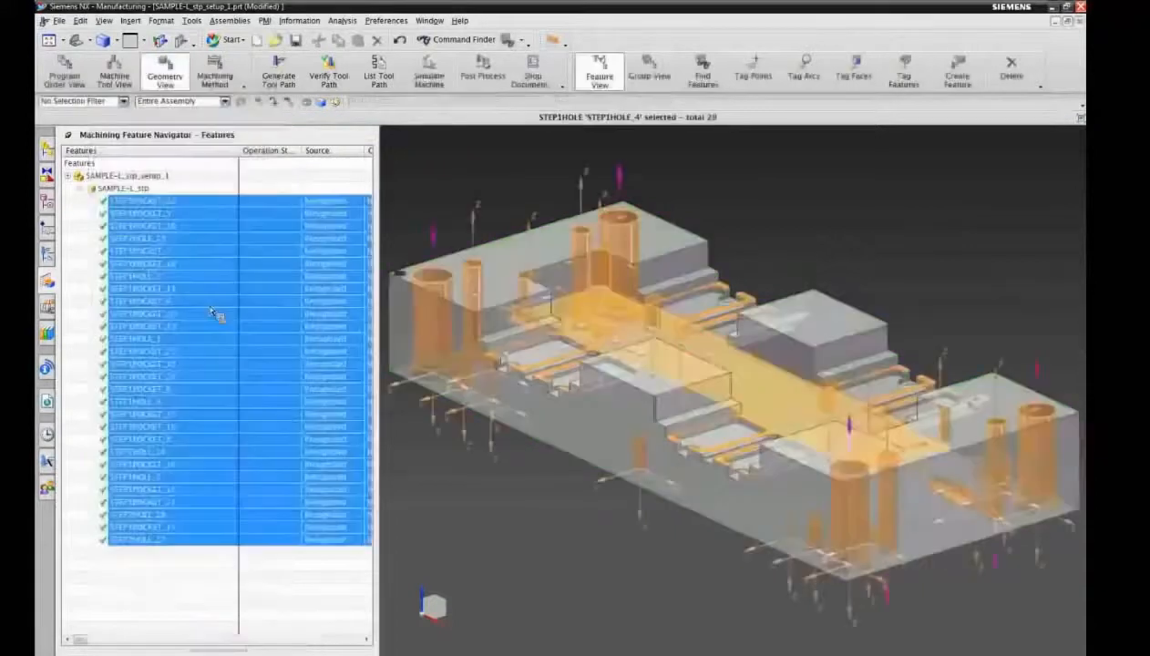
Step: Hide the feature coordinate systems and sort the recognized features by name
right_click(212, 151)
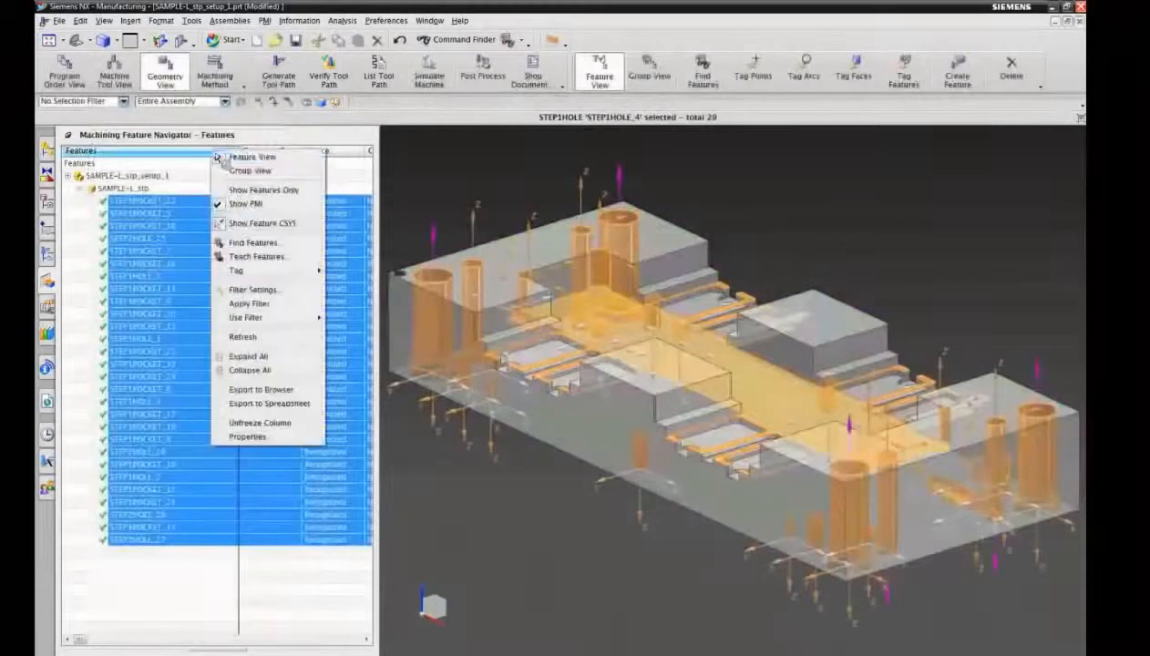
click(257, 224)
click(179, 152)
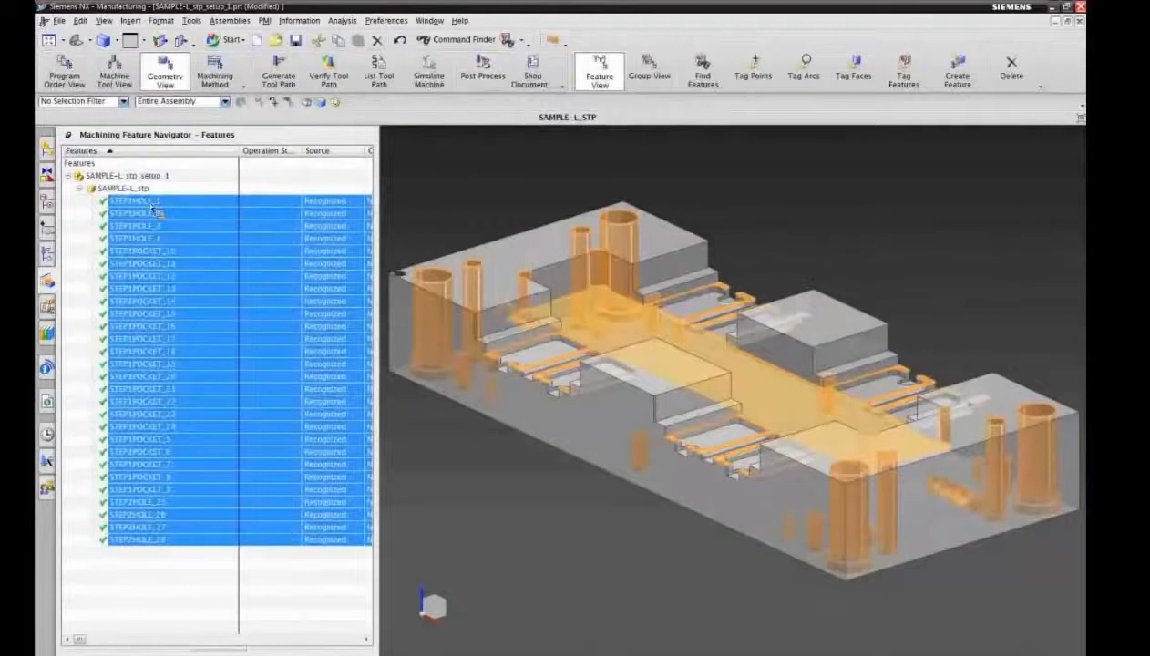
Step: Highlight the recognized features on the part group by group: STEP1POCKET_10 to 24, STEP1POCKET_5 to 9, and STEP2HOLE_25 to 28
click(169, 252)
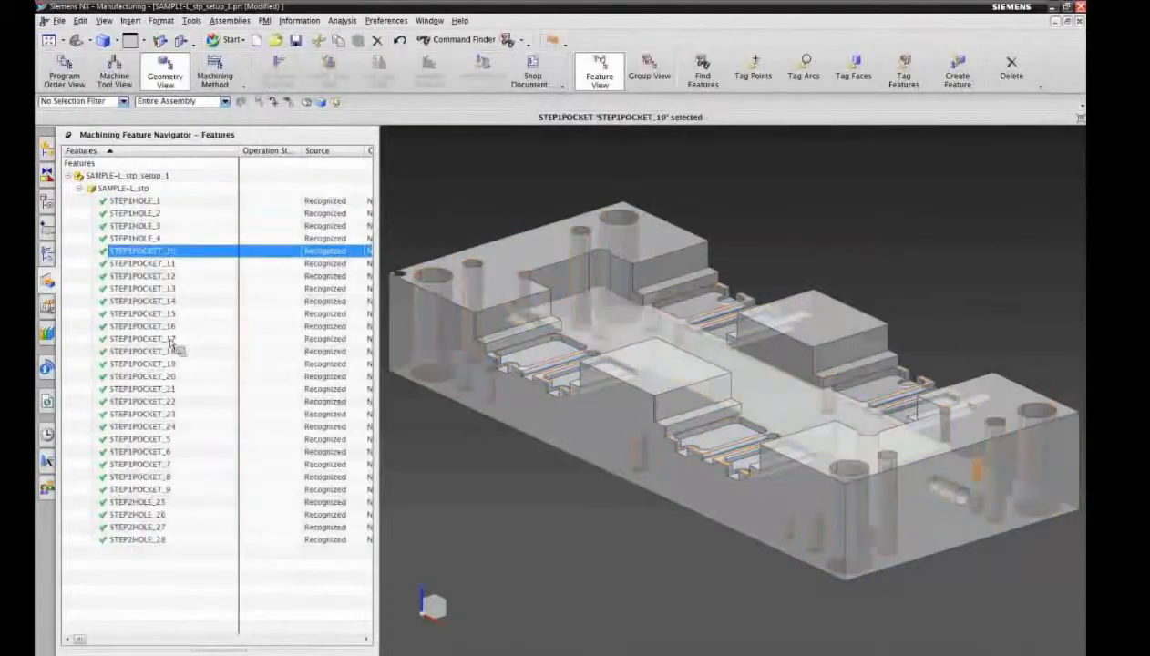
shift+click(169, 427)
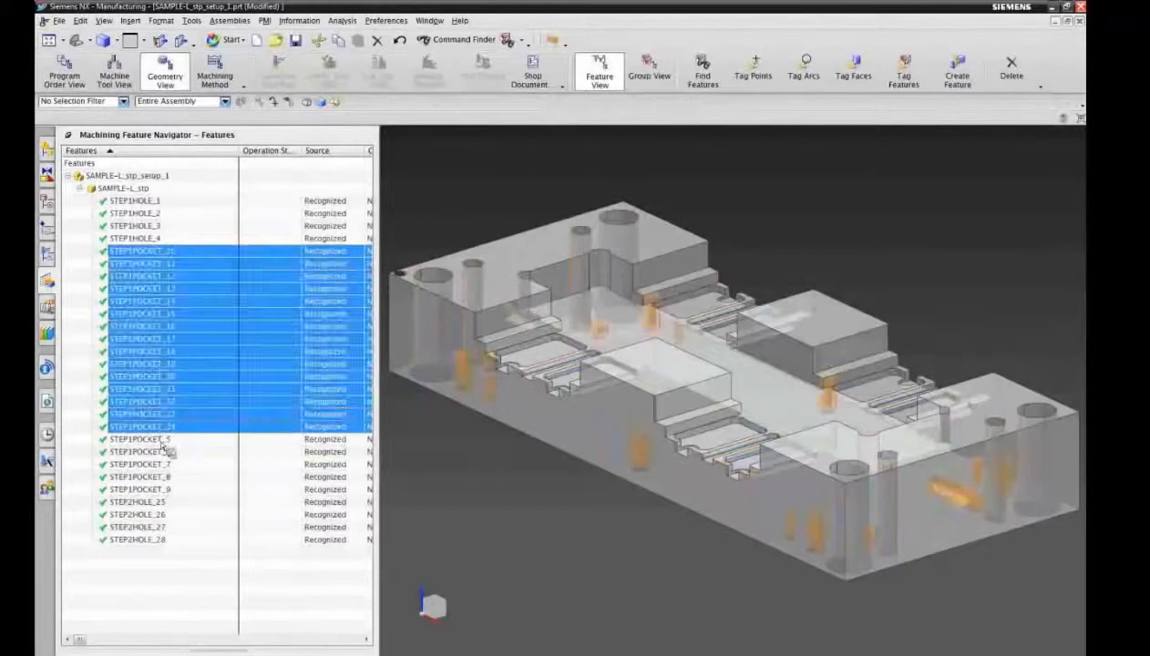
click(165, 440)
shift+click(166, 489)
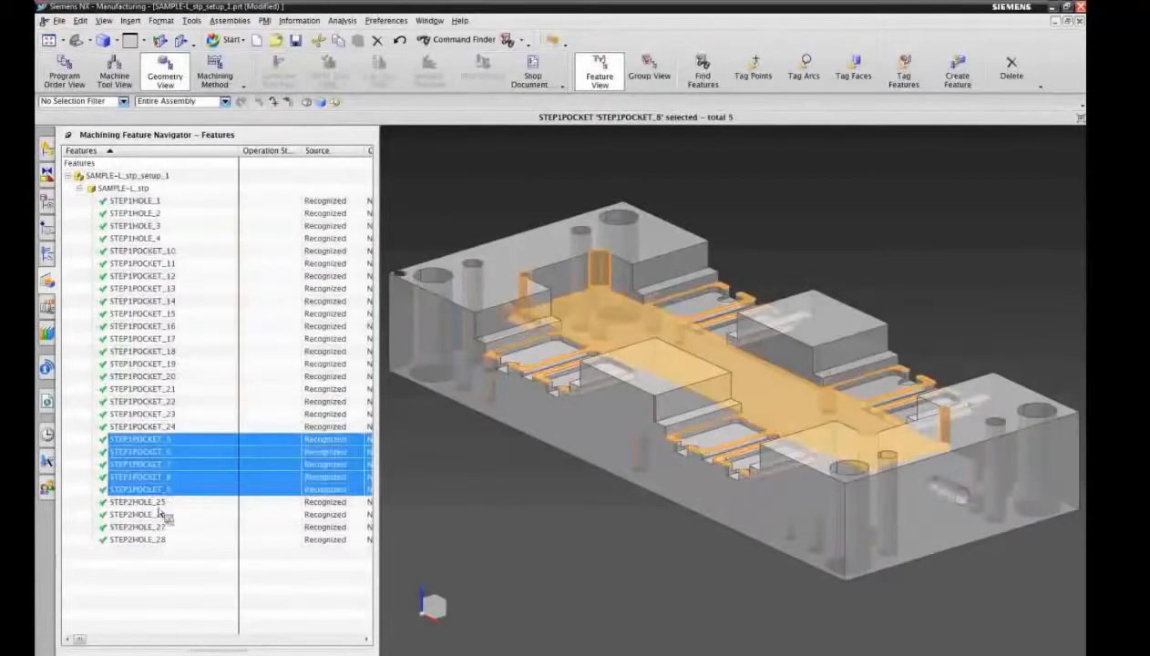
click(162, 502)
shift+click(169, 541)
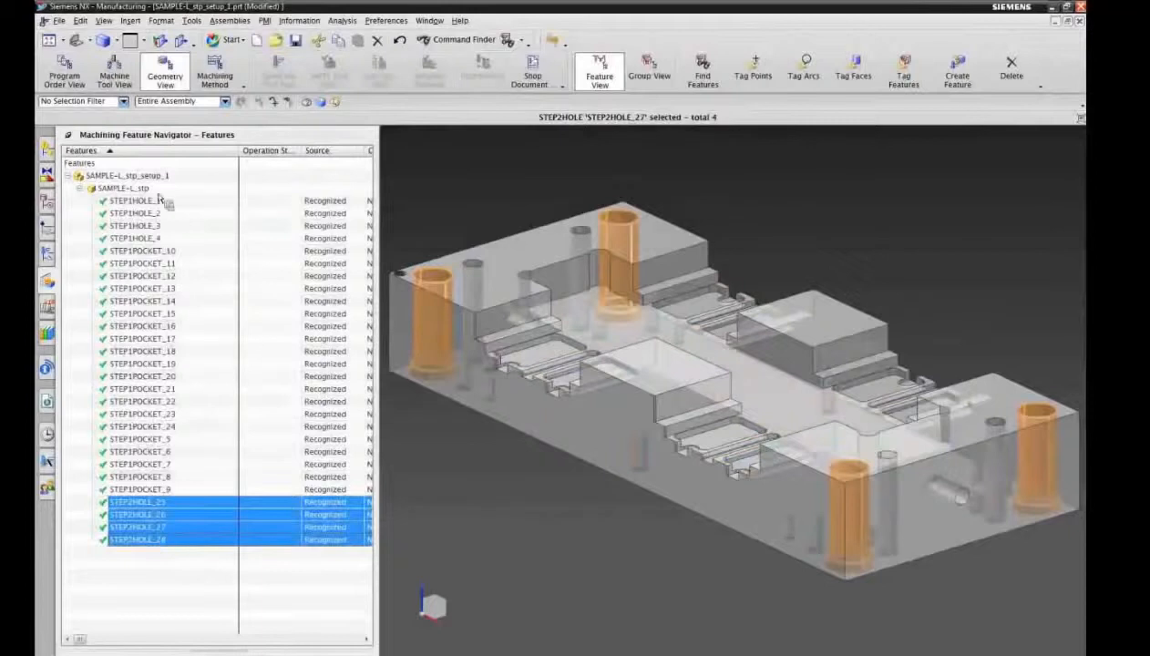
Step: Create a rule-based feature process for STEP1HOLE_1 through STEP1POCKET_24 in the name-sorted list, using the MillDrill knowledge library
click(155, 200)
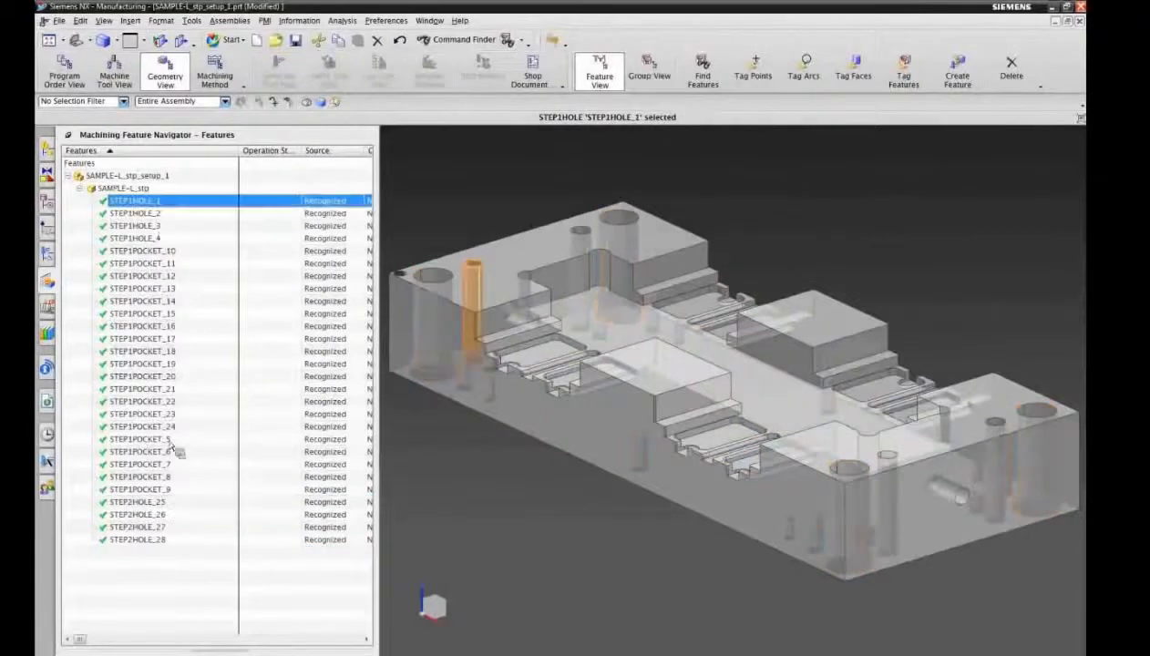
shift+click(169, 427)
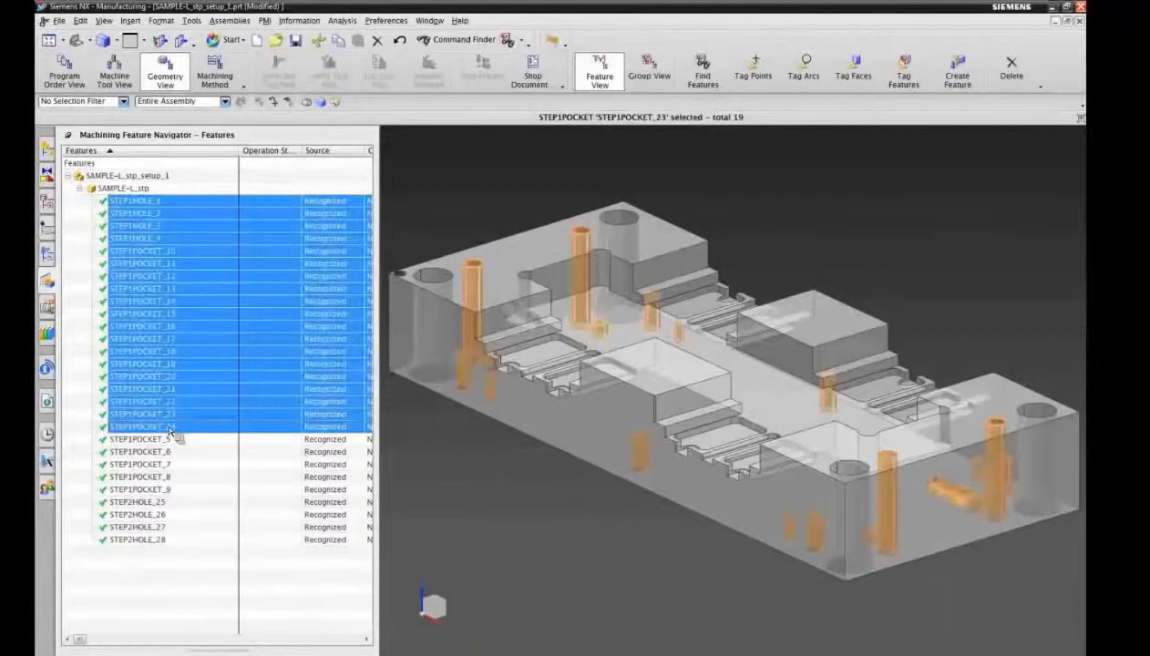
right_click(170, 430)
click(219, 469)
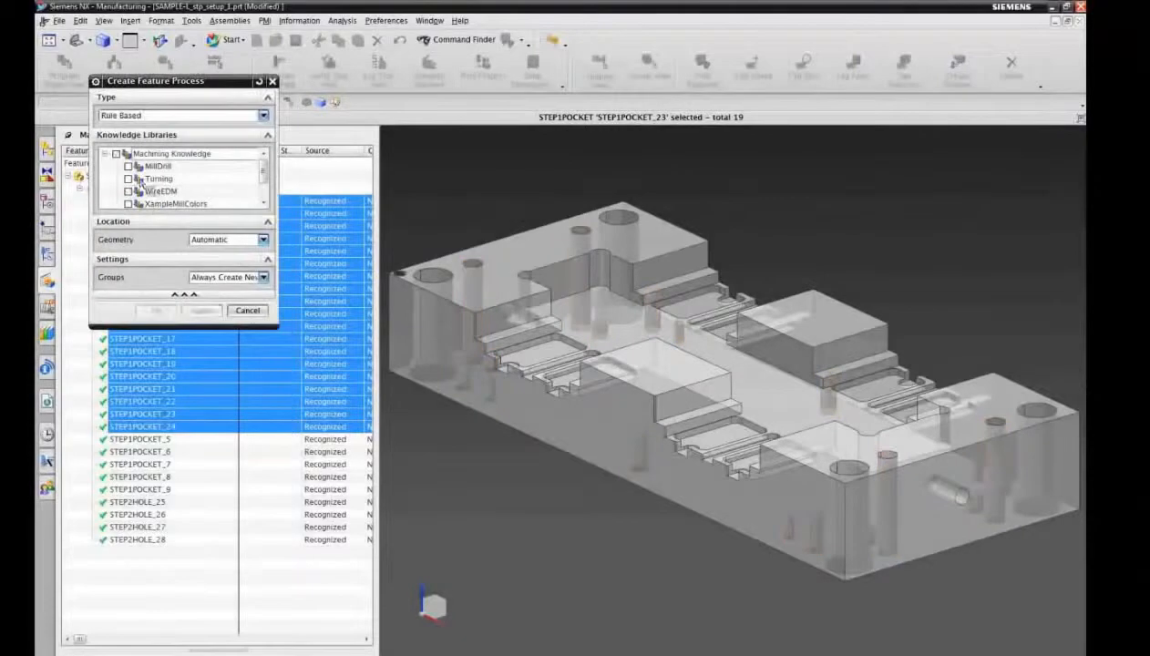
click(128, 165)
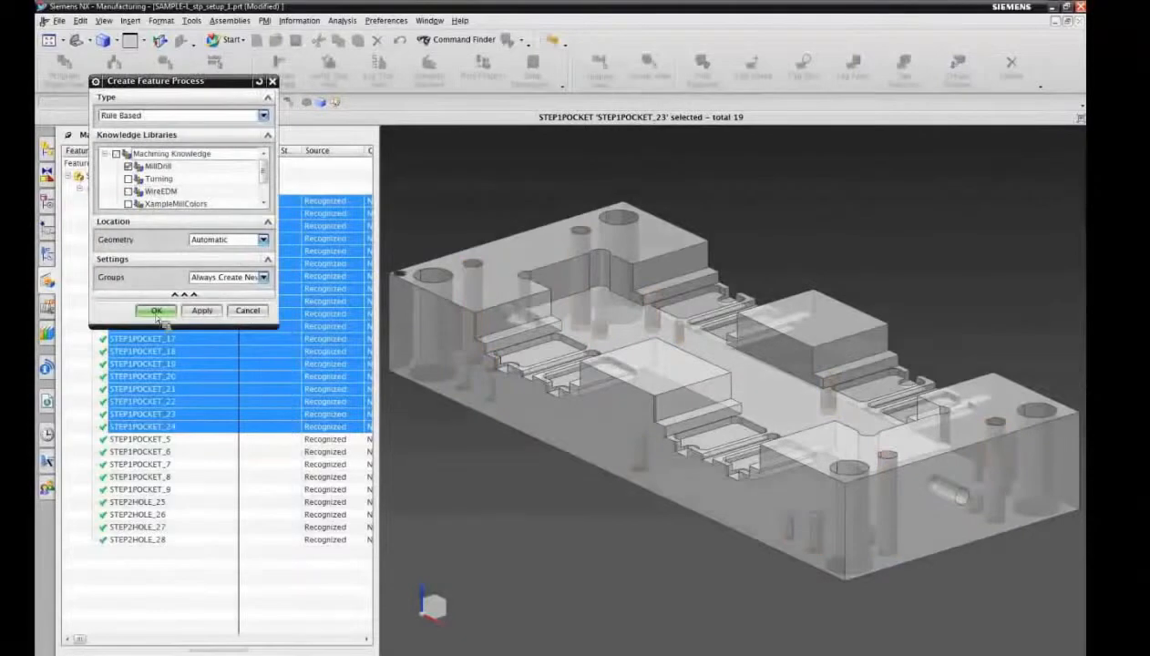
click(156, 311)
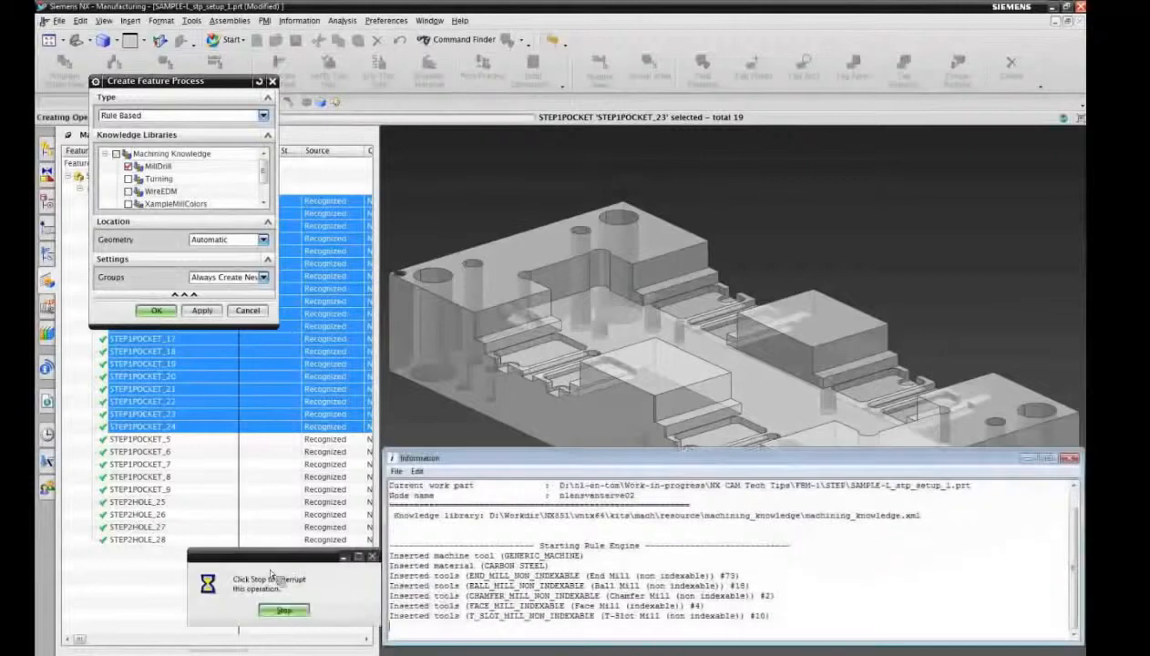
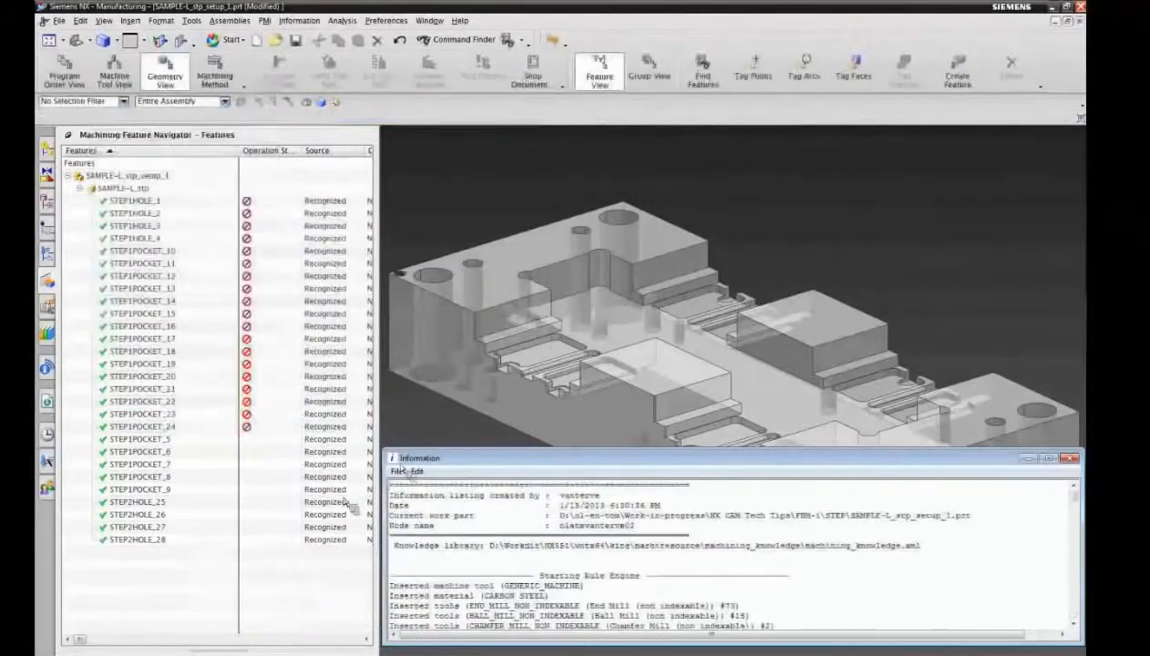
Step: Close the information listing and expand every generated operation under WORKPIECE in the geometry listing of operations
click(395, 459)
click(396, 462)
click(49, 257)
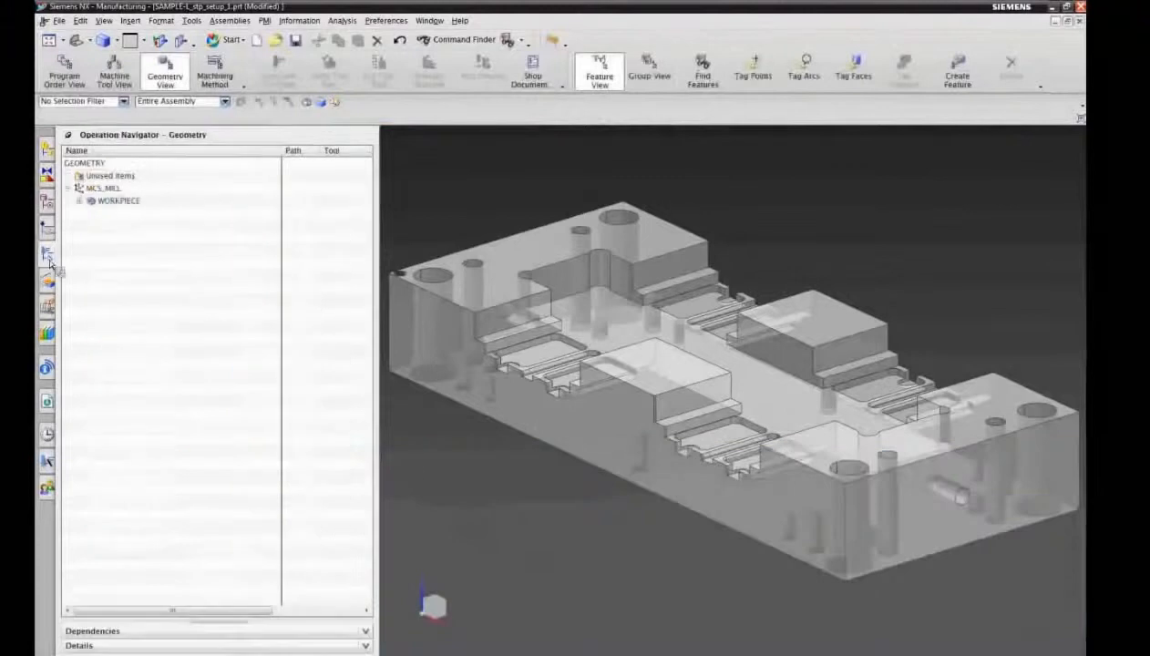
click(79, 201)
click(132, 214)
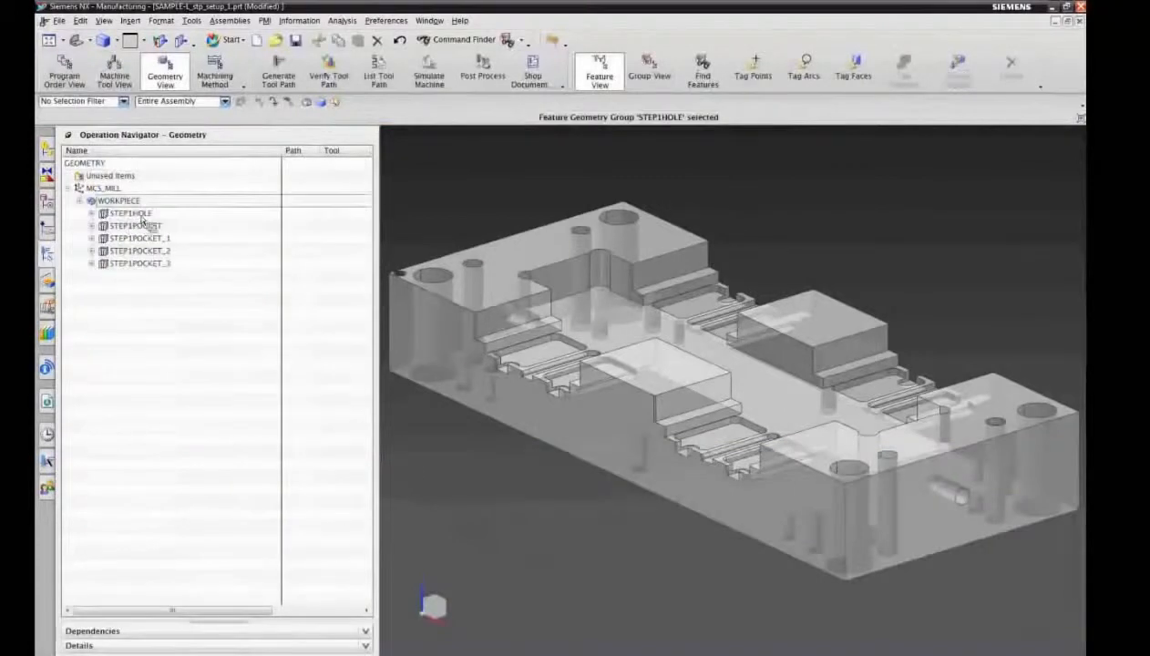
right_click(165, 151)
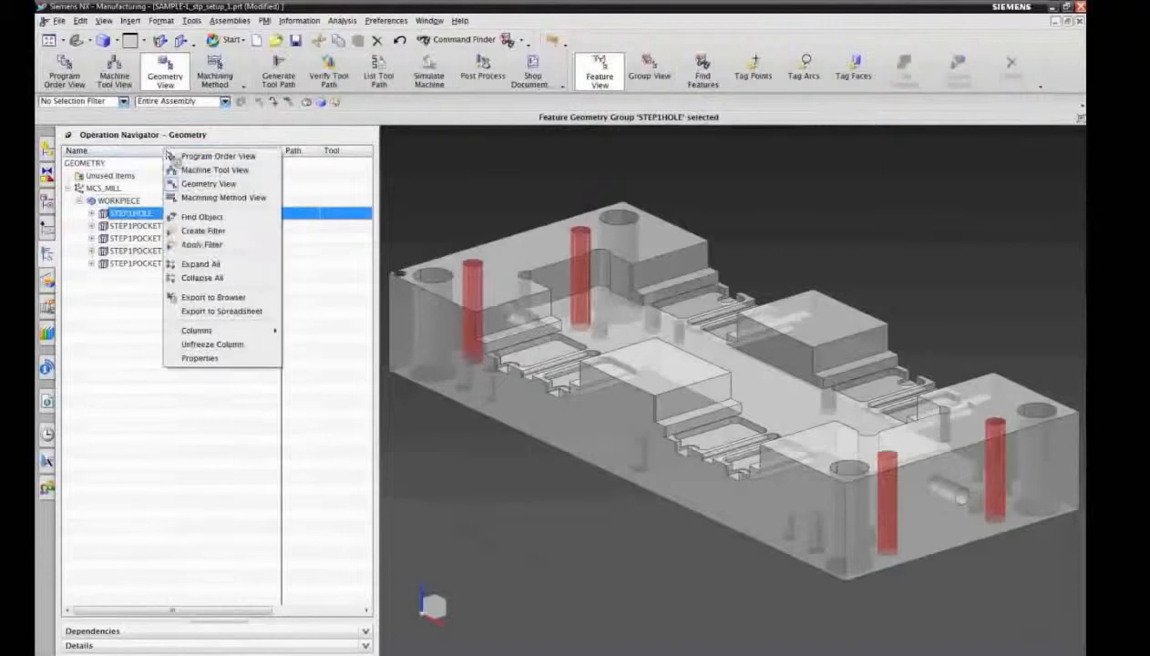
click(195, 263)
Step: Highlight on the part the features belonging to the geometry groups STEP1HOLE, STEP1POCKET, STEP1POCKET_1, STEP1POCKET_2 and STEP1POCKET_3
click(146, 264)
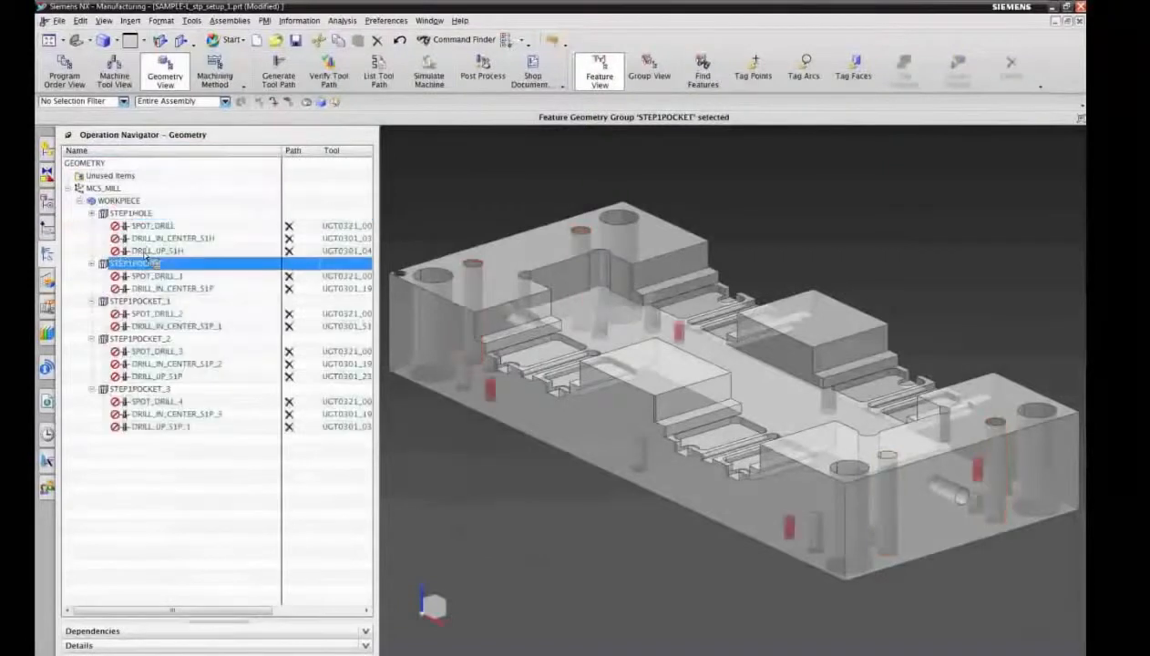
click(135, 213)
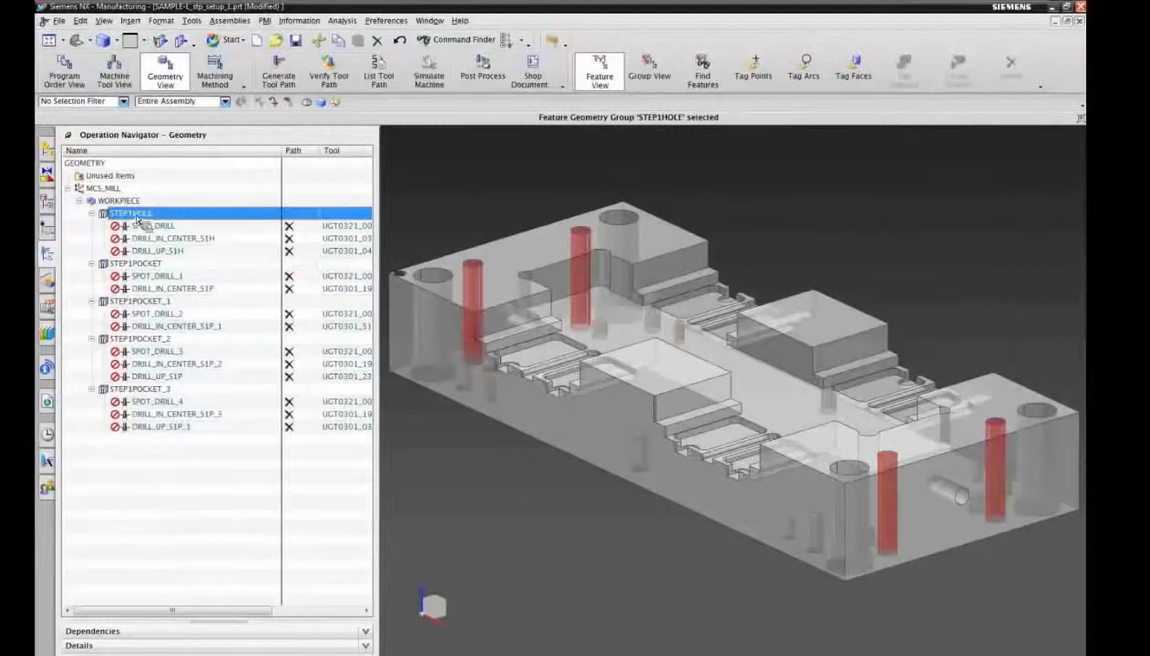
click(146, 264)
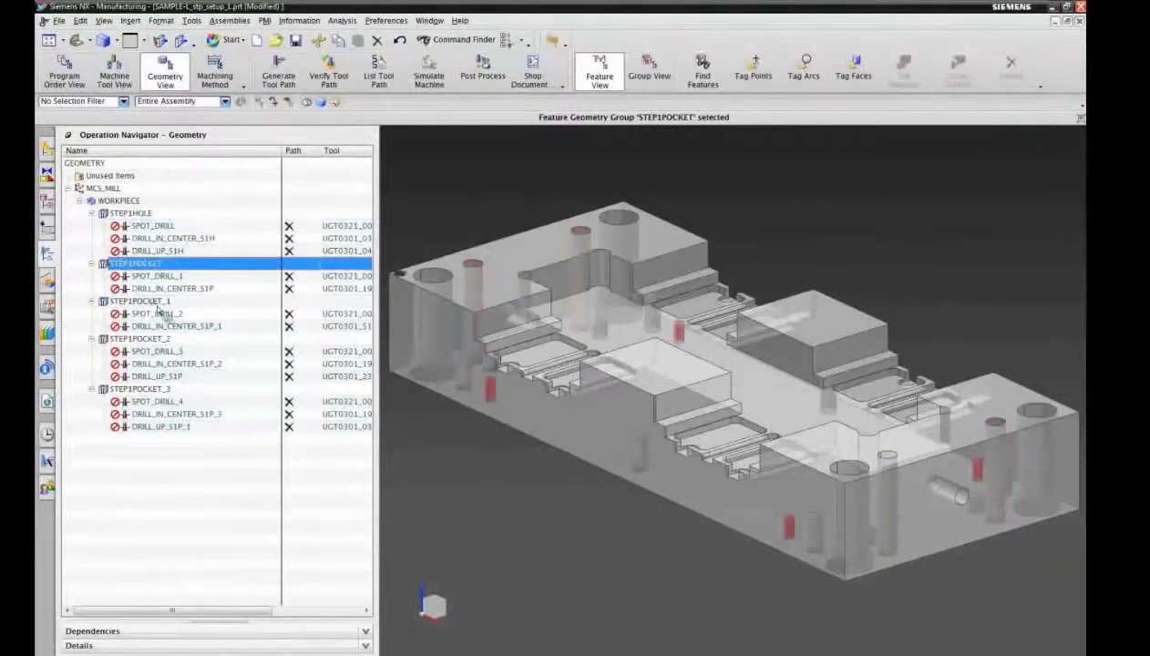
click(150, 301)
click(153, 339)
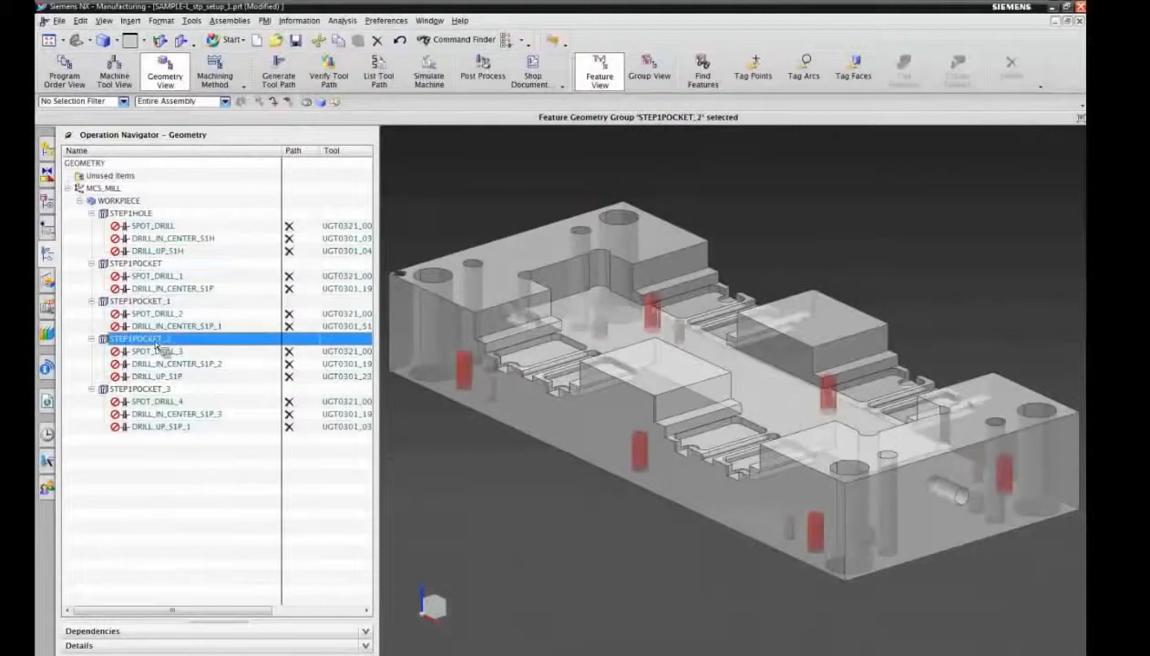
click(155, 391)
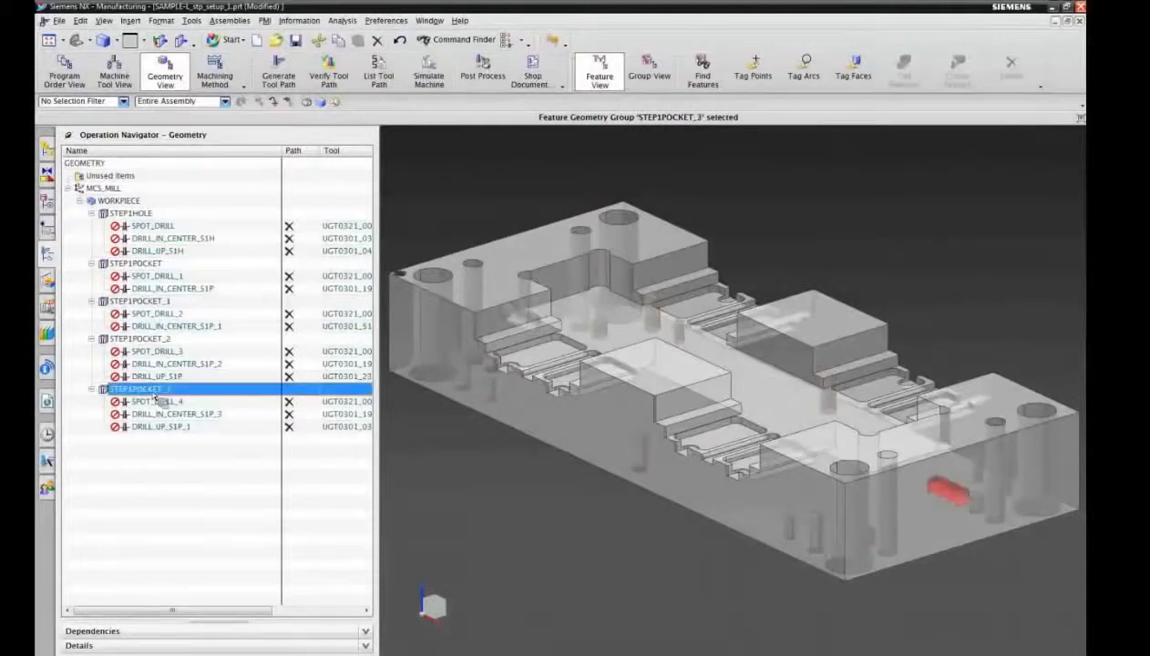
click(152, 450)
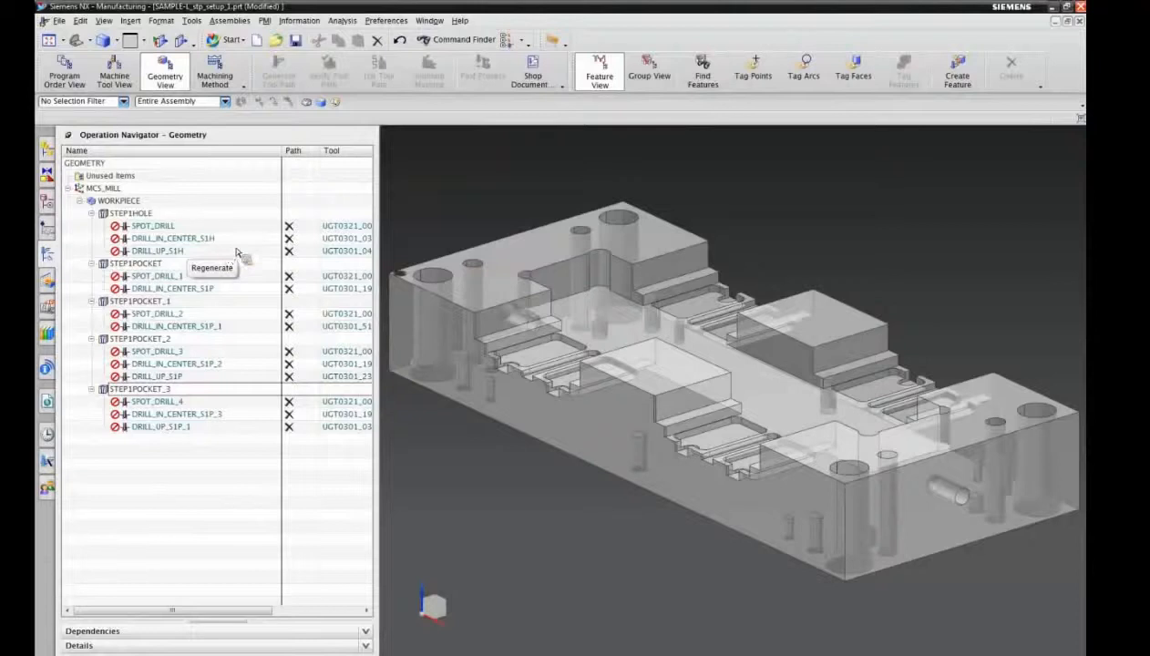
Step: Undo the rule-based feature process and the feature recognition
click(400, 40)
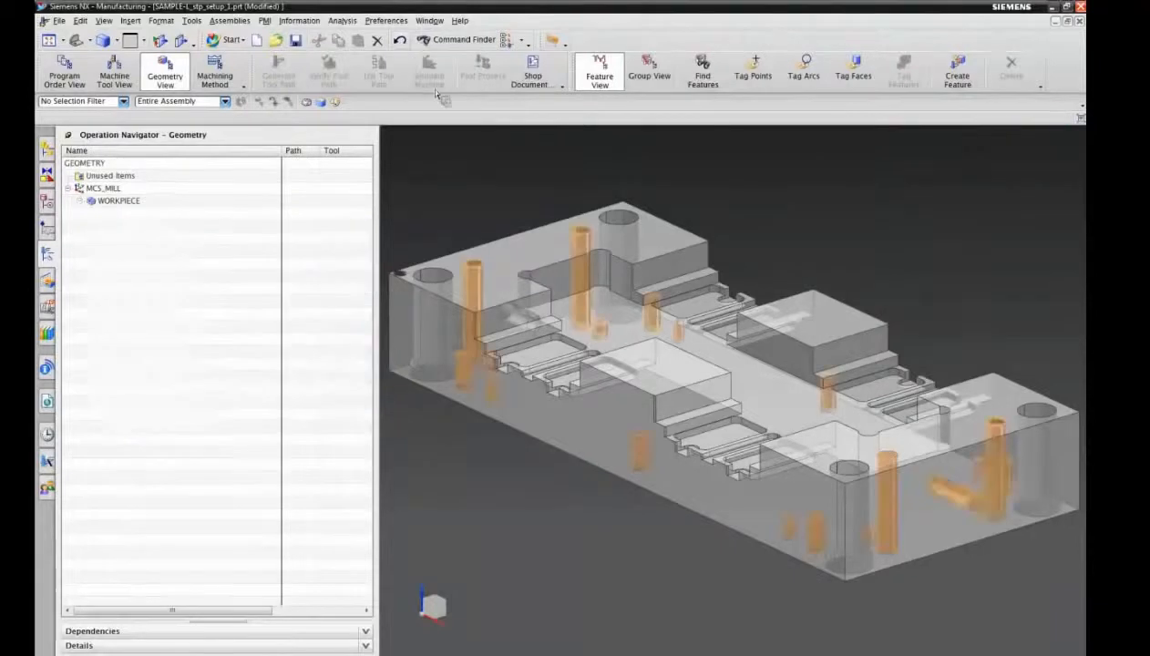
click(402, 41)
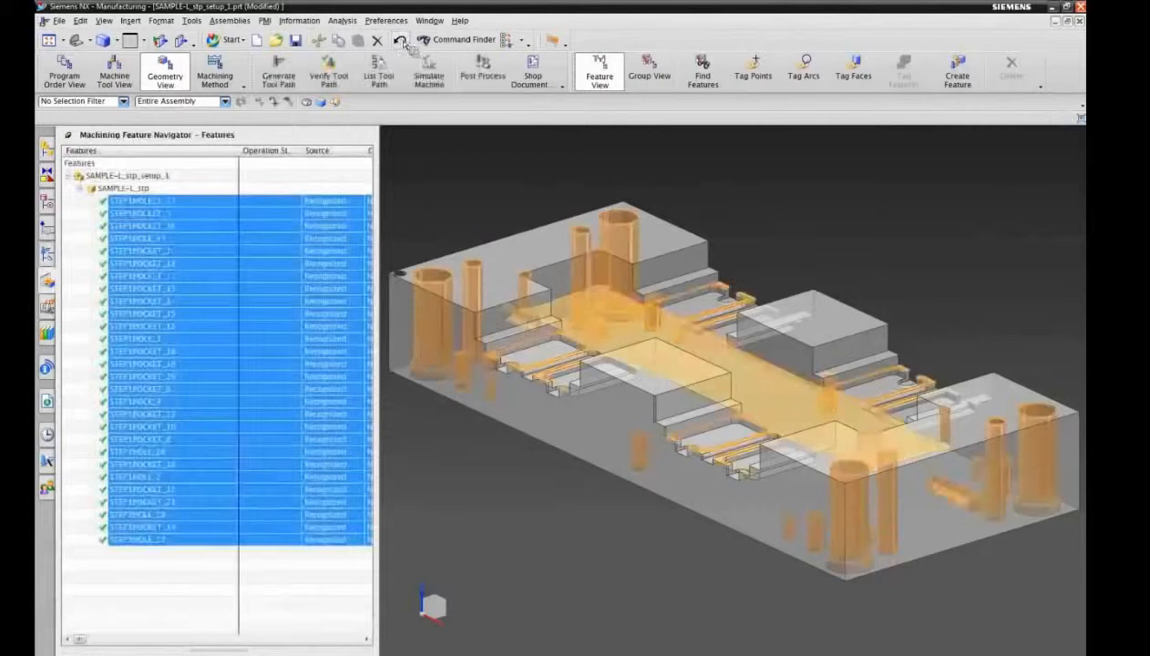
click(402, 41)
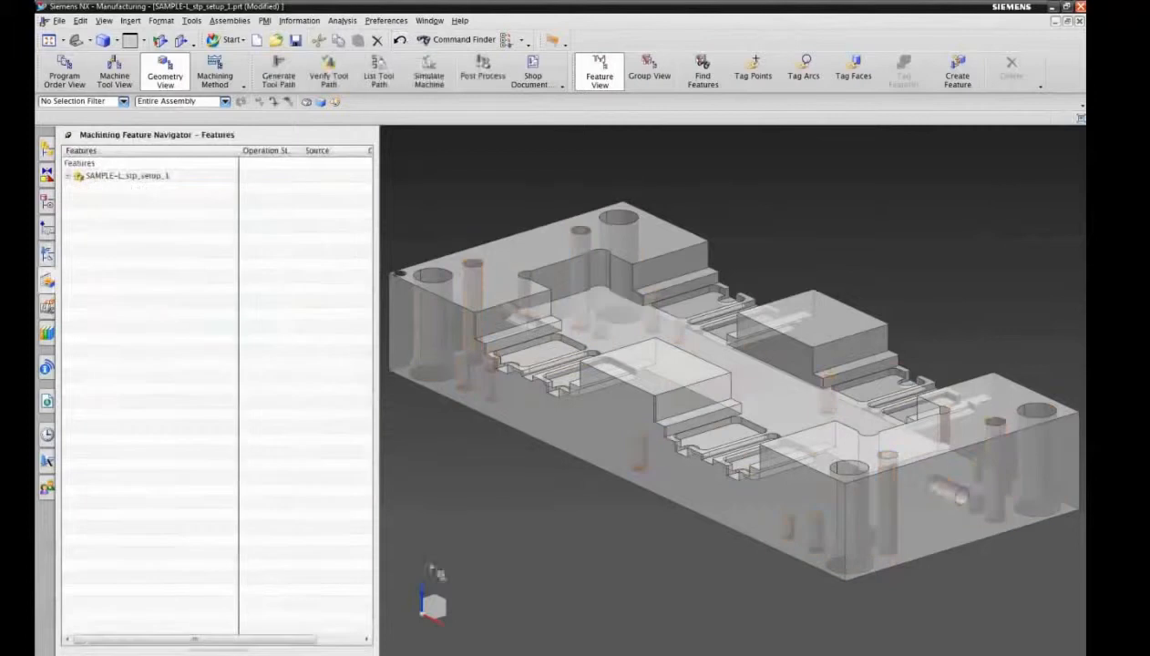
Step: Restrict selection to faces and color the faces of the two smallest holes near the underside's long rear edge yellow
click(62, 41)
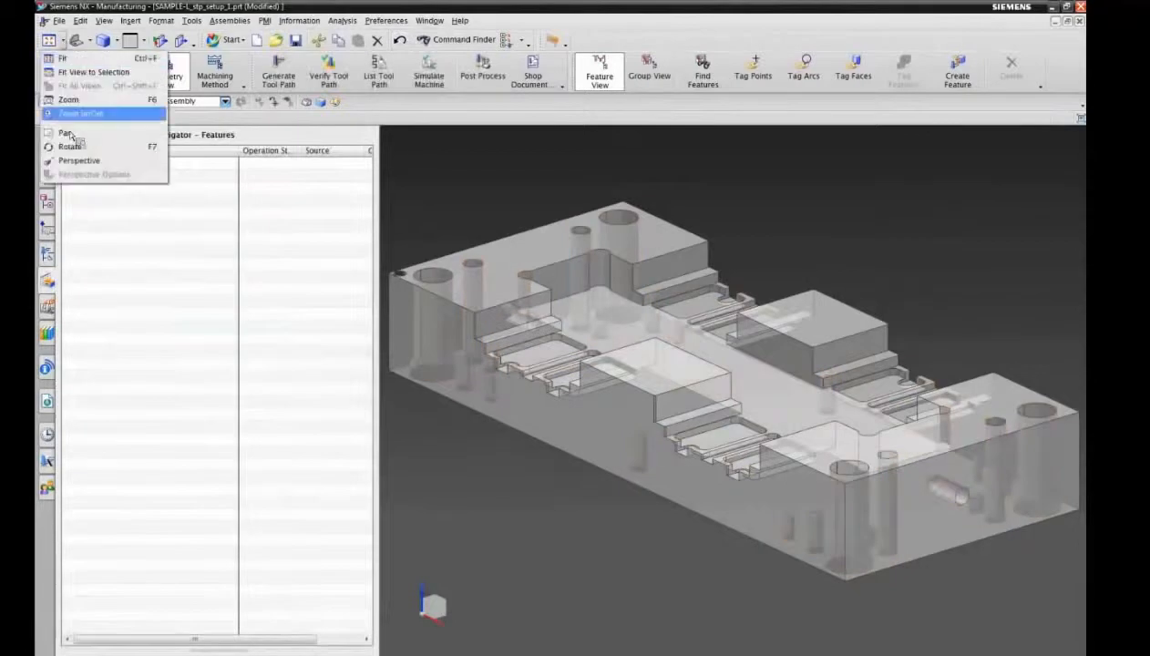
click(69, 146)
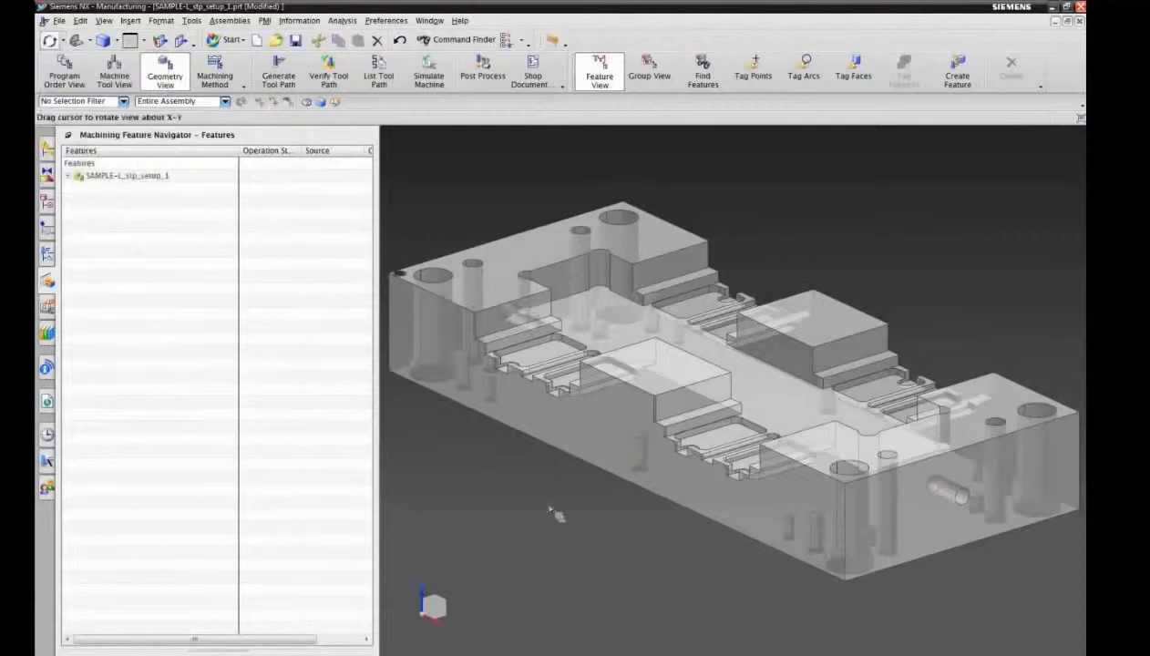
drag(481, 470, 508, 311)
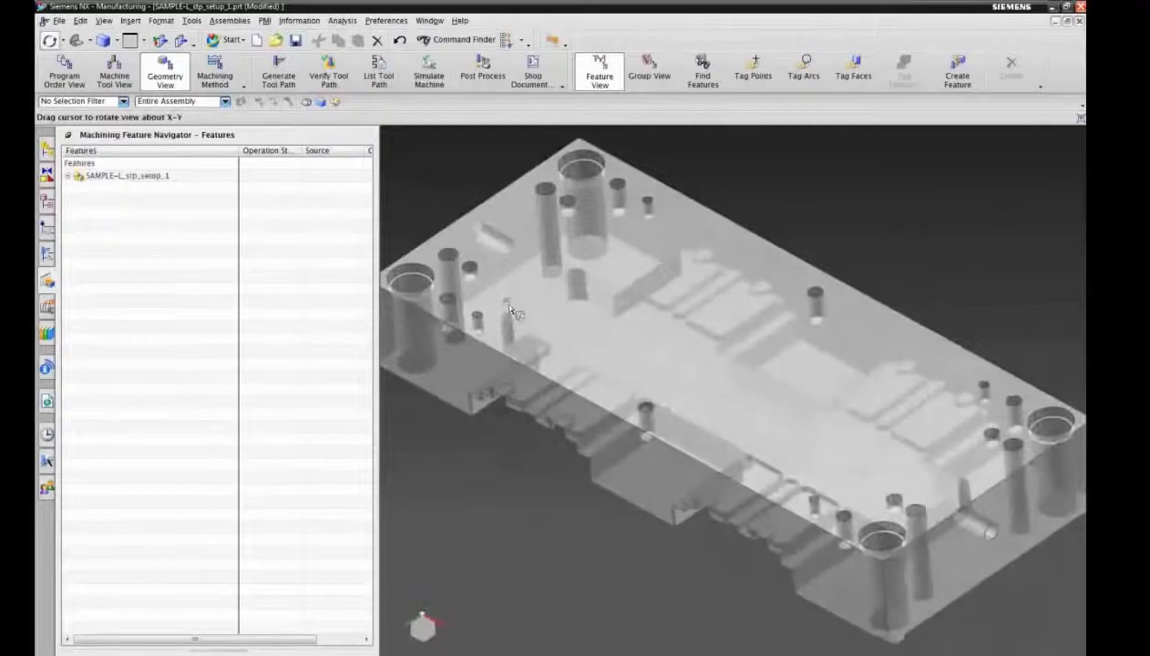
click(62, 42)
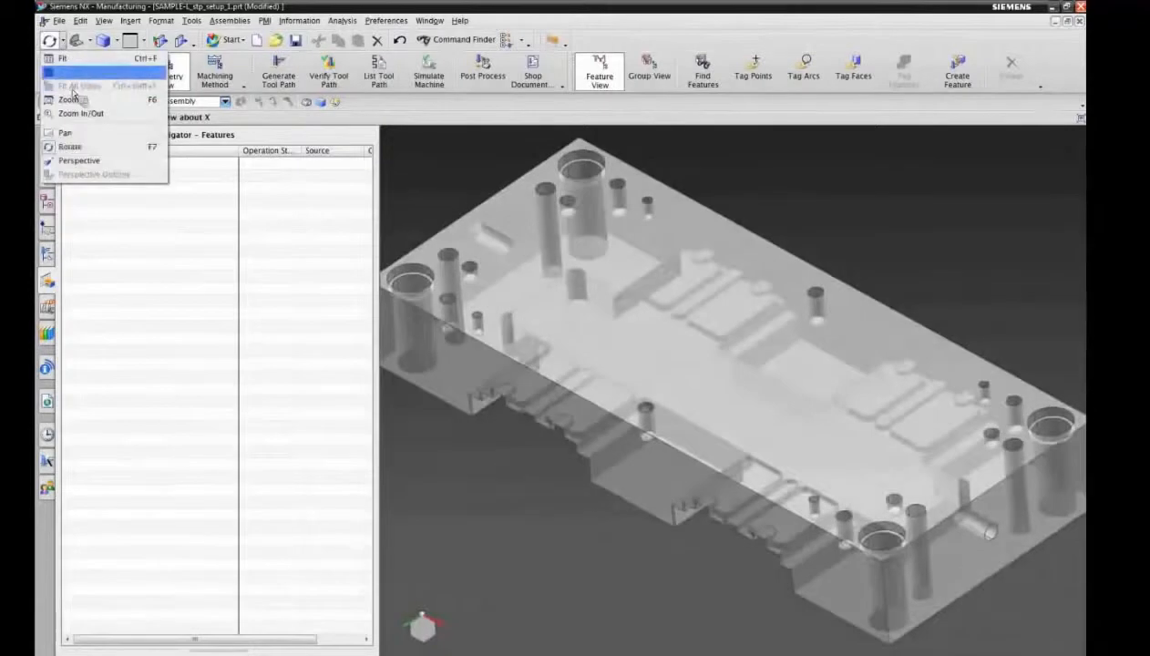
click(78, 148)
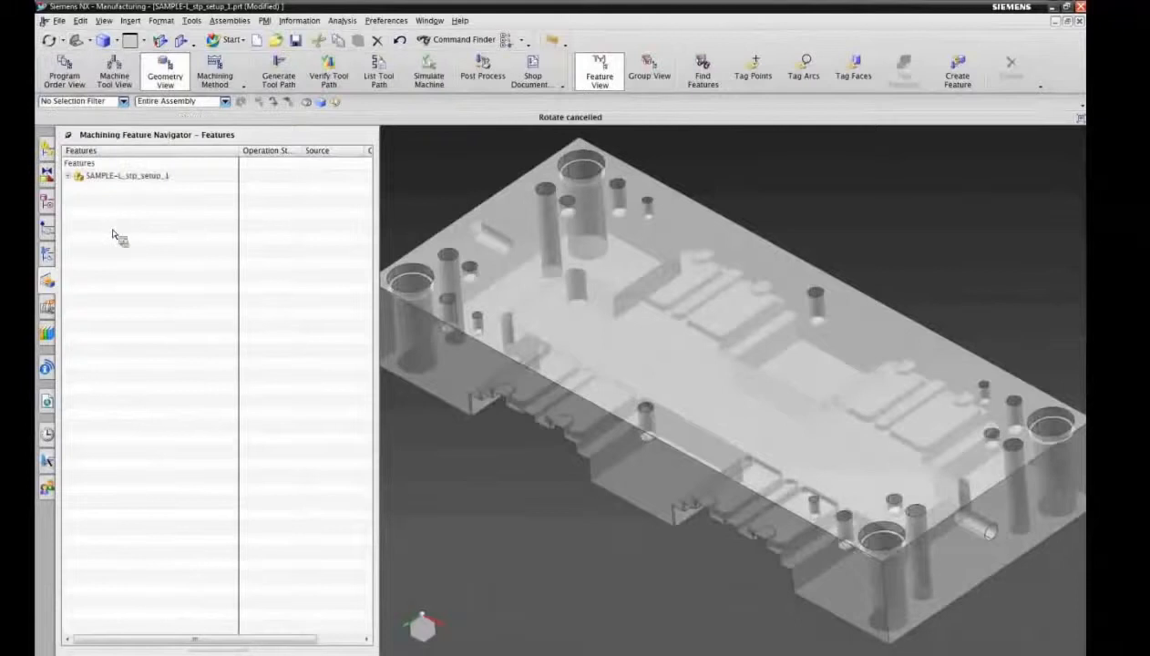
click(123, 102)
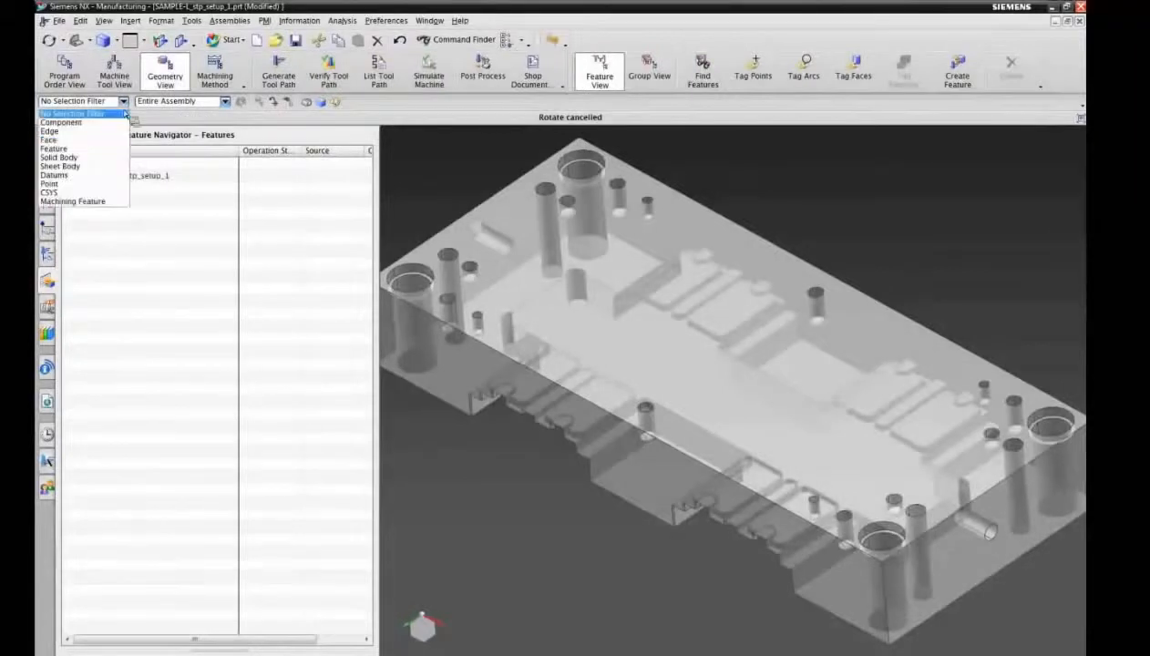
click(85, 144)
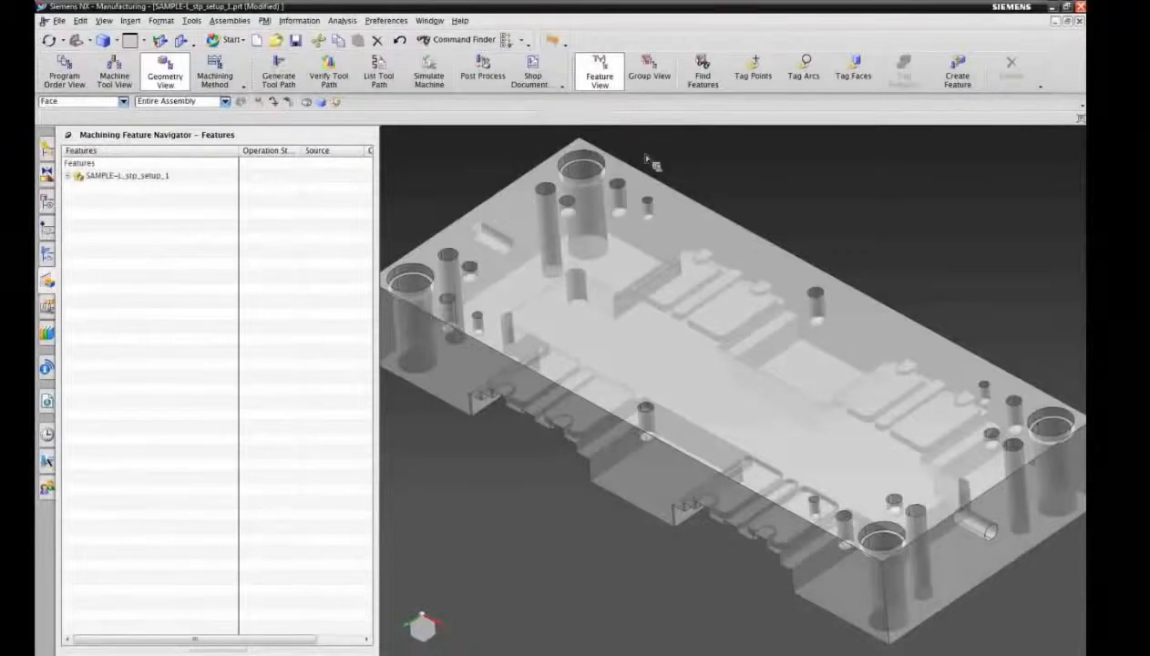
drag(643, 150, 663, 238)
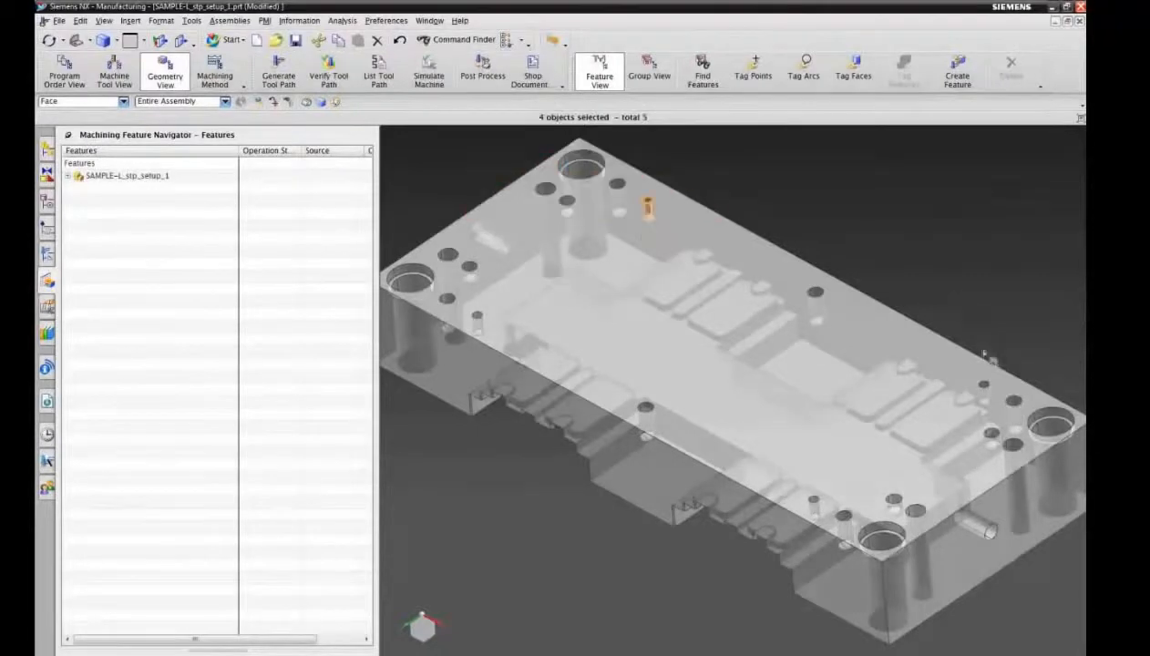
drag(970, 403, 977, 413)
click(80, 20)
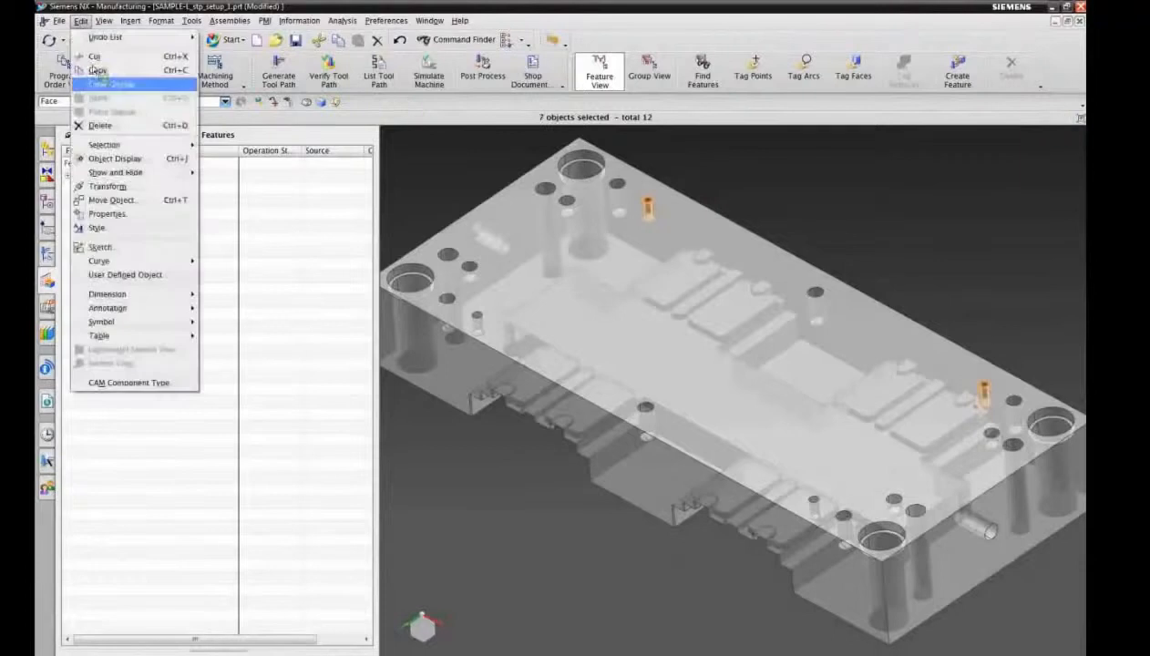
click(125, 161)
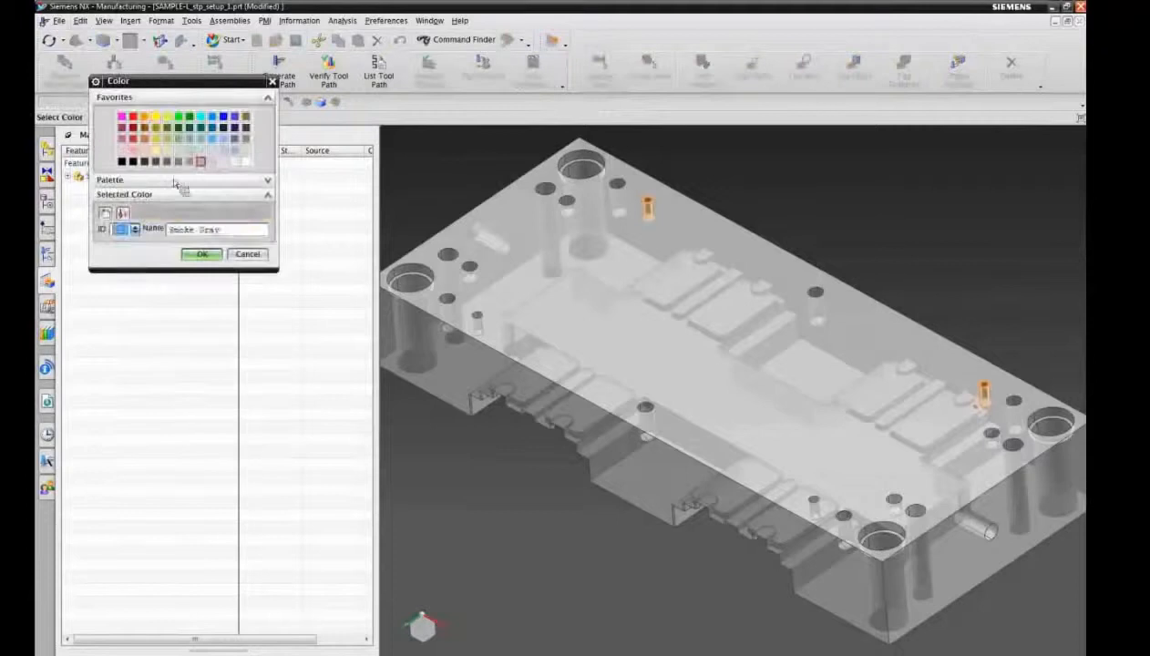
click(202, 253)
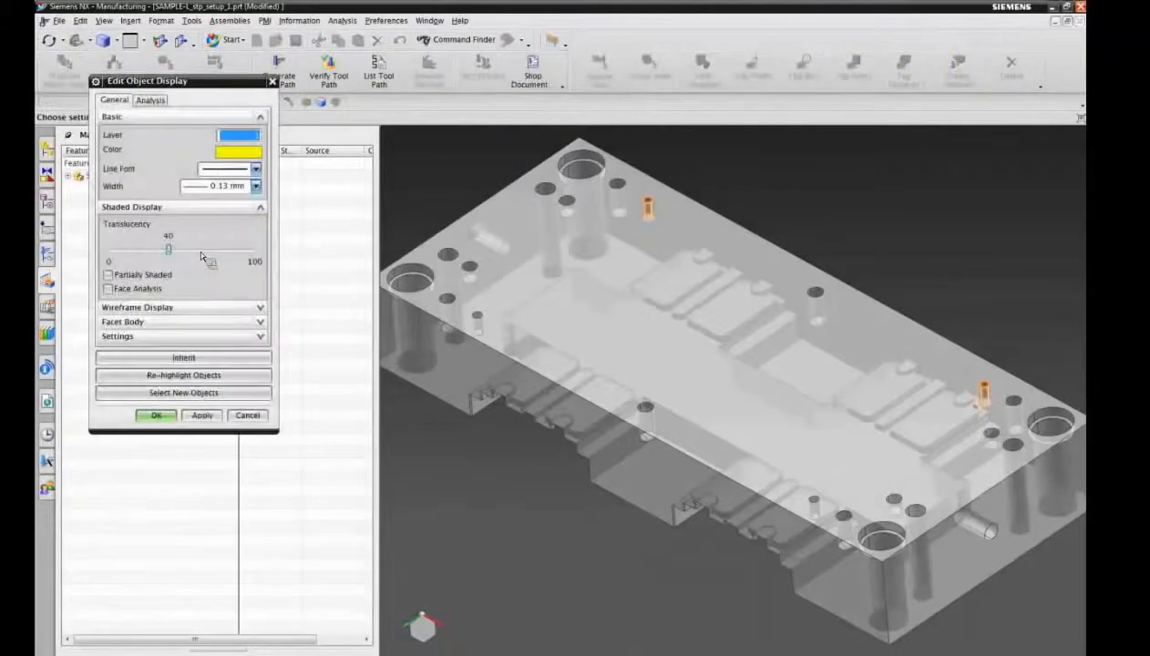
click(166, 420)
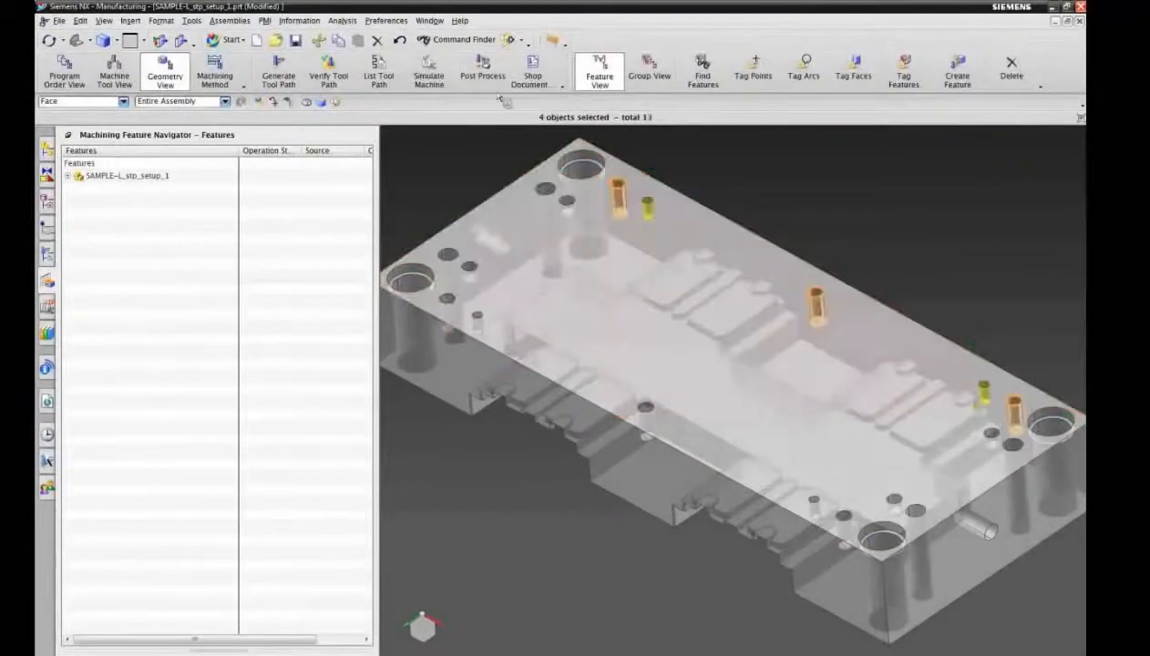
Step: Color the faces of the three larger holes along the same long edge of the underside blue
click(80, 20)
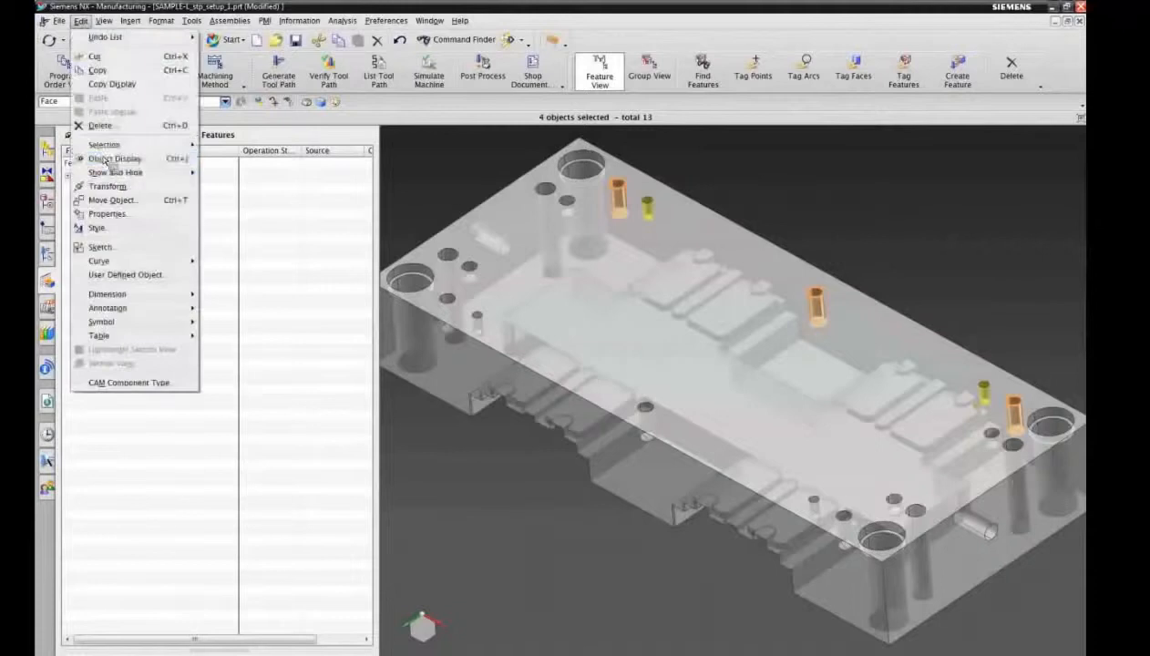
click(137, 160)
click(244, 142)
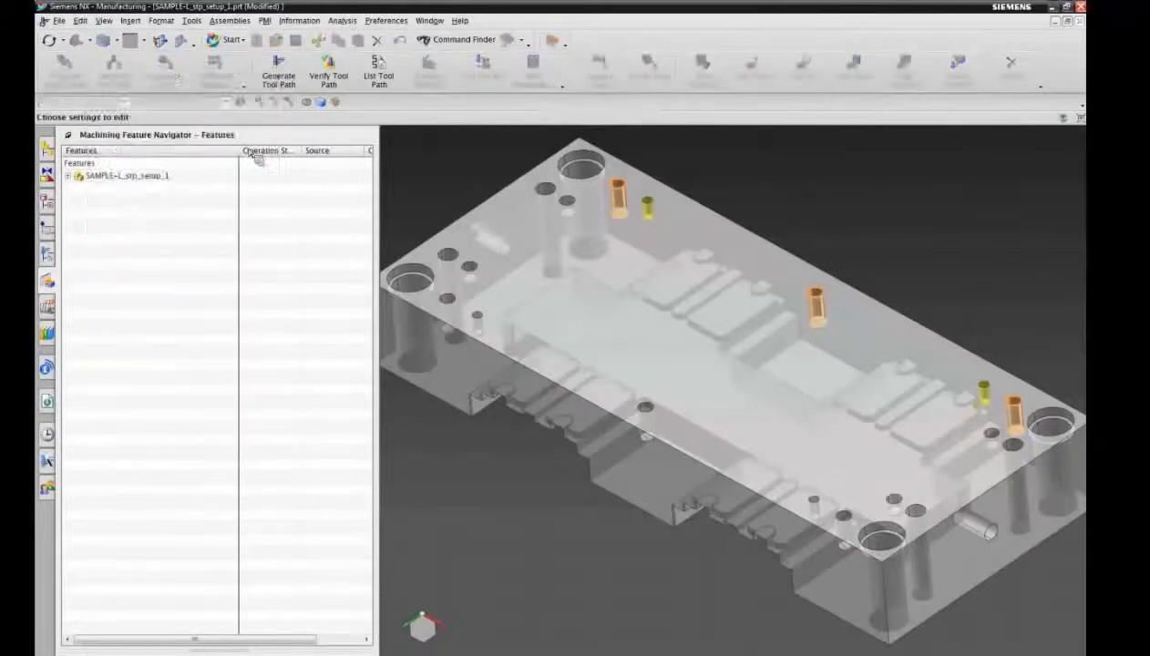
click(223, 117)
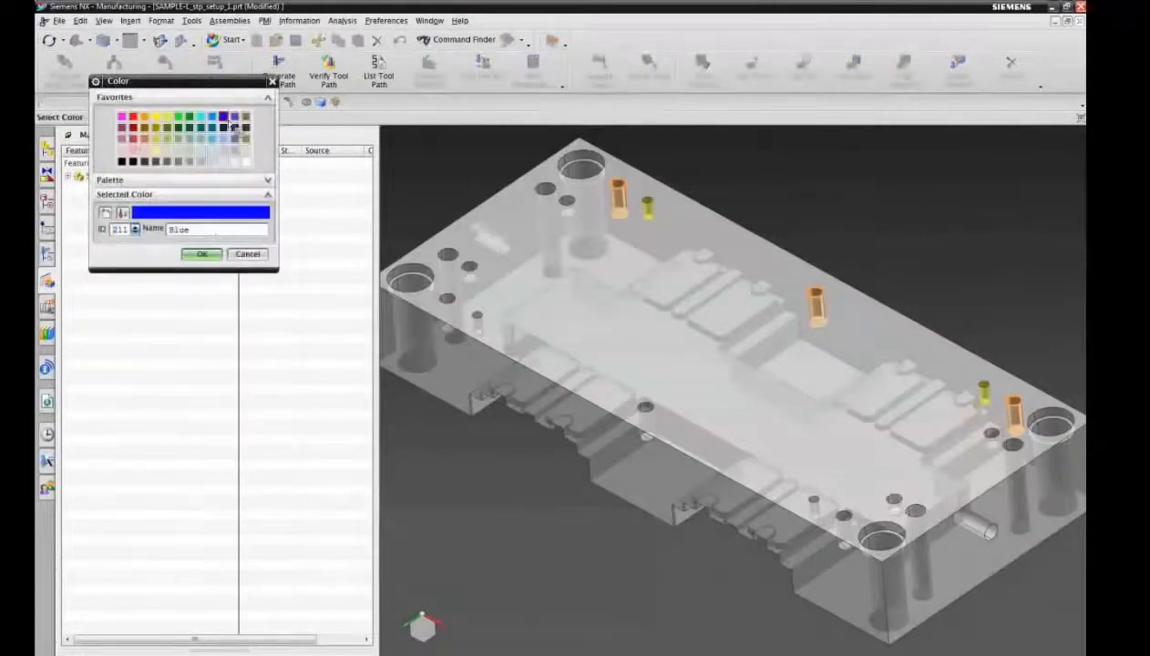
click(199, 254)
click(173, 418)
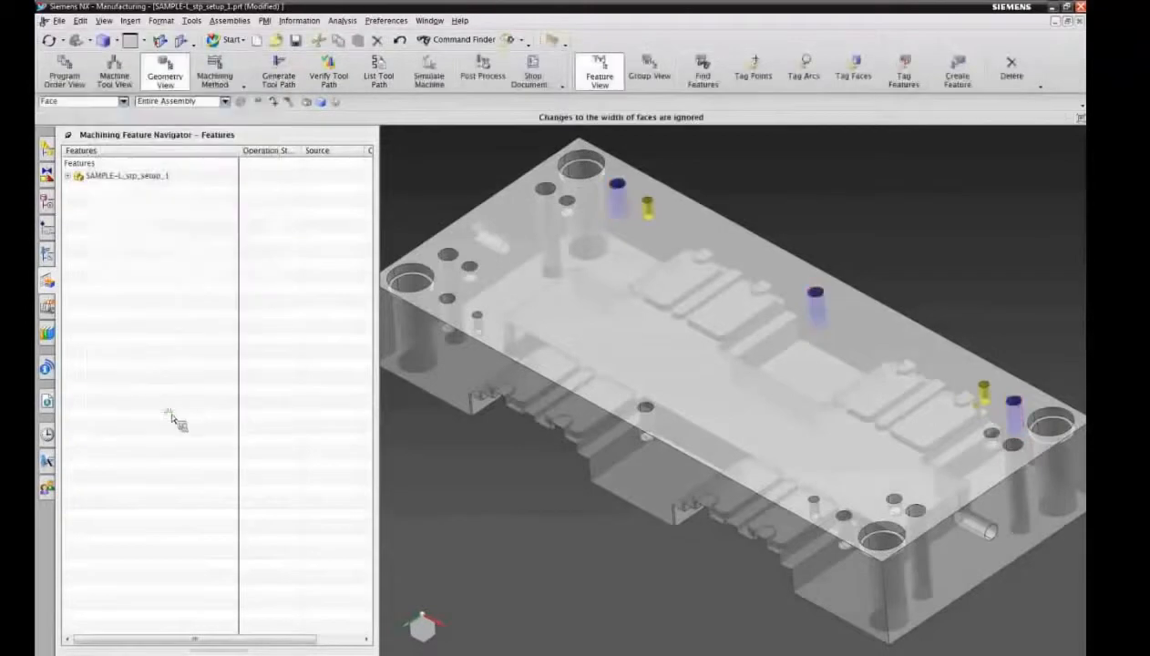
Step: Start a new parametric feature search, check its color attribute setting and turn on feature mapping
click(705, 67)
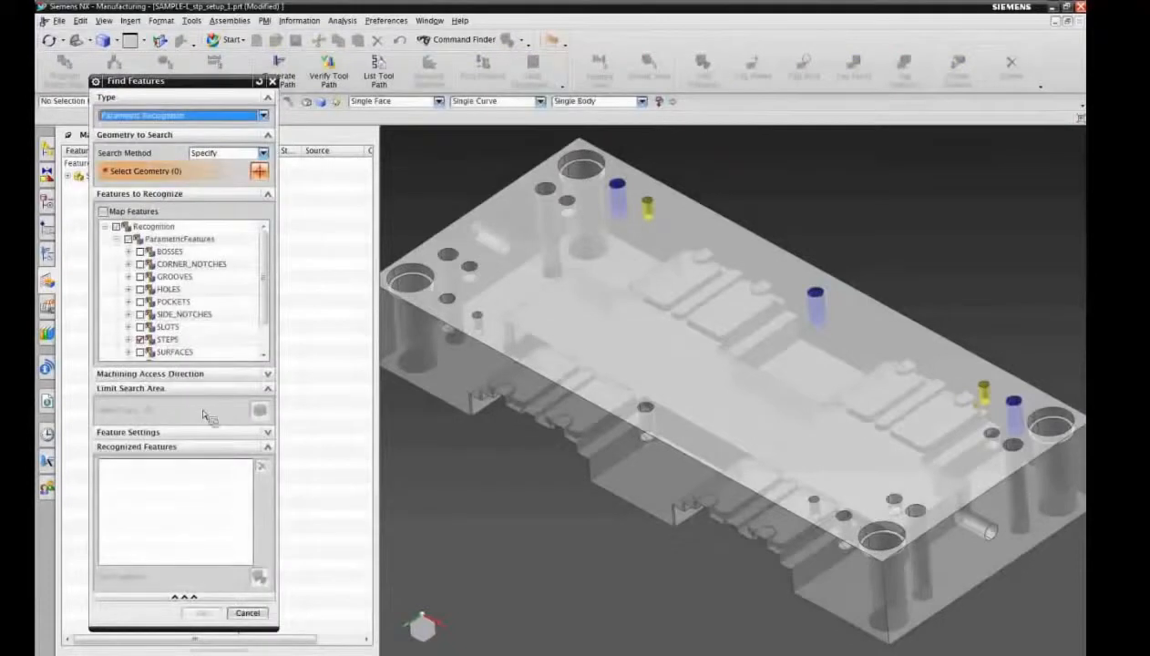
click(268, 431)
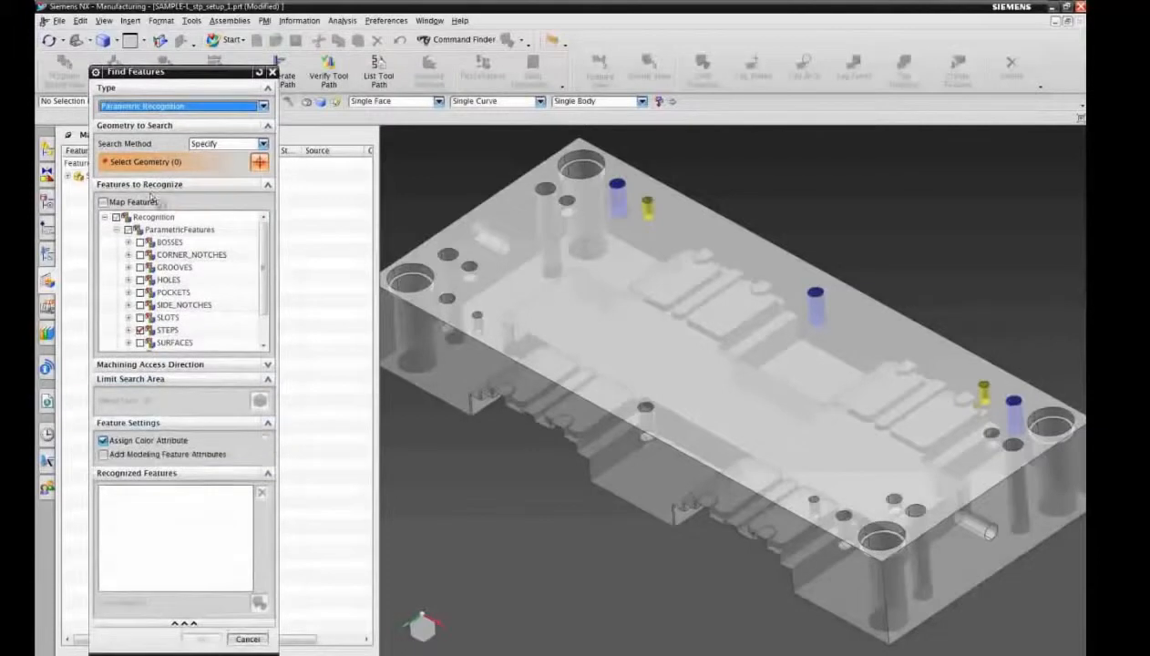
click(268, 423)
click(103, 202)
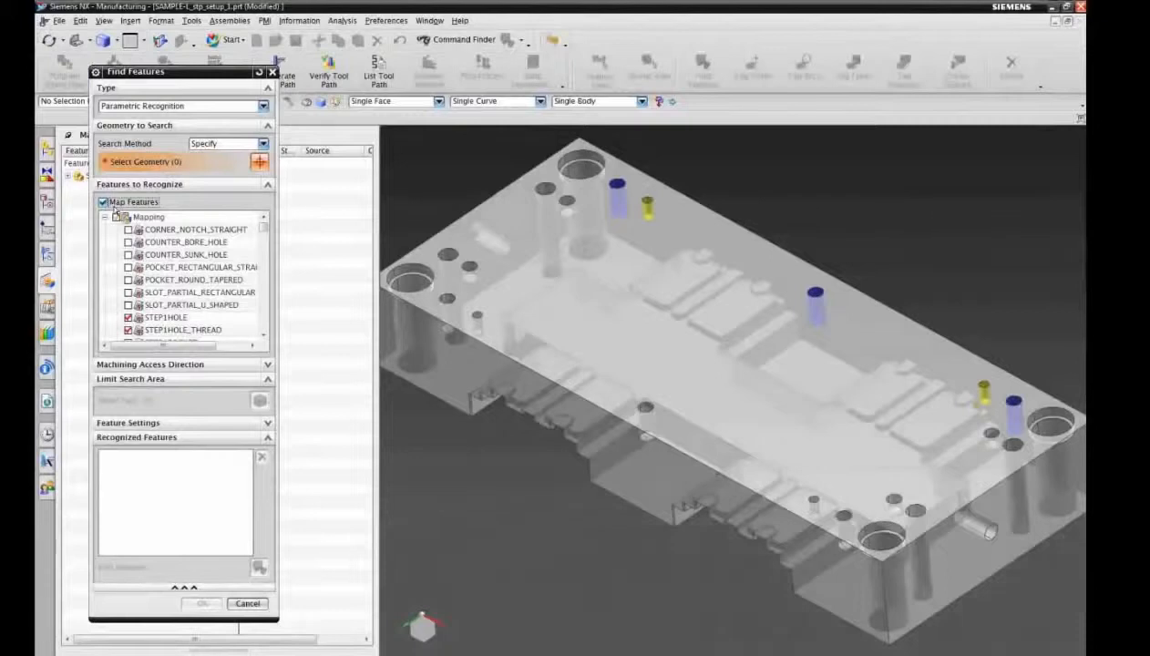
Step: Set the search method to Workpiece and limit the search to the faces of the ten blind holes, five along each long edge
click(265, 144)
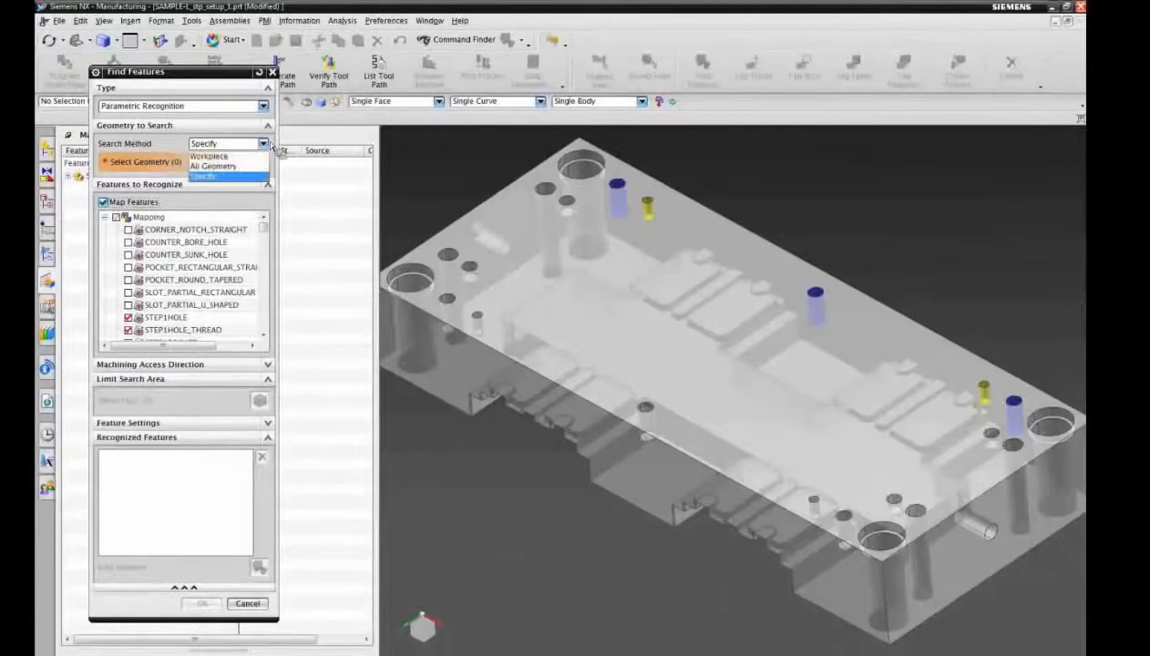
click(251, 157)
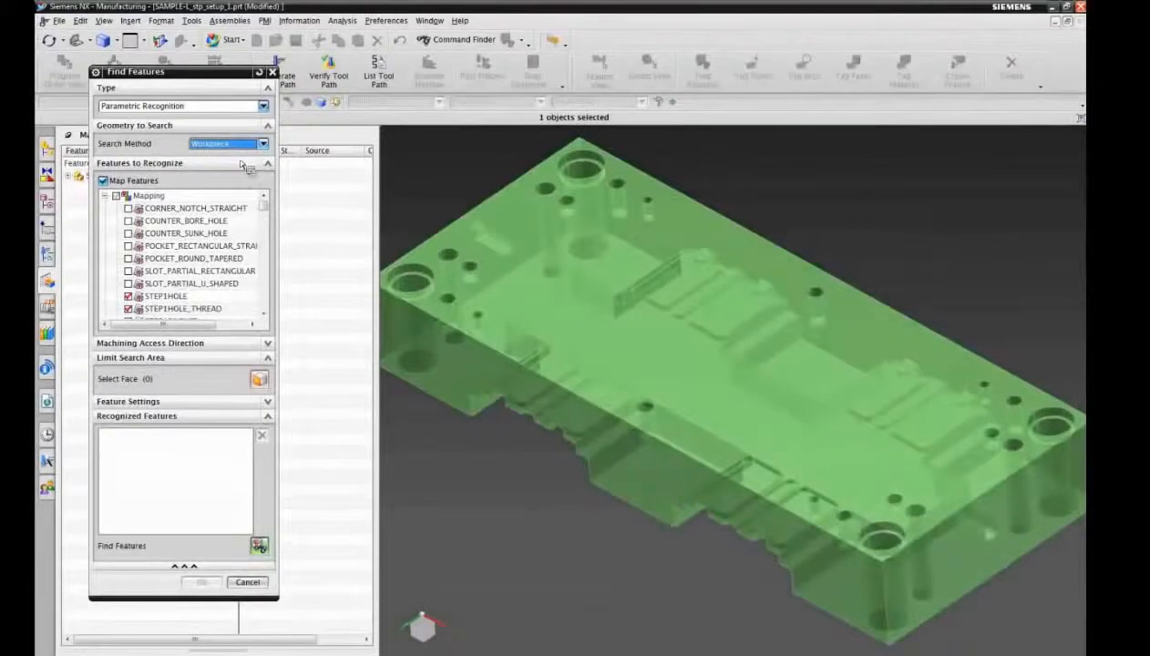
click(159, 380)
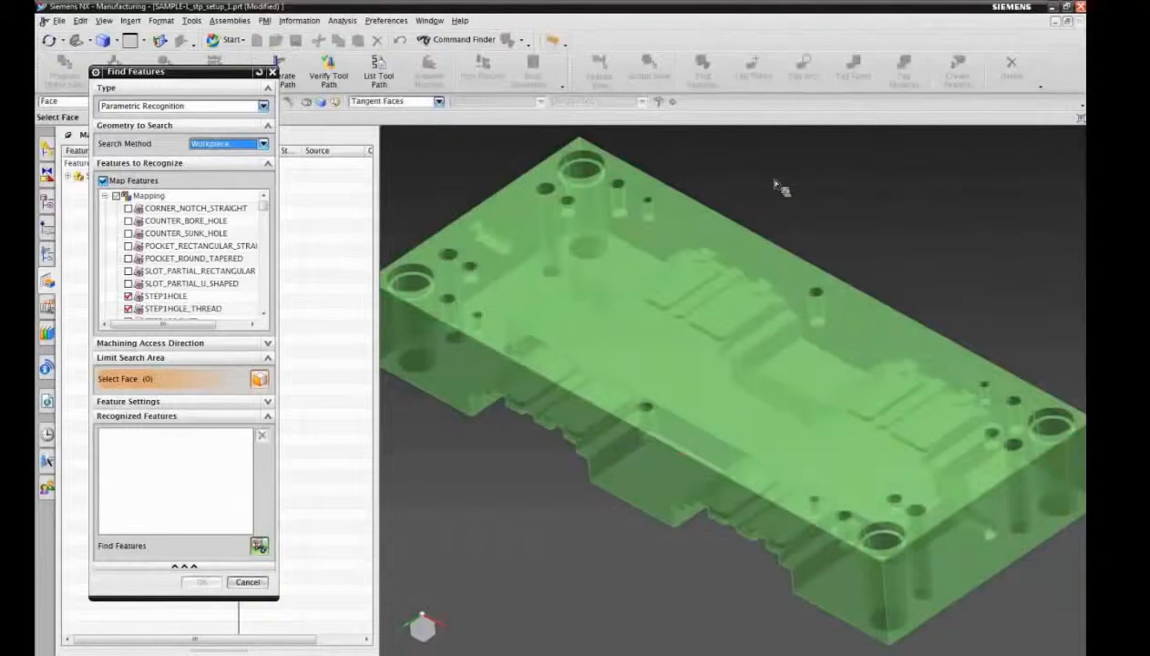
click(622, 189)
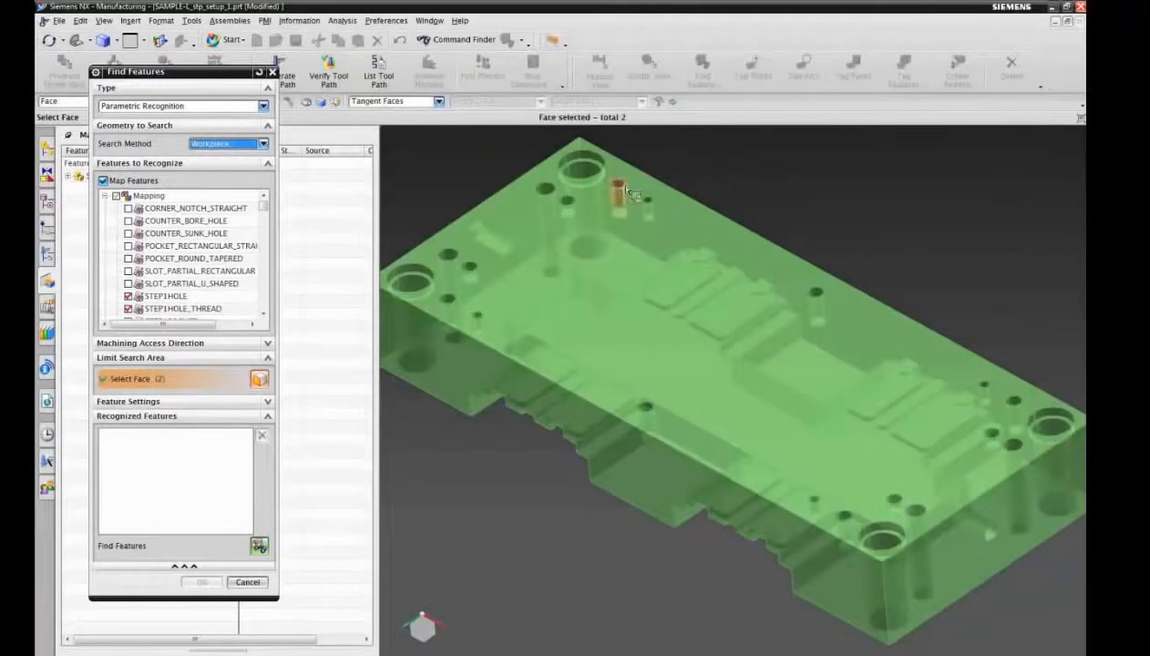
click(815, 293)
click(984, 388)
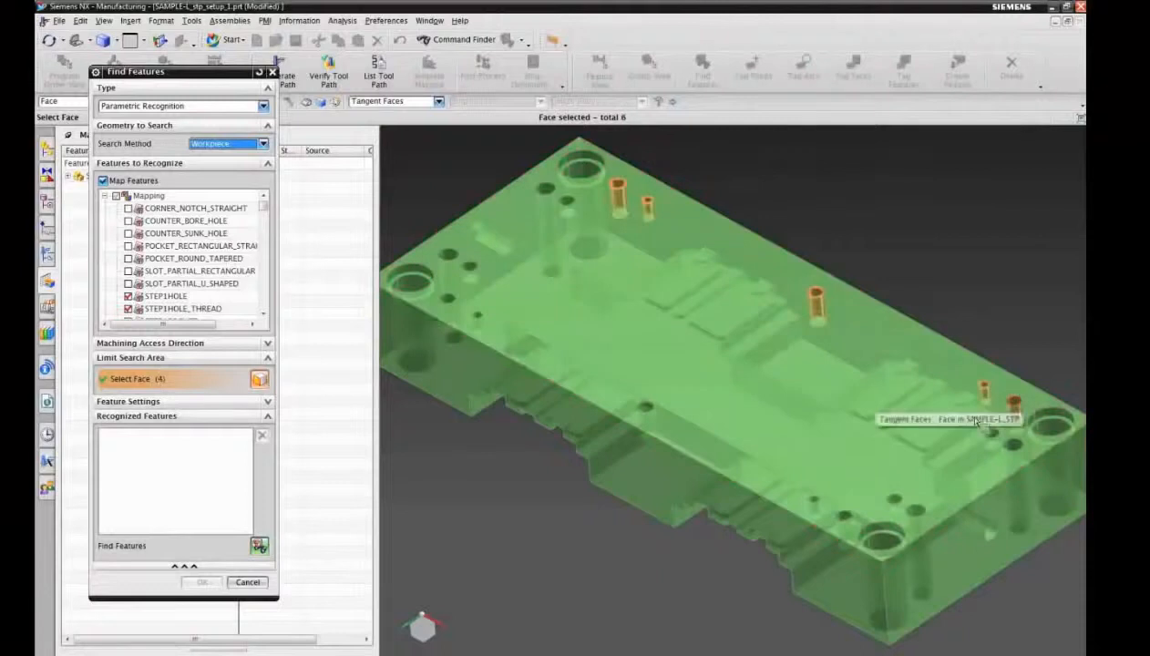
click(1008, 401)
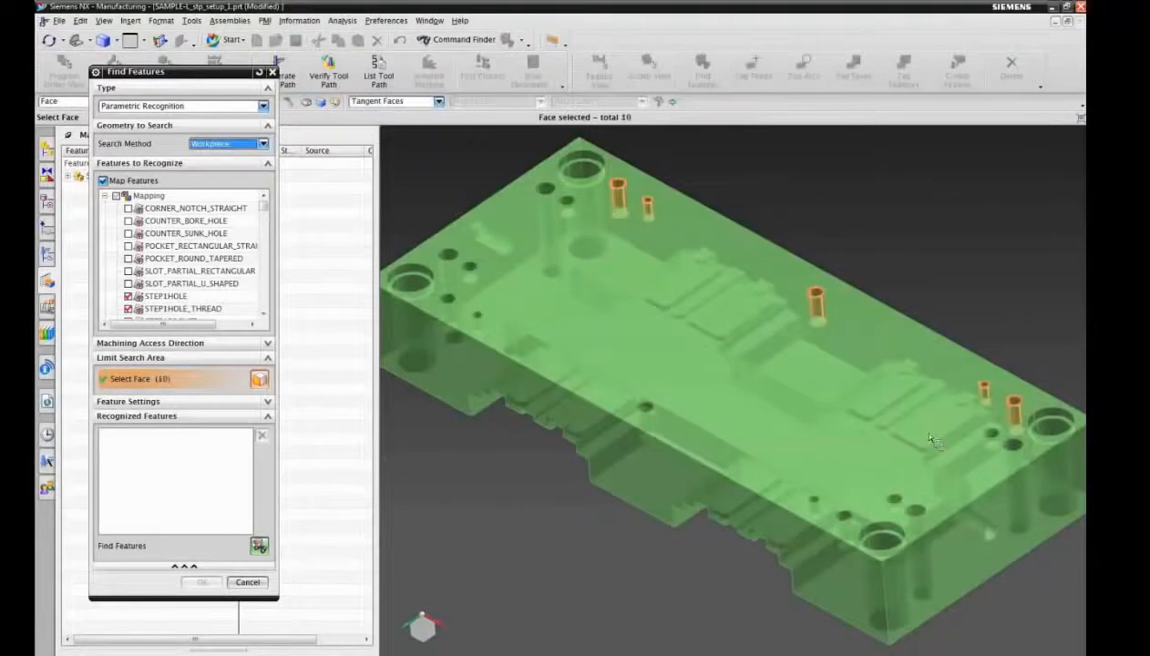
click(814, 501)
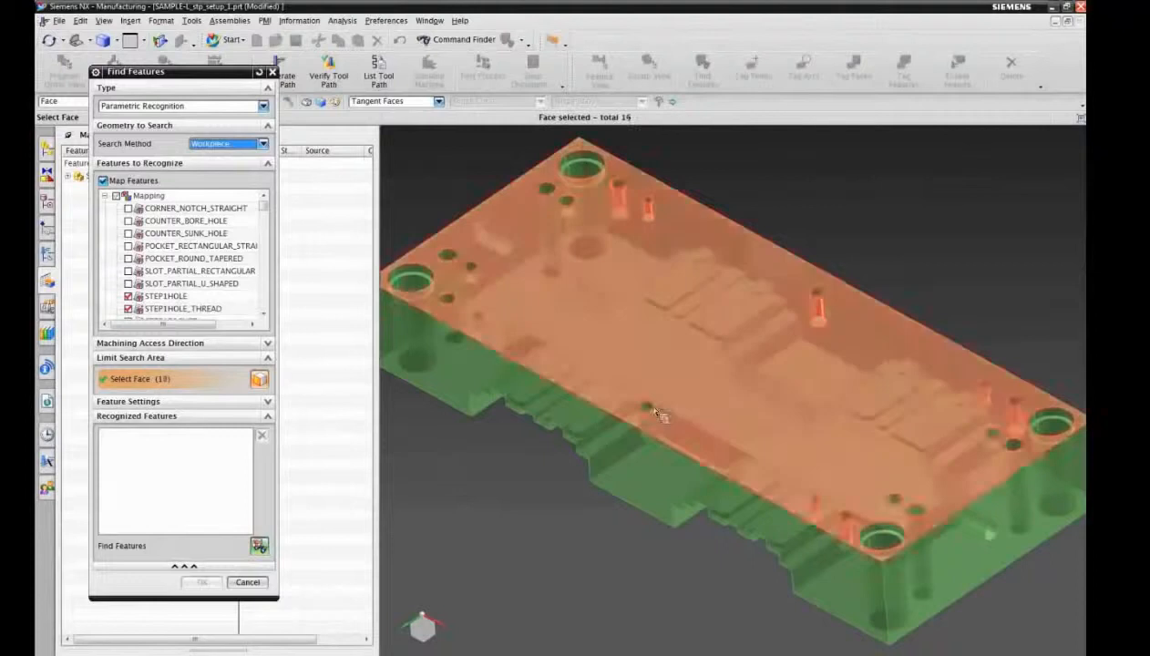
click(646, 412)
click(474, 315)
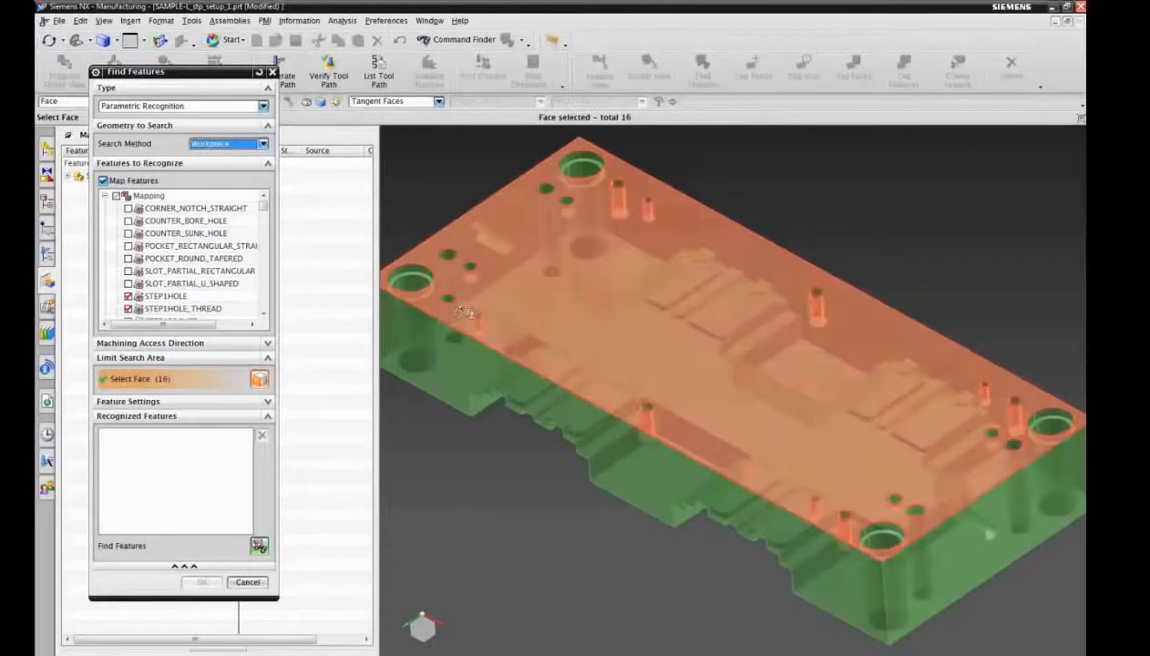
click(450, 304)
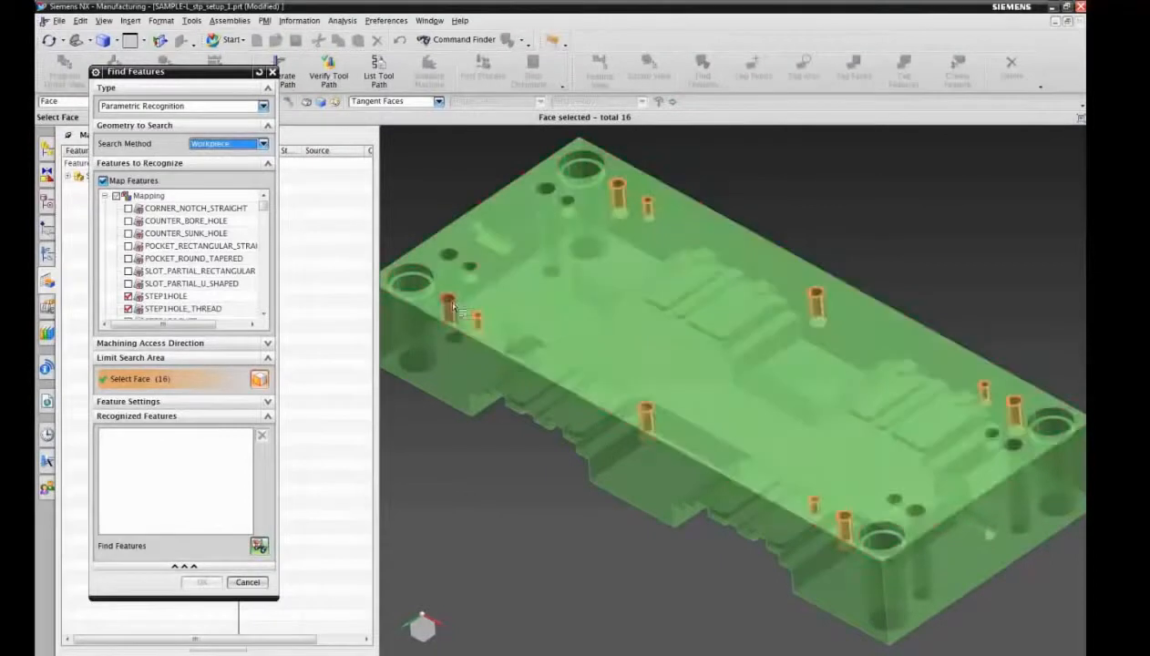
Step: Find the mapped features on the selected faces, accept all of them and sort the feature list by name
click(261, 546)
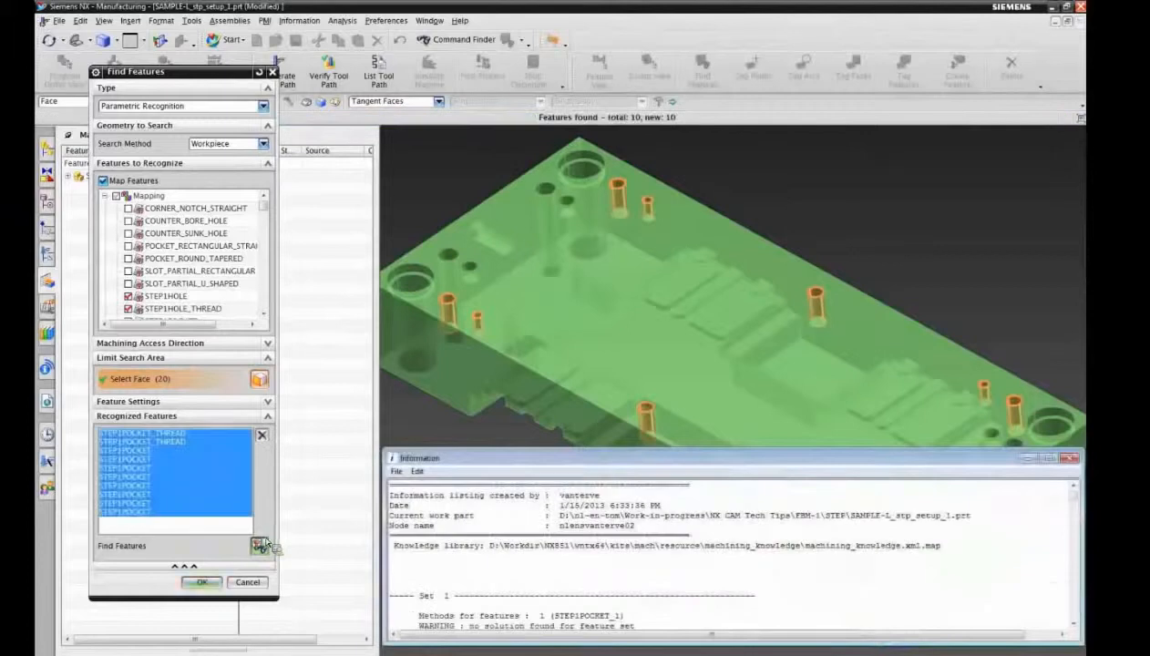
click(202, 582)
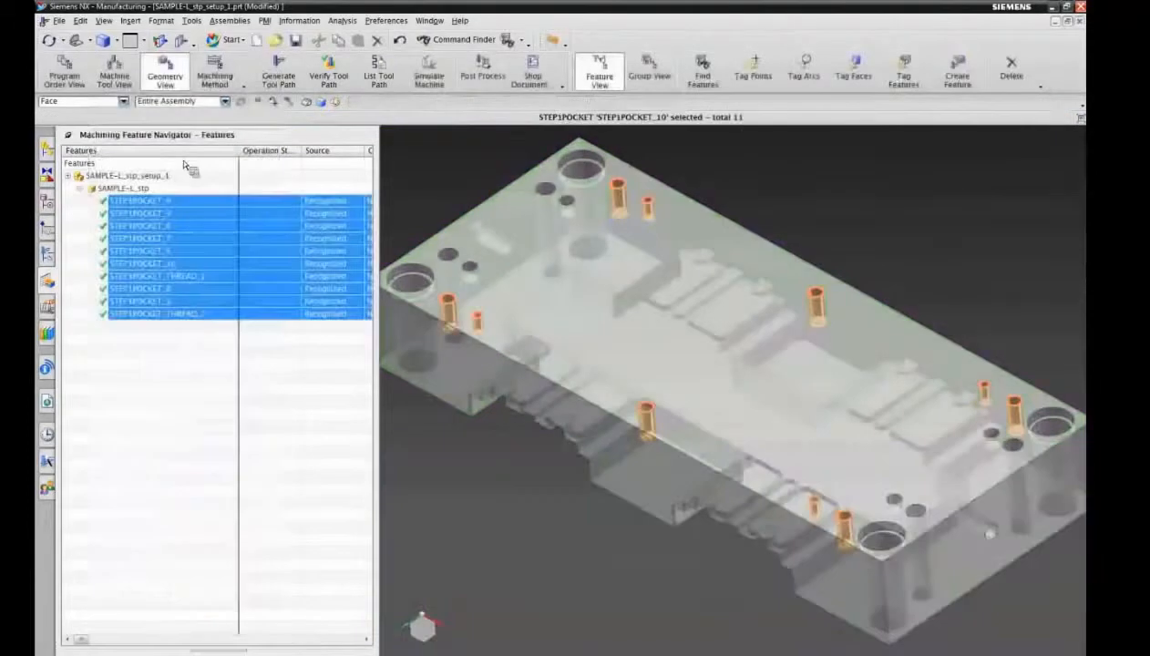
click(198, 155)
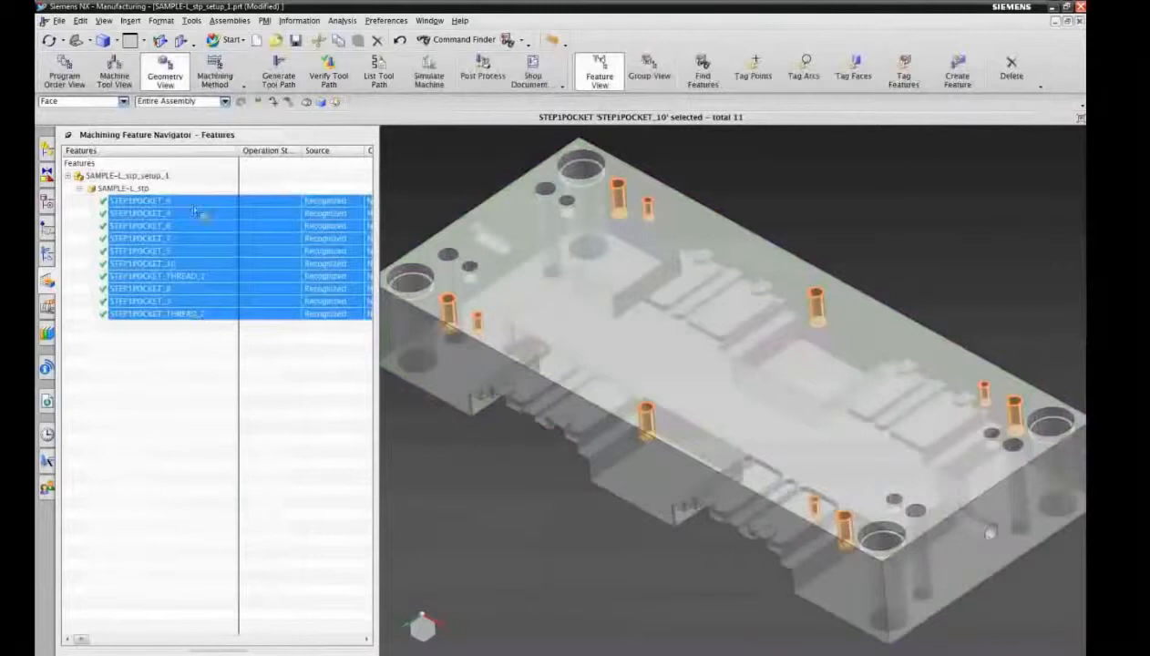
Step: Select the two STEP1POCKET_THREAD features and toggle See-Thru All on and off to locate them on the part
click(180, 365)
click(186, 313)
ctrl+click(184, 301)
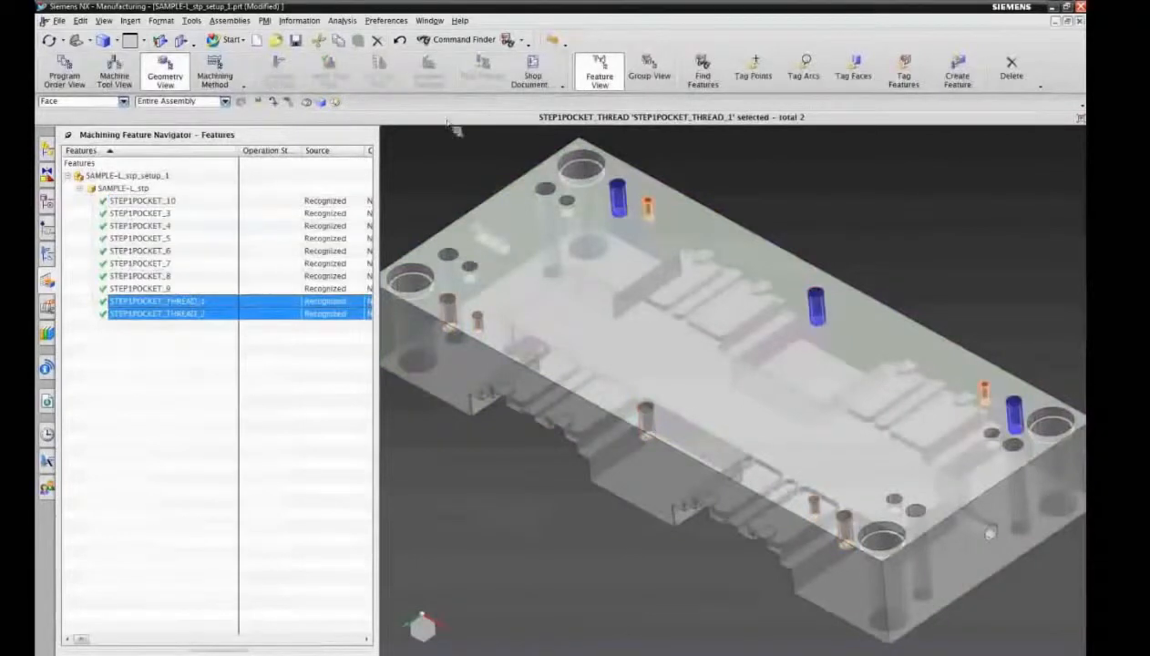
click(550, 42)
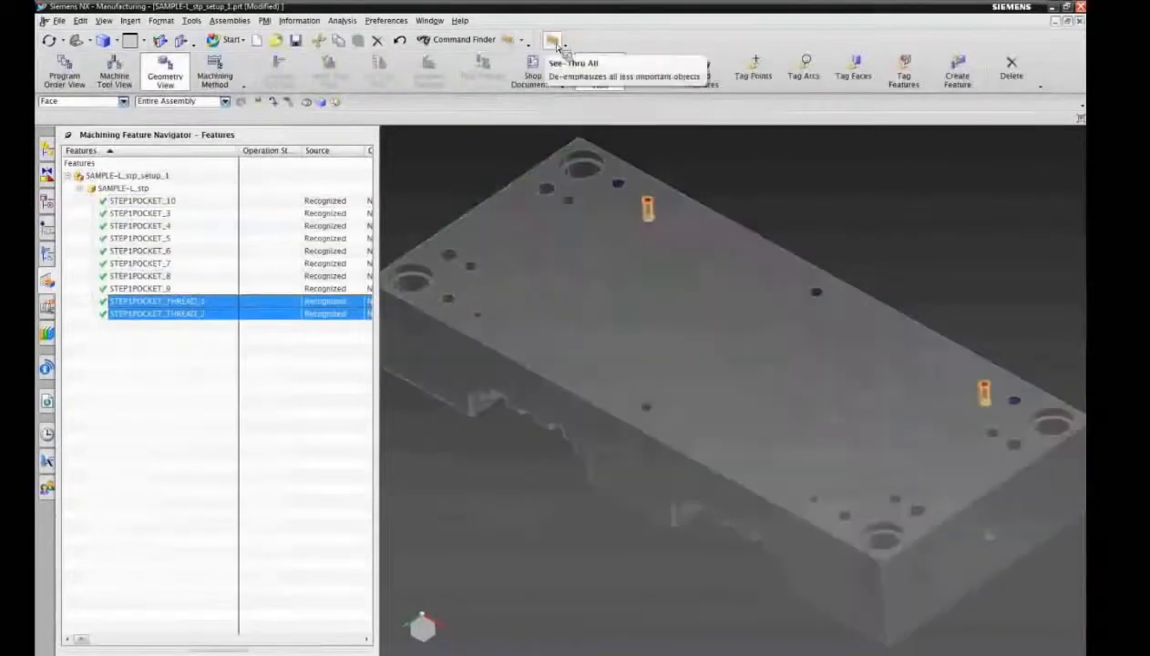
click(557, 45)
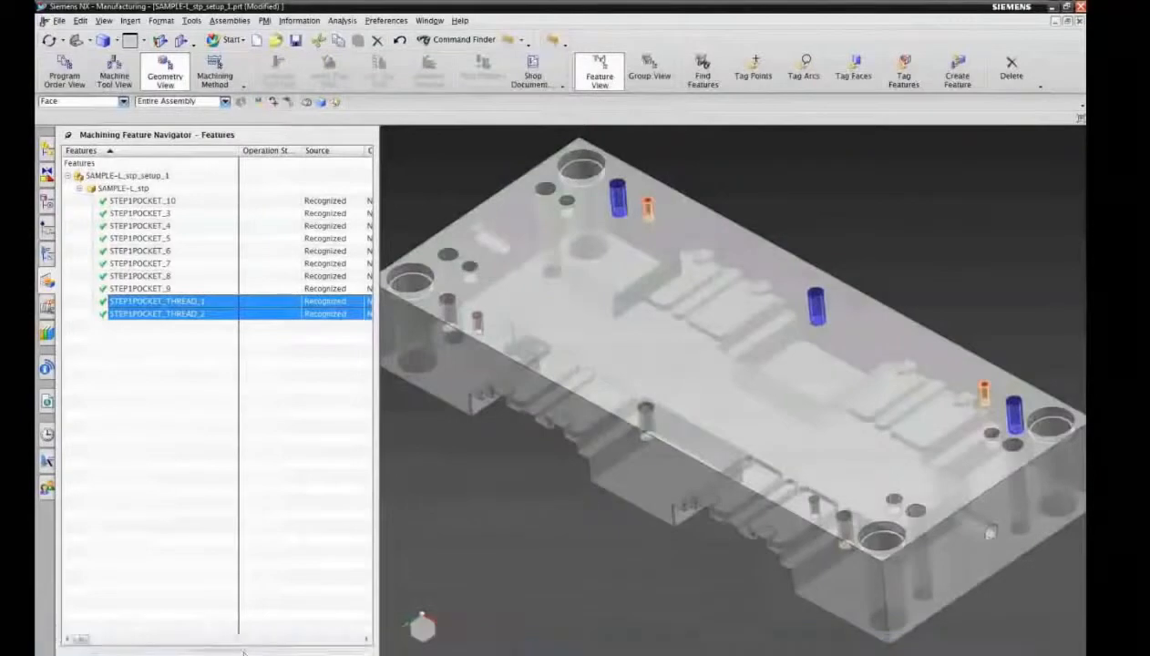
Step: Show the attribute details of the two threaded pockets with full attribute names and check their color and thread attributes
click(244, 654)
drag(214, 565, 235, 424)
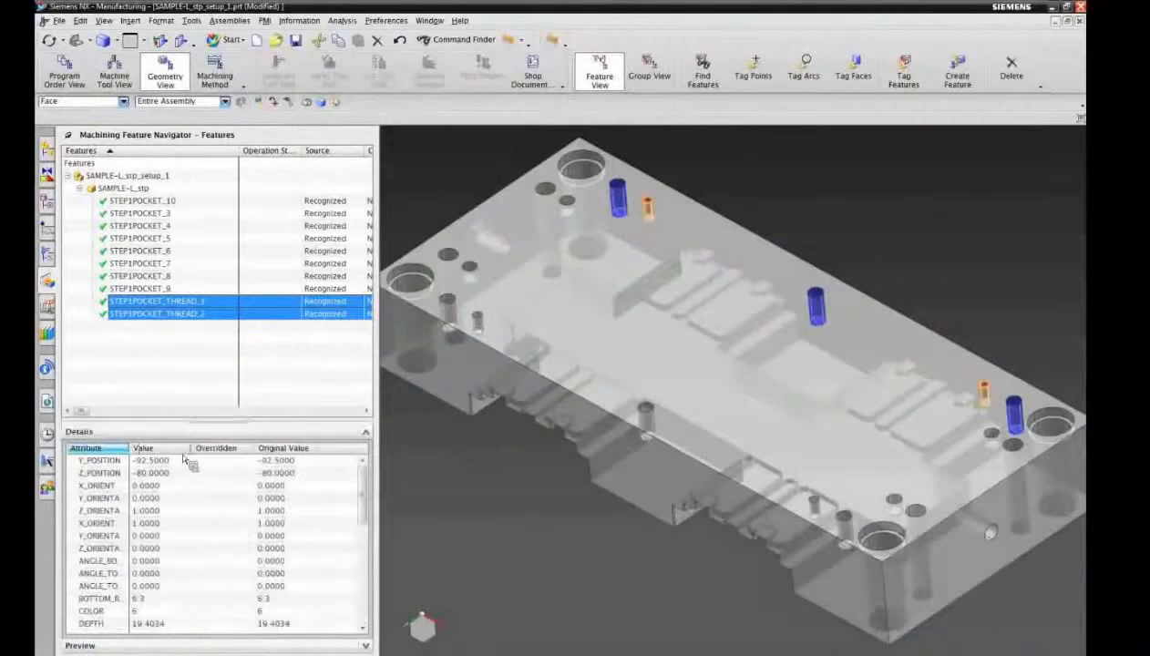
click(155, 449)
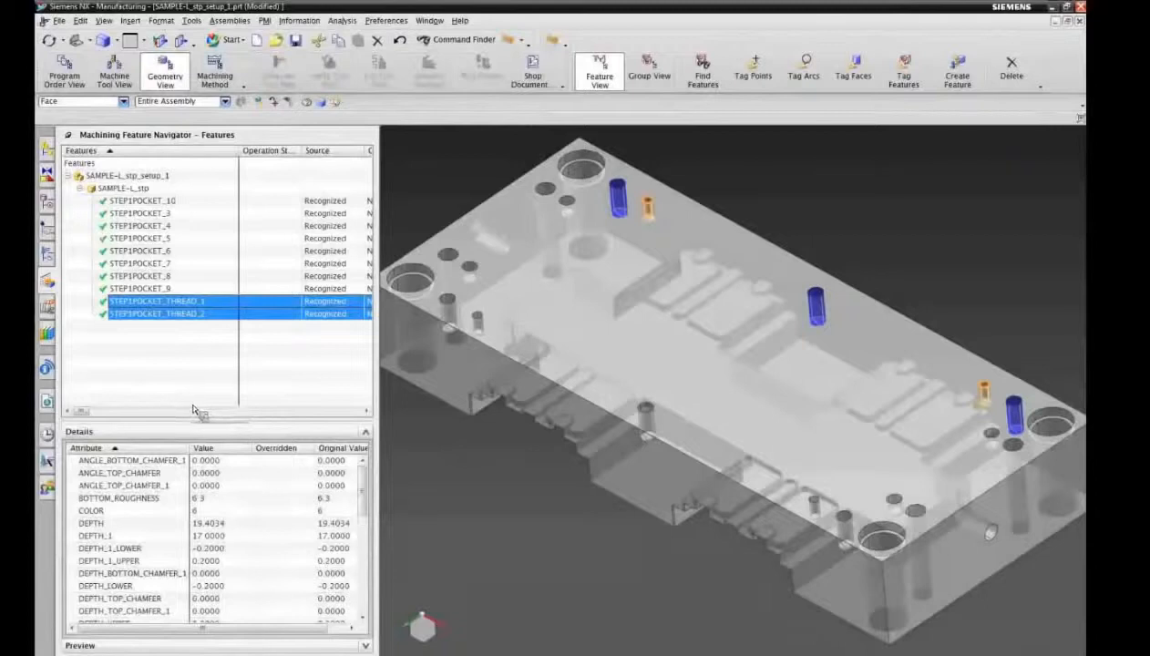
drag(368, 490, 368, 563)
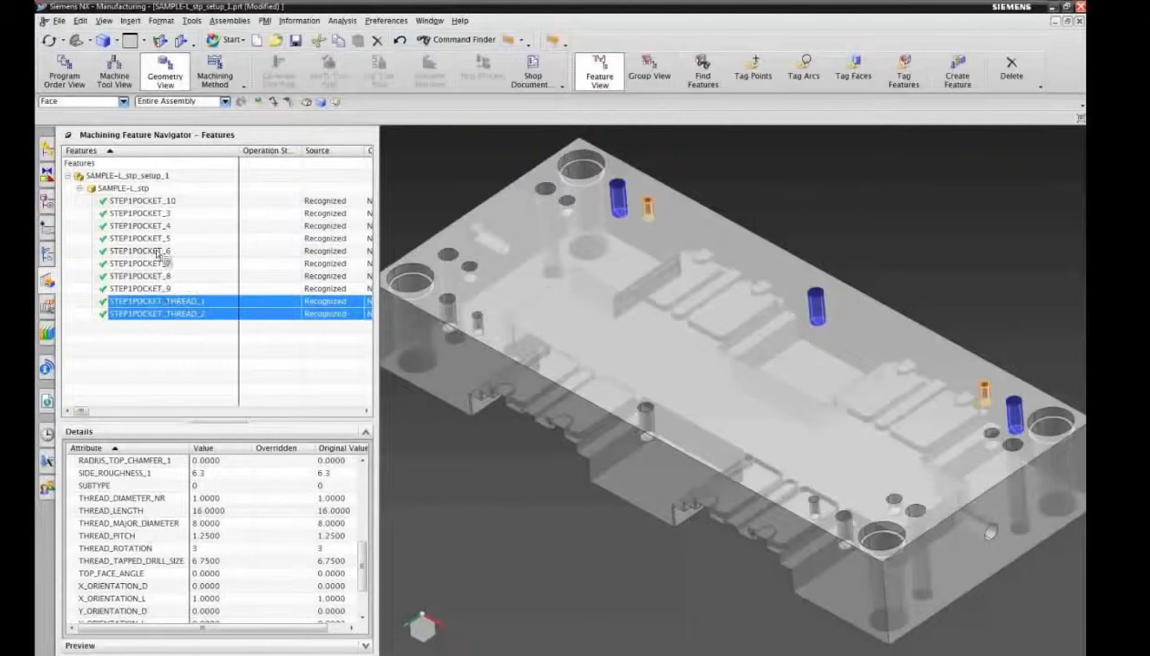
Step: Restrict selection to machining features and examine DIAMETER_1 and DIAMETER_1_UPPER of the blue hole nearest the yellow one at the far corner
key(Escape)
click(123, 101)
click(73, 201)
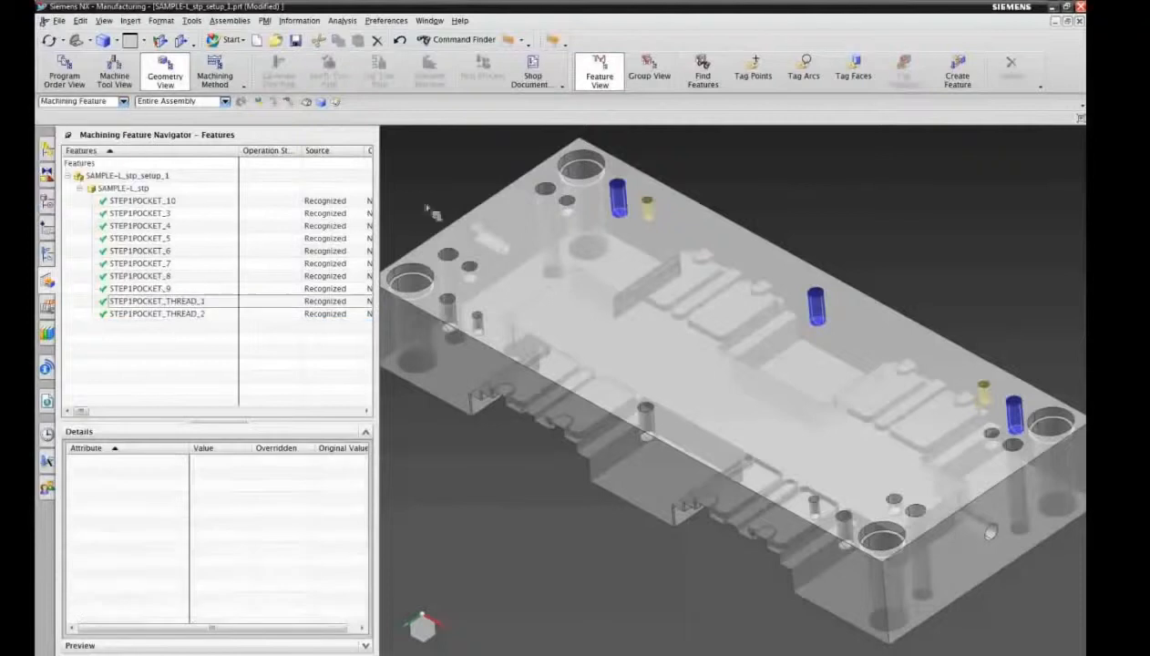
click(619, 188)
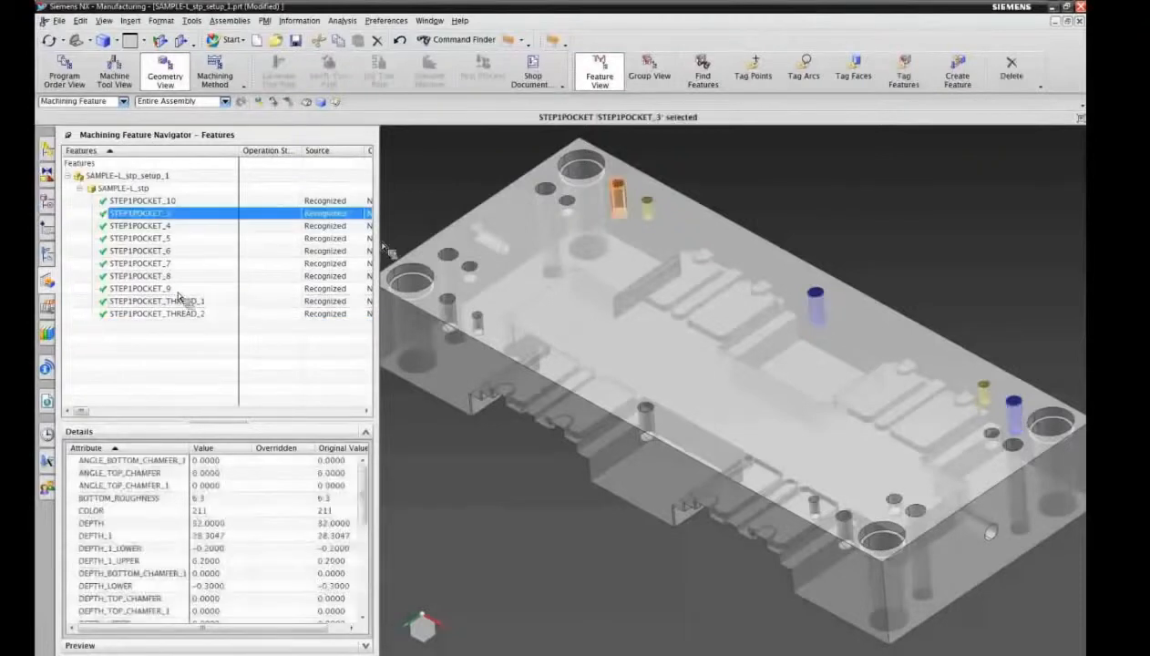
scroll(372, 492, down, 1)
scroll(362, 497, down, 2)
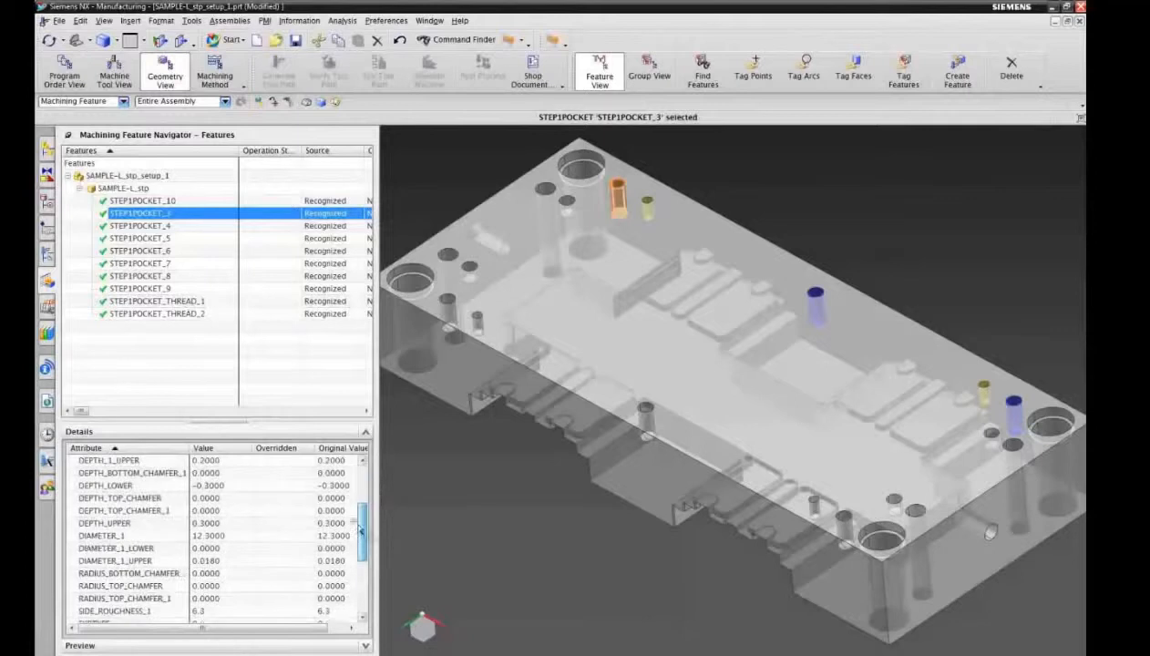
click(97, 538)
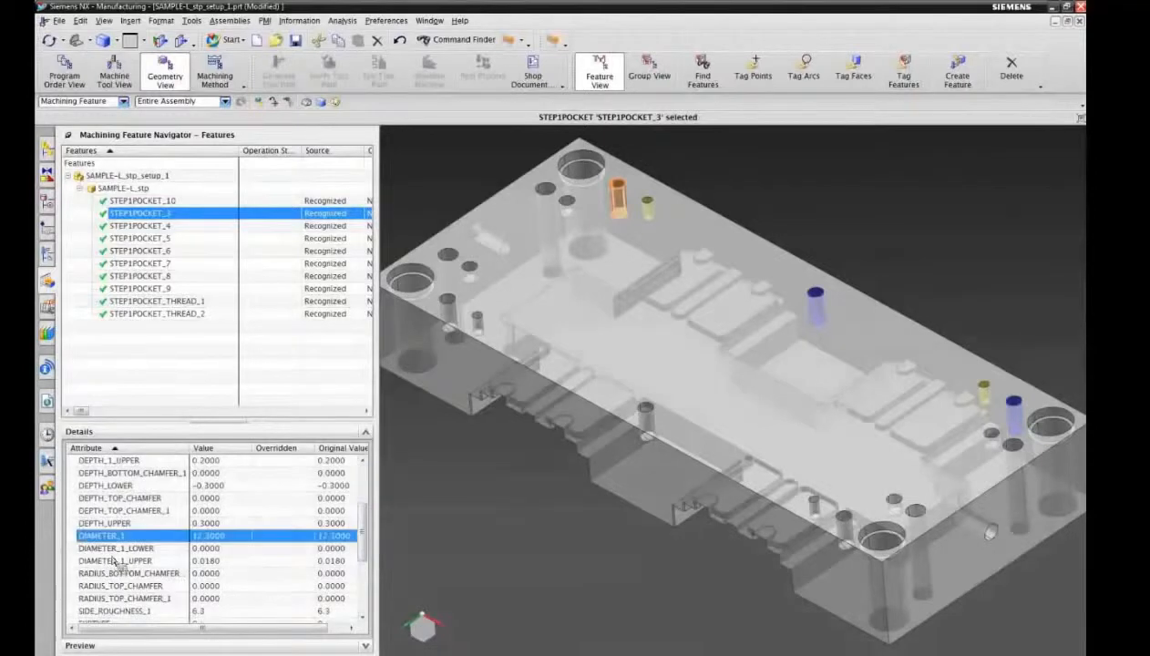
click(117, 562)
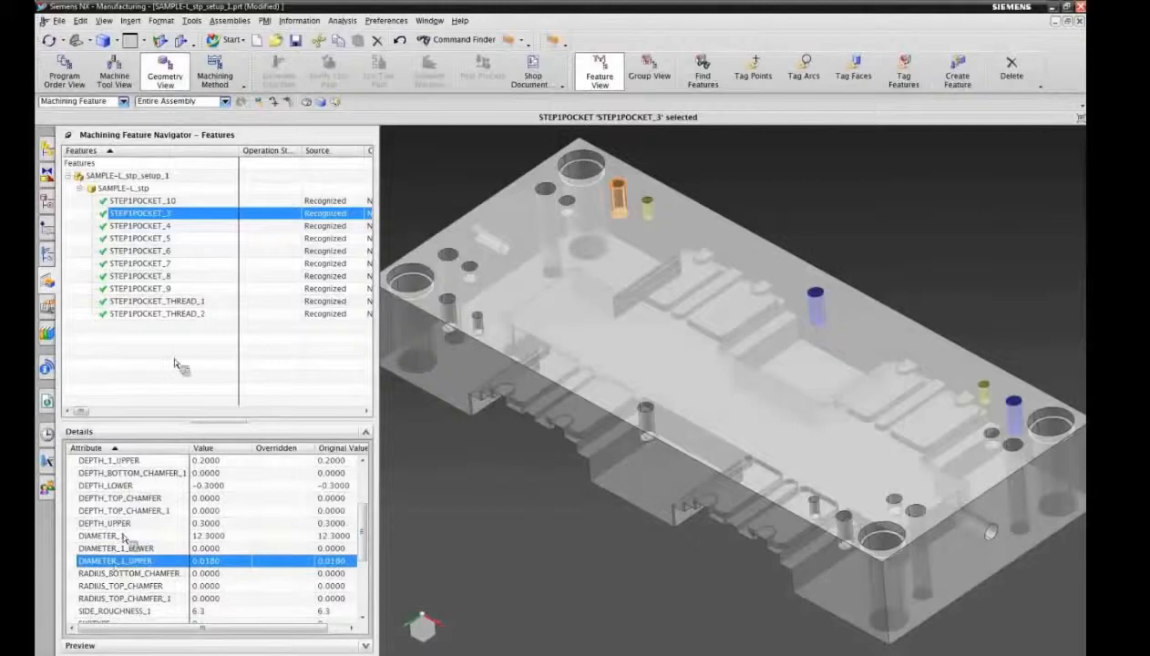
Step: Select the uncolored larger hole near the opposite long edge's far end and check its DIAMETER_1_UPPER tolerance
click(274, 103)
click(450, 311)
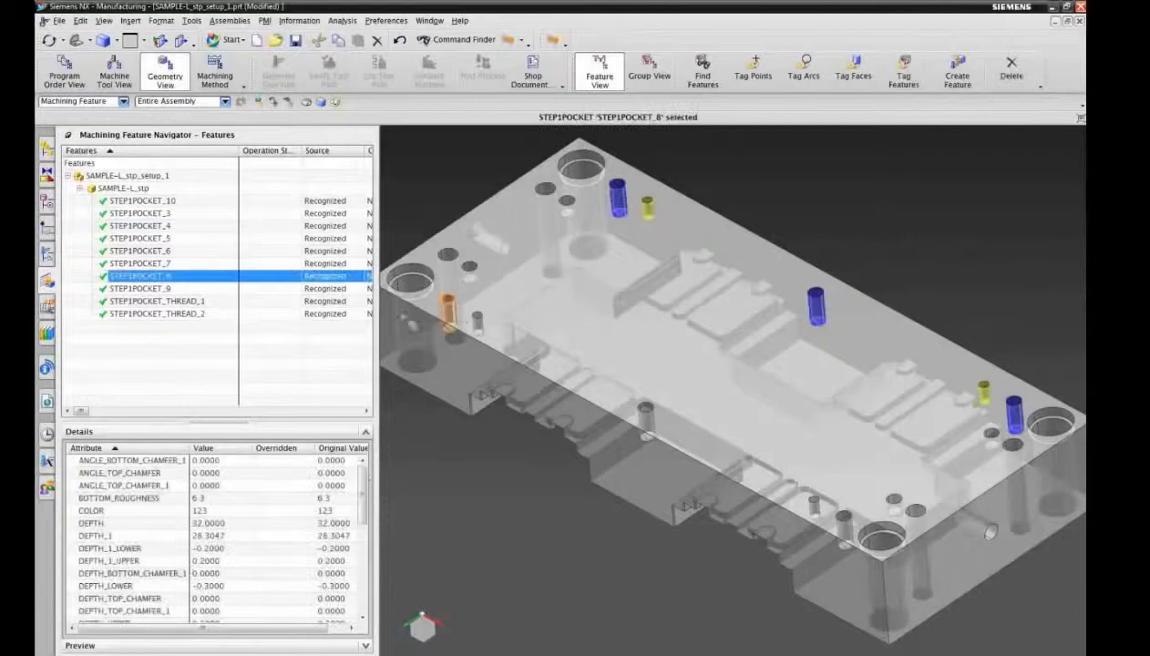
scroll(369, 497, down, 3)
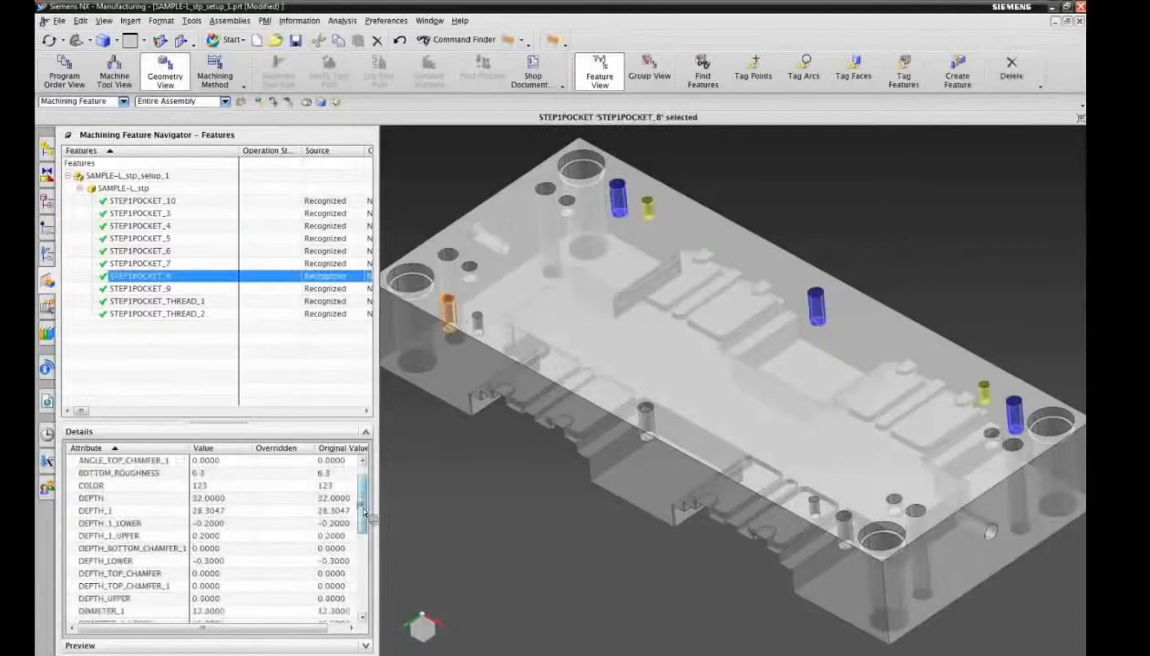
click(136, 574)
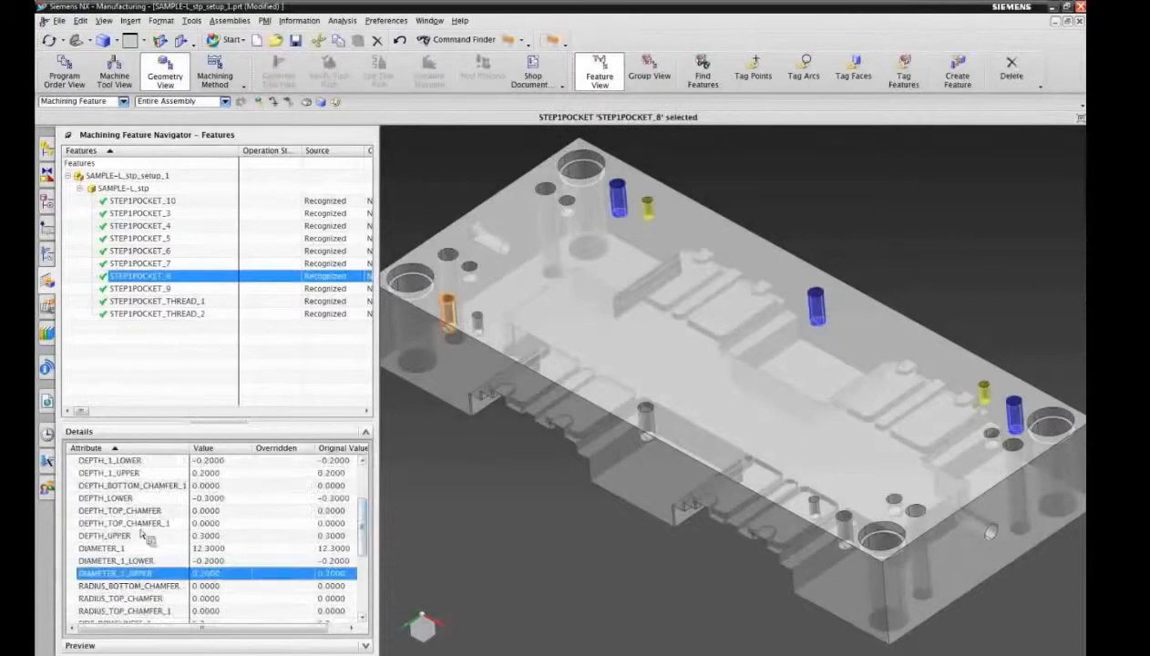
Step: Collapse the details, create a rule-based feature process for all ten recognized pockets and close the information listing
click(228, 427)
click(146, 201)
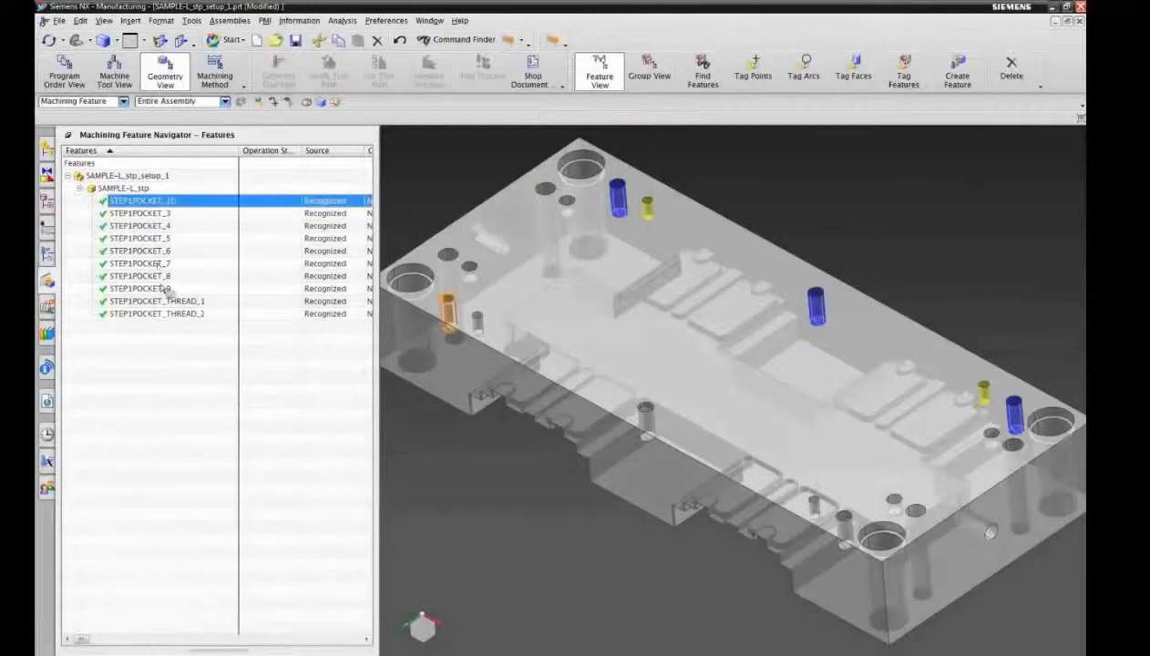
shift+click(172, 314)
right_click(168, 315)
click(228, 337)
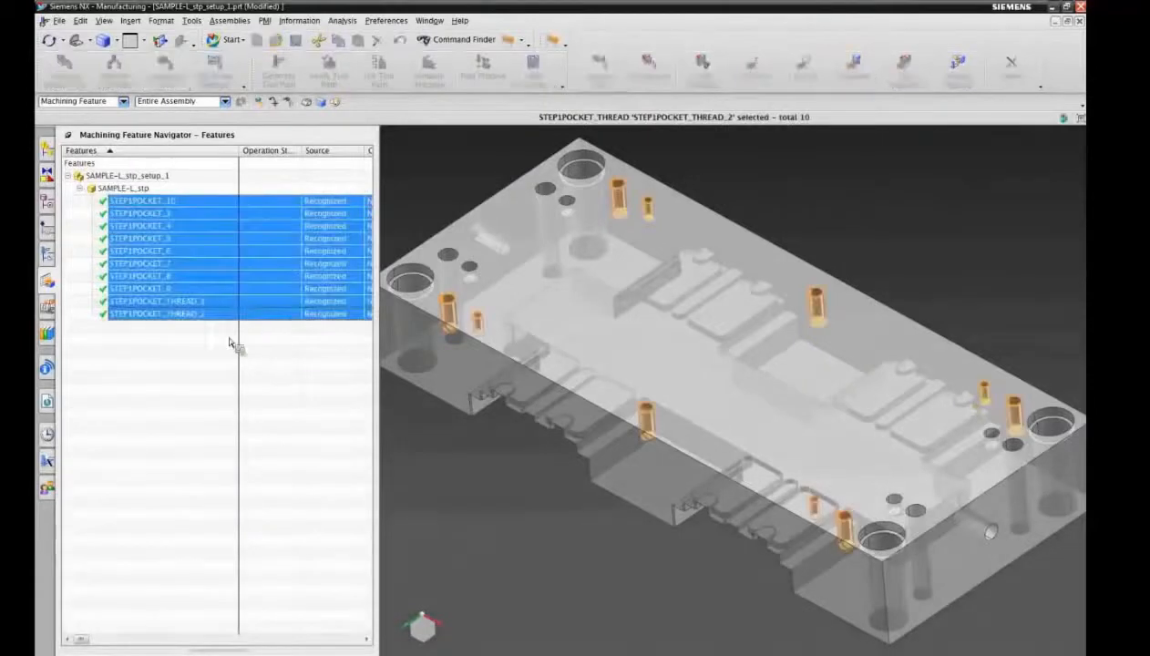
click(156, 301)
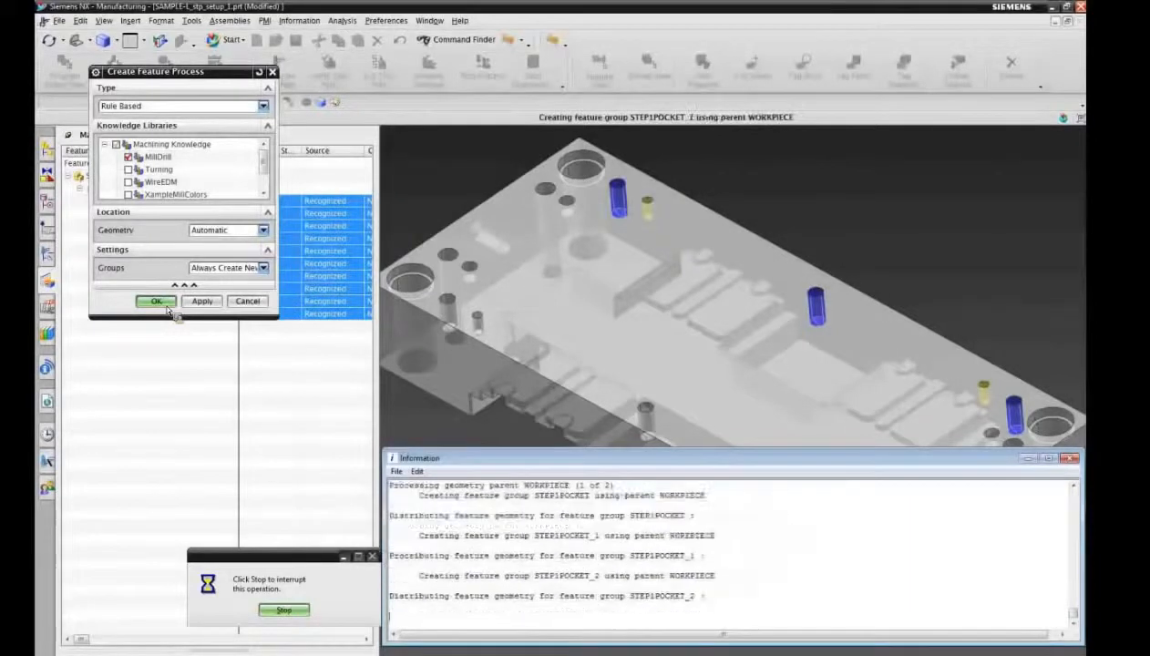
double_click(392, 459)
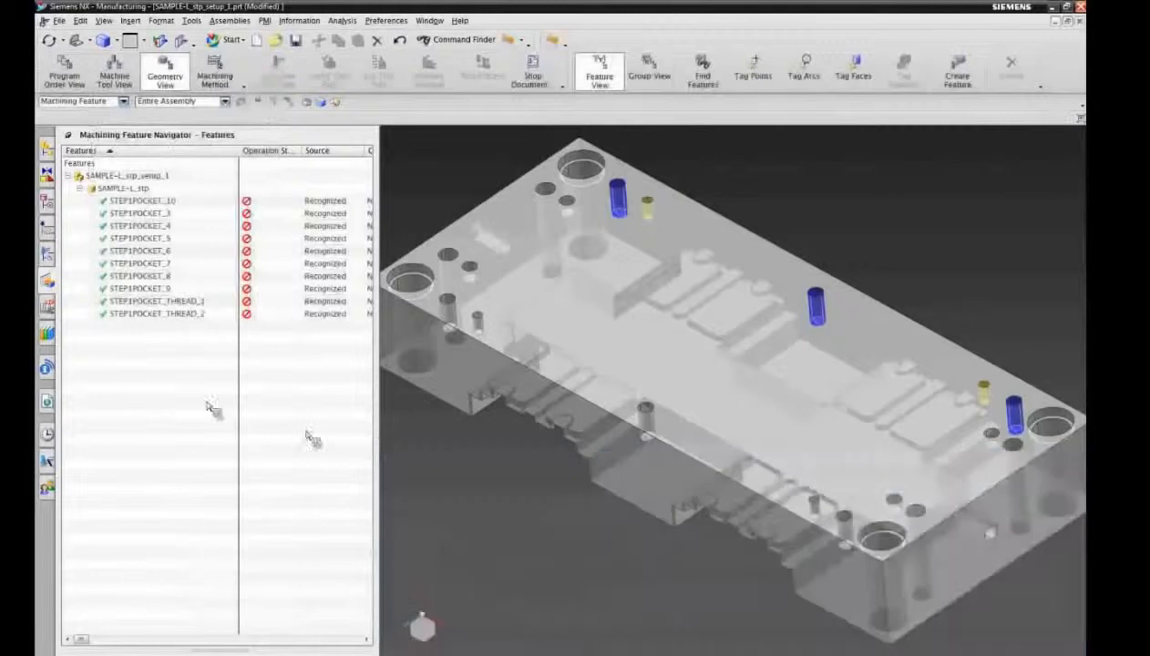
Step: Show the operations by geometry with See-Thru All on and expand all feature groups under WORKPIECE
click(48, 255)
click(80, 203)
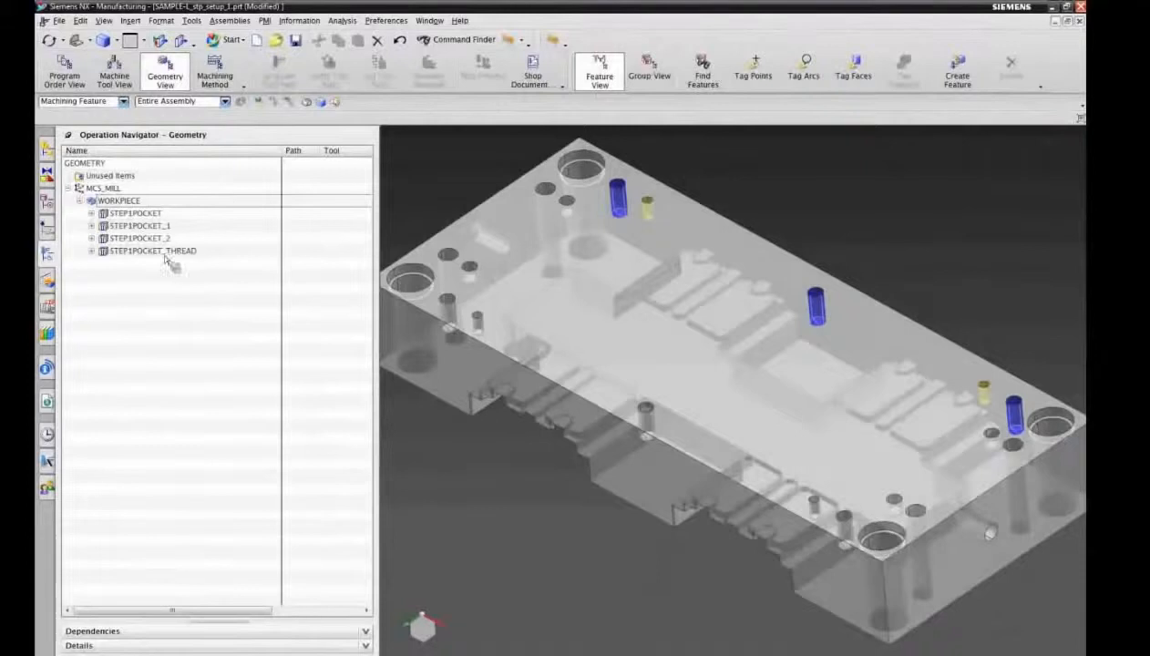
click(513, 43)
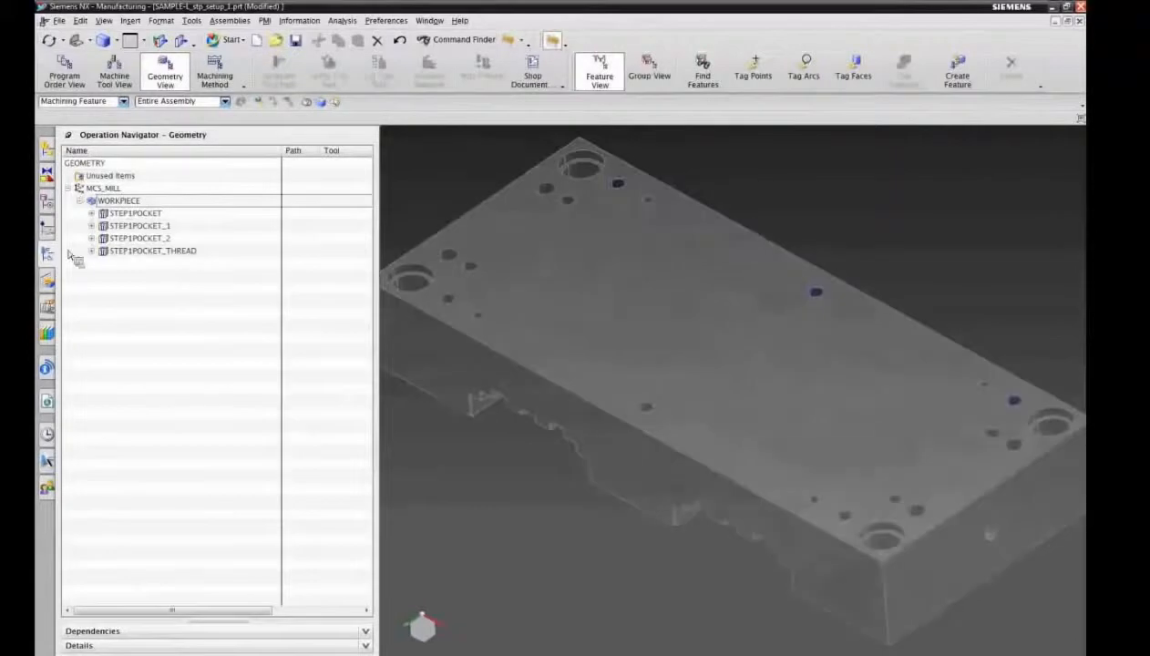
right_click(168, 165)
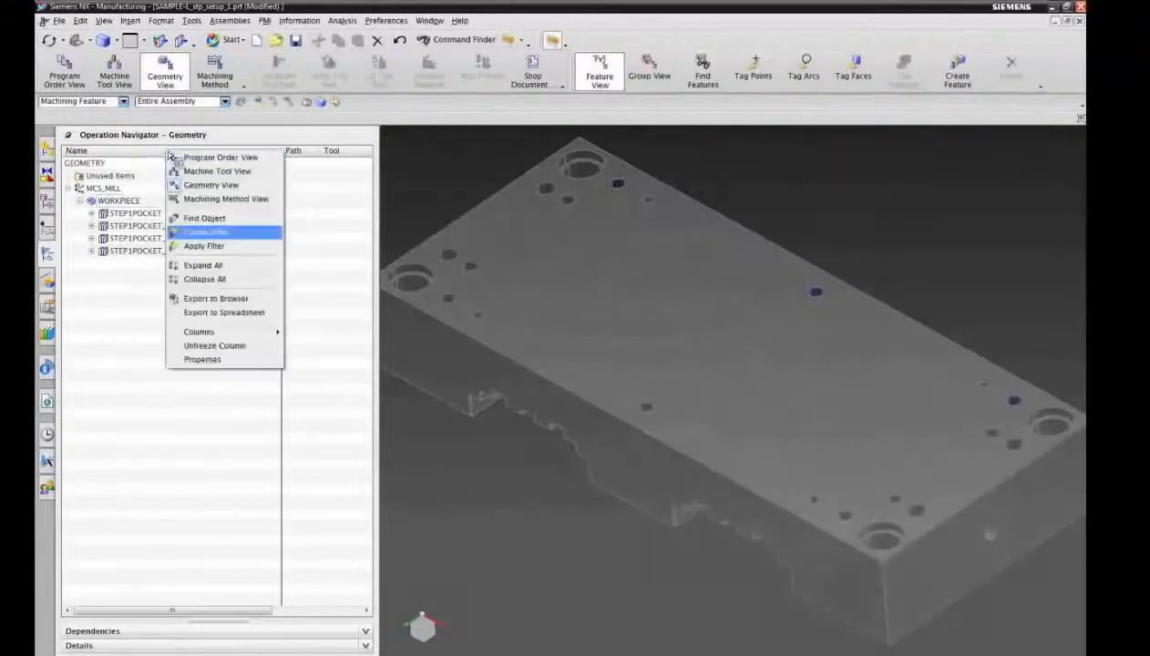
click(199, 264)
Step: Inspect the holes and operations in the STEP1POCKET, STEP1POCKET_1, STEP1POCKET_2 and STEP1POCKET_THREAD groups one after another
click(135, 213)
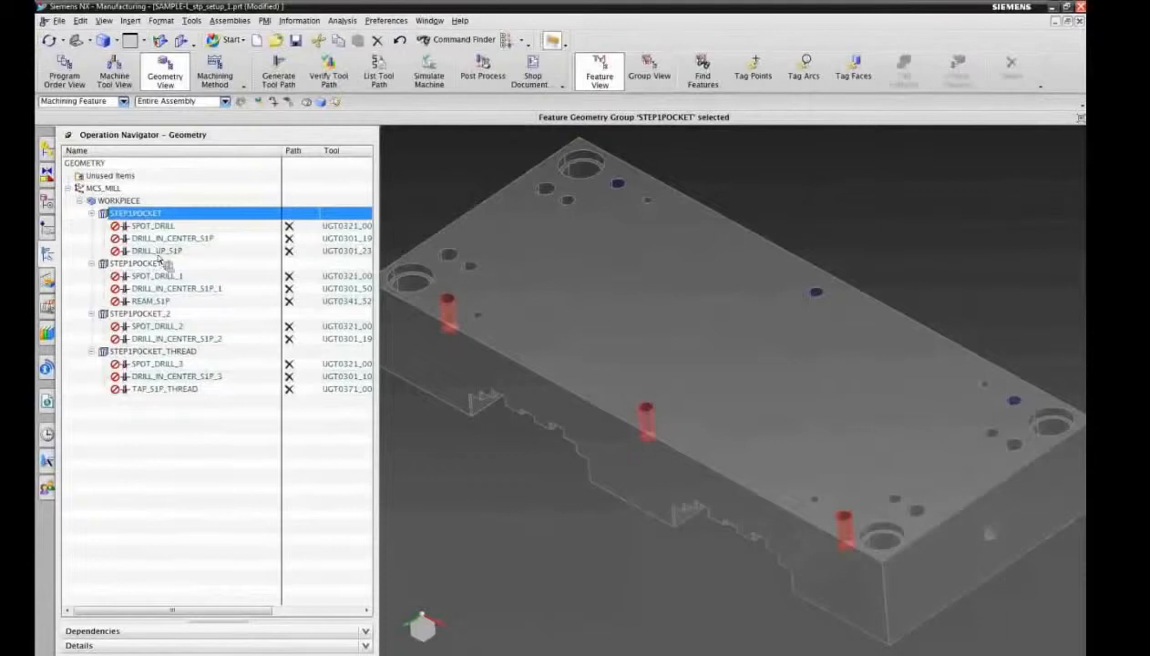
click(153, 264)
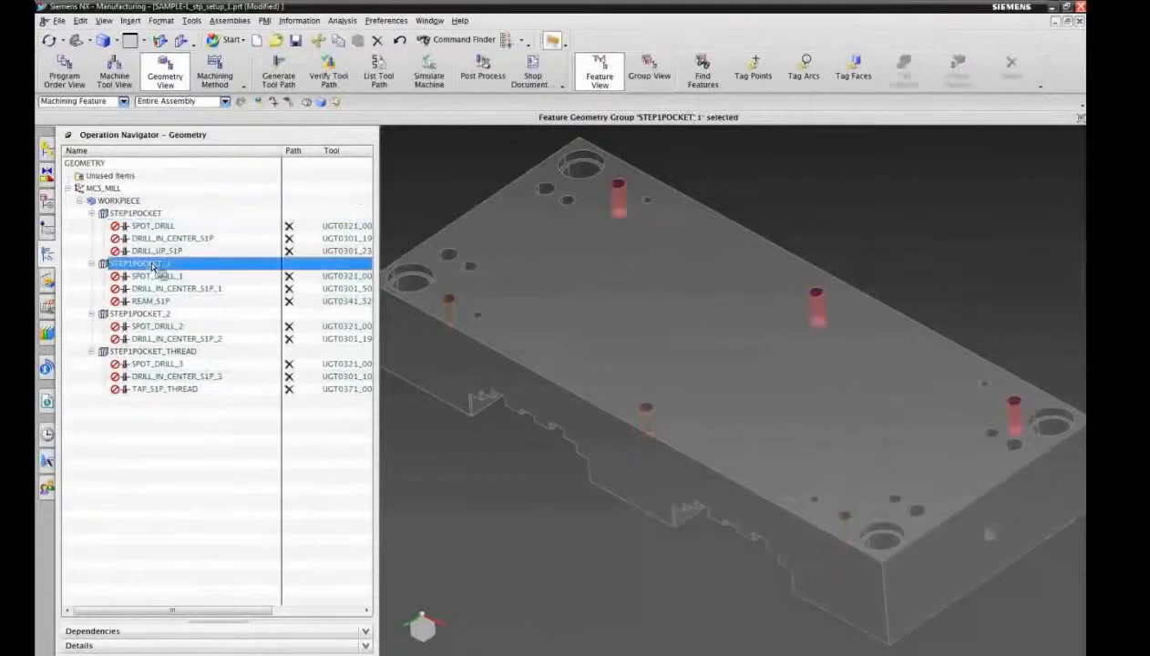
click(155, 314)
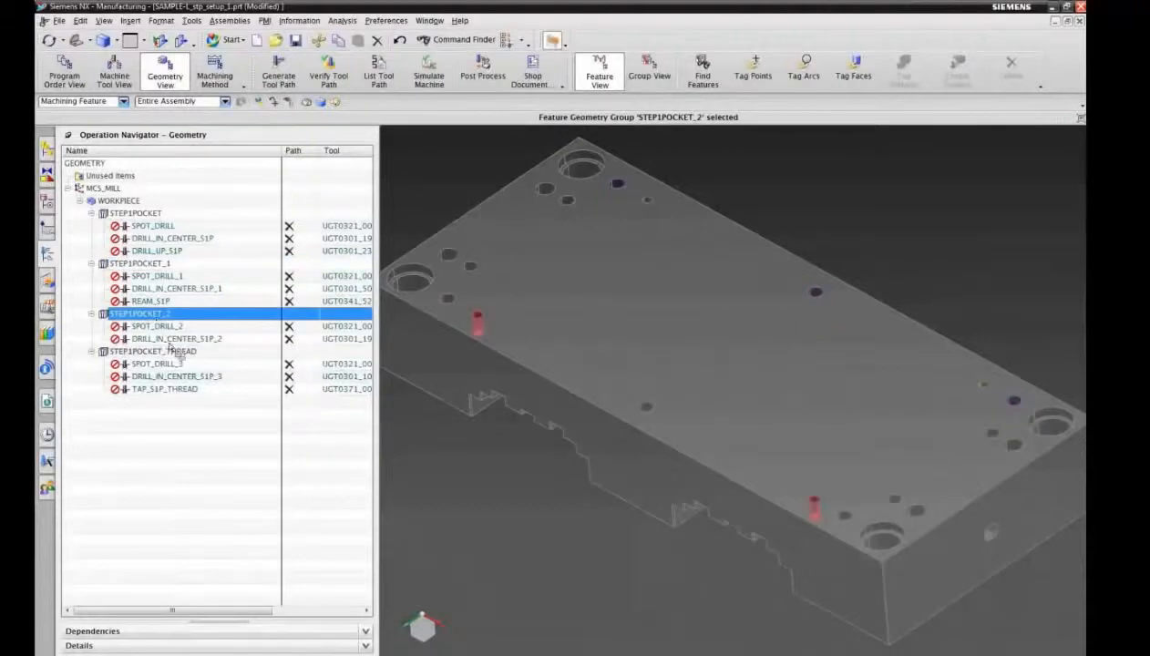
click(162, 353)
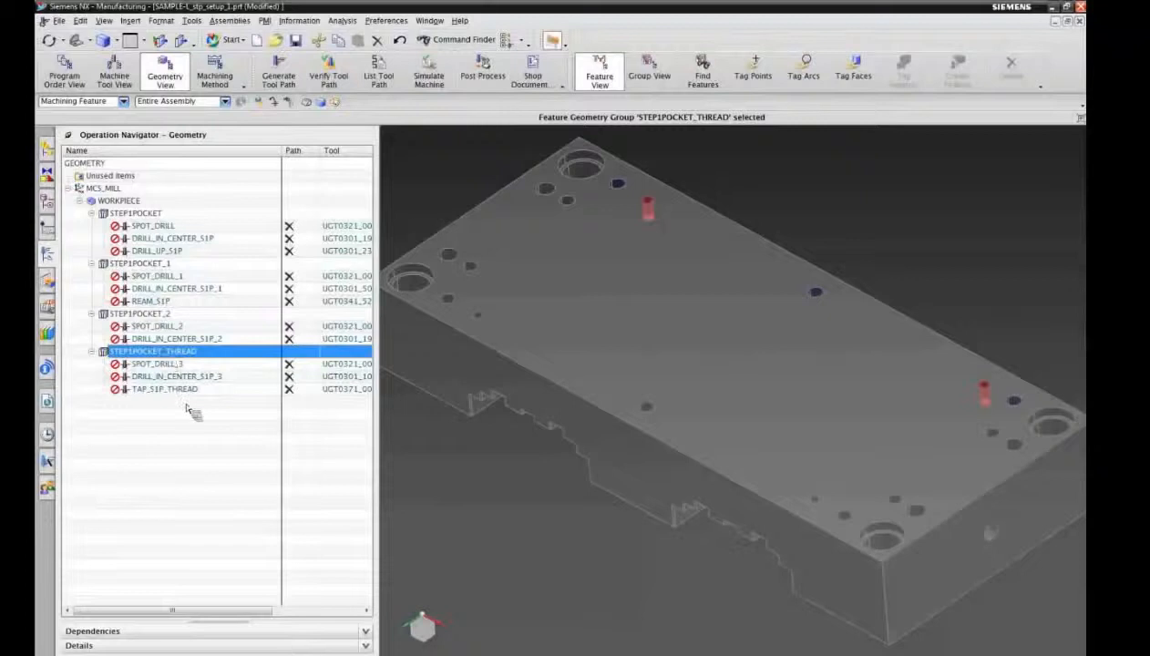
click(549, 44)
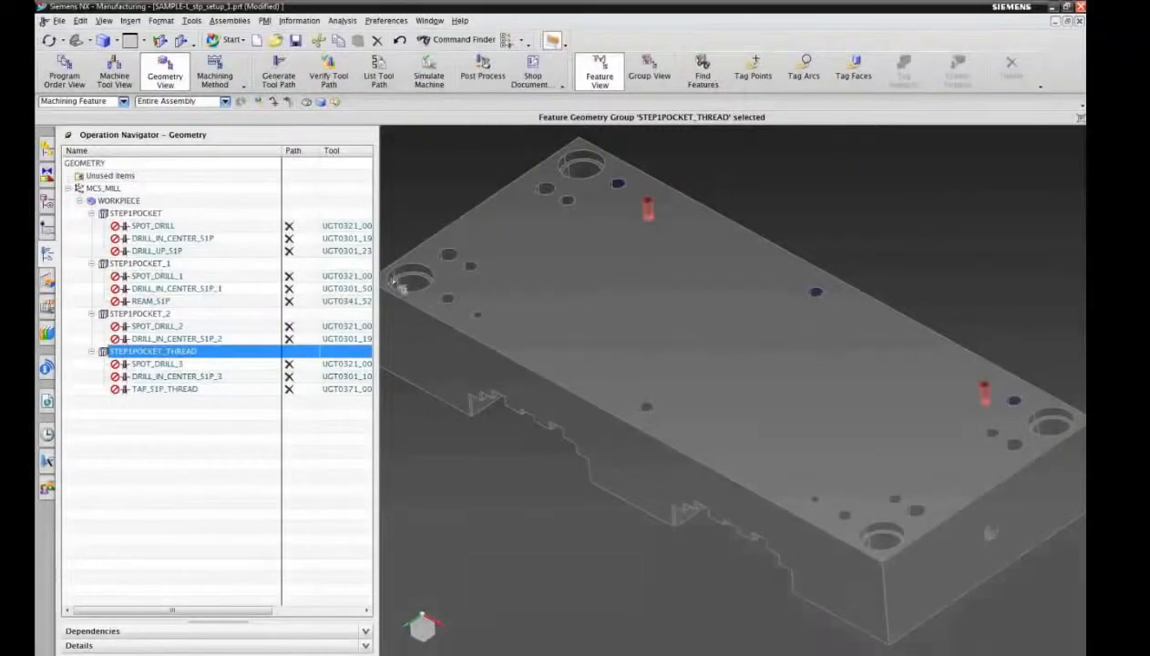